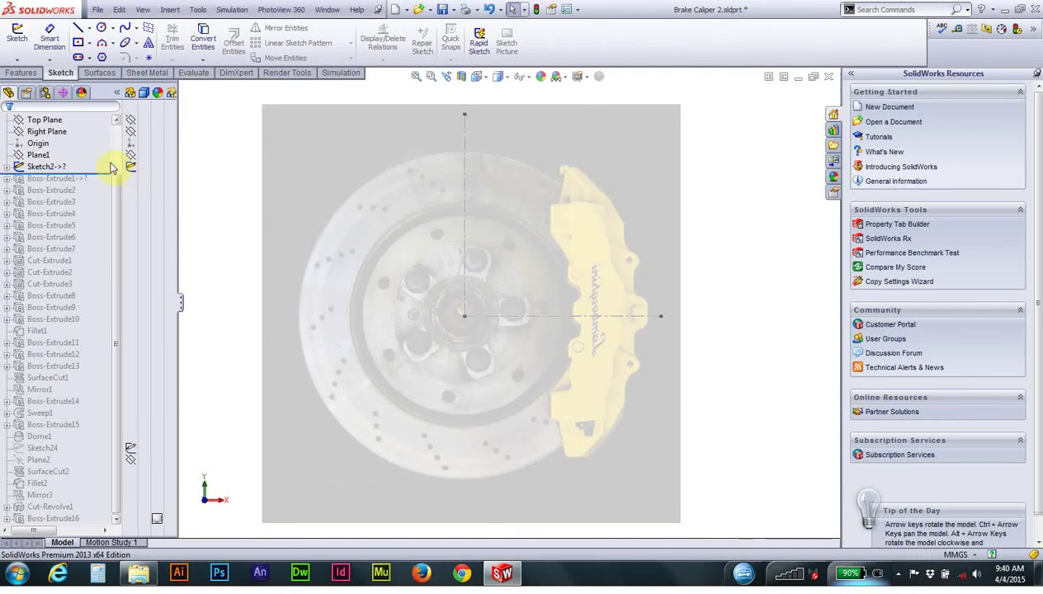
Step: Open Sketch2 for editing from the FeatureManager tree
right_click(64, 167)
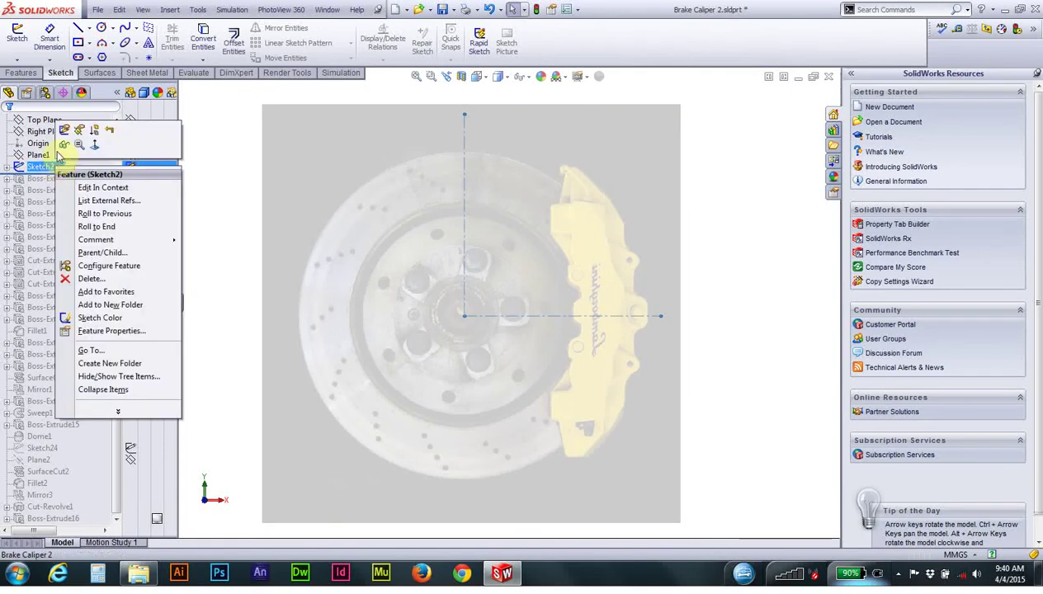
left_click(62, 128)
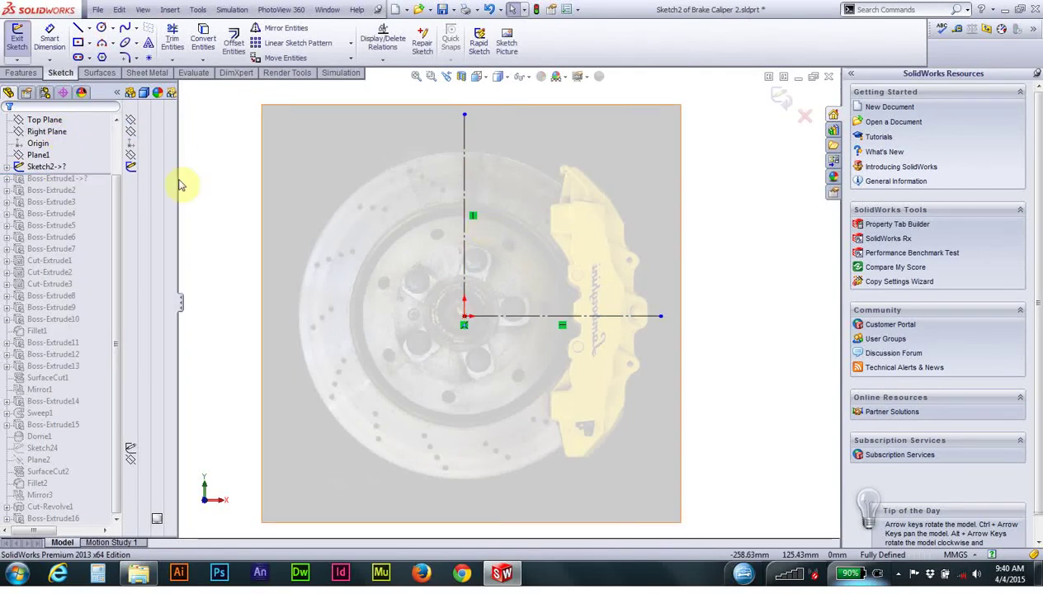
left_click(48, 167)
right_click(48, 169)
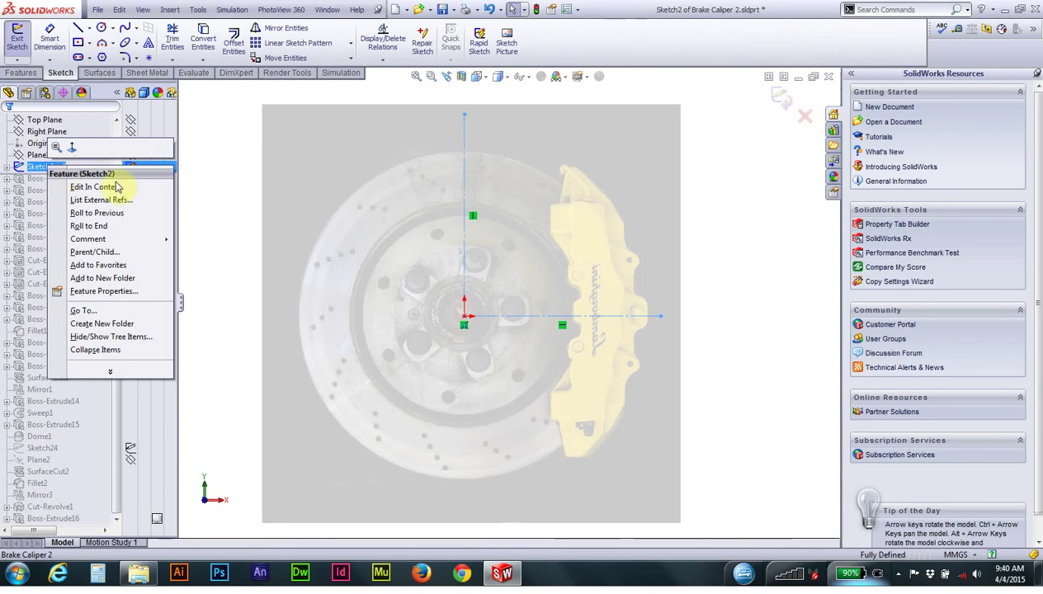
scroll(668, 360, "up", 2)
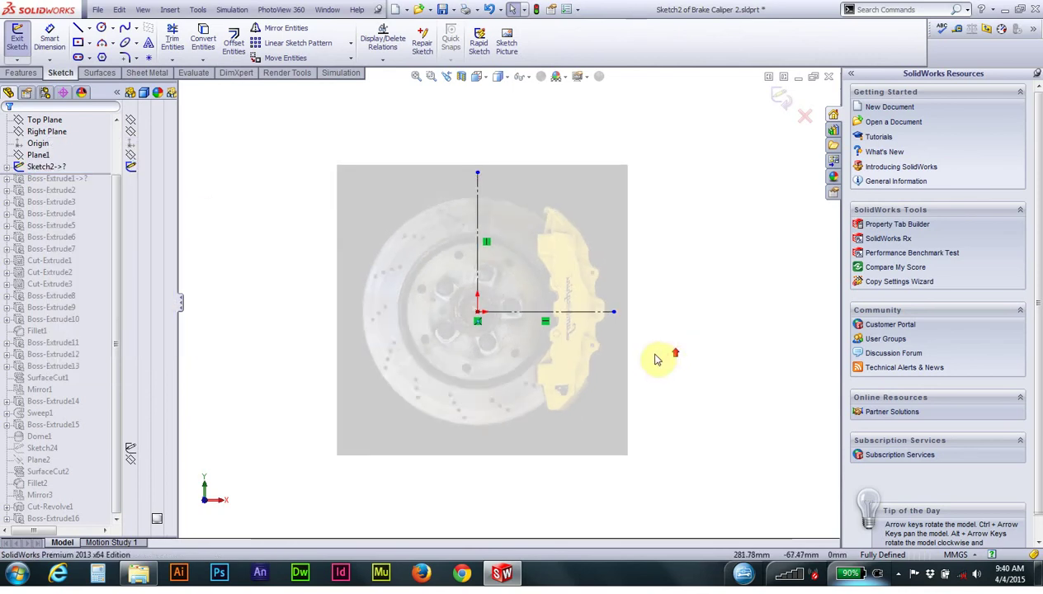
scroll(663, 354, "down", 1)
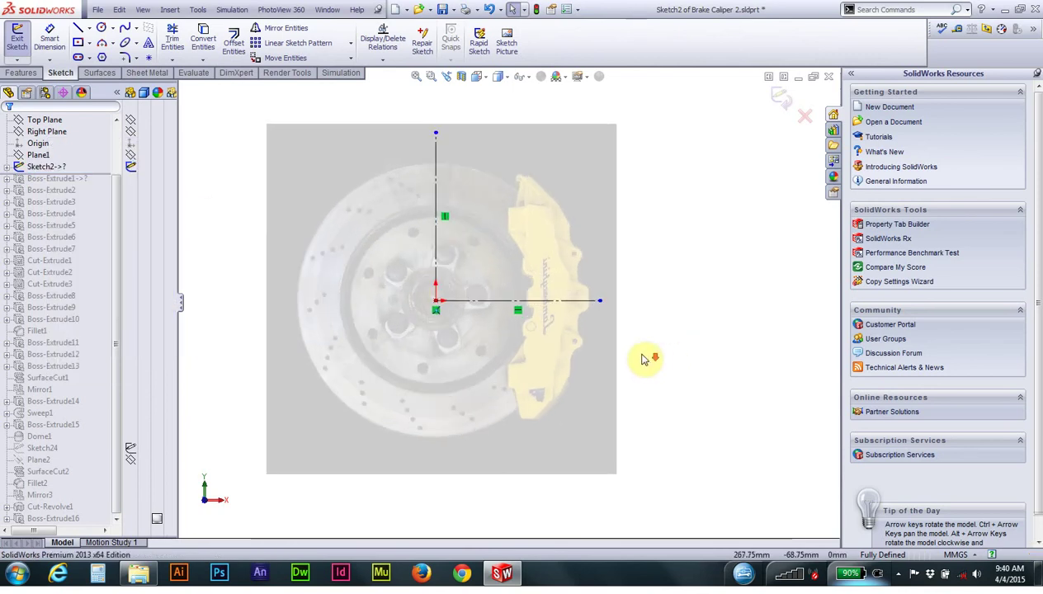
right_click(52, 167)
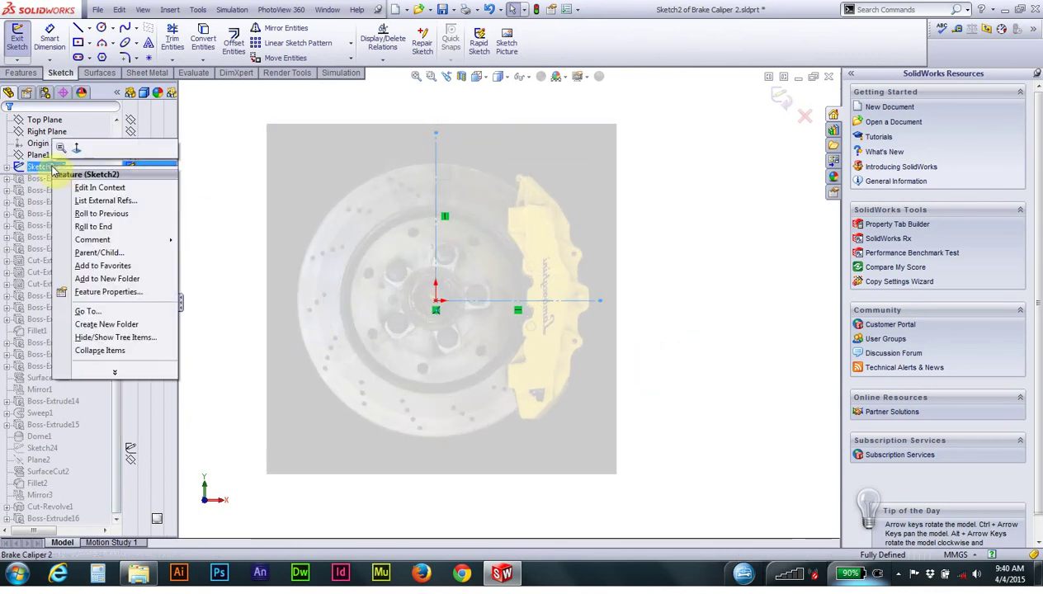
left_click(231, 177)
Step: Exit Sketch2 and roll the part forward below Boss-Extrude1
left_click(18, 196)
left_click_drag(20, 190, 83, 175)
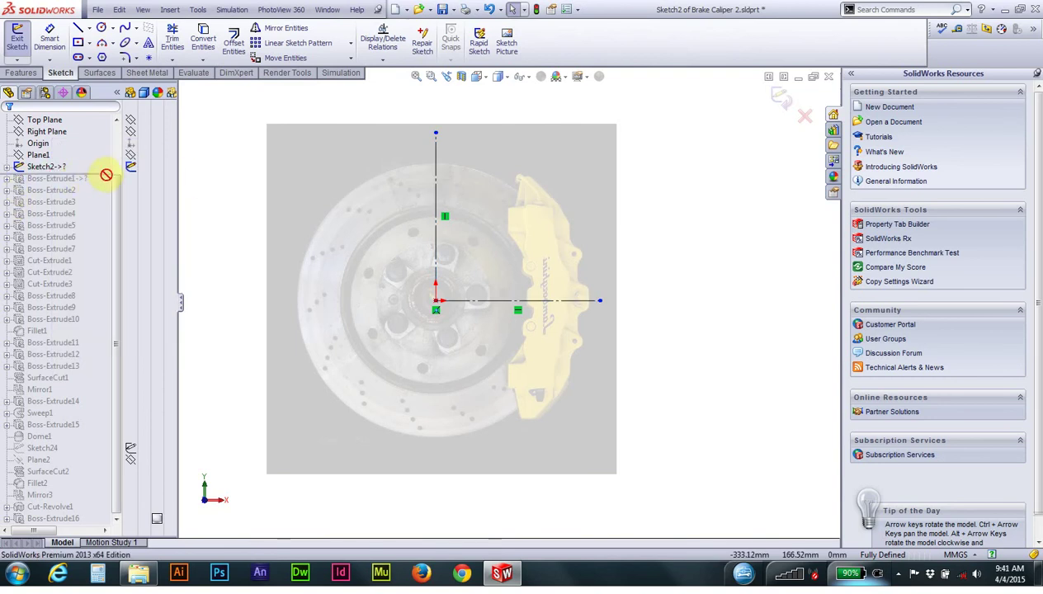
left_click(16, 37)
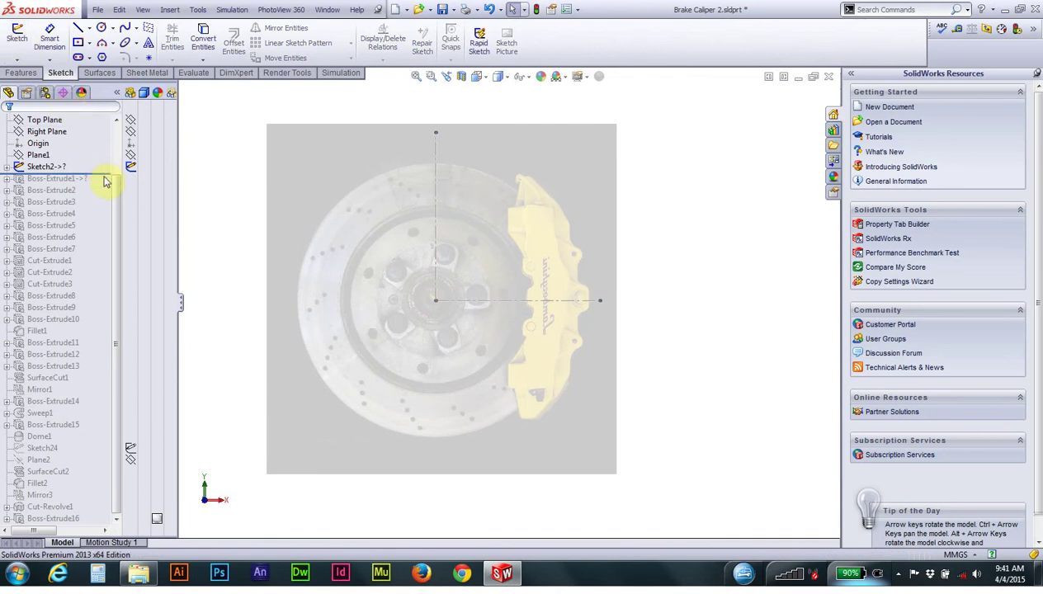
left_click_drag(109, 175, 105, 187)
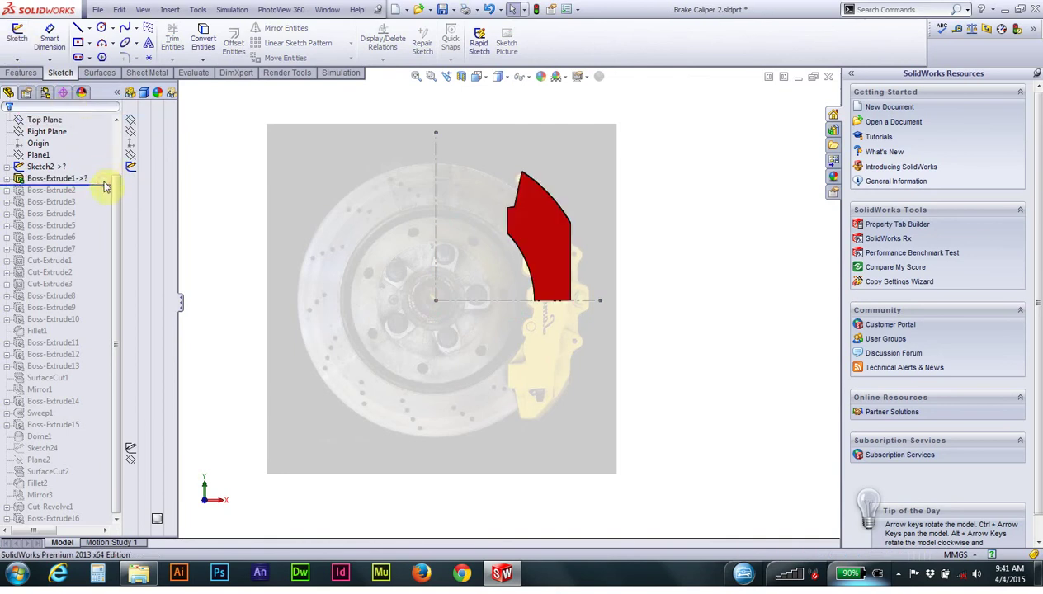
Step: Inspect Sketch3 under Boss-Extrude1, exit it, and roll back above Boss-Extrude1
left_click(7, 179)
right_click(51, 191)
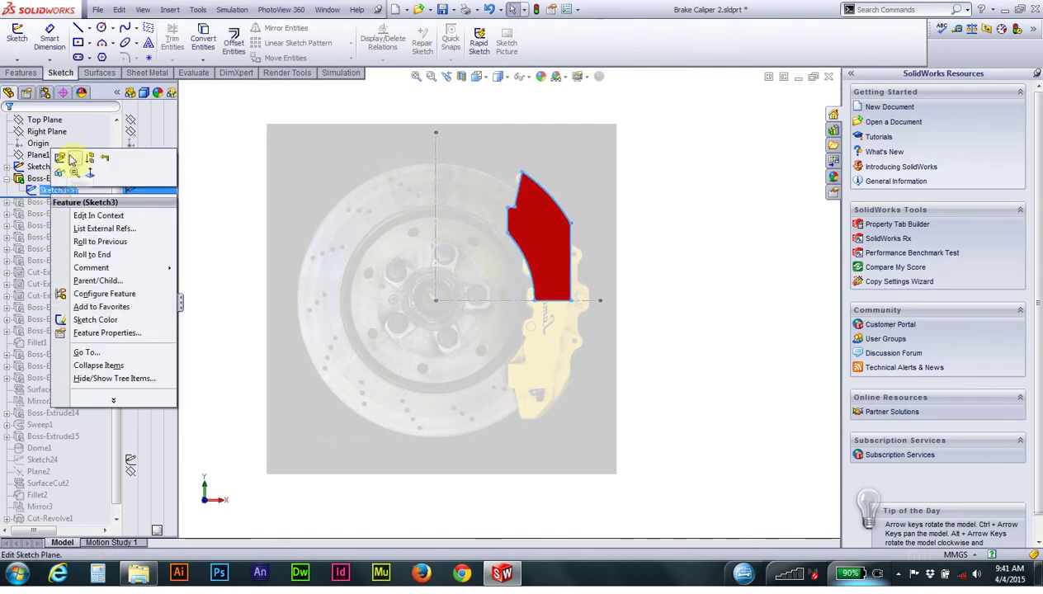
left_click(66, 158)
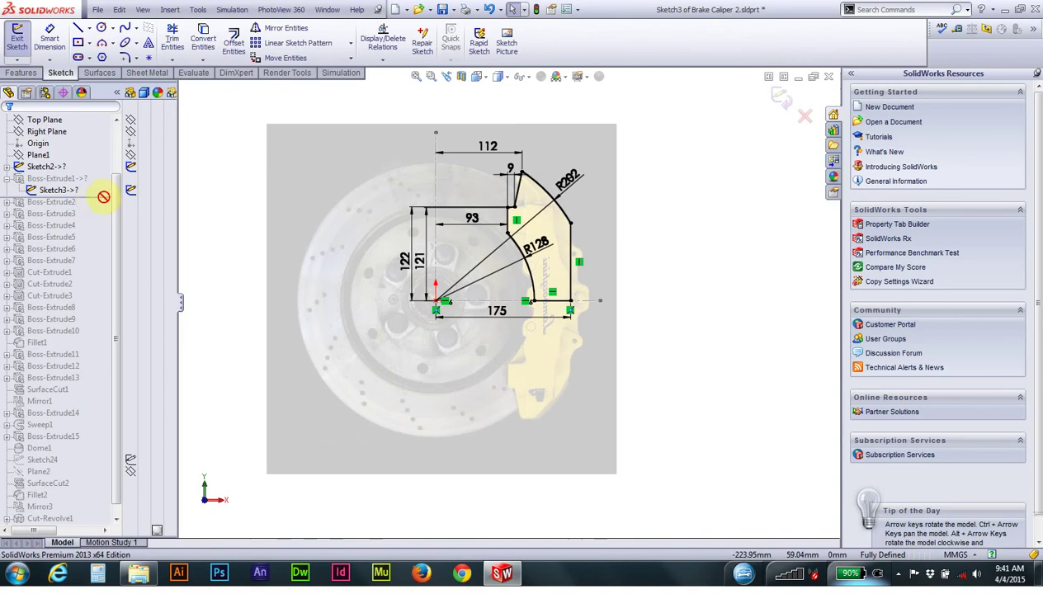
left_click_drag(103, 196, 66, 190)
left_click(17, 37)
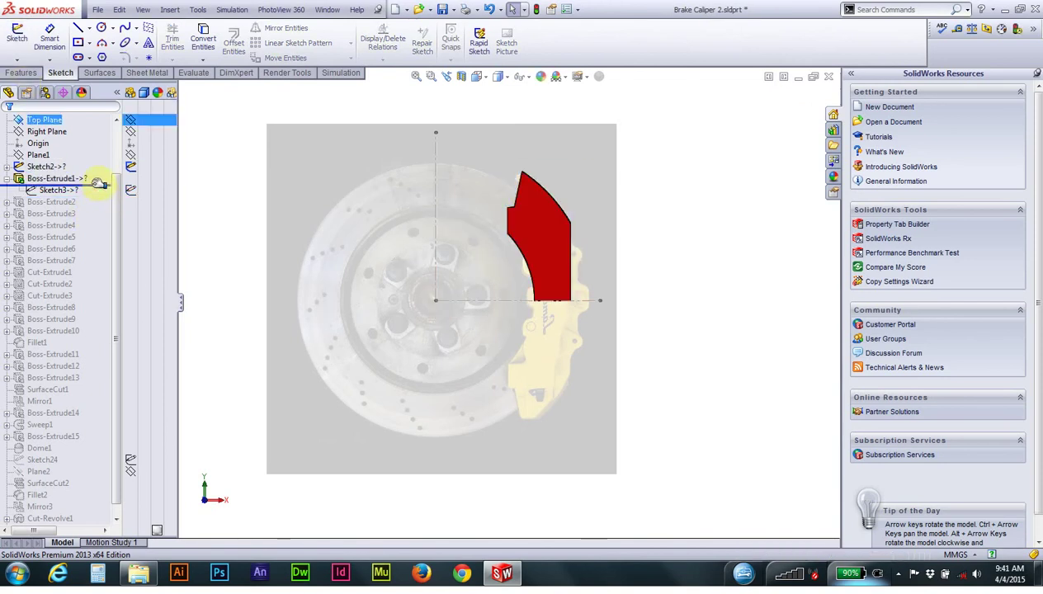
left_click_drag(97, 178, 94, 174)
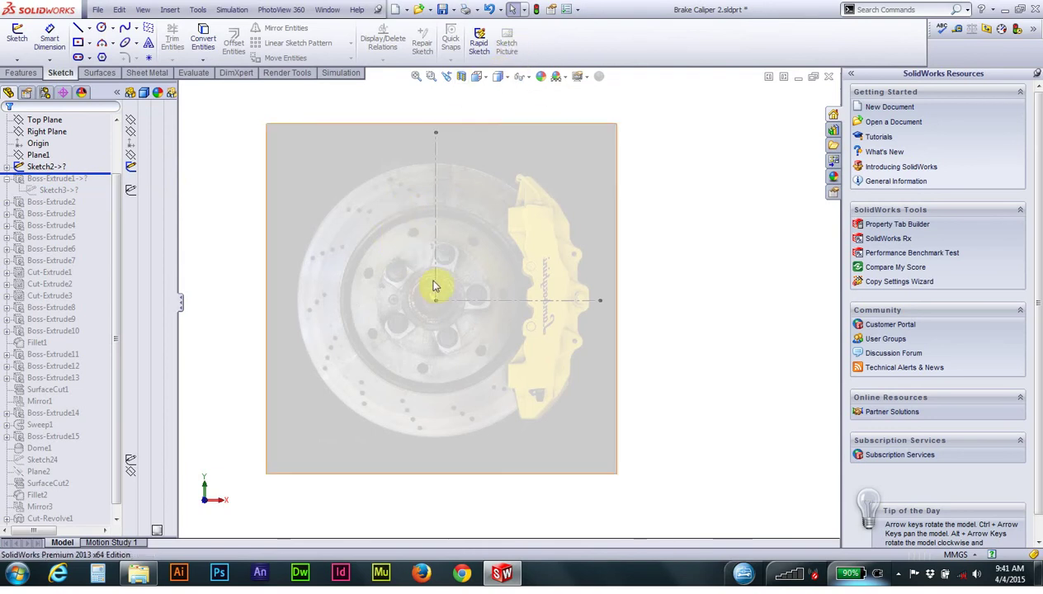
Step: Open Sketch2 for editing and exit it again
left_click(23, 183)
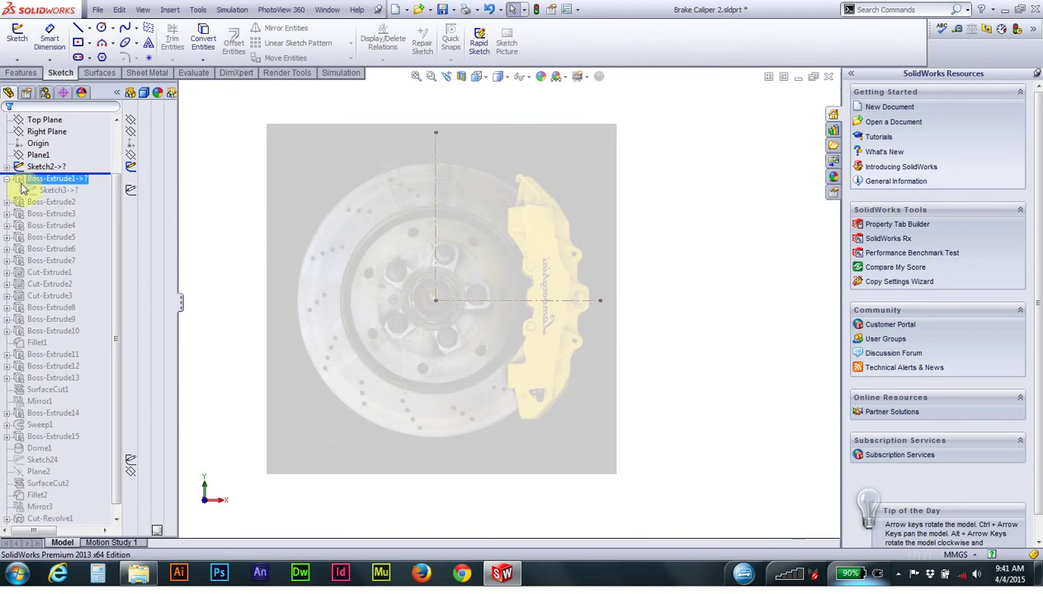
left_click(37, 166)
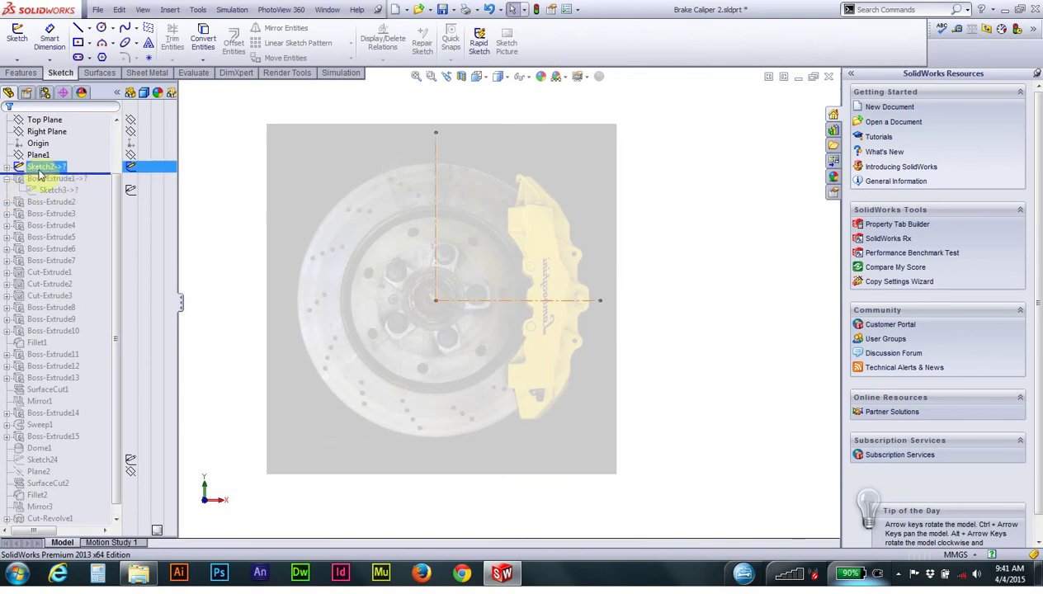
right_click(39, 173)
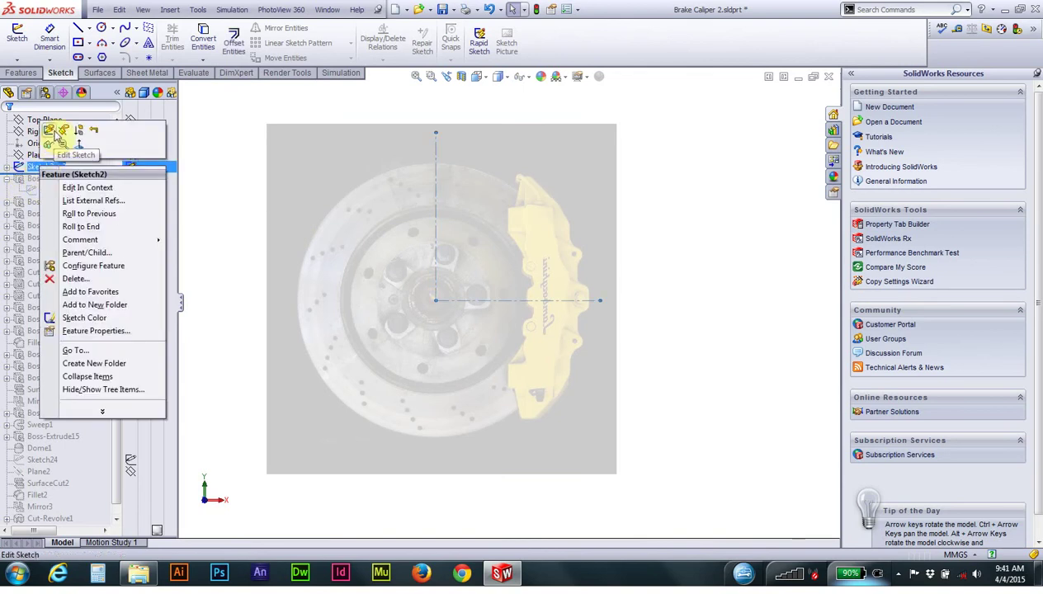
left_click(49, 130)
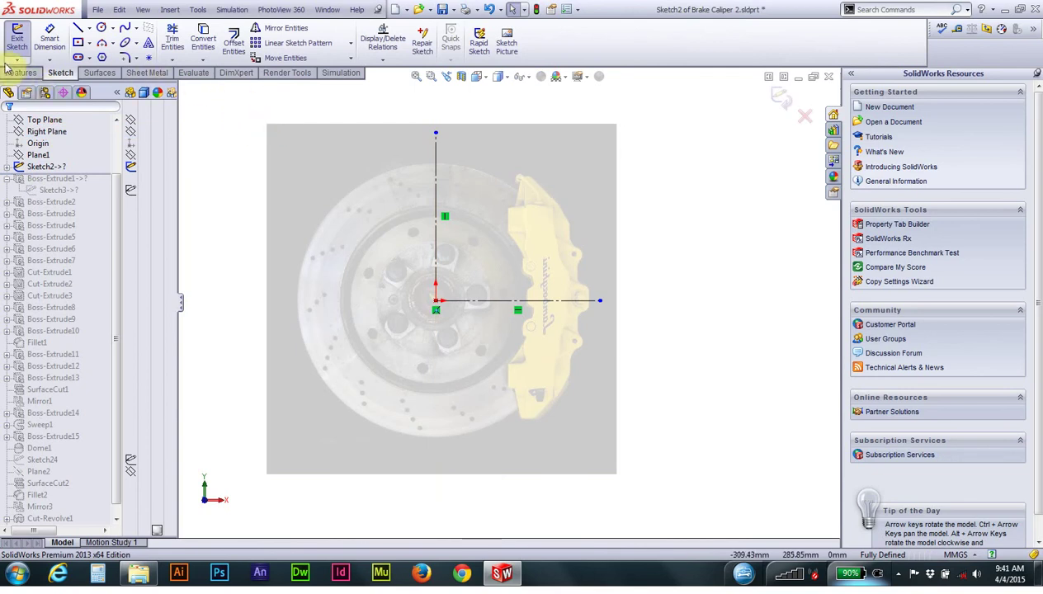
left_click(17, 38)
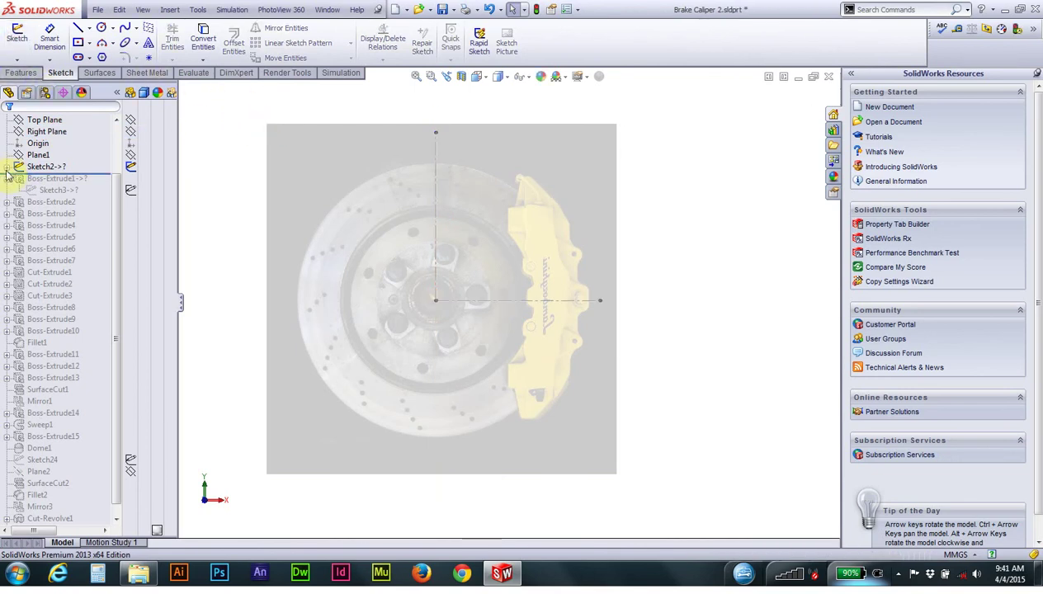
Step: Expand Sketch2 to show Sketch Picture1, cancel a new picture insert, and exit the sketch
left_click(7, 166)
left_click(69, 179)
right_click(70, 179)
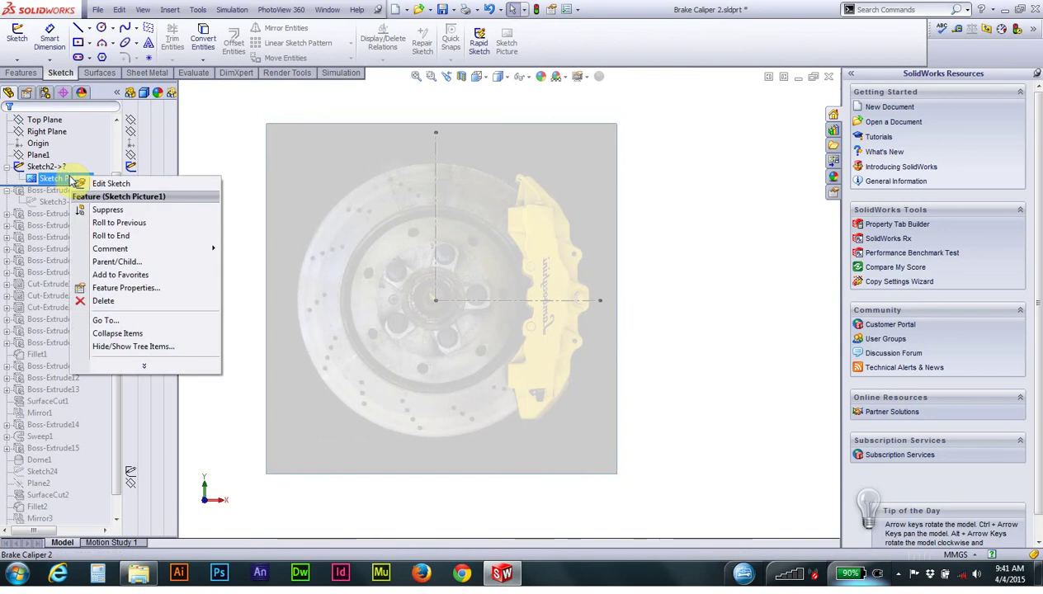
left_click(98, 184)
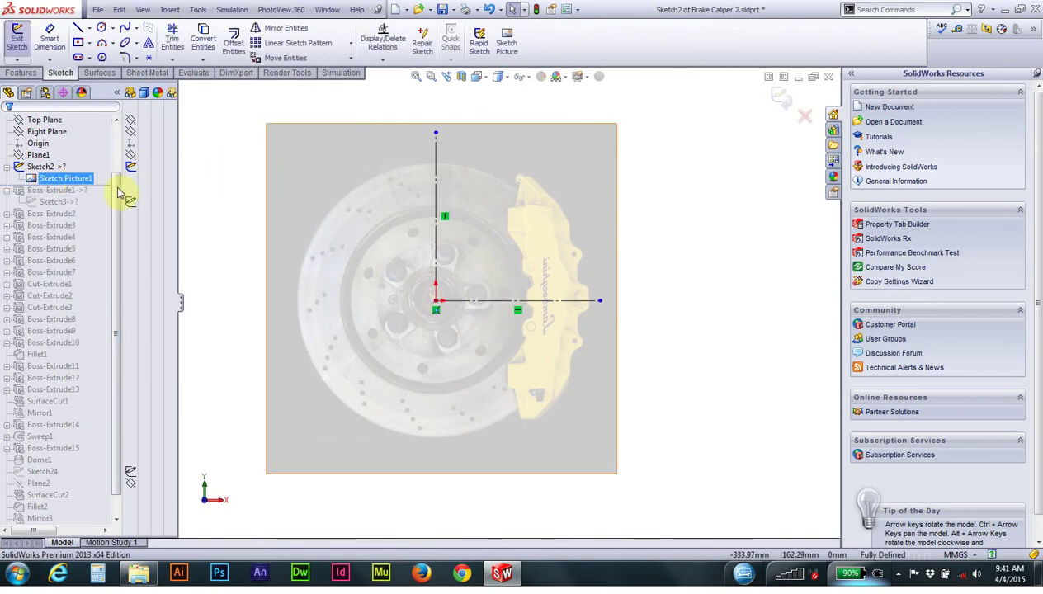
right_click(77, 178)
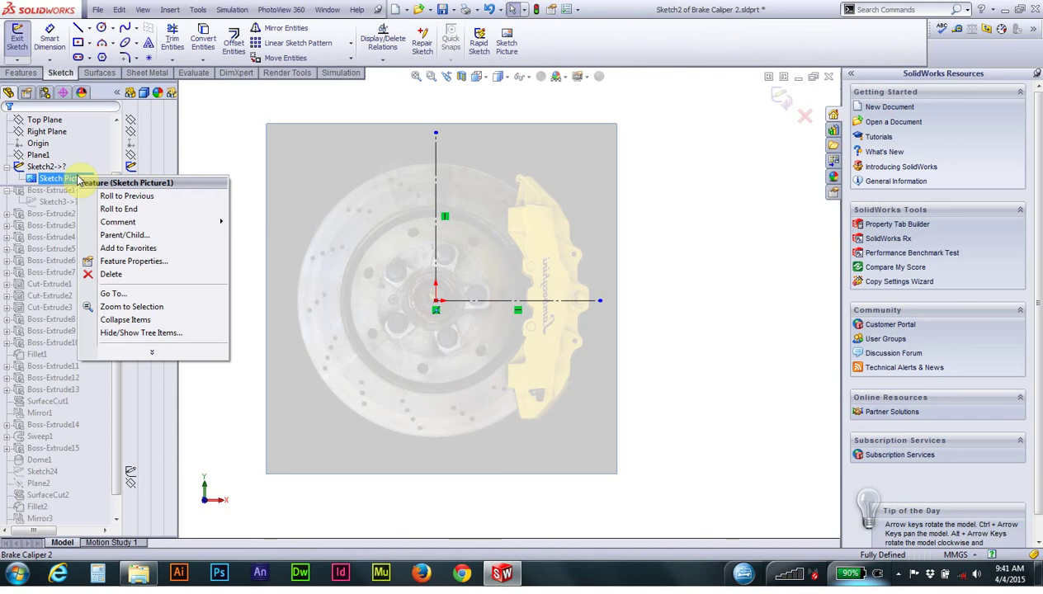
left_click(299, 121)
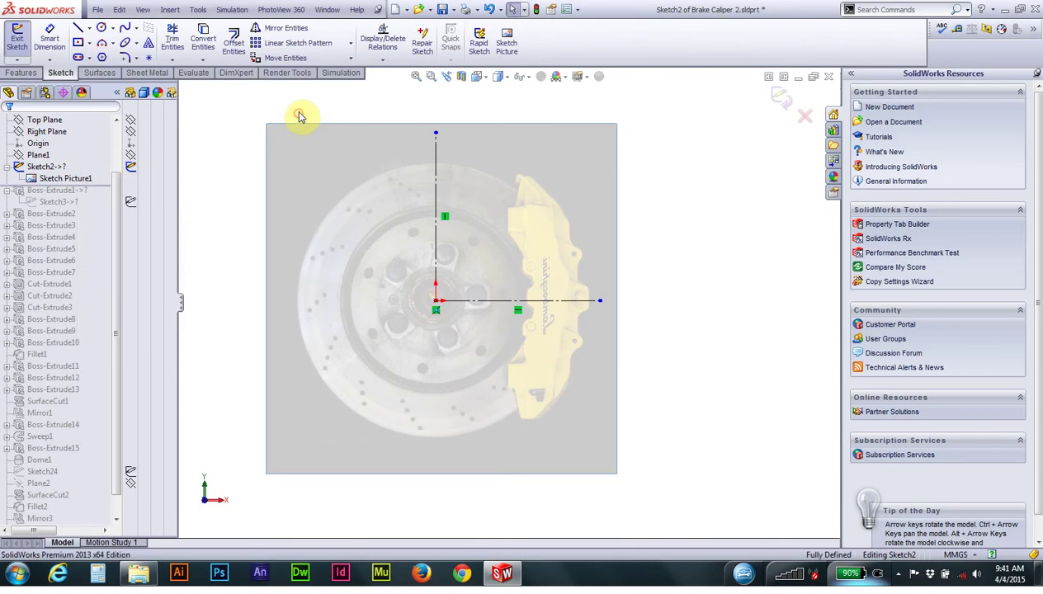
left_click(503, 45)
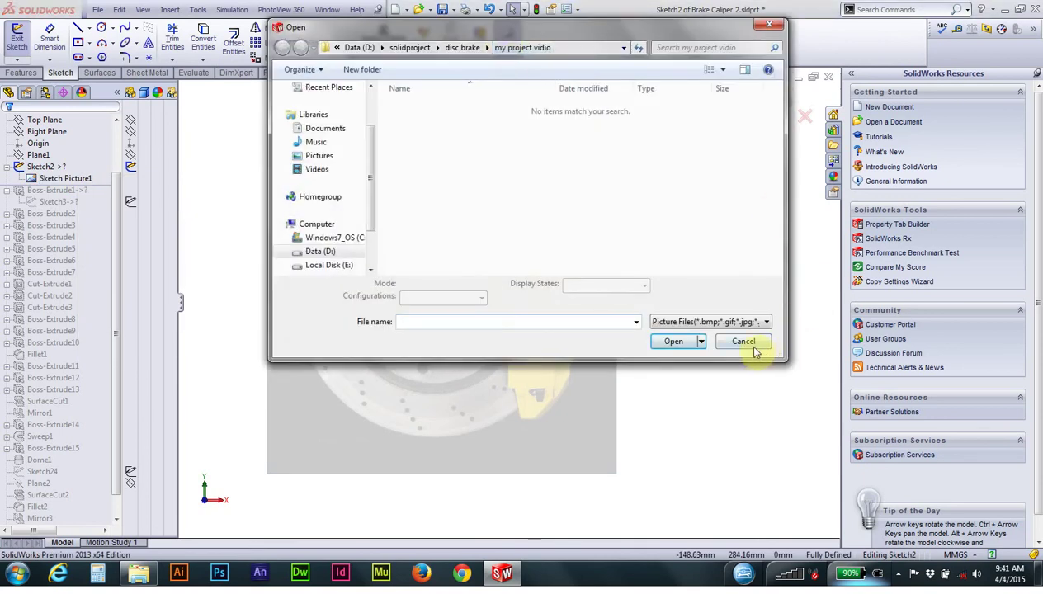
left_click(745, 341)
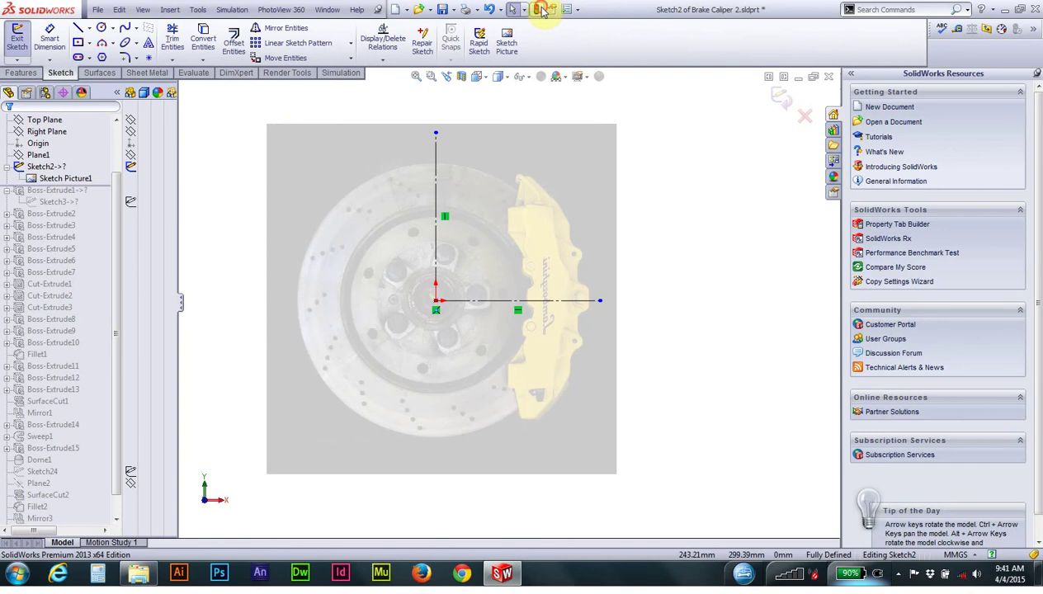
left_click(541, 8)
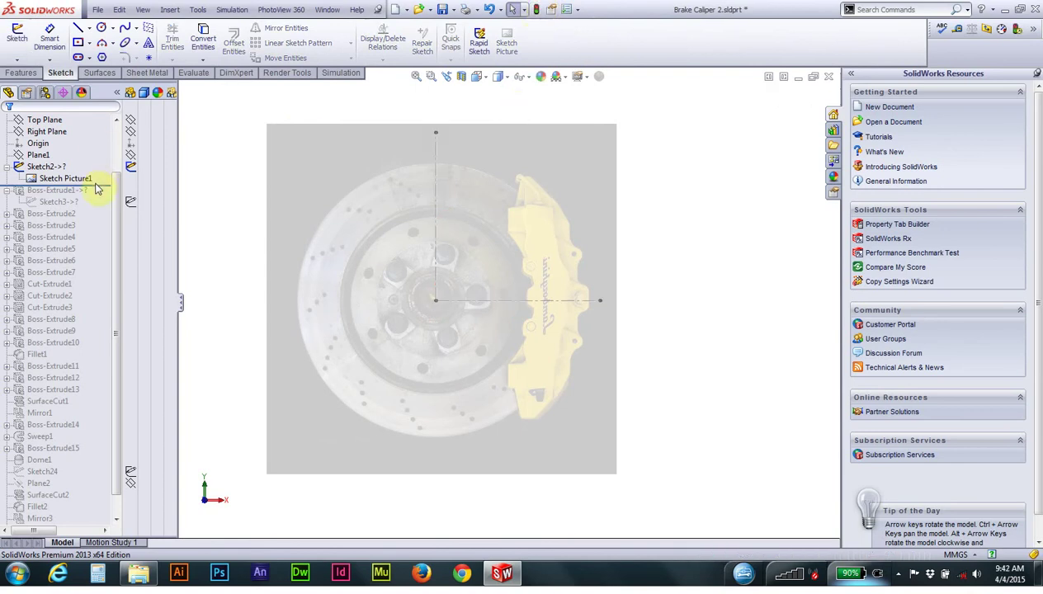
Step: Roll the part forward to just after Sketch3, confirming the temporary unabsorb prompt
left_click_drag(101, 185, 99, 197)
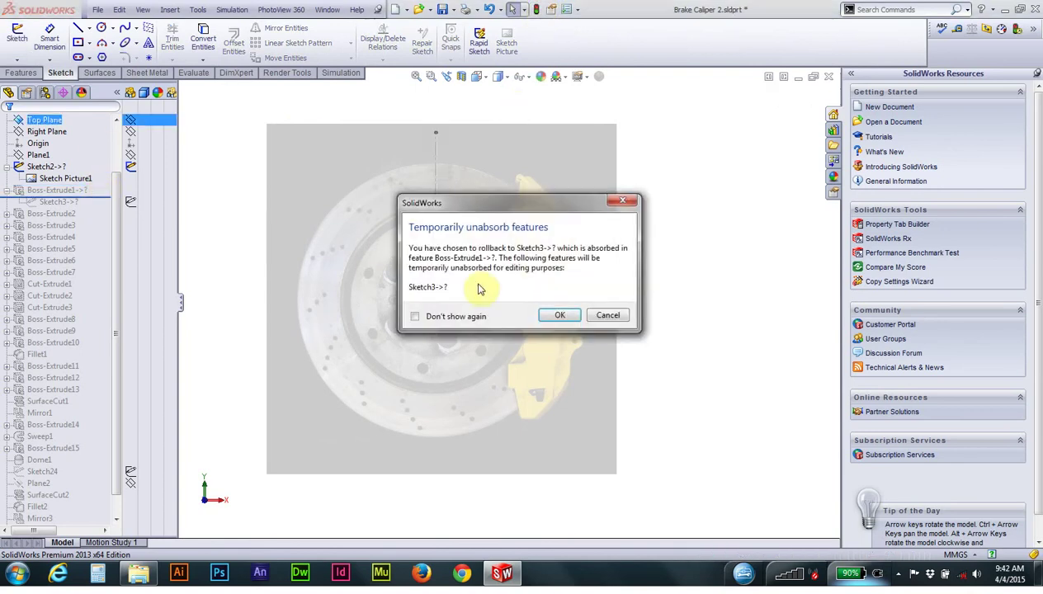
left_click(612, 317)
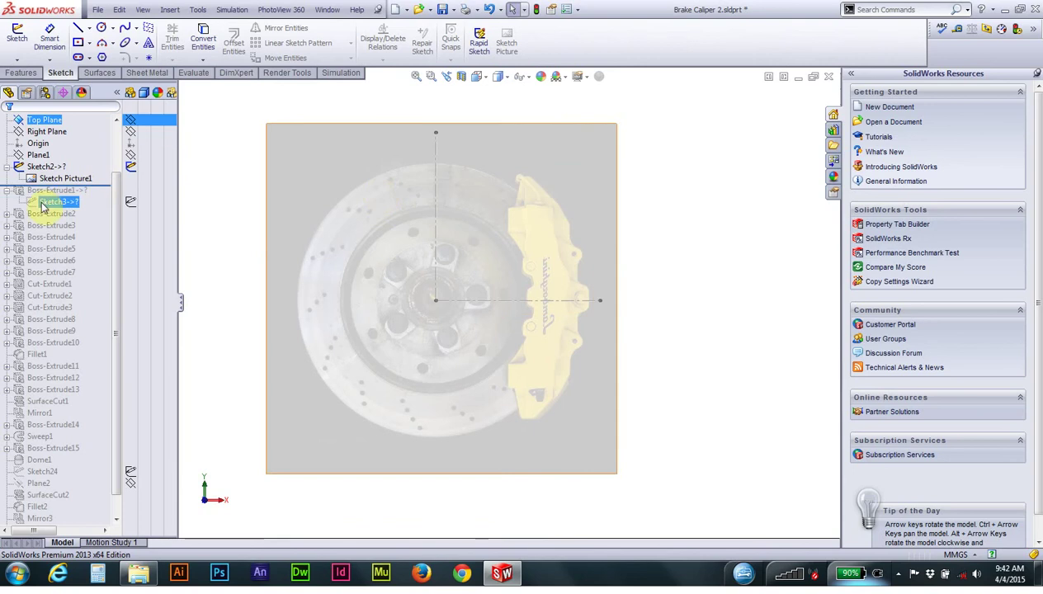
left_click(6, 167)
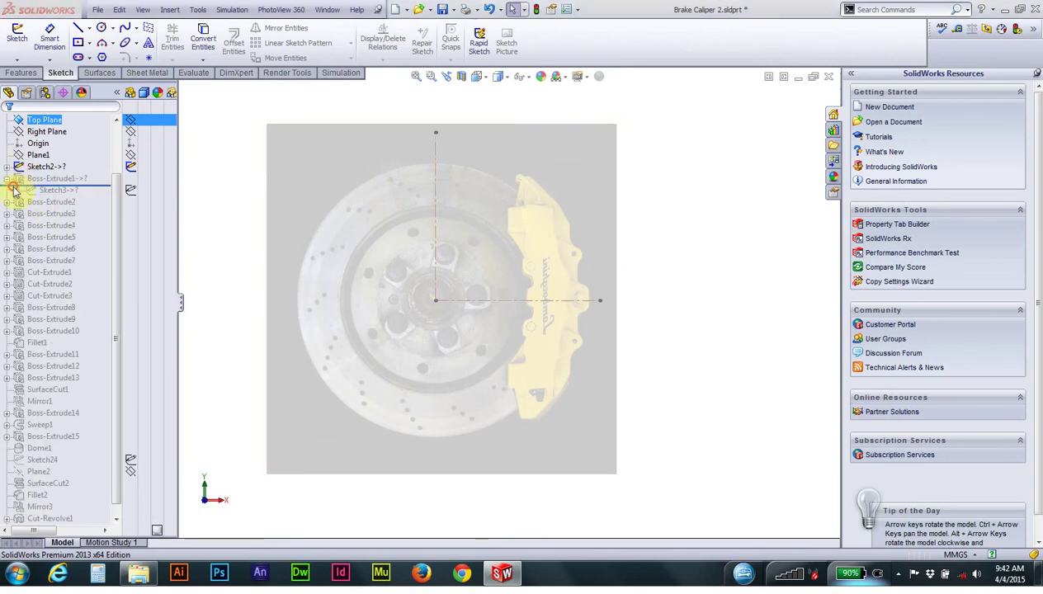
left_click_drag(18, 176, 15, 193)
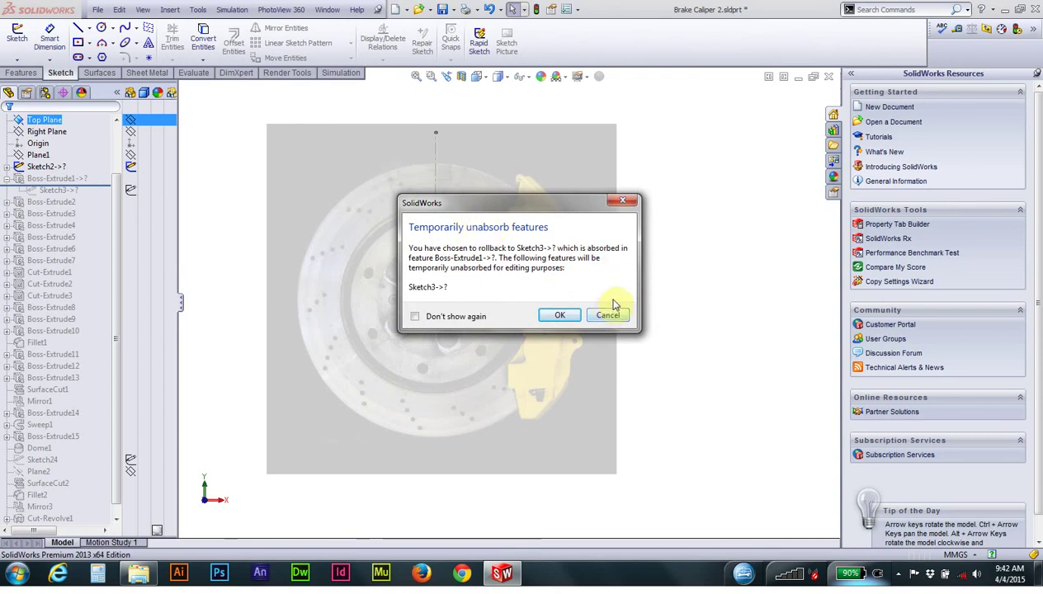
left_click(560, 316)
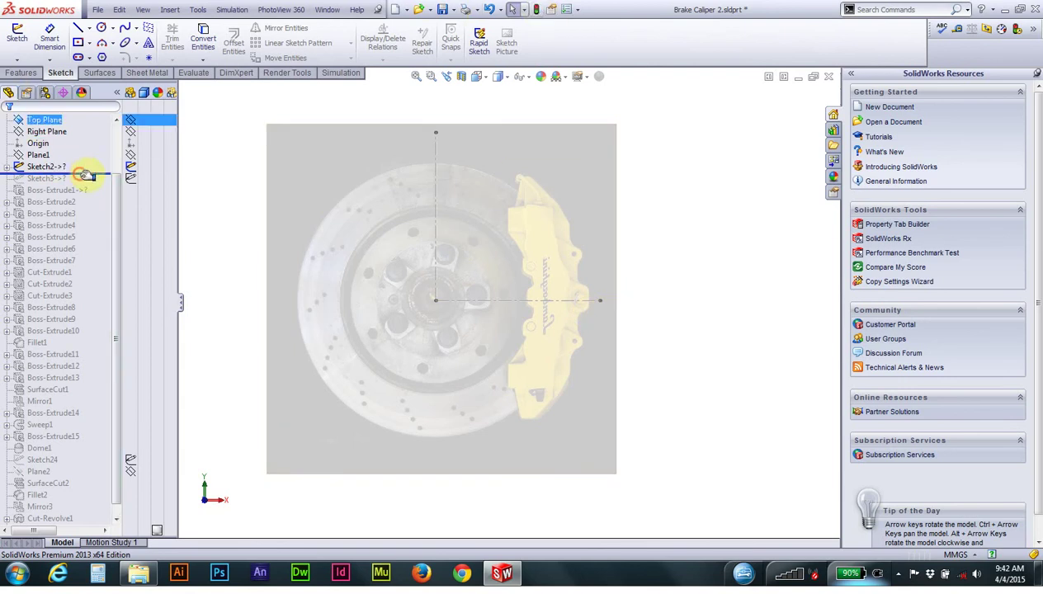
left_click_drag(84, 173, 81, 186)
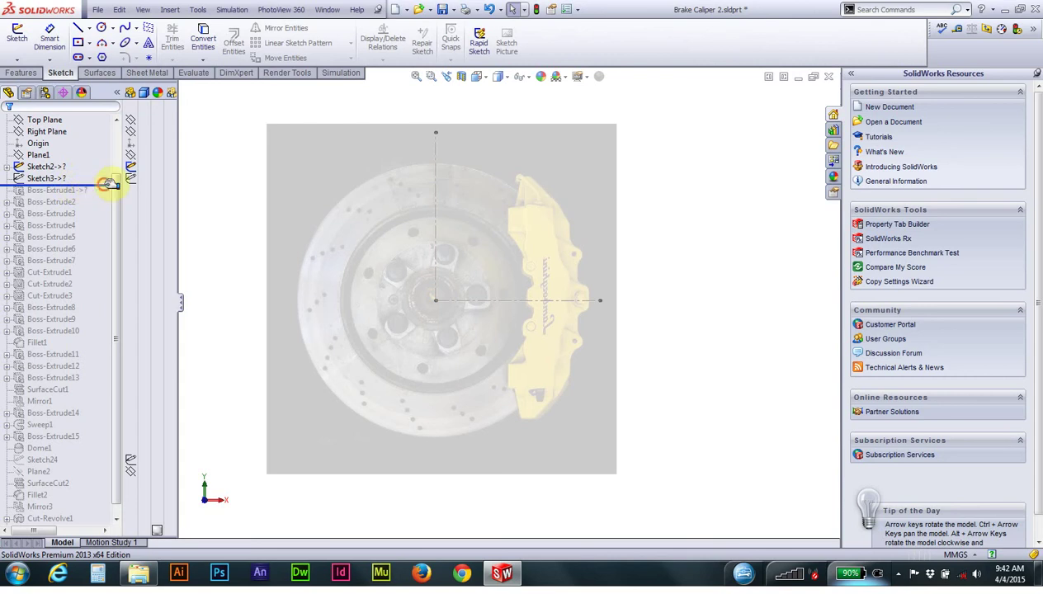
left_click_drag(109, 183, 103, 198)
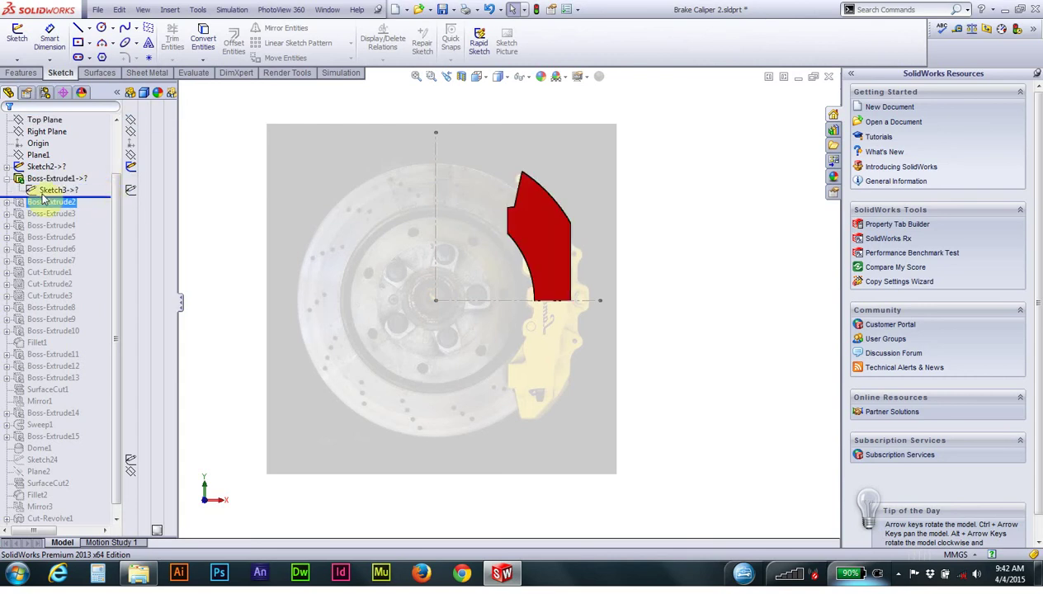
Step: Edit Sketch3 and zoom to its profile with the 112, 175 and R282 dimensions
left_click(43, 191)
right_click(45, 195)
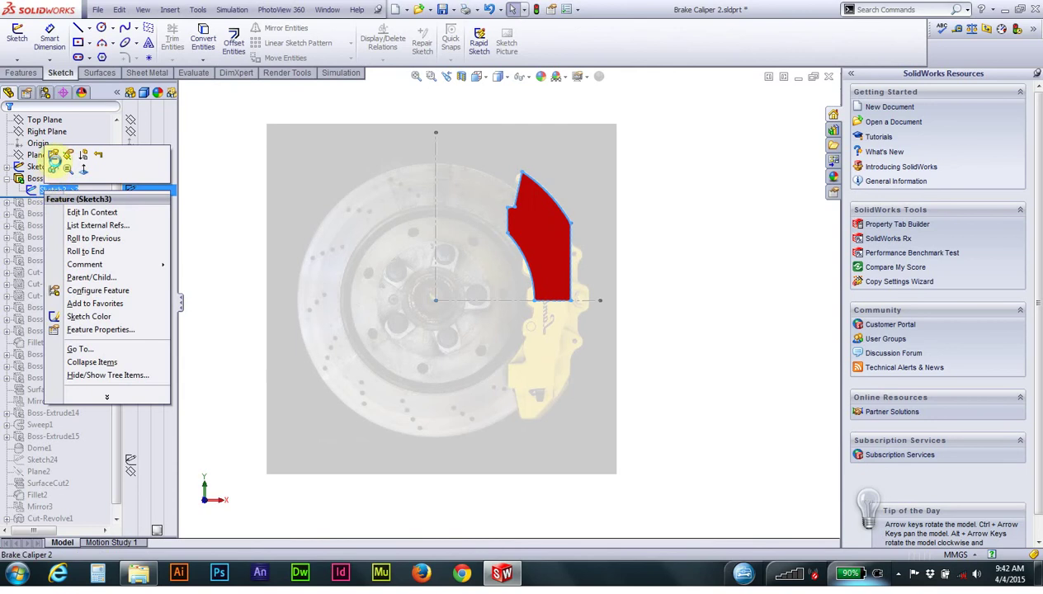
left_click(53, 156)
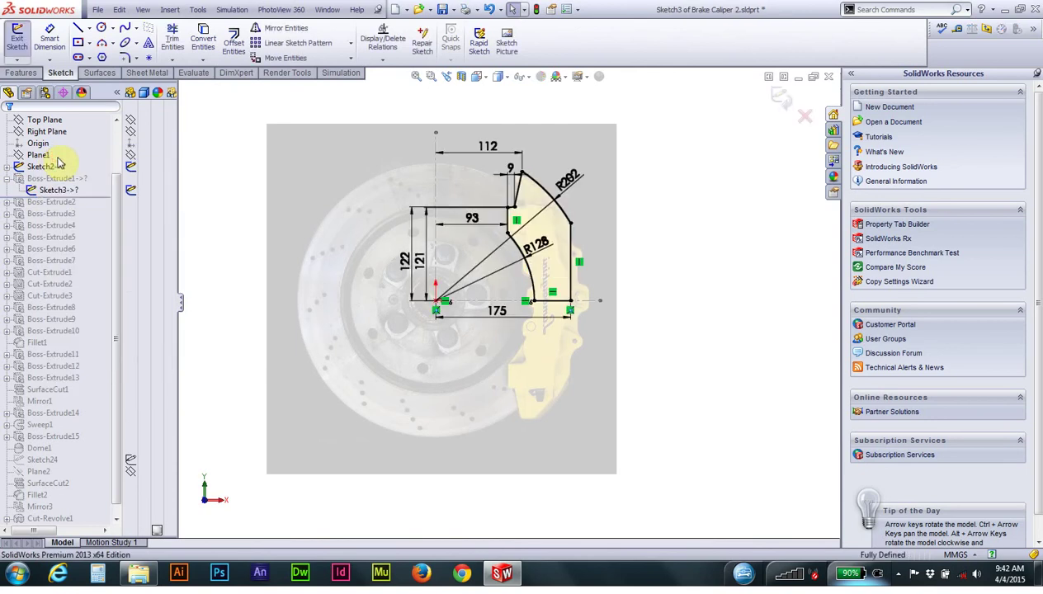
scroll(450, 273, "up", 2)
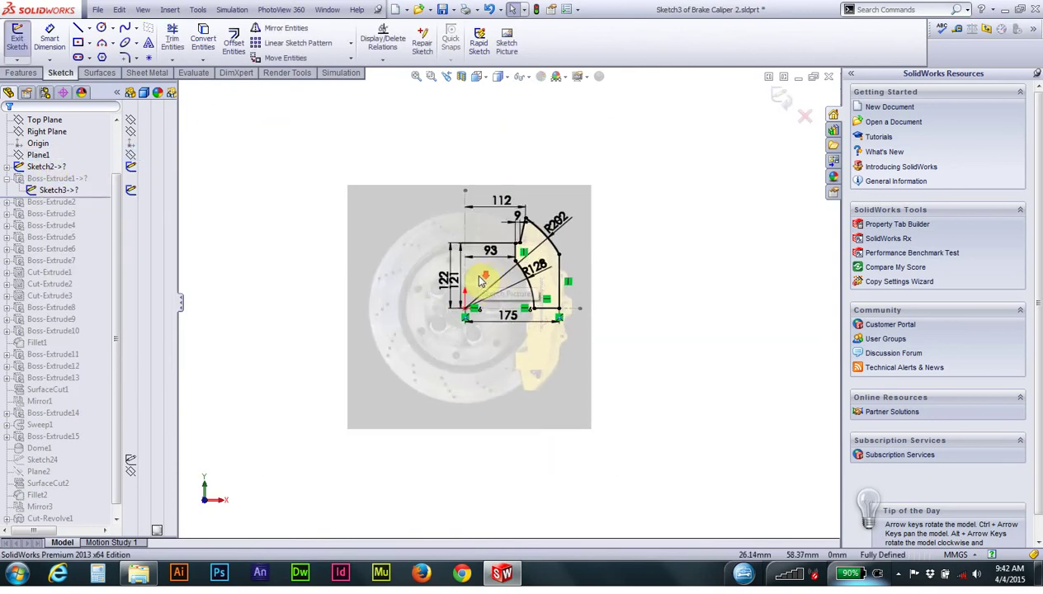
scroll(462, 280, "down", 5)
scroll(532, 296, "down", 1)
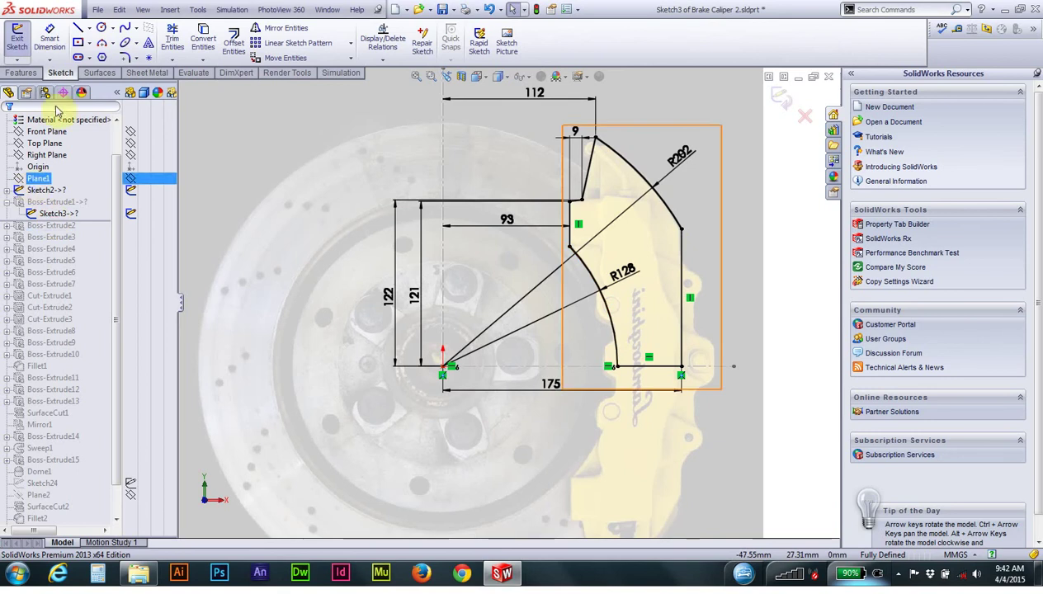
left_click(102, 30)
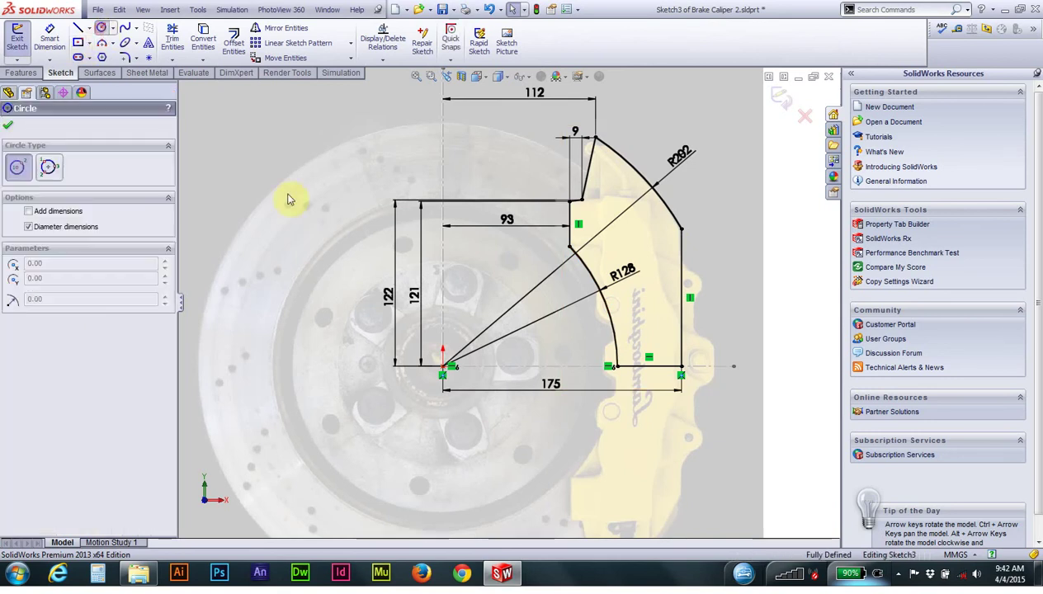
left_click(443, 366)
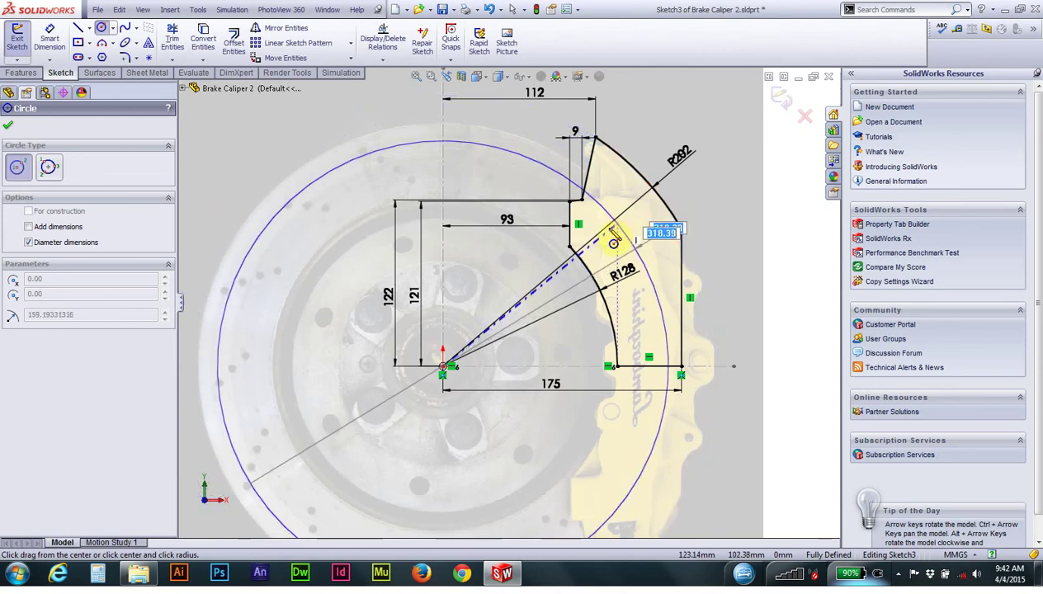
right_click(505, 283)
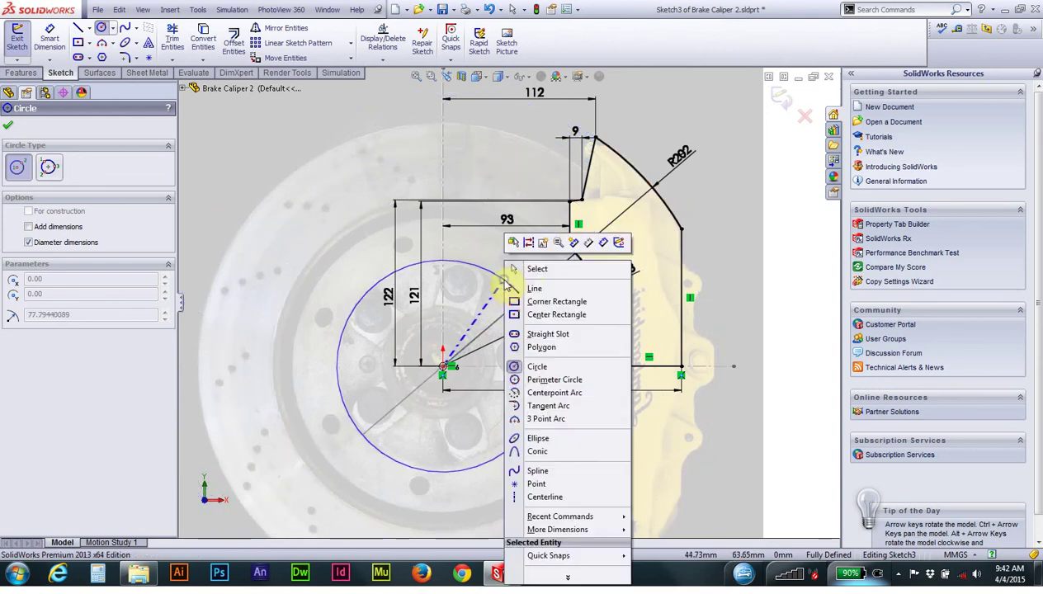
left_click(513, 274)
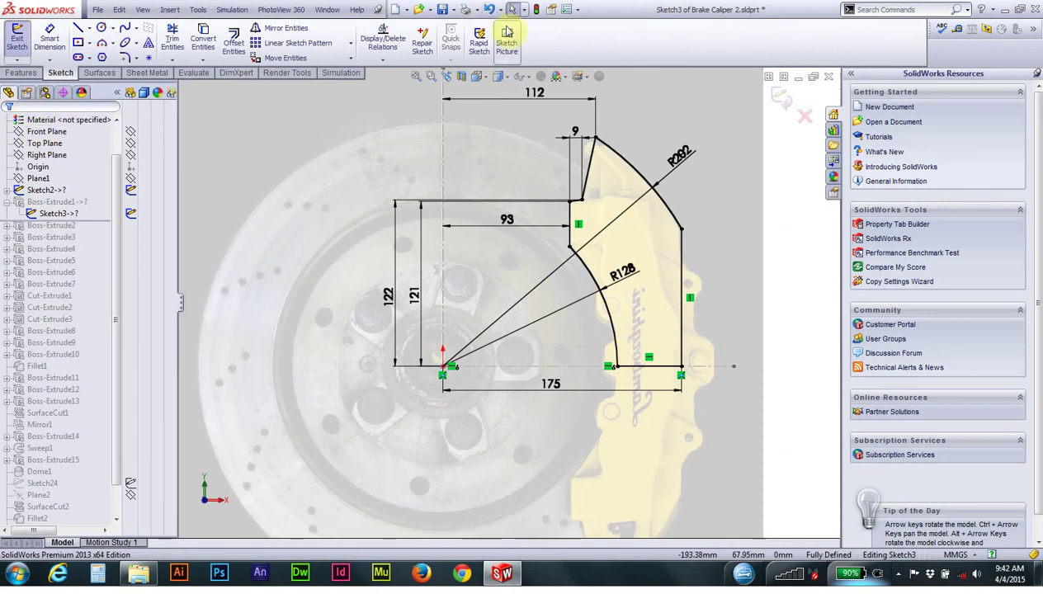
Step: Exit Sketch3 and open Boss-Extrude1's 14.00 mm Blind definition in Trimetric view
left_click(533, 9)
left_click(69, 215)
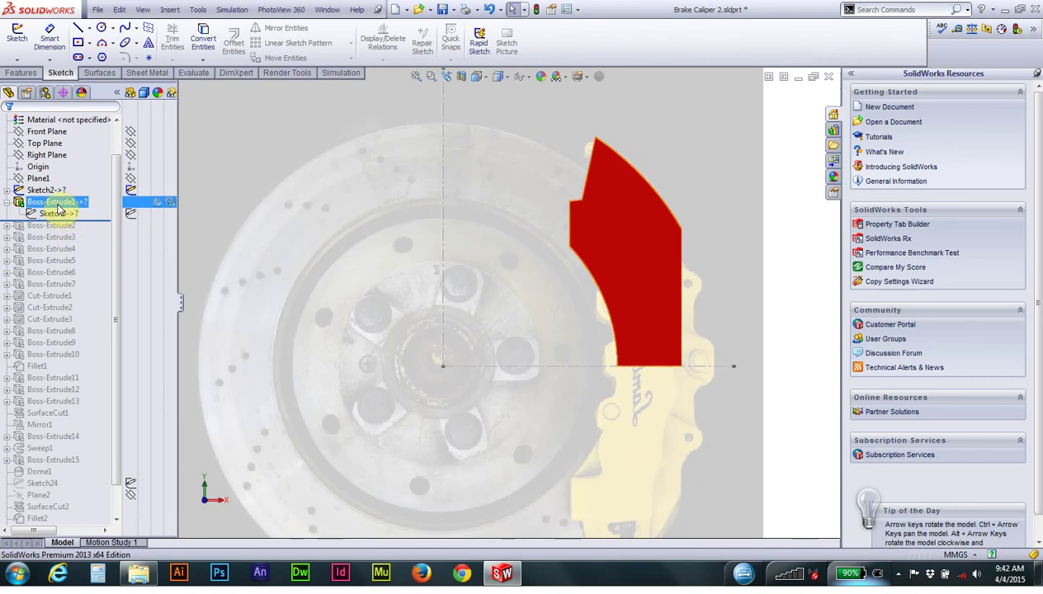
right_click(59, 204)
left_click(66, 181)
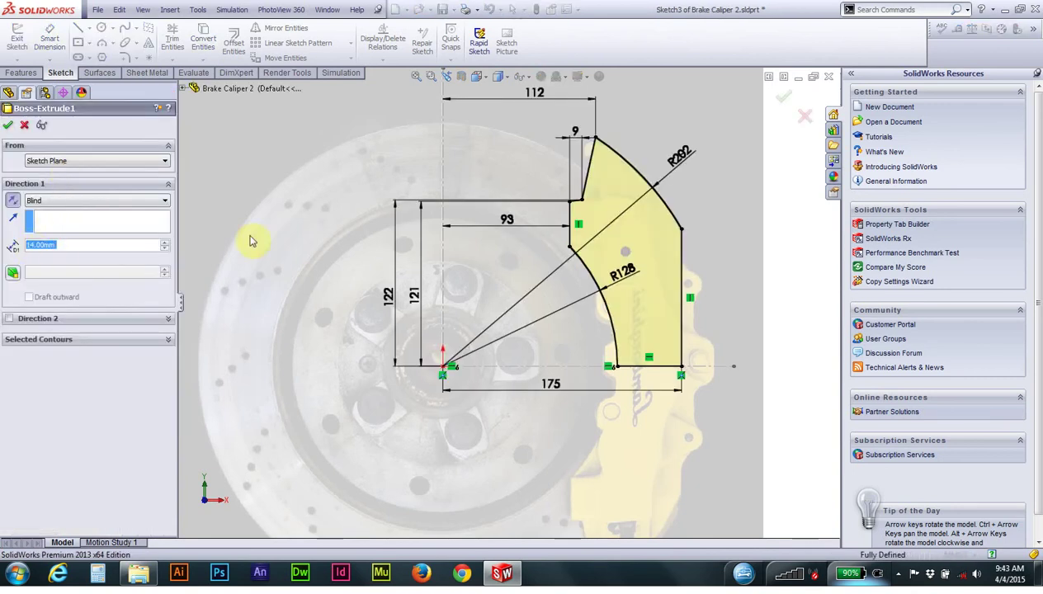
left_click(477, 77)
left_click(550, 116)
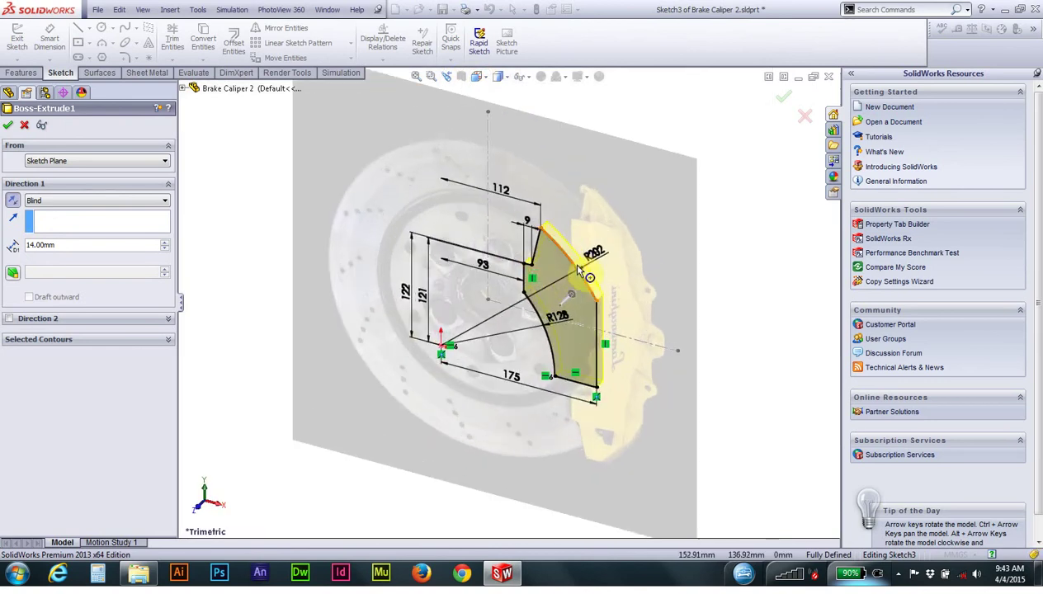
scroll(580, 270, "down", 3)
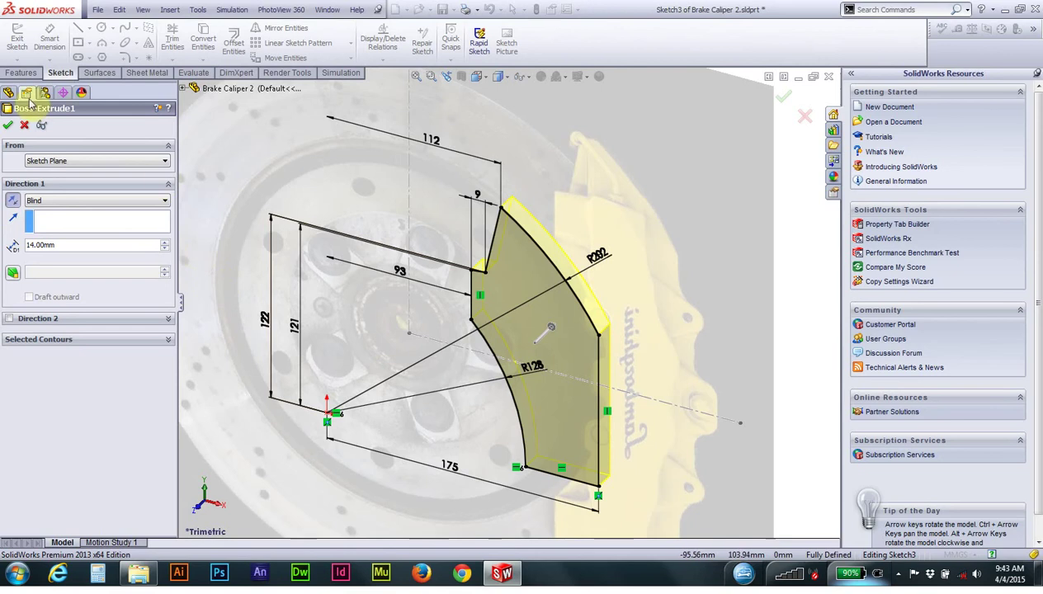
Step: Accept Boss-Extrude1, switch to Front view, and roll forward to include Boss-Extrude2
left_click(8, 126)
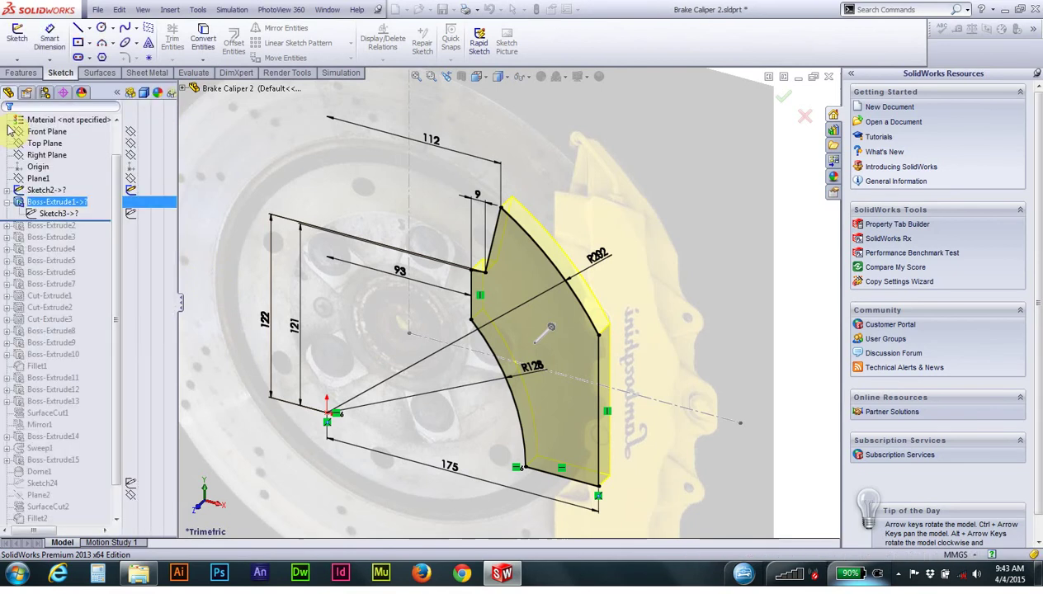
left_click(498, 76)
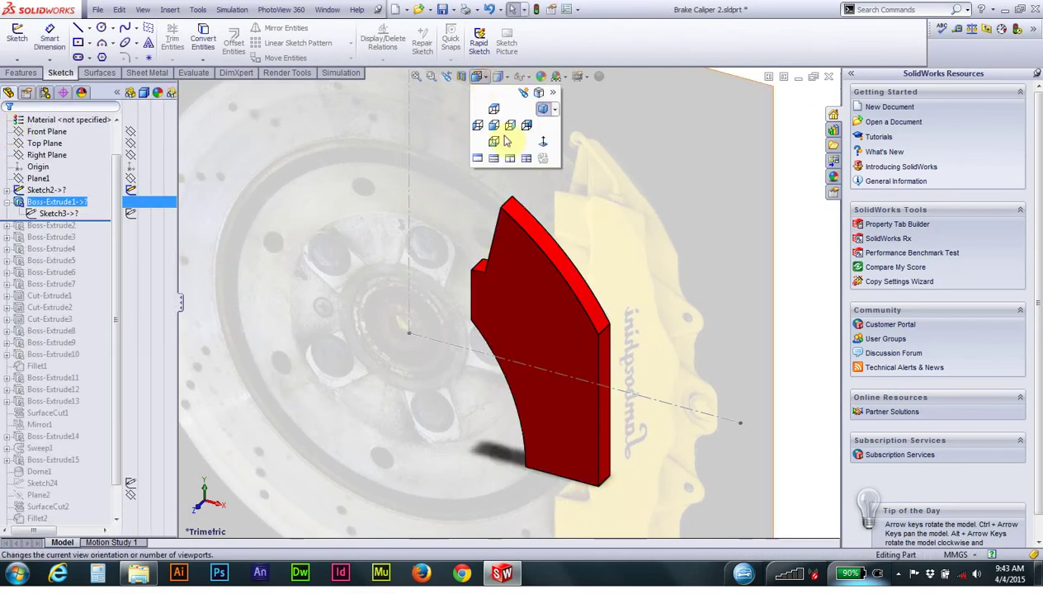
left_click(549, 148)
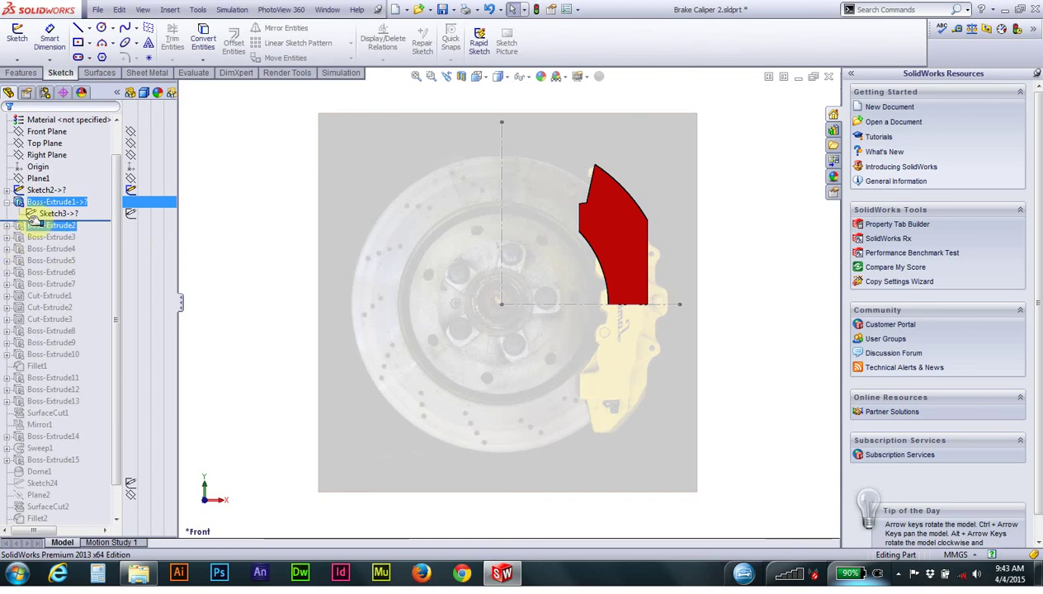
left_click(74, 220)
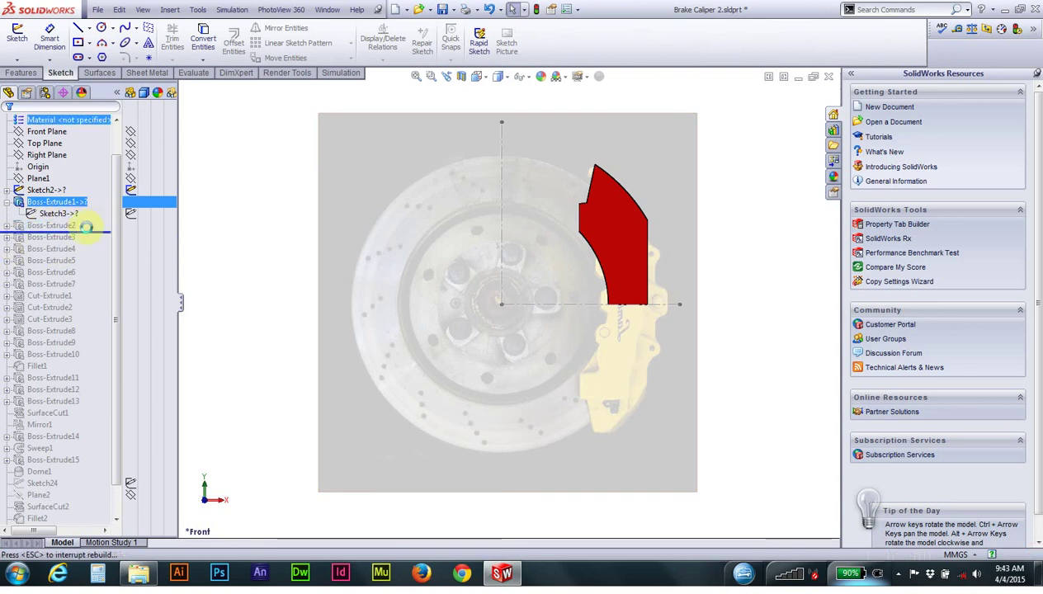
left_click_drag(95, 222, 51, 233)
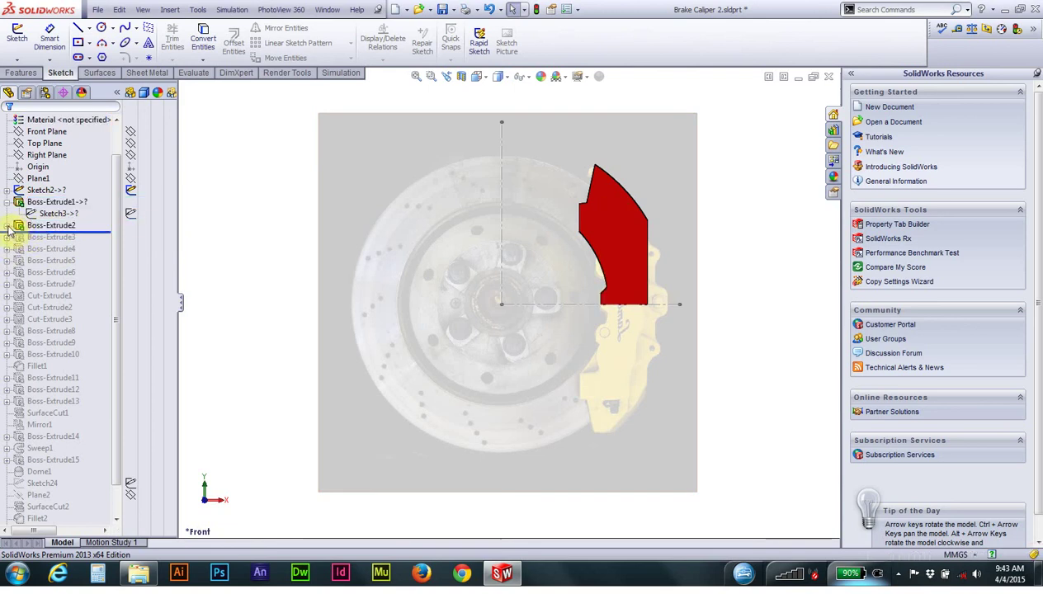
Step: Open Sketch4 for editing and view it from the Back
left_click(8, 225)
left_click(51, 237)
right_click(54, 237)
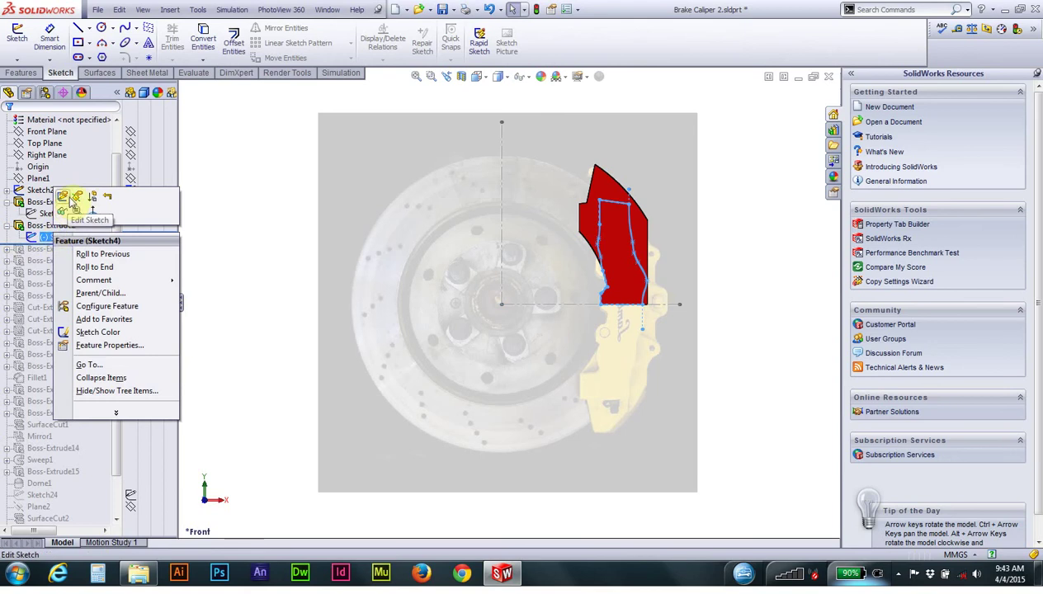
left_click(69, 199)
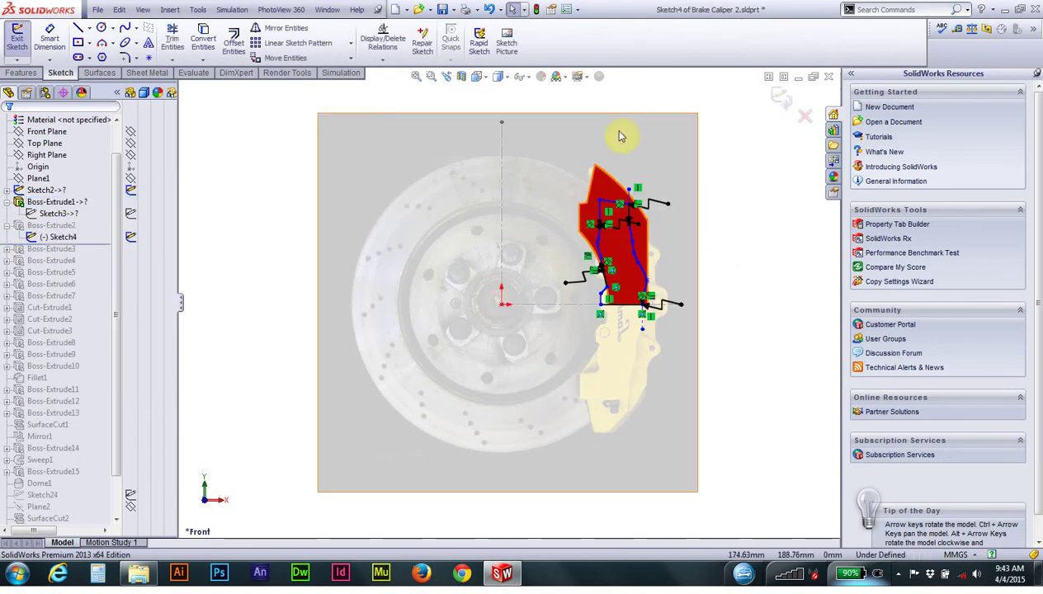
left_click(477, 86)
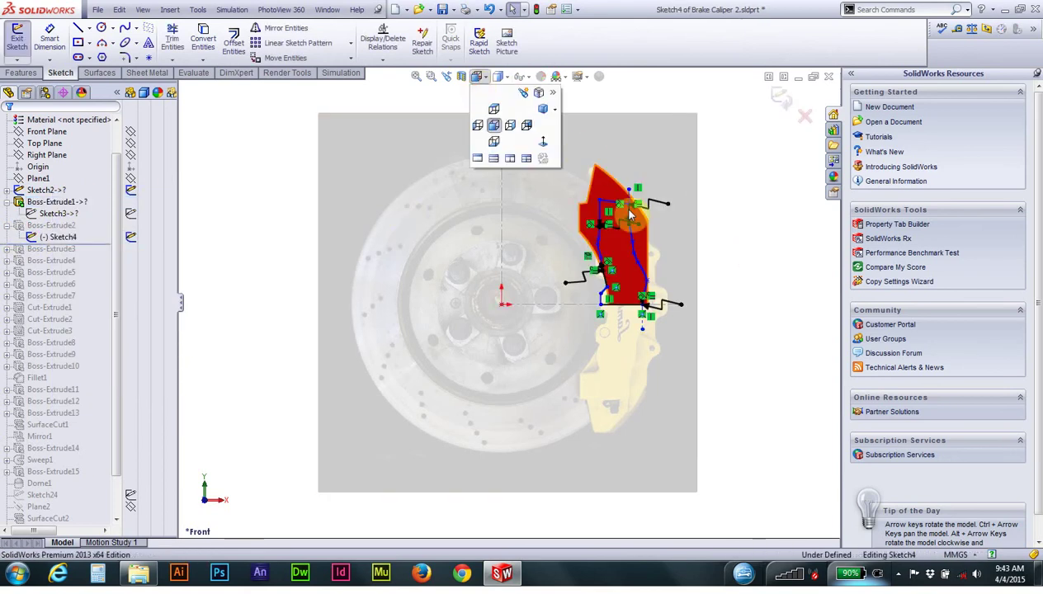
left_click(553, 140)
scroll(419, 261, "down", 3)
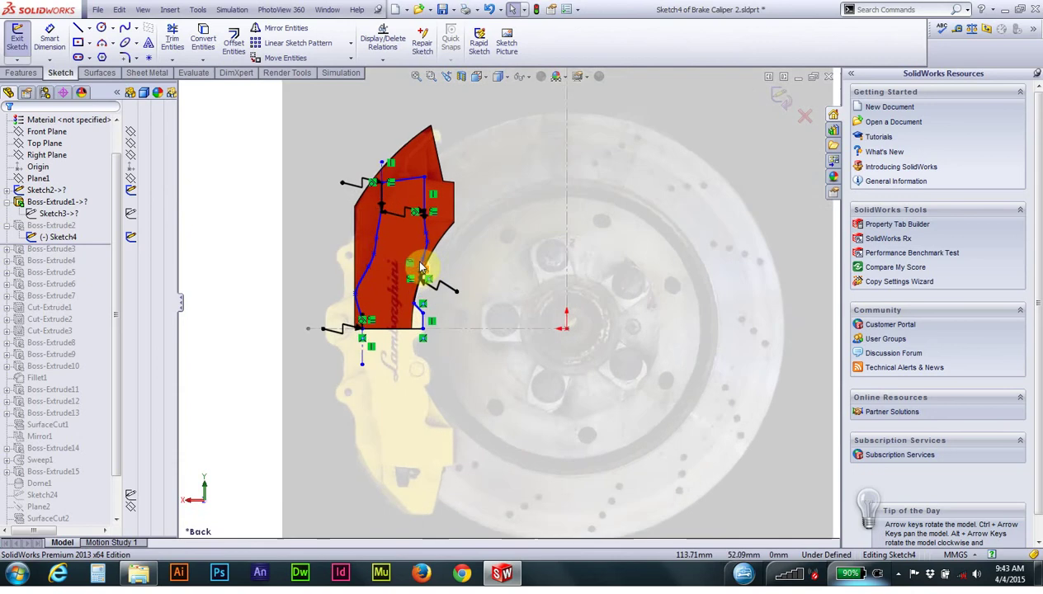
scroll(421, 263, "down", 3)
scroll(430, 264, "down", 3)
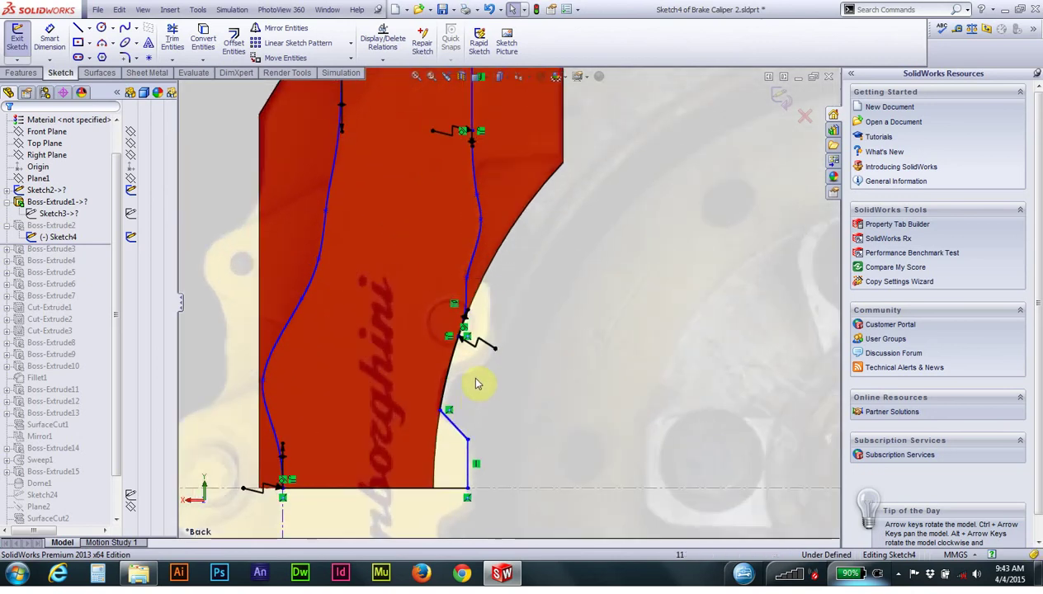
scroll(476, 378, "up", 2)
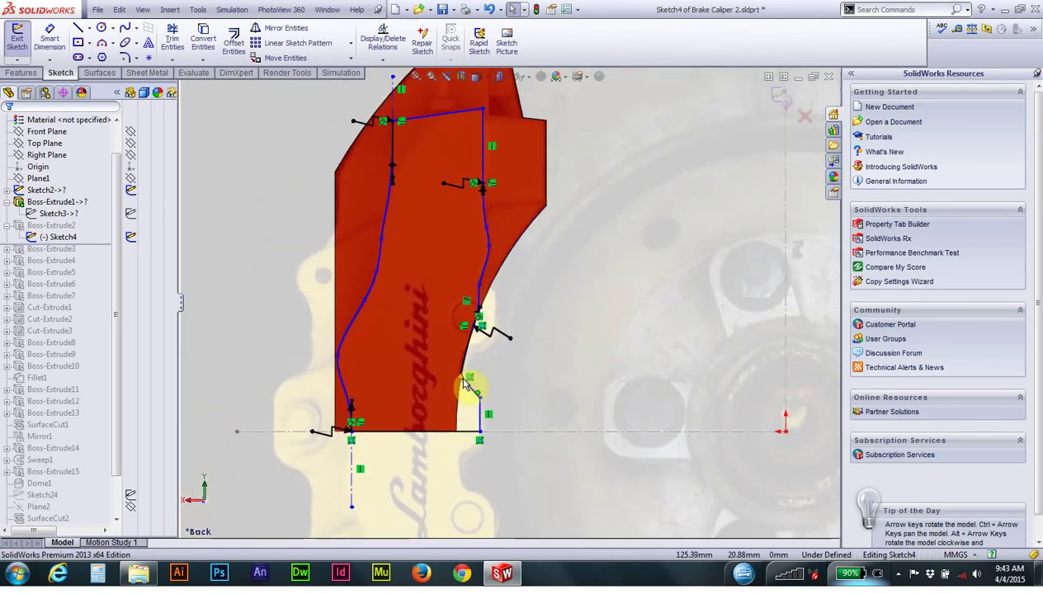
scroll(462, 306, "up", 1)
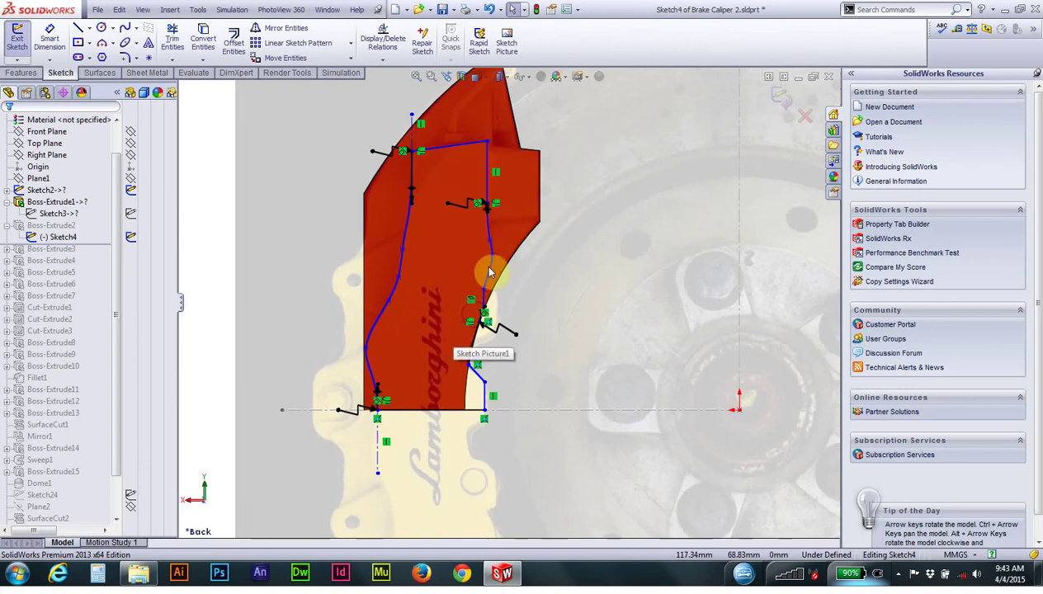
Step: Bend the profile's right edge outward to follow the picture, then exit Sketch4
left_click_drag(494, 204, 499, 252)
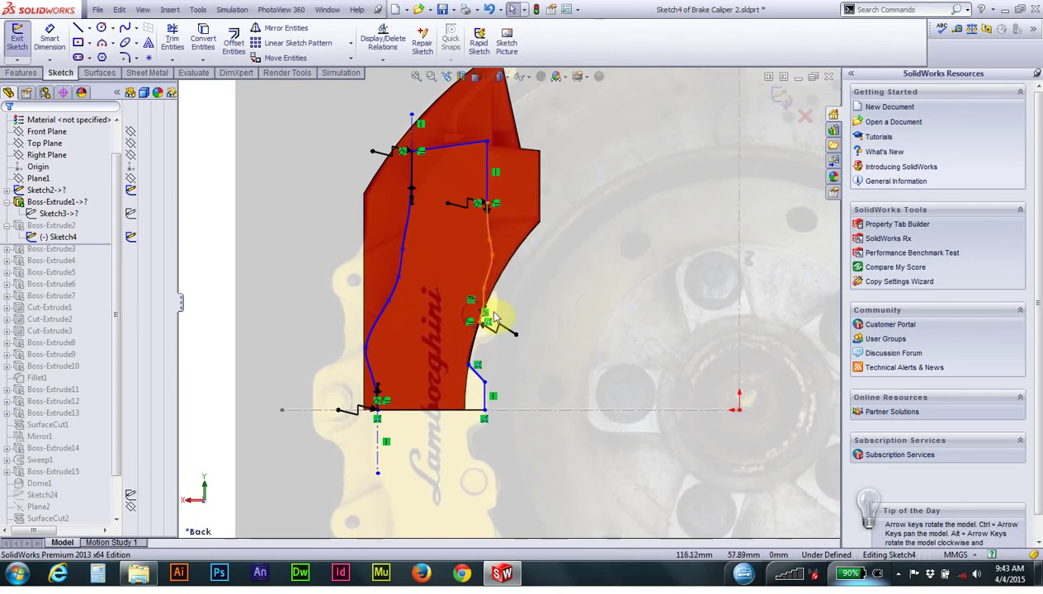
left_click(398, 244)
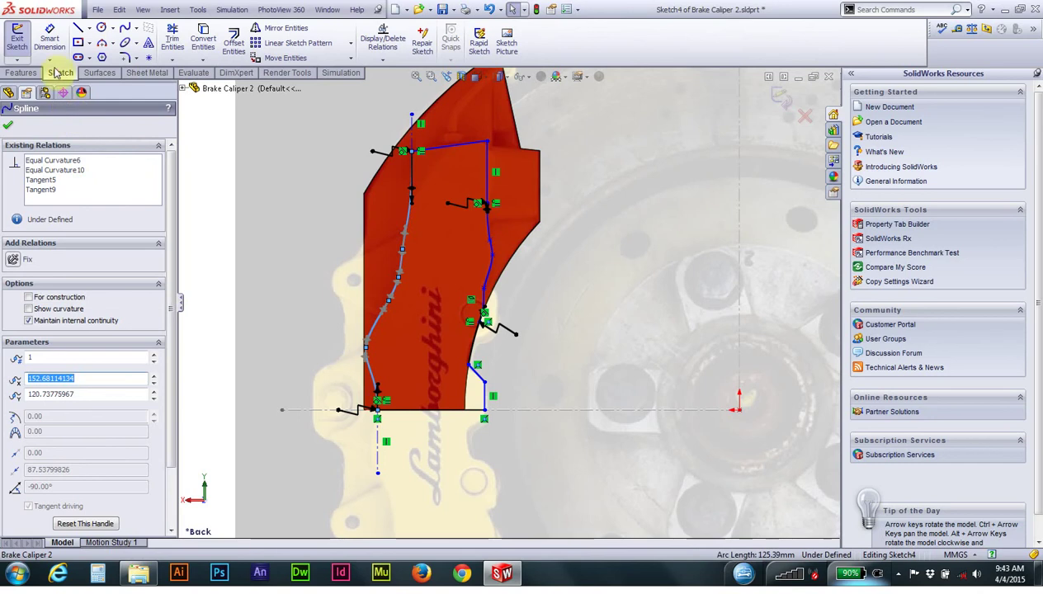
left_click(128, 32)
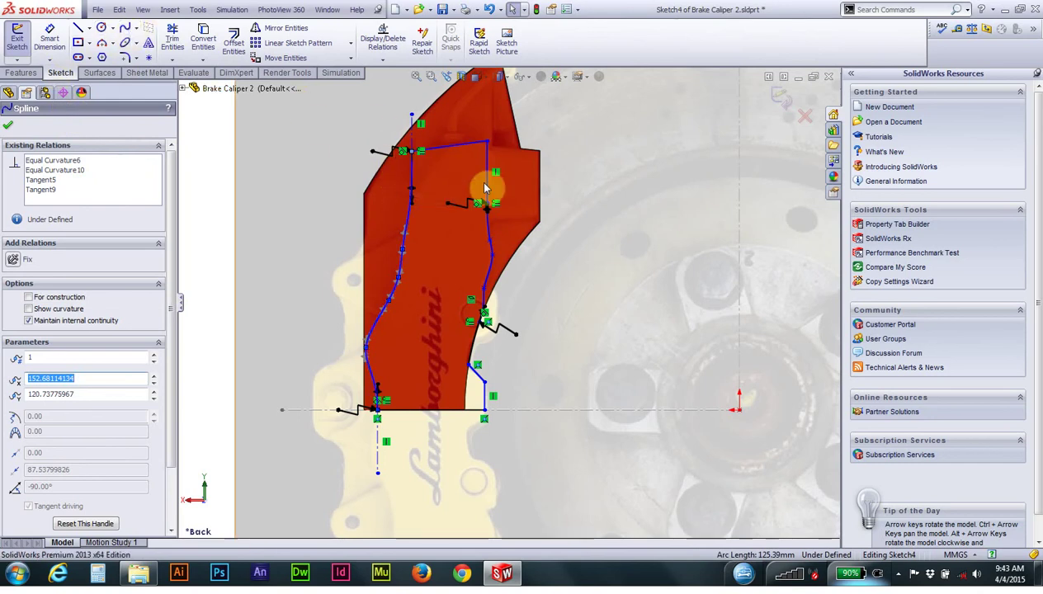
left_click(9, 127)
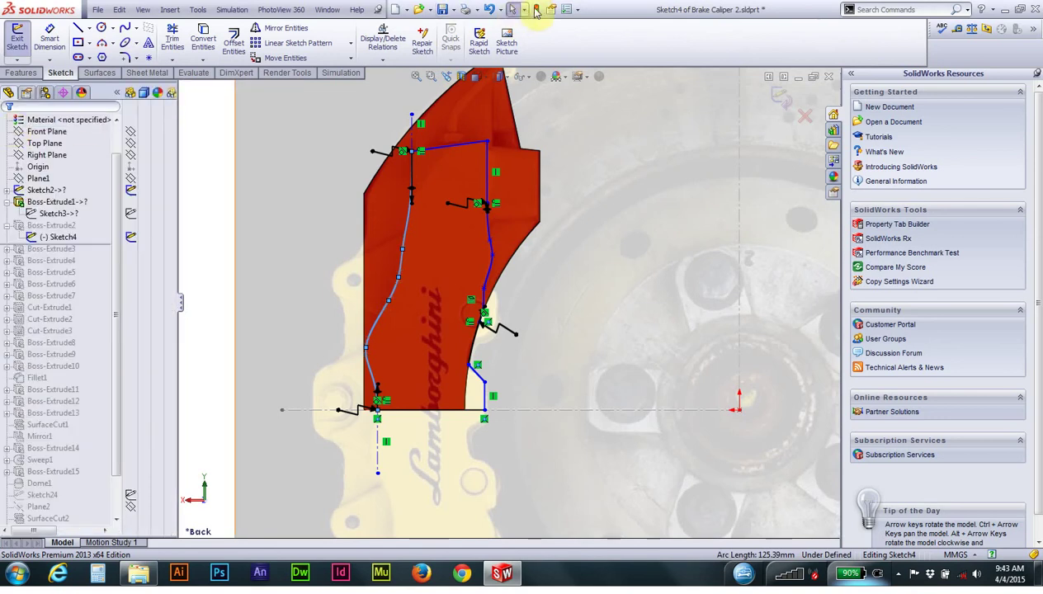
left_click(536, 9)
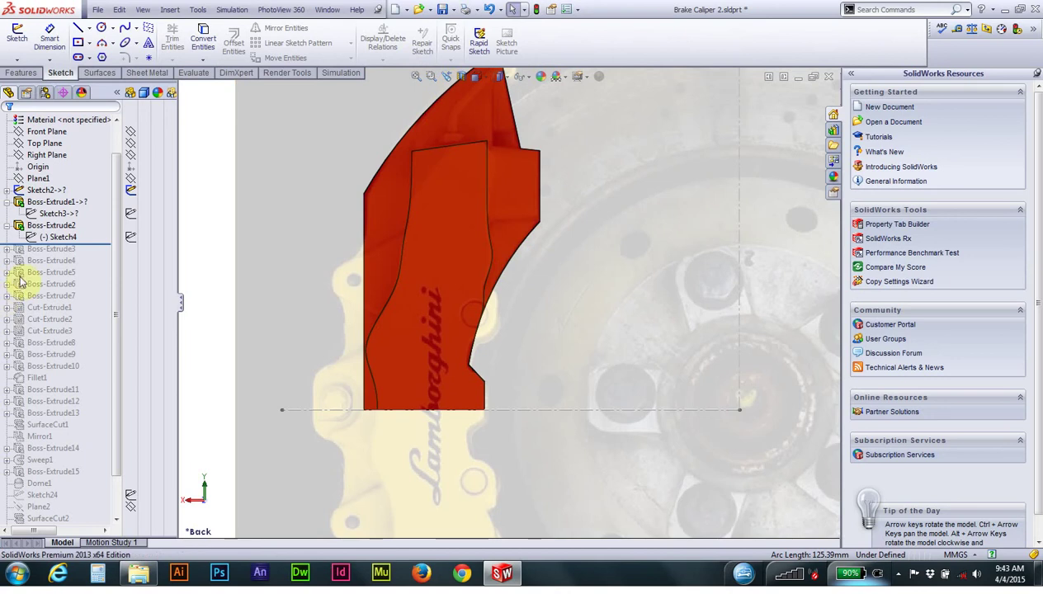
Step: Review Boss-Extrude2 in Trimetric view and accept its 33 mm extrusion
right_click(54, 228)
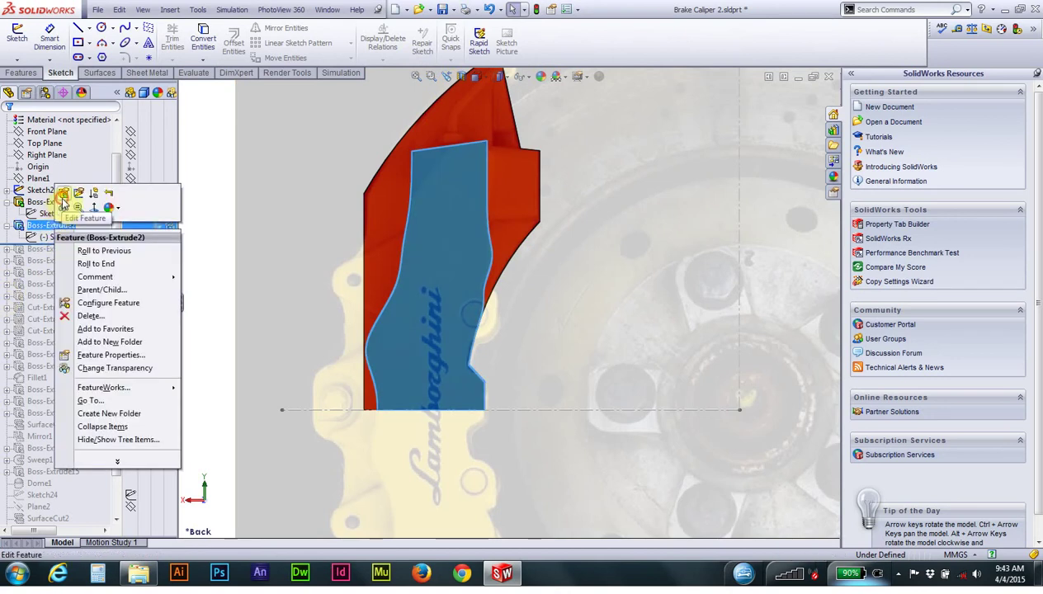
left_click(64, 192)
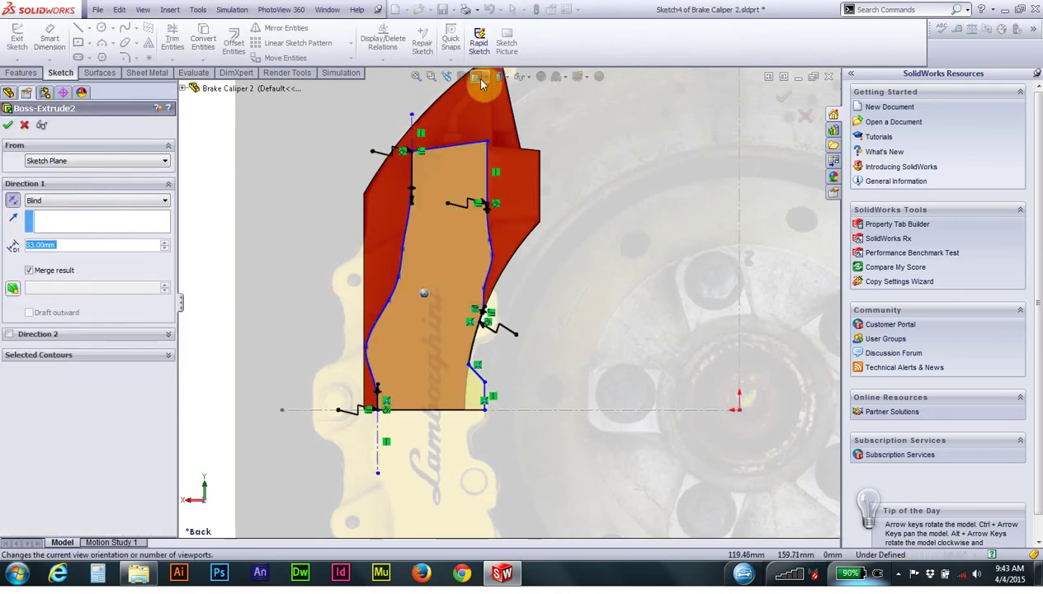
left_click(478, 76)
left_click(538, 123)
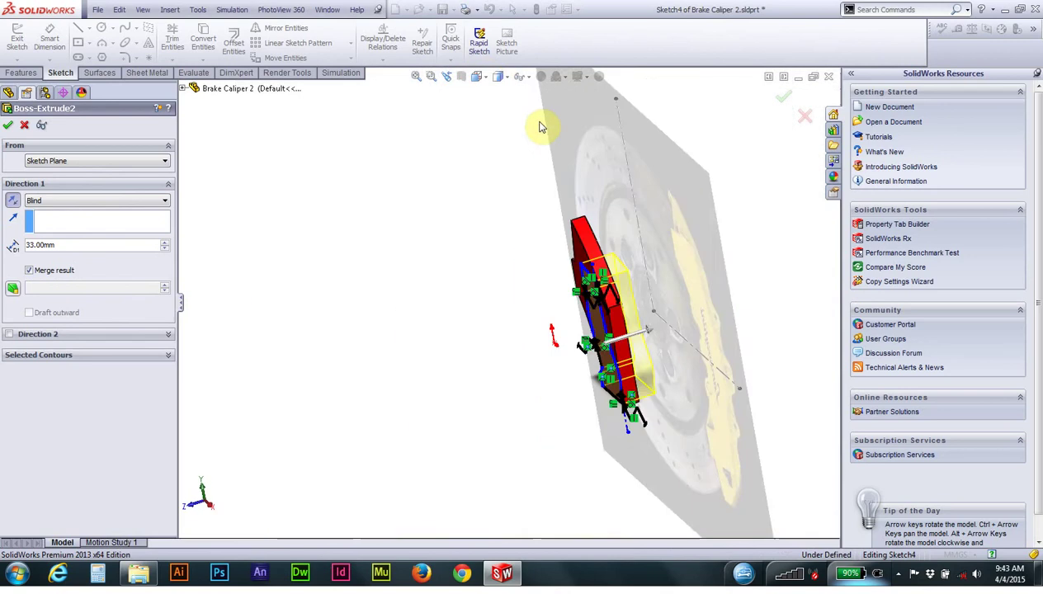
scroll(603, 309, "down", 3)
scroll(603, 309, "down", 3)
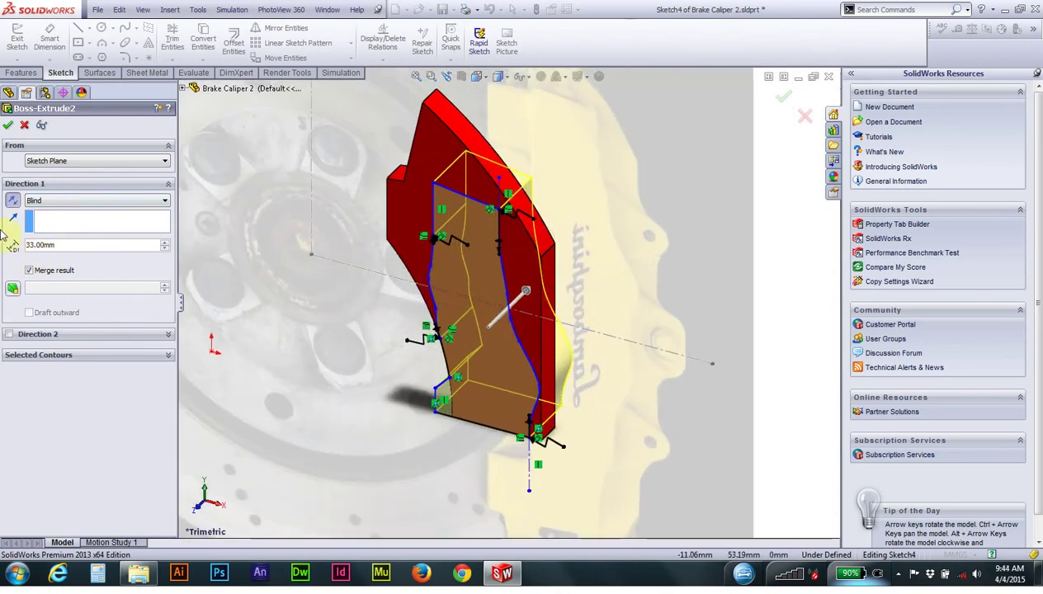
left_click(9, 126)
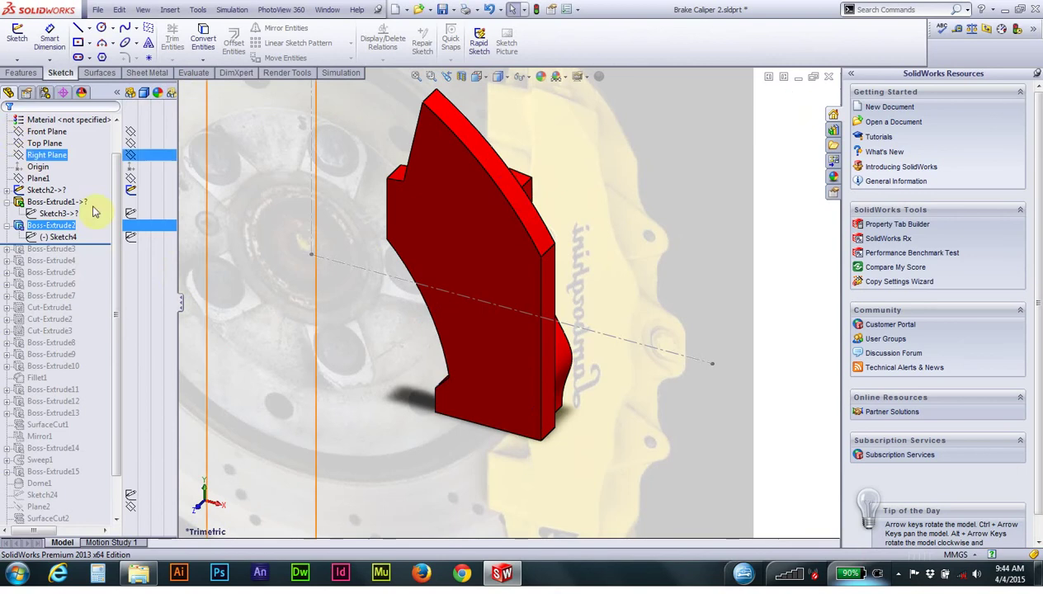
Step: Orbit to a three-quarter view and roll forward to include Boss-Extrude3
middle_click_drag(344, 259, 437, 255)
middle_click_drag(359, 300, 414, 272)
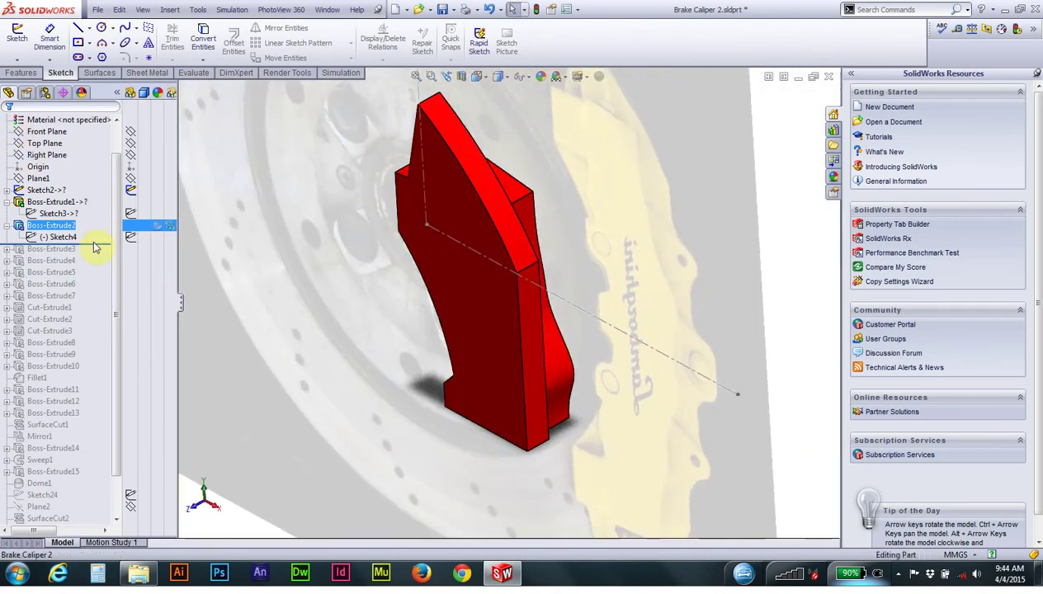
left_click_drag(101, 243, 100, 256)
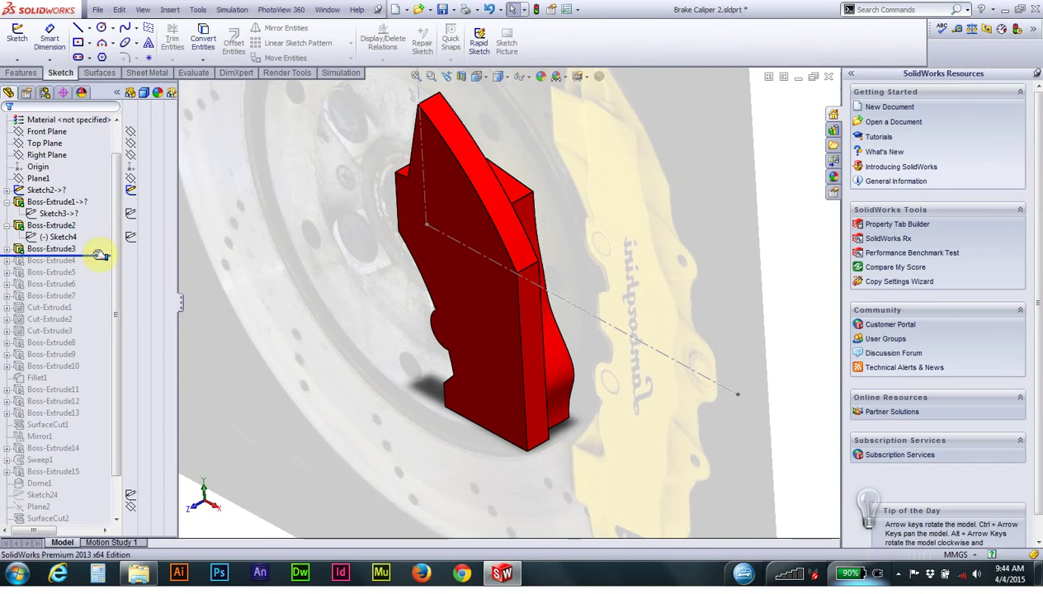
Step: View Sketch5's Ø22 circle (dimensioned 123 and 45) Normal To, then exit the sketch
left_click(7, 250)
right_click(53, 263)
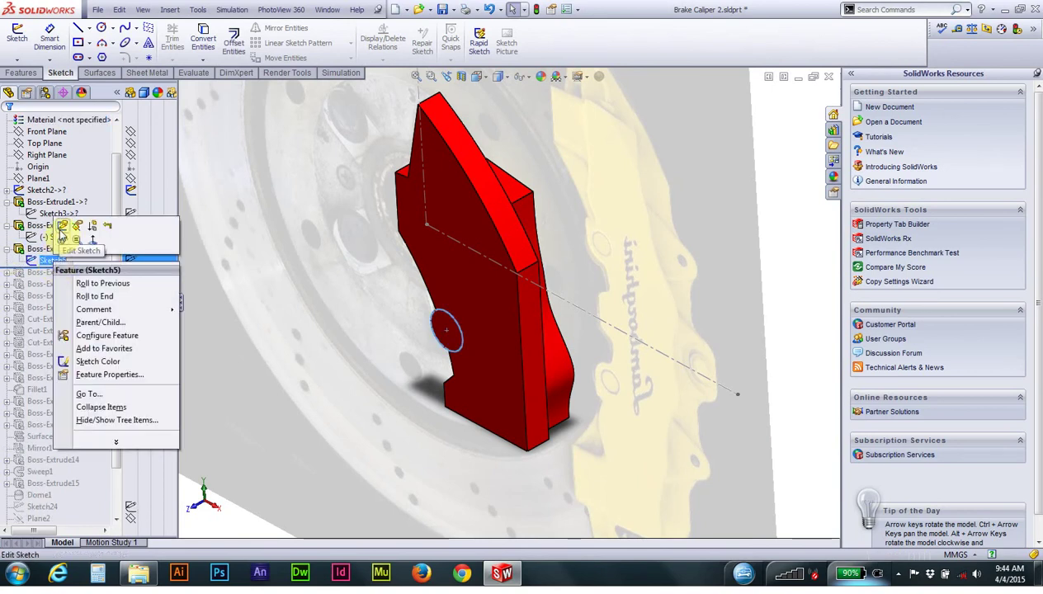
left_click(59, 228)
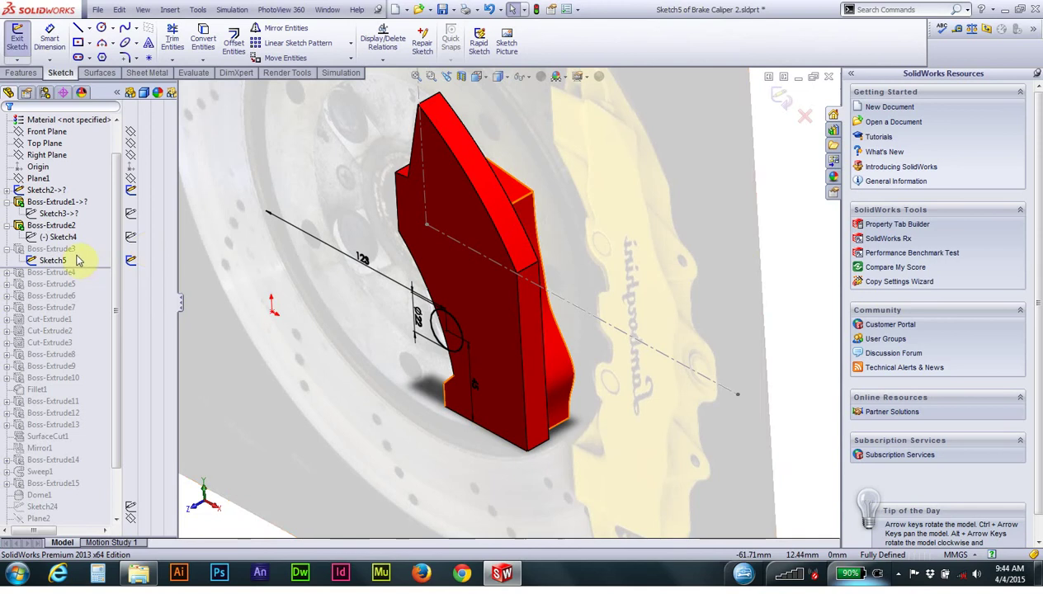
left_click(477, 78)
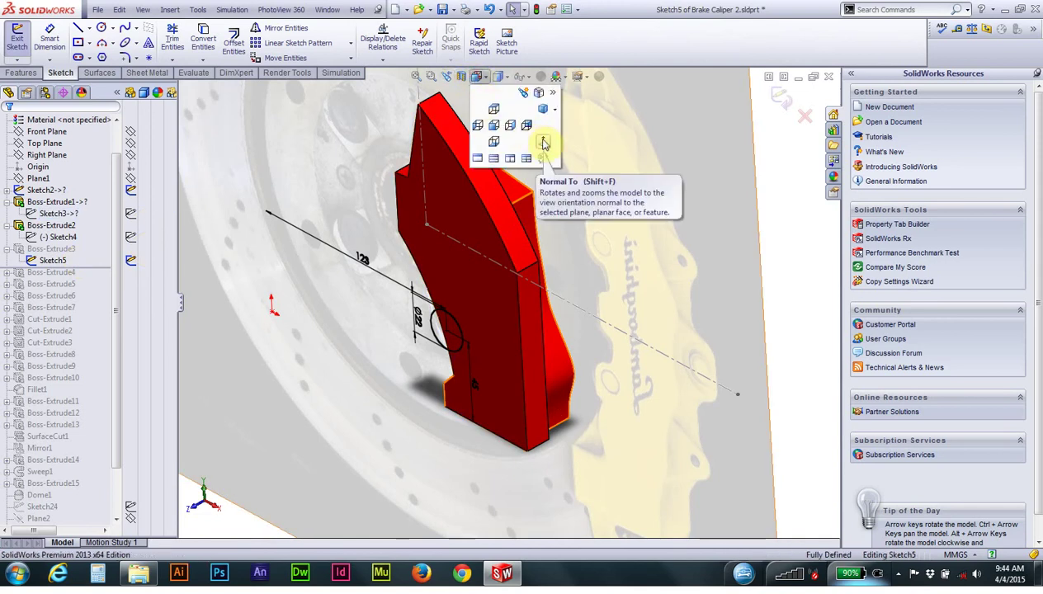
left_click(543, 143)
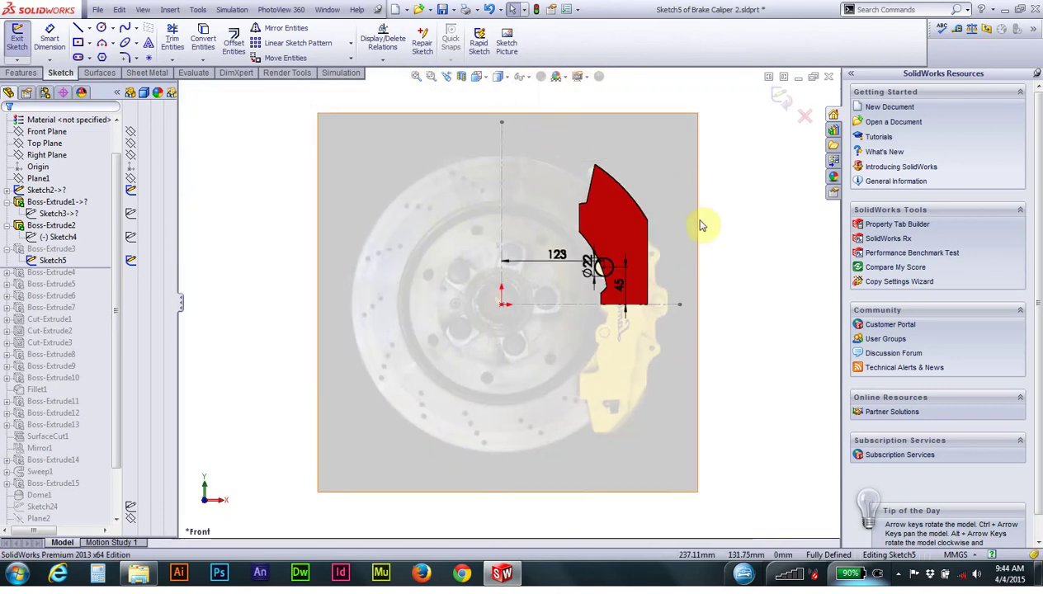
scroll(559, 290, "down", 2)
scroll(633, 273, "down", 2)
scroll(570, 310, "down", 2)
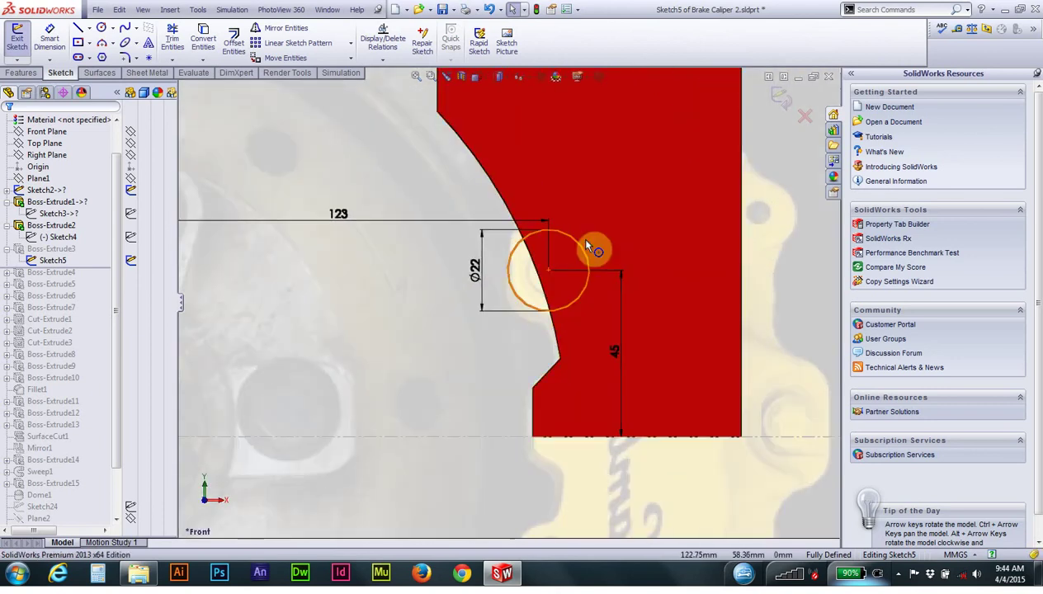
scroll(433, 296, "up", 2)
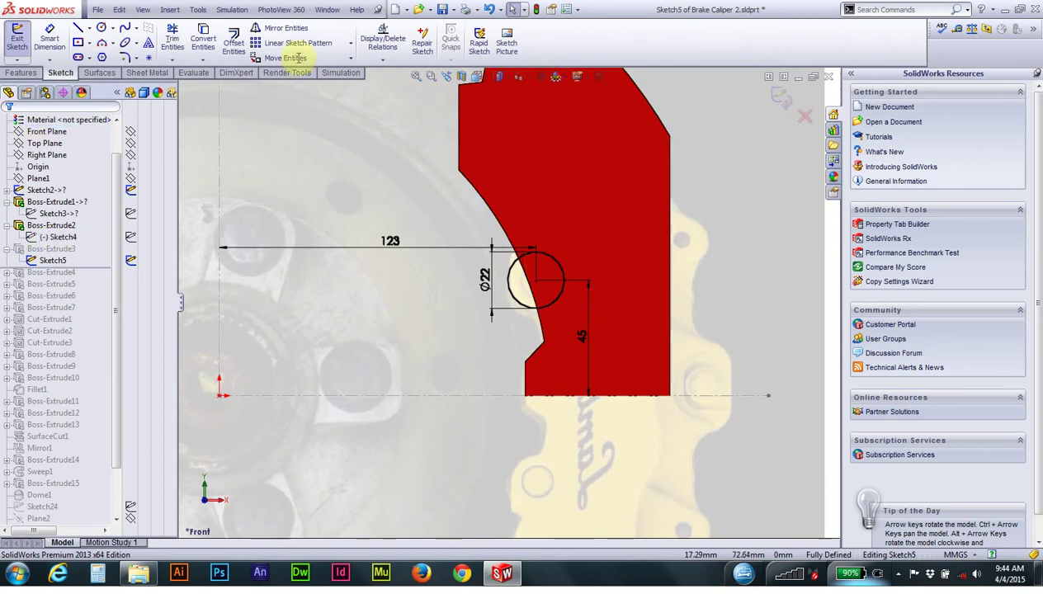
left_click(537, 10)
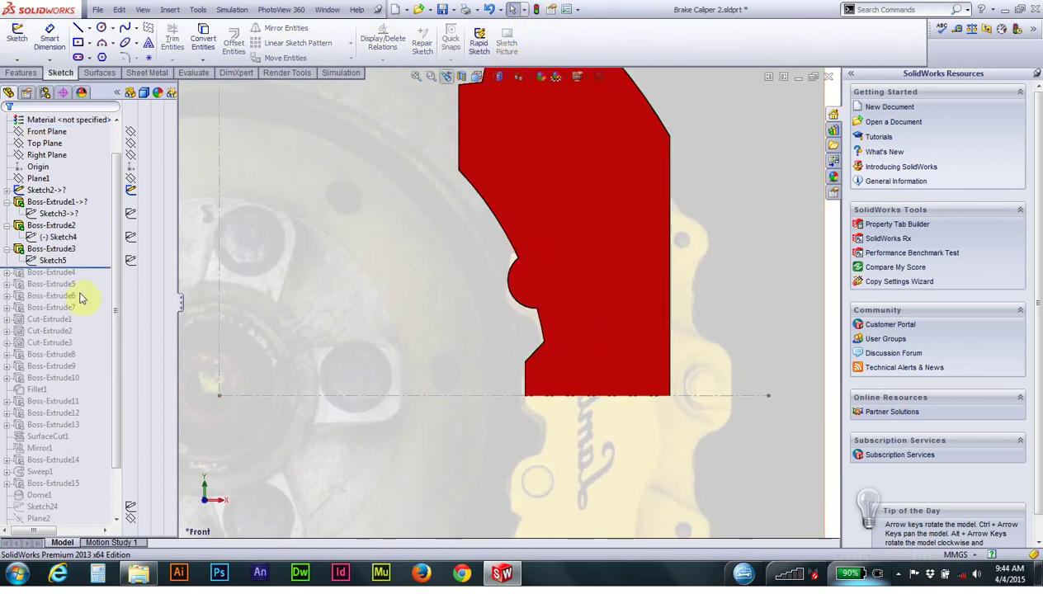
Step: Redefine Boss-Extrude3 as Up To Surface on Face<1>, check it in Trimetric, and accept
right_click(82, 248)
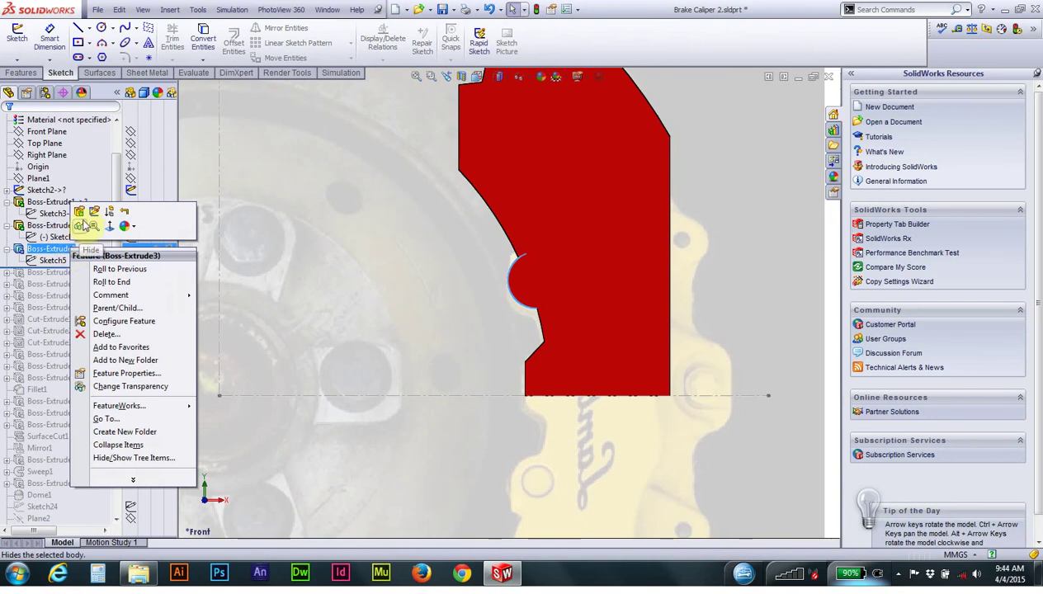
left_click(83, 214)
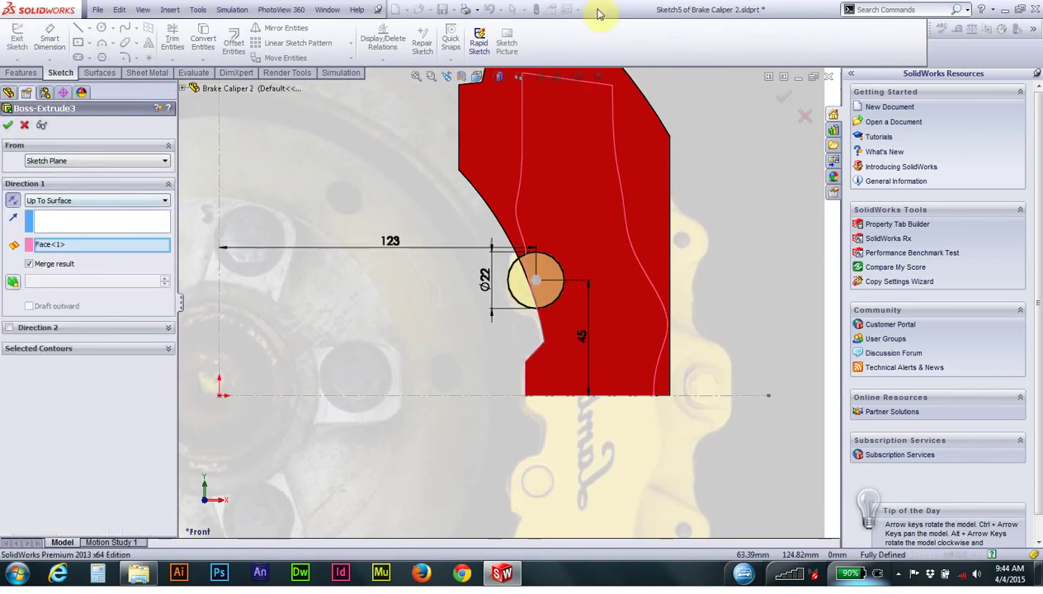
left_click(498, 76)
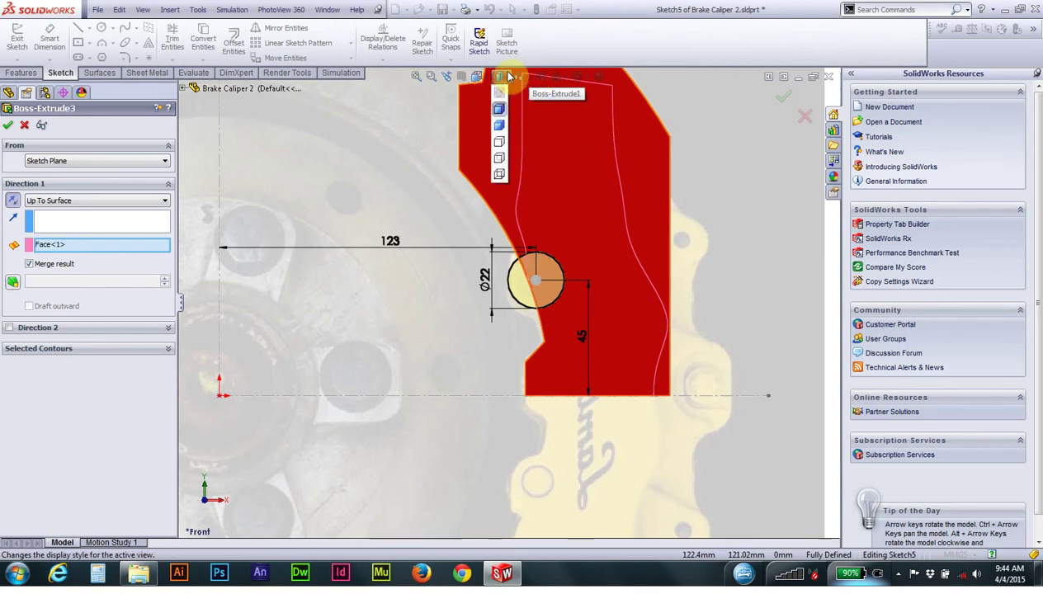
left_click(476, 76)
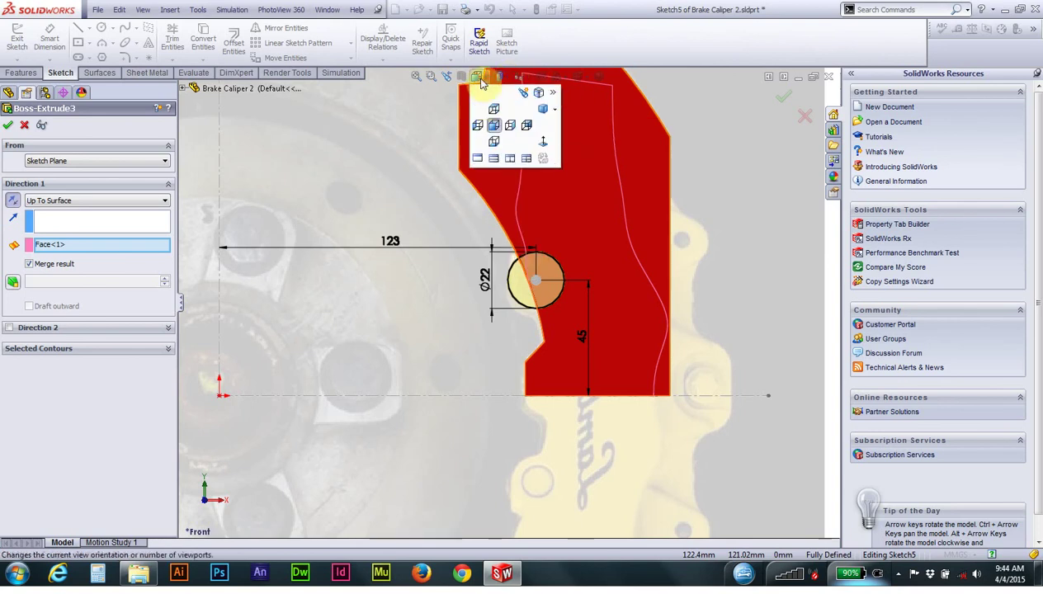
left_click(542, 117)
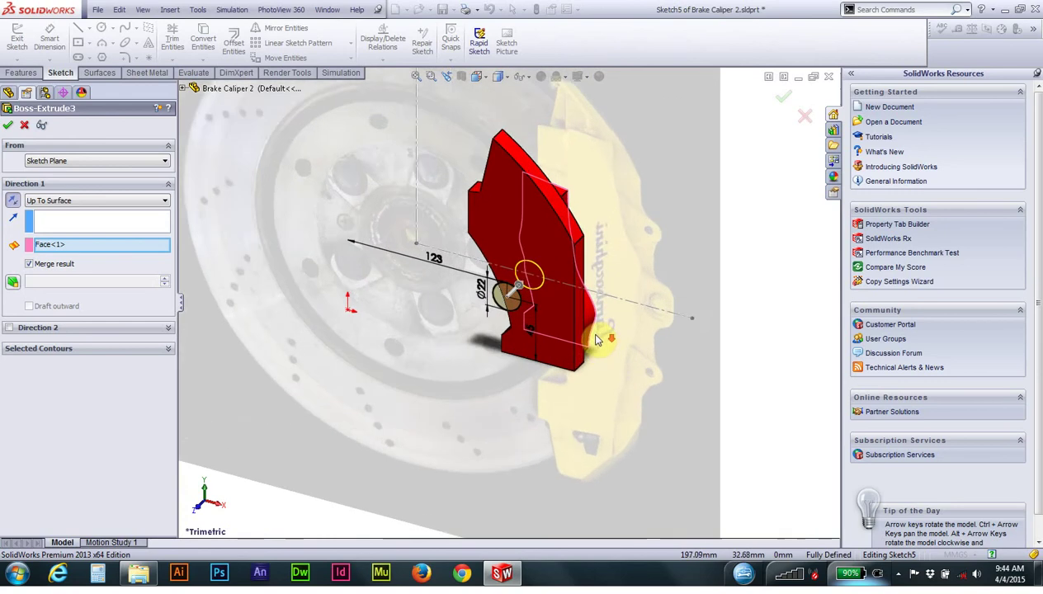
scroll(598, 338, "down", 3)
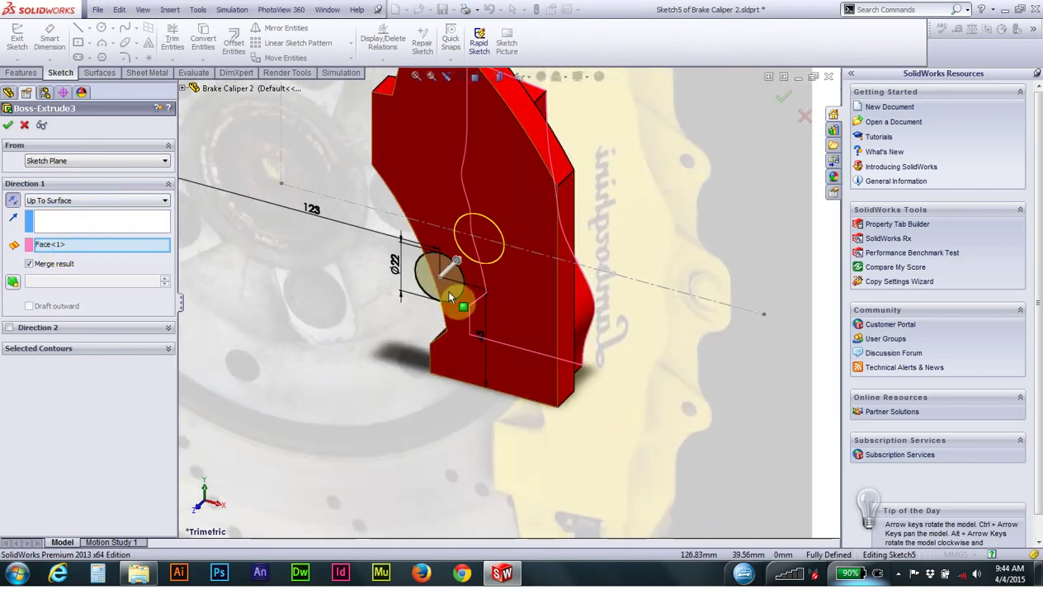
mouse_move(459, 302)
middle_mouse_down()
mouse_move(341, 356)
mouse_move(594, 298)
middle_mouse_up()
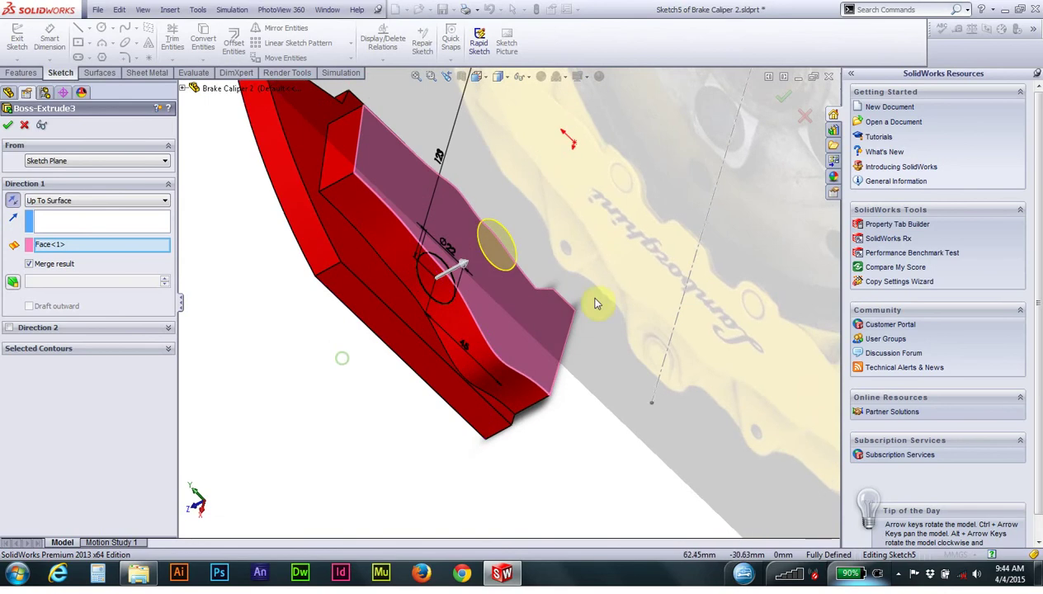
left_click(9, 125)
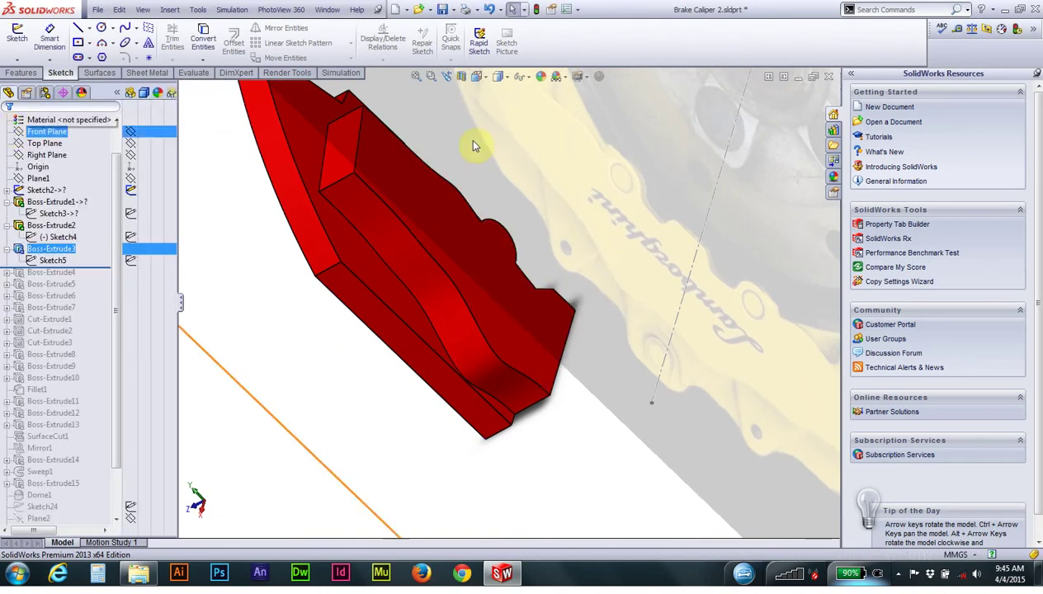
Step: Switch the view to Trimetric, then to Front with Ctrl+1
left_click(484, 80)
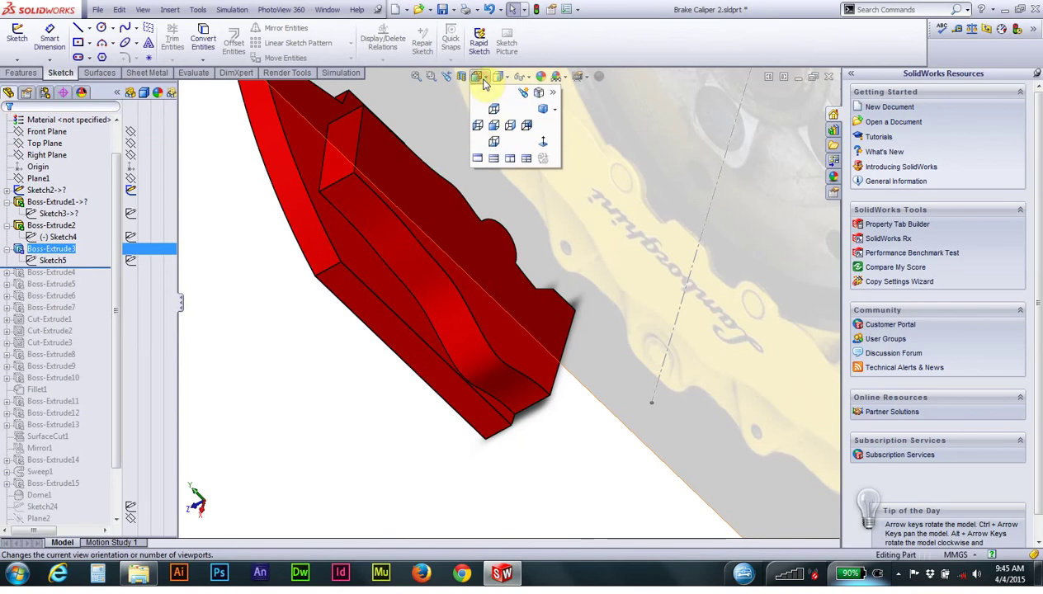
left_click(542, 111)
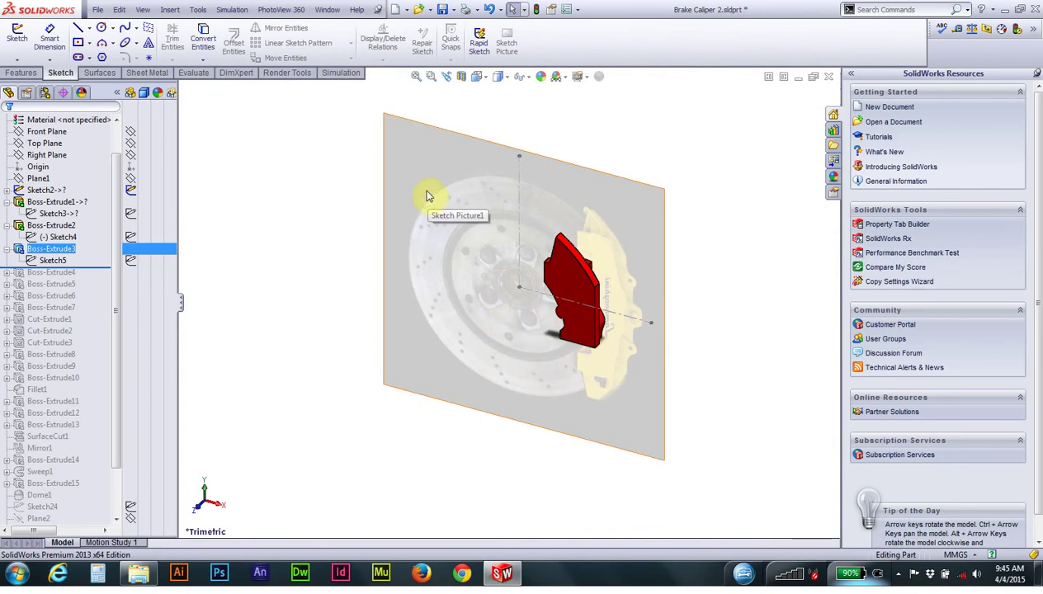
key("ctrl+1")
Step: Roll the part forward so Boss-Extrude4 is included in the model
scroll(580, 264, "down", 3)
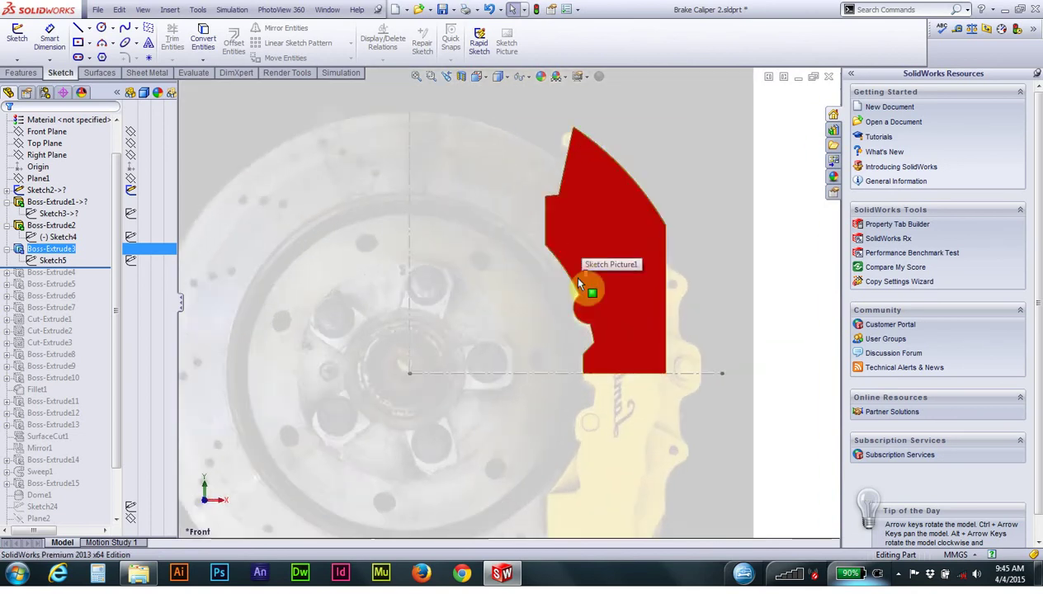
scroll(578, 283, "down", 2)
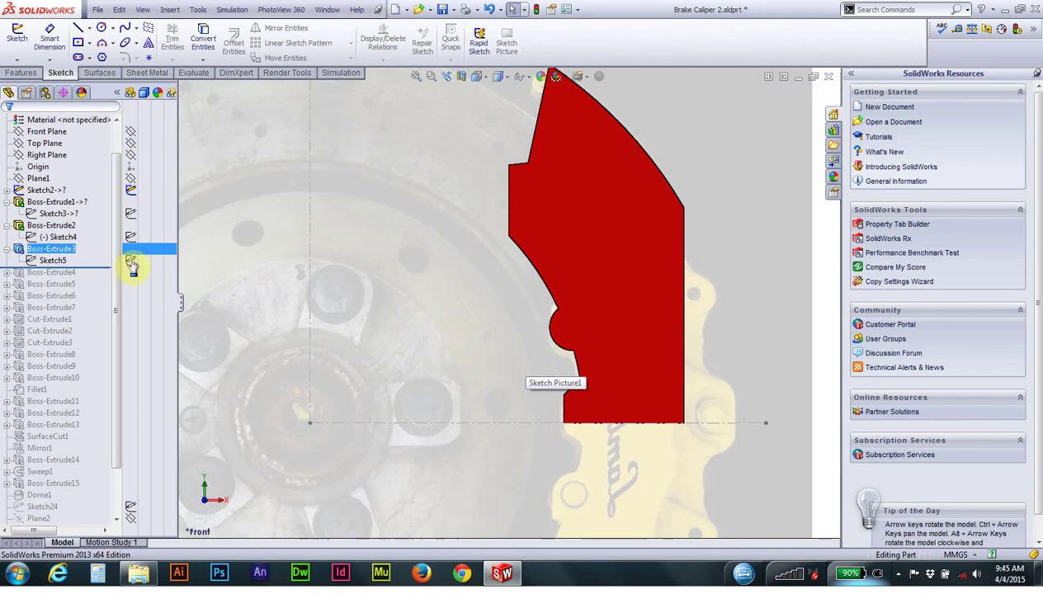
left_click(132, 269)
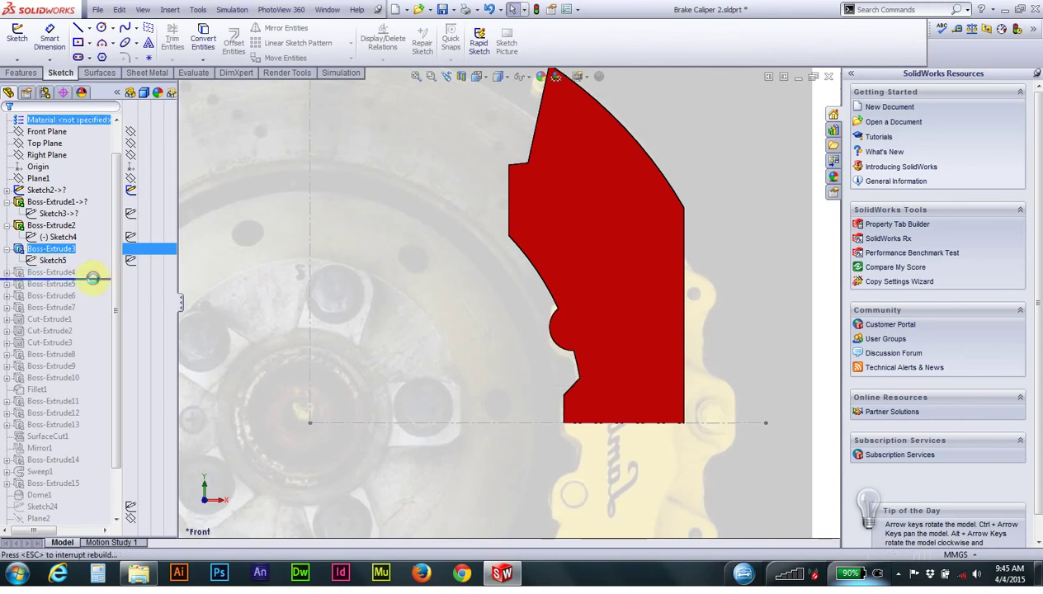
left_click_drag(94, 278, 96, 277)
left_click(7, 274)
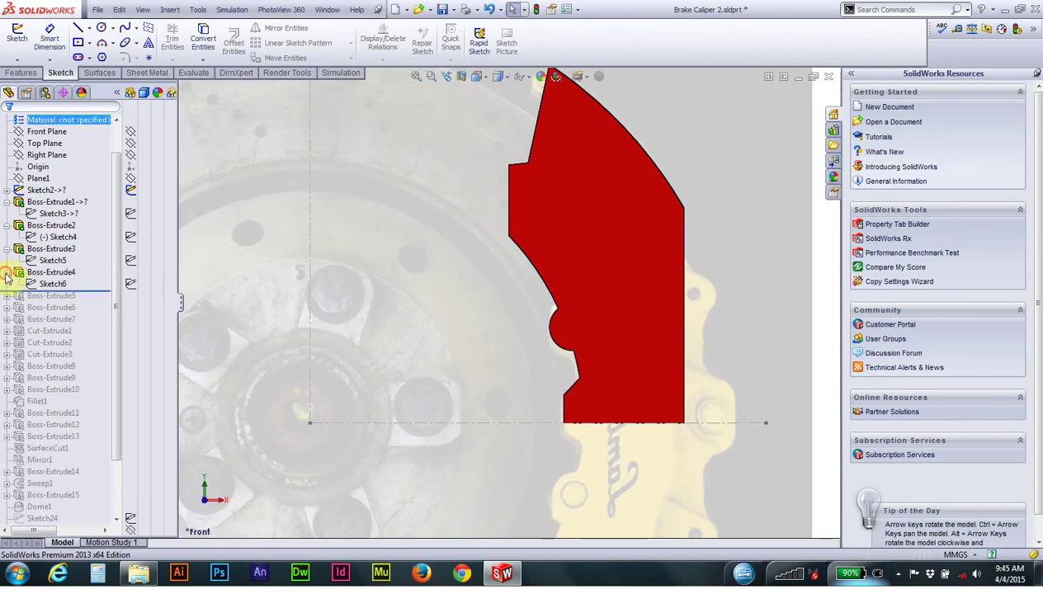
Step: Edit Sketch6 with the whole caliper and disc fitted in view, then rebuild Boss-Extrude4
left_click(47, 285)
right_click(47, 286)
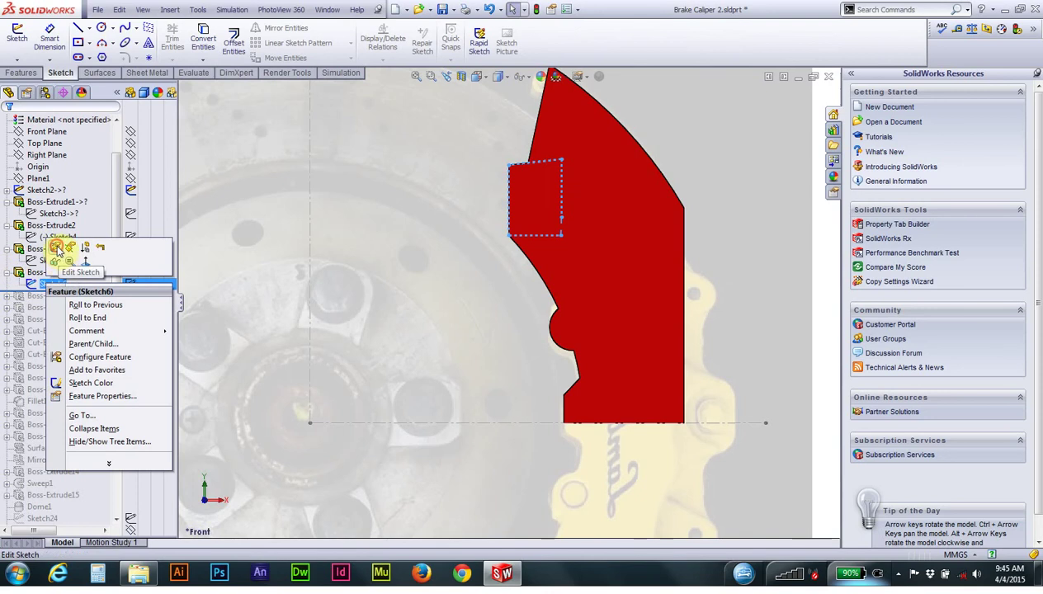
left_click(52, 246)
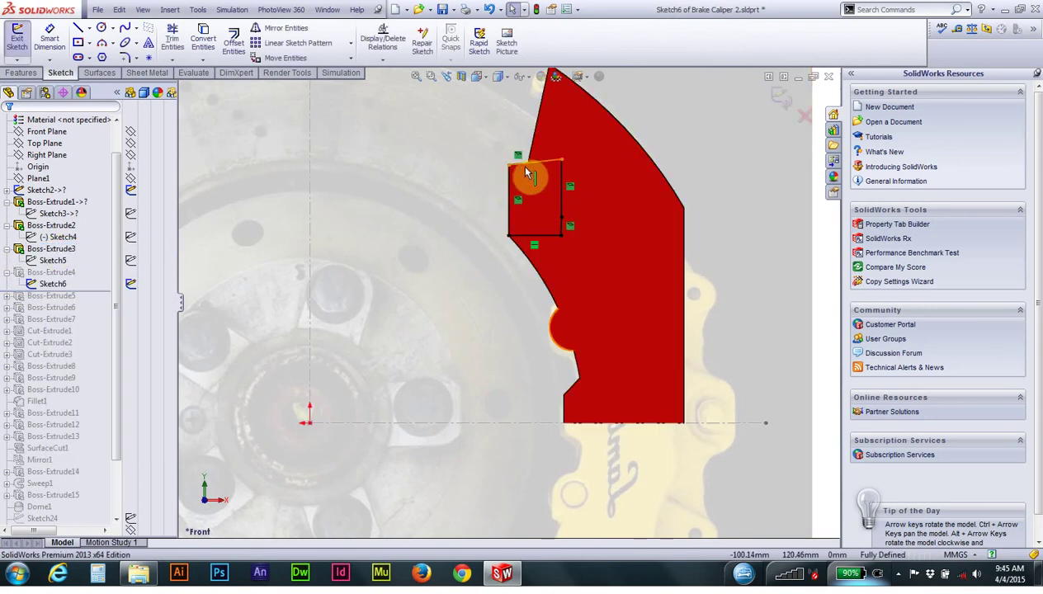
scroll(528, 177, "down", 2)
scroll(509, 205, "down", 2)
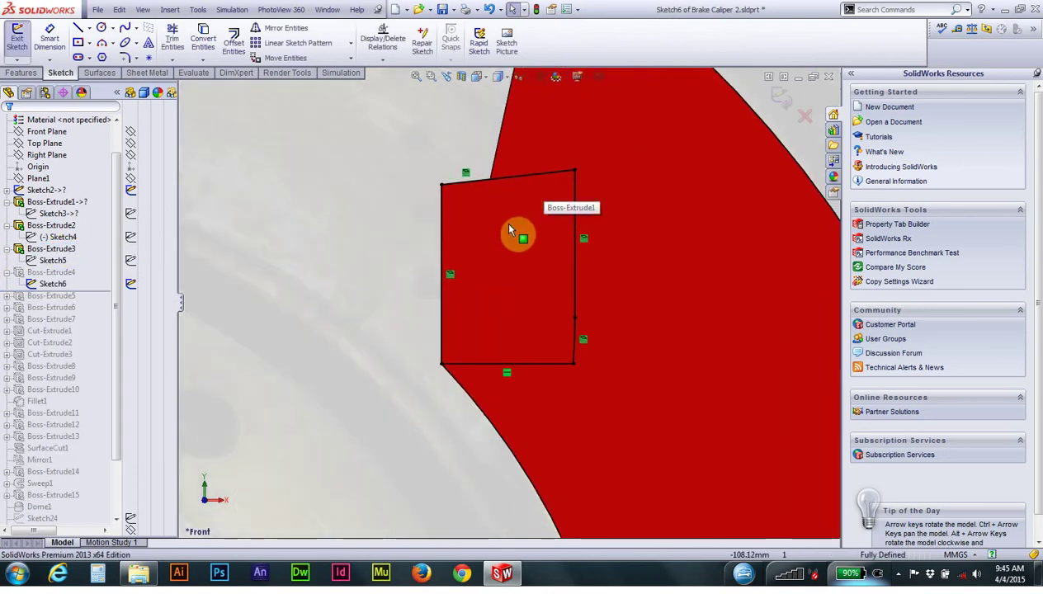
right_click(50, 284)
left_click(73, 265)
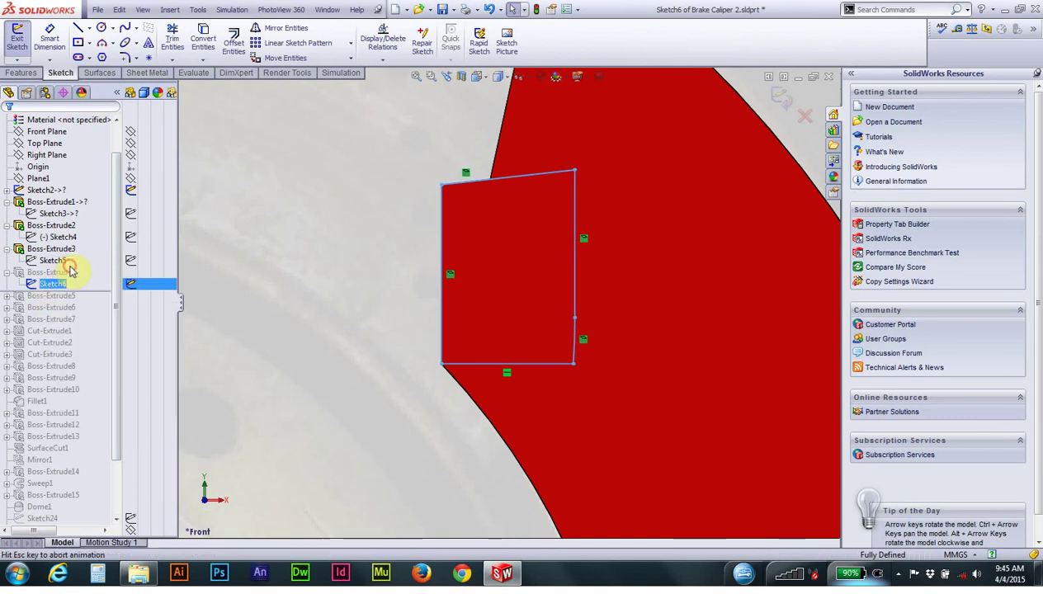
scroll(456, 223, "down", 1)
scroll(437, 235, "down", 3)
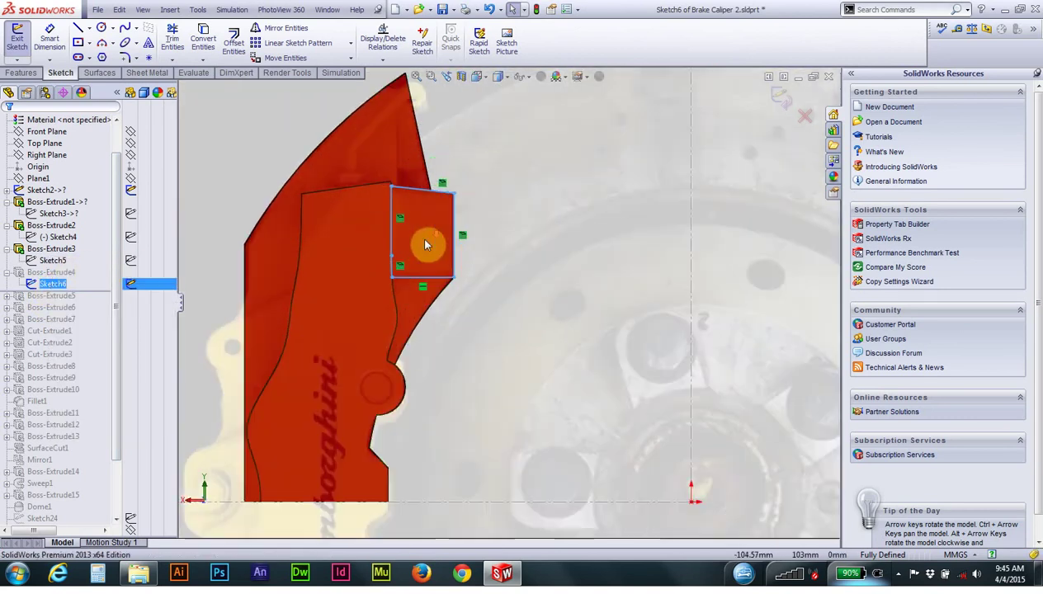
scroll(425, 245, "down", 2)
scroll(422, 244, "down", 1)
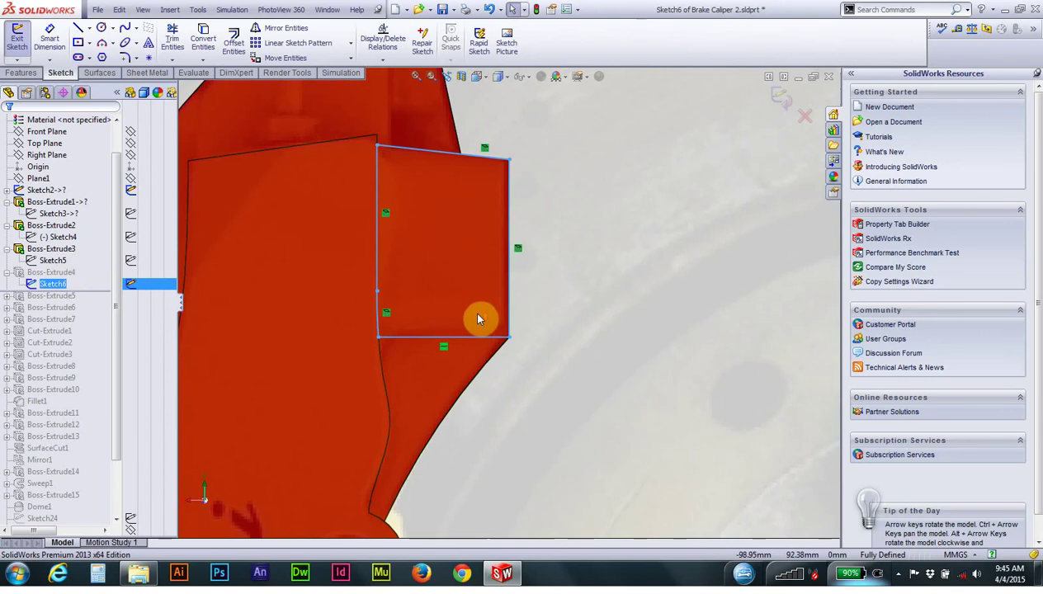
scroll(477, 319, "up", 2)
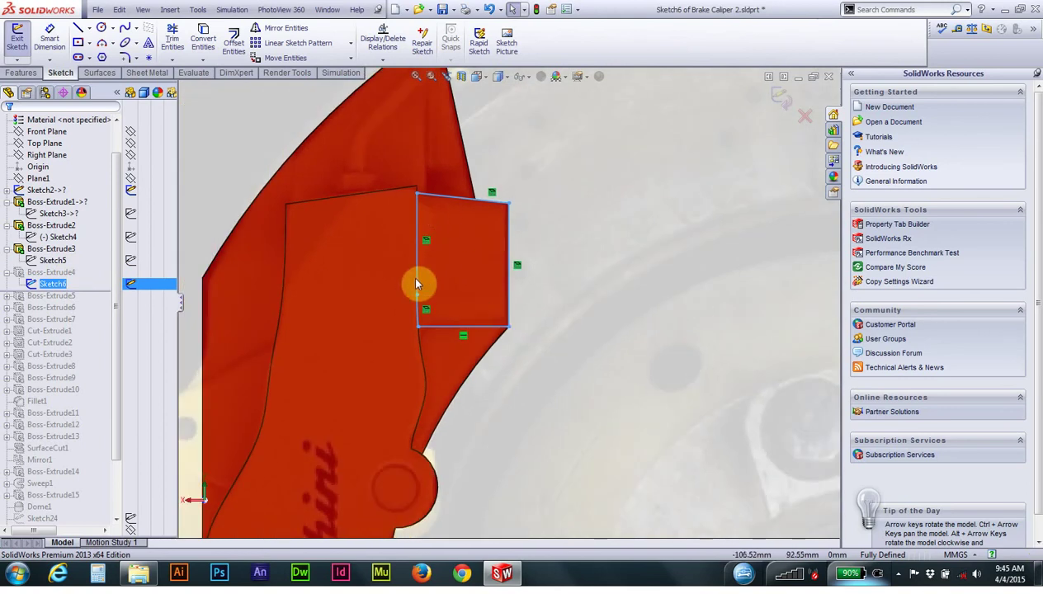
left_click(535, 10)
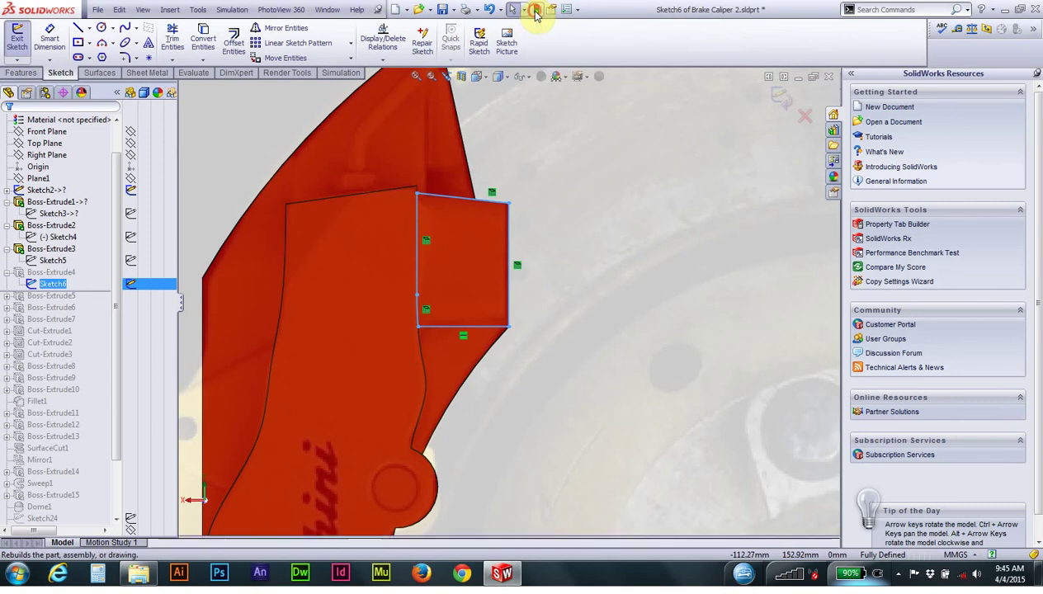
Step: Accept Boss-Extrude4 at Blind 14.00 mm and show the caliper in Trimetric view
right_click(67, 276)
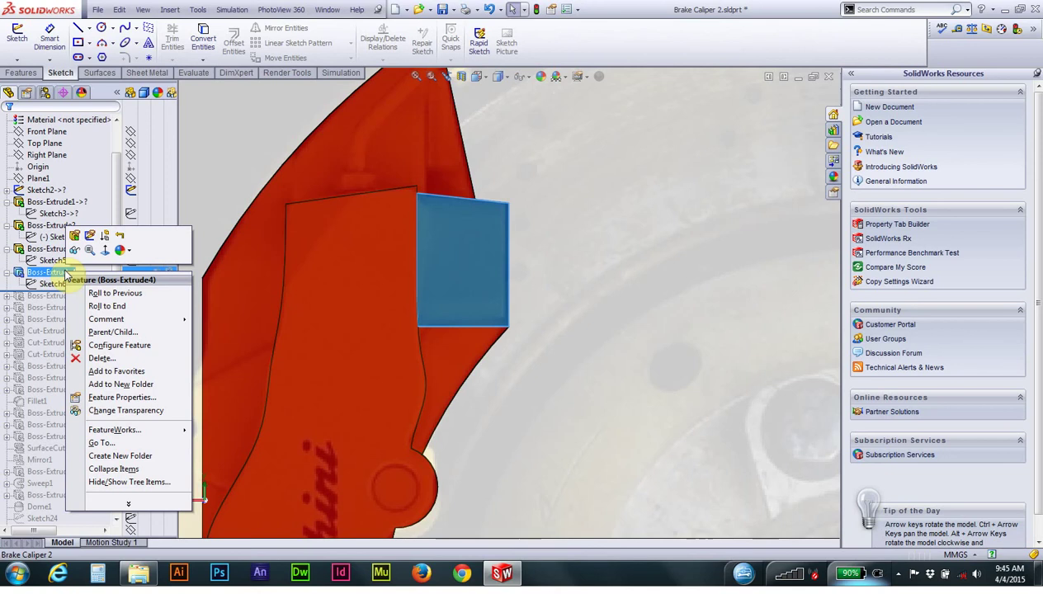
left_click(73, 238)
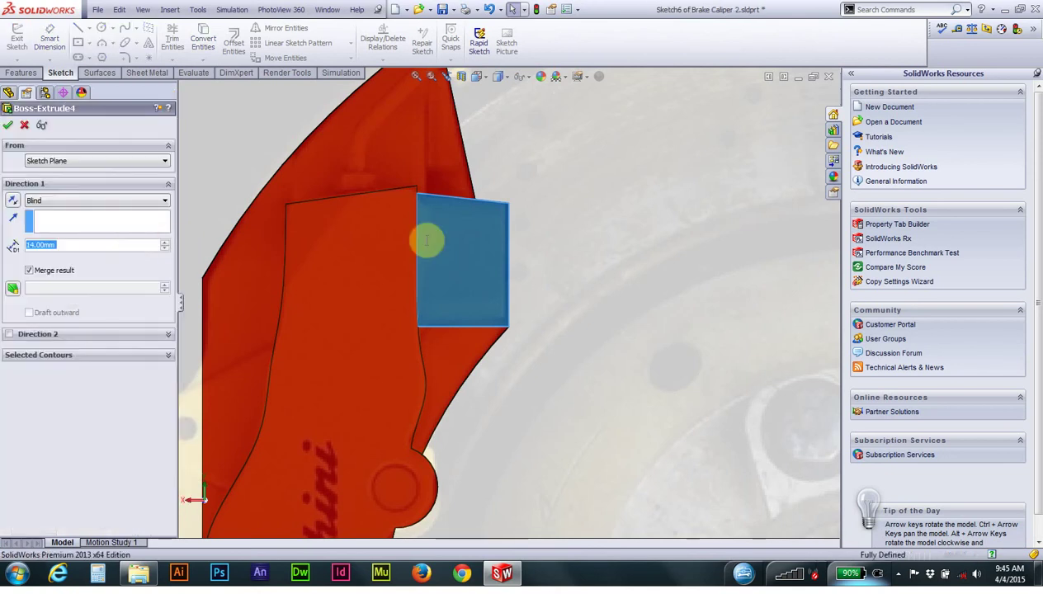
middle_click_drag(356, 214, 379, 295)
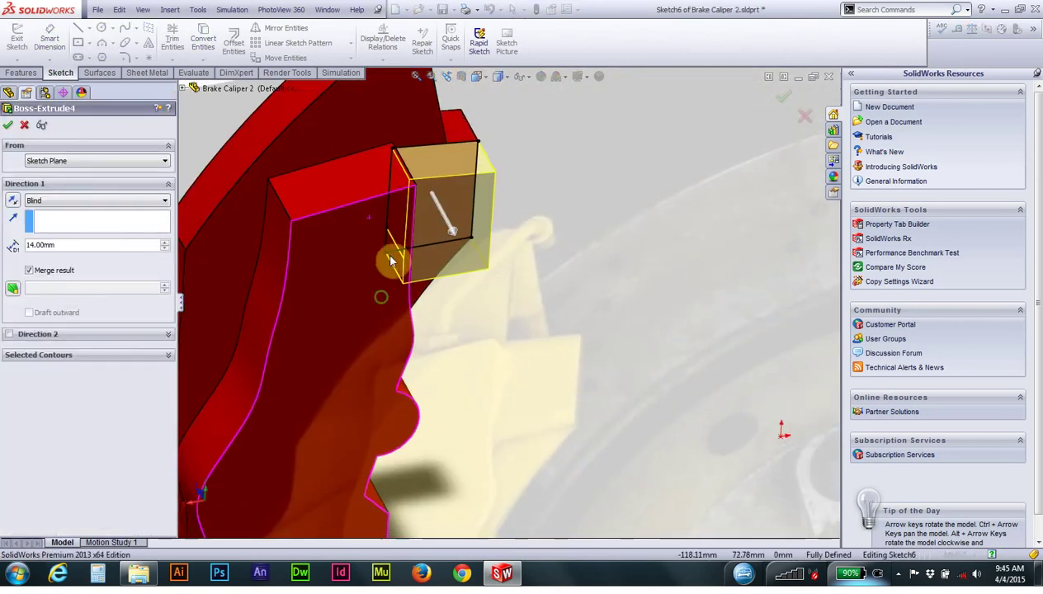
left_click(9, 125)
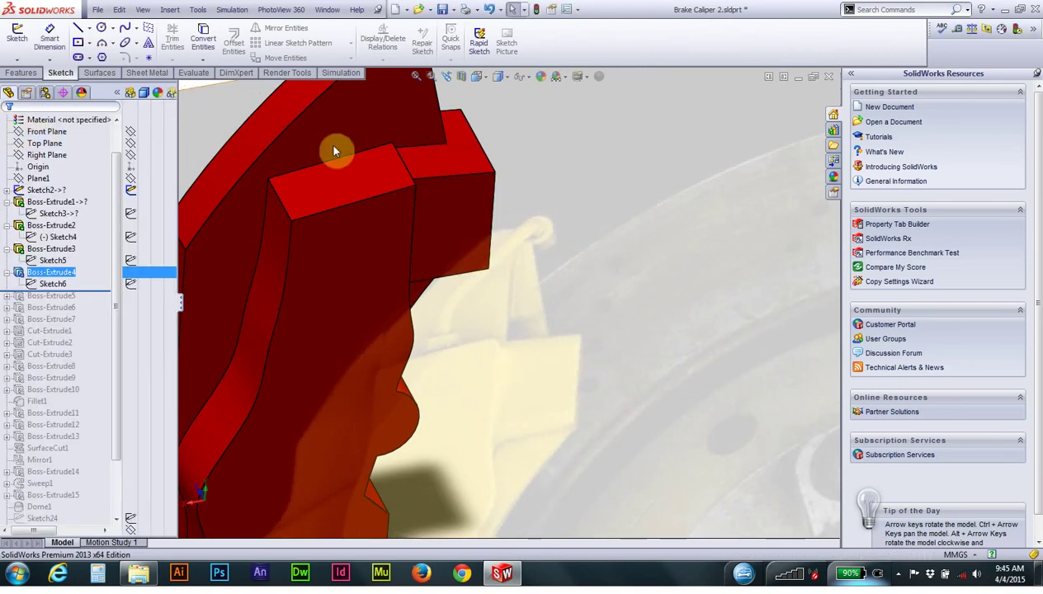
mouse_move(337, 147)
middle_mouse_down()
mouse_move(599, 264)
mouse_move(489, 249)
mouse_move(450, 280)
mouse_move(482, 333)
mouse_move(469, 241)
mouse_move(508, 221)
mouse_move(527, 248)
middle_mouse_up()
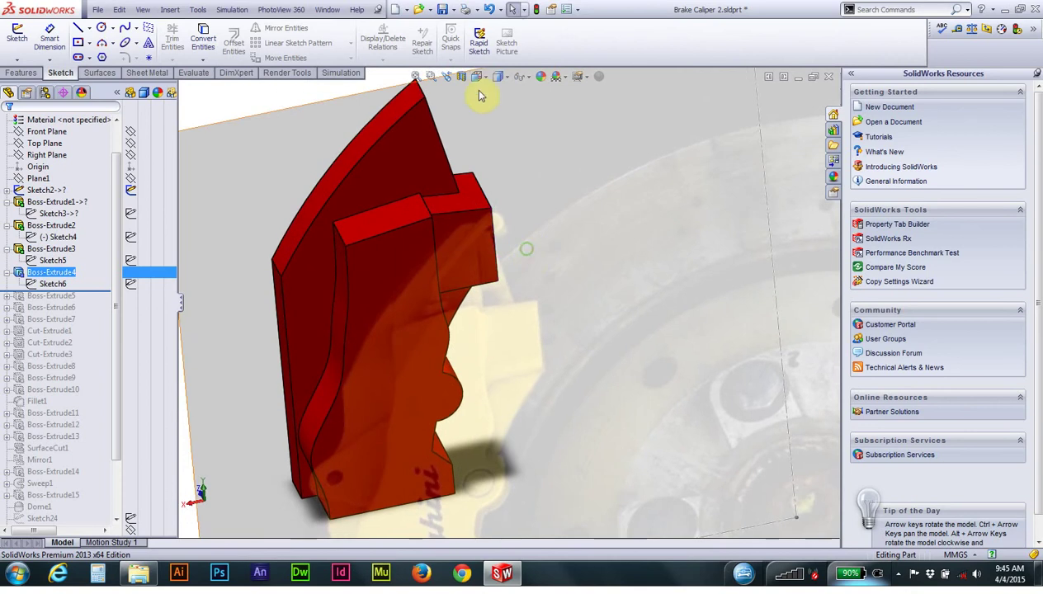
left_click(477, 77)
left_click(543, 113)
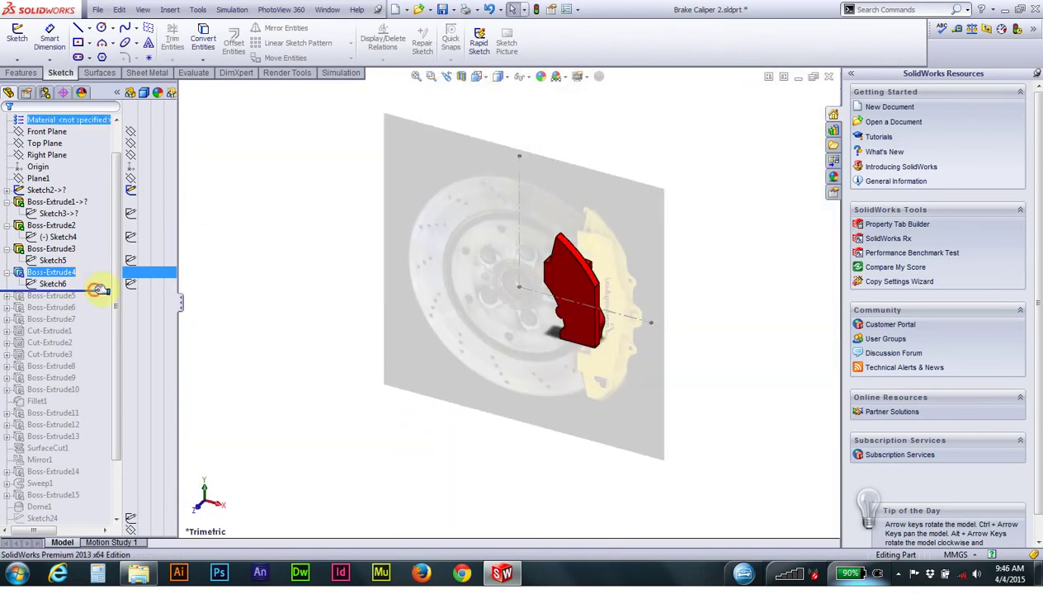
Step: Roll the model forward to Boss-Extrude5 and expand it to reveal Sketch7
scroll(596, 310, "down", 3)
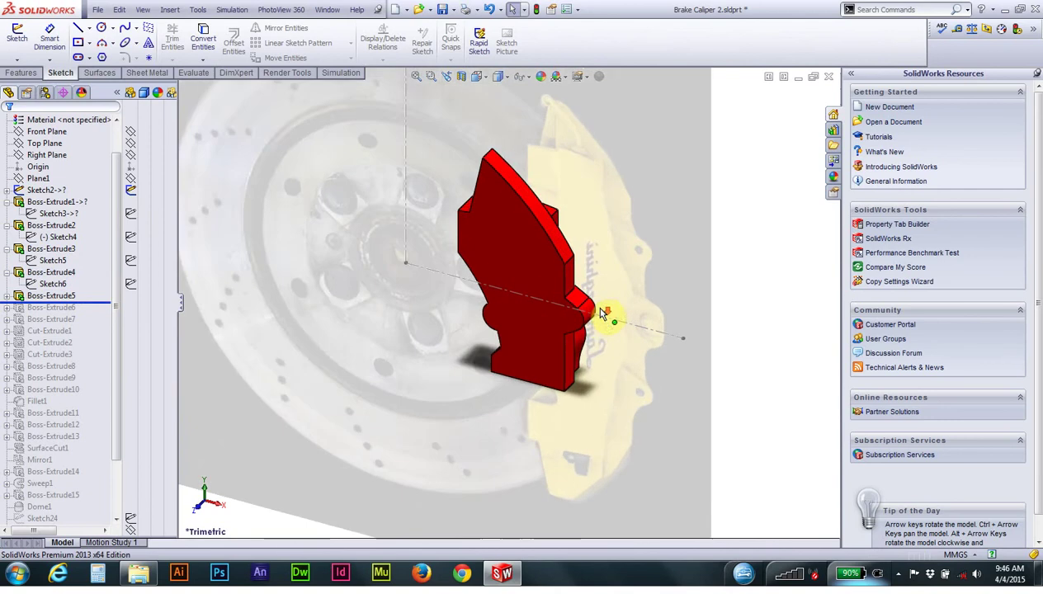
scroll(596, 312, "down", 2)
scroll(596, 312, "down", 2)
left_click(524, 309)
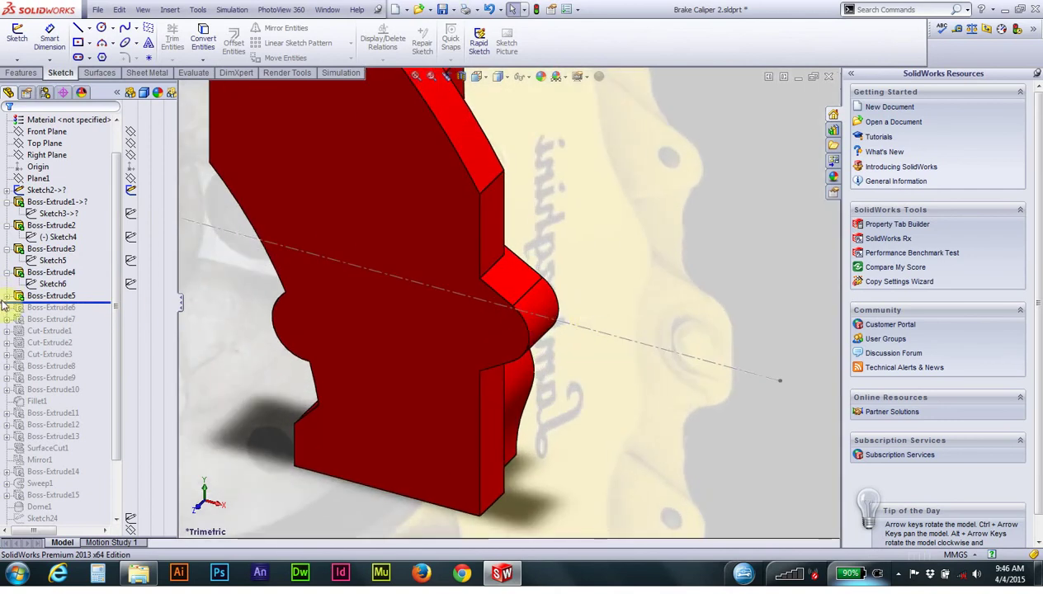
left_click(6, 297)
Step: Review Sketch7's triangular R10-tipped profile from the Front view, then rebuild
right_click(53, 307)
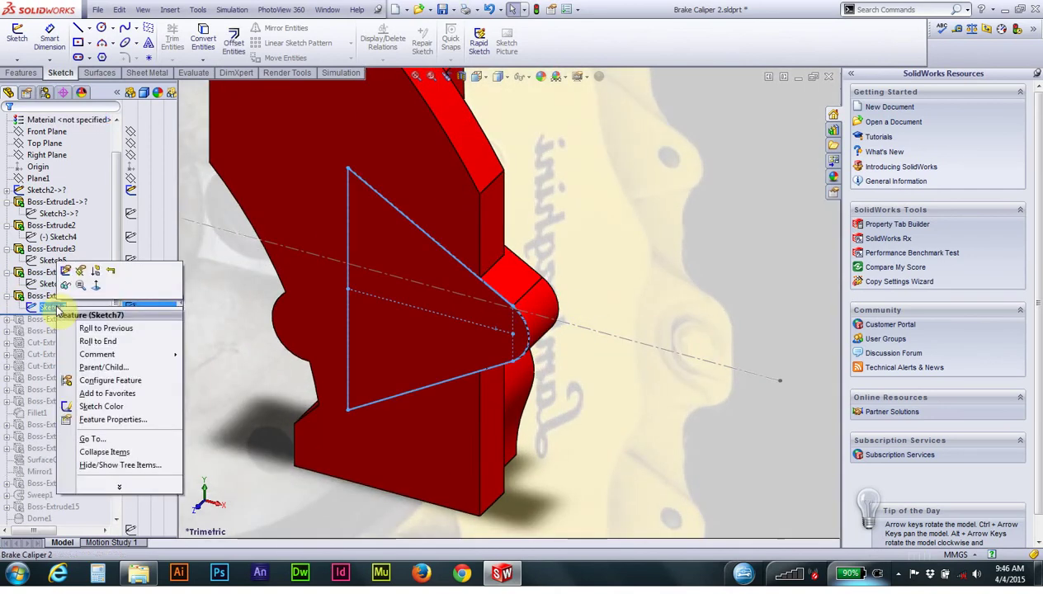
left_click(66, 272)
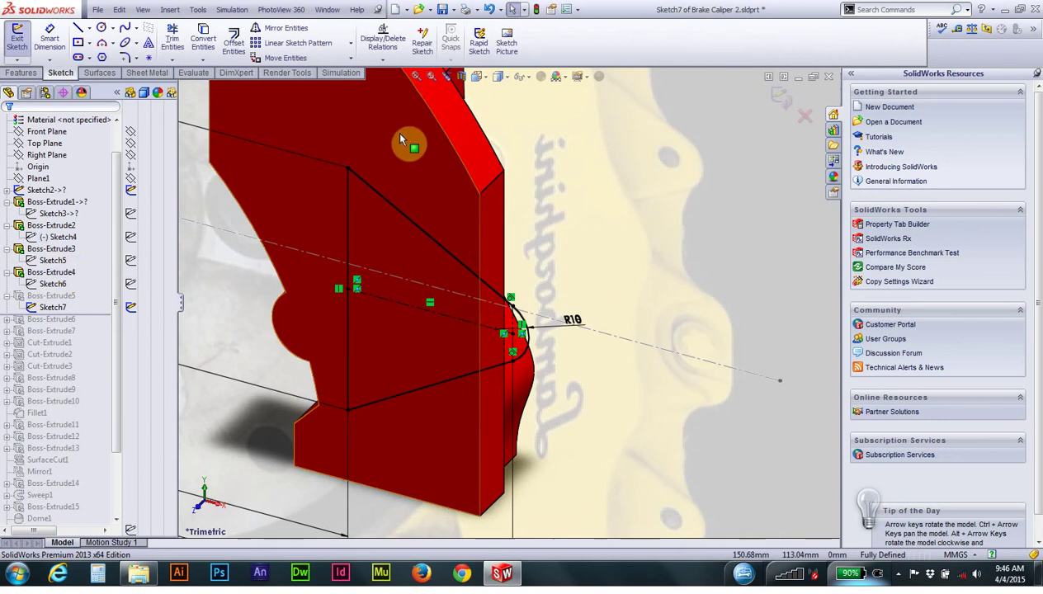
left_click(477, 76)
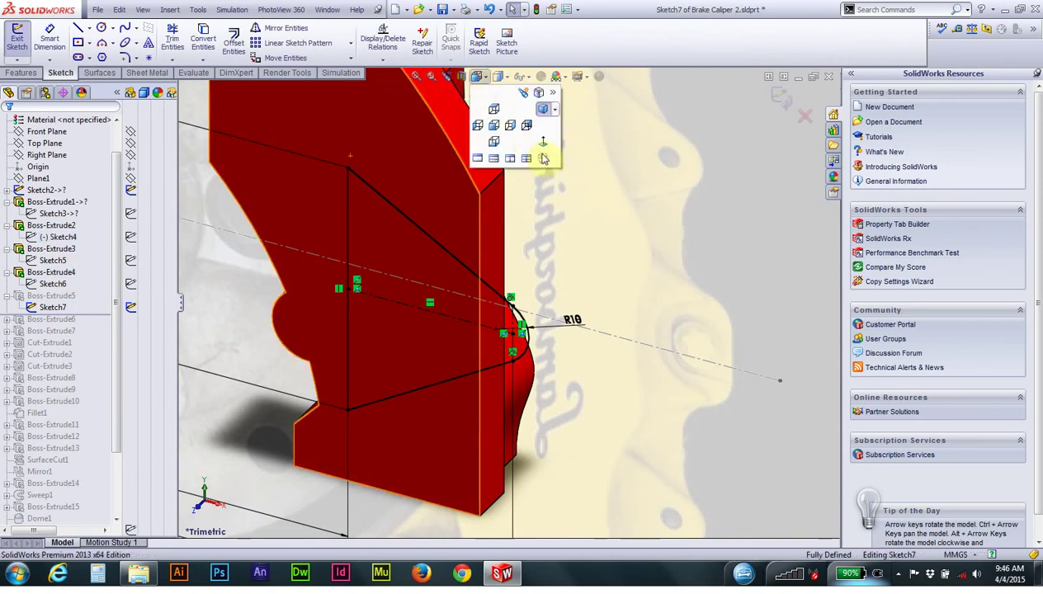
left_click(543, 153)
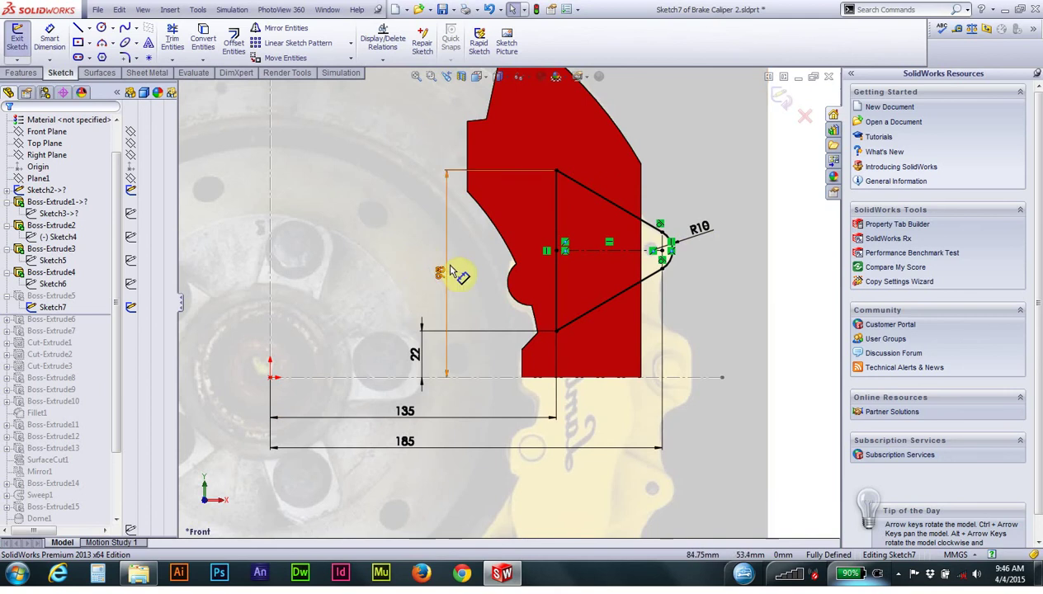
middle_click_drag(725, 232, 687, 244, "ctrl")
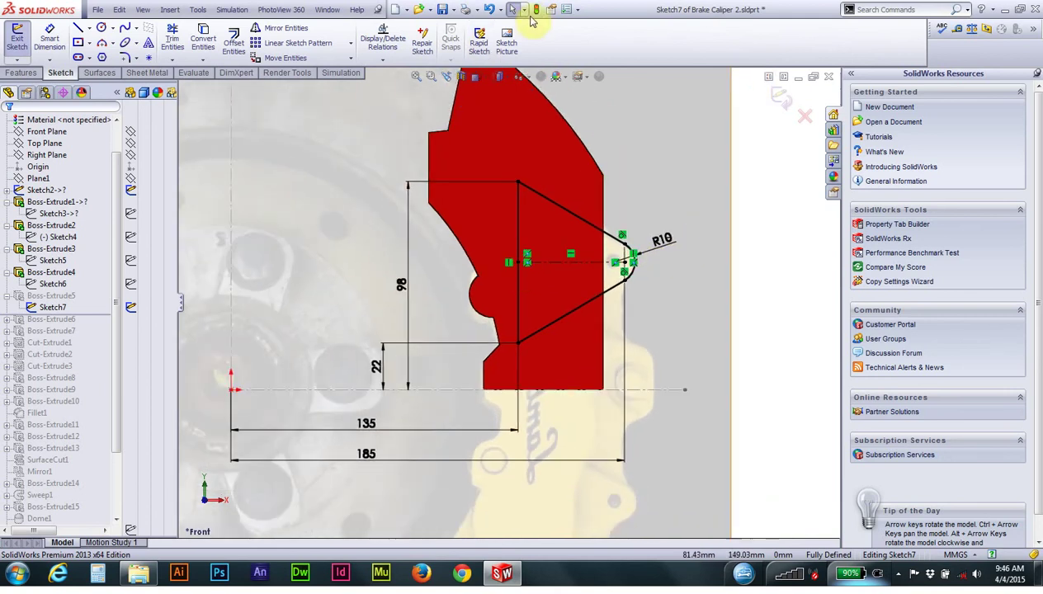
left_click(533, 10)
Step: Open Boss-Extrude5's feature settings and orbit to inspect the extrusion preview
left_click(32, 301)
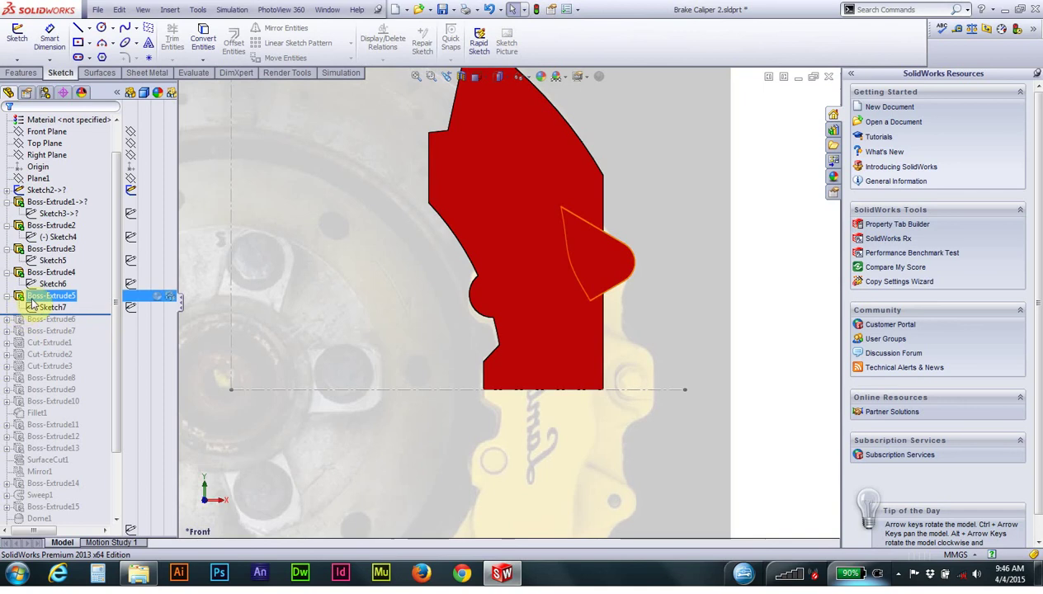
right_click(31, 302)
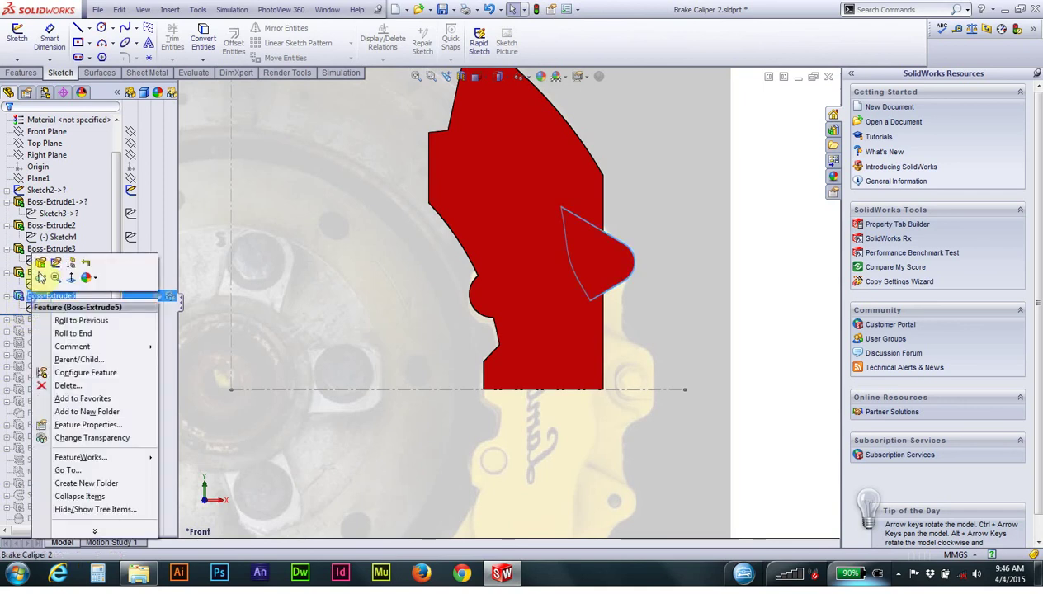
left_click(43, 264)
scroll(402, 294, "down", 2)
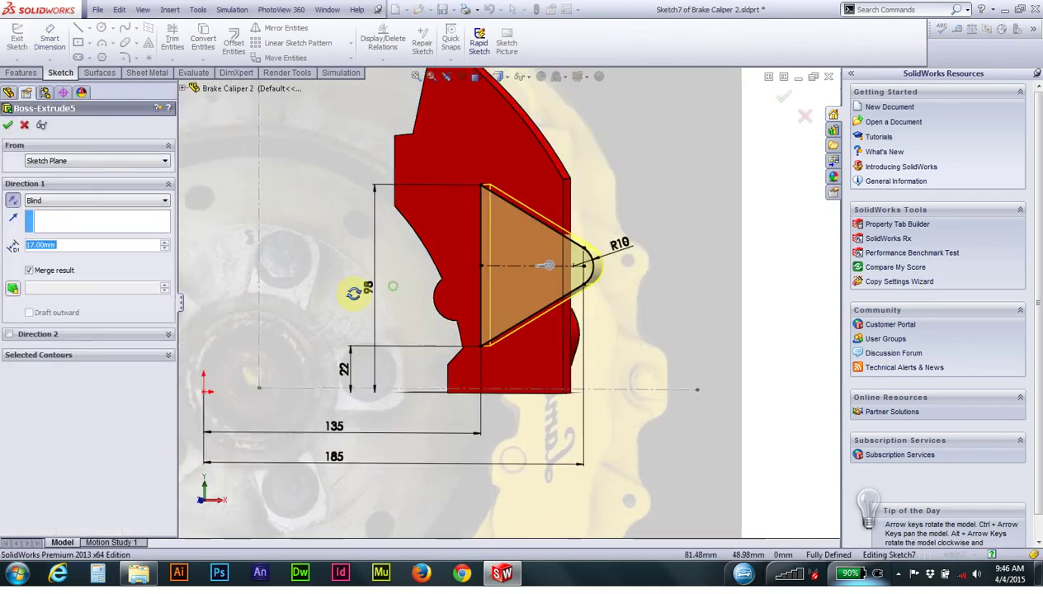
middle_click_drag(354, 291, 292, 335)
scroll(273, 362, "up", 3)
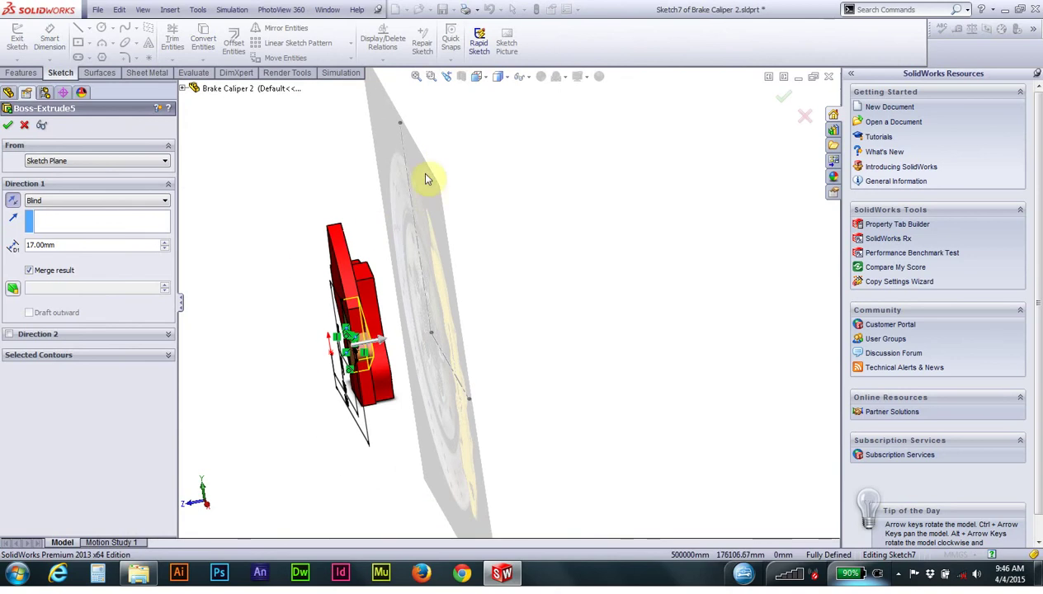
Step: Accept Boss-Extrude5 at Blind 17.00 mm and view the caliper from the Front
left_click(475, 77)
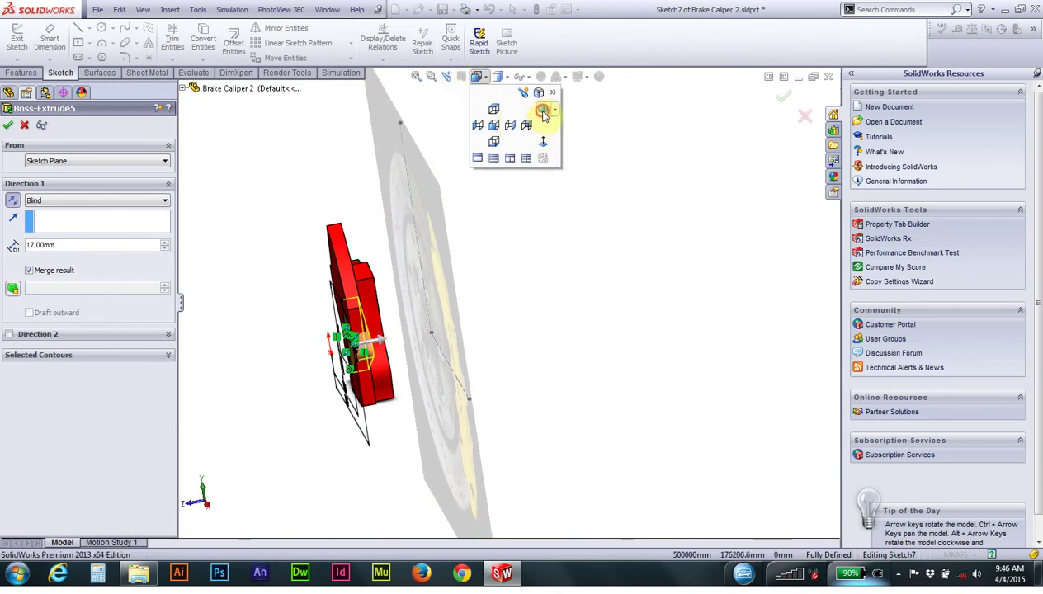
left_click(542, 112)
scroll(588, 293, "down", 2)
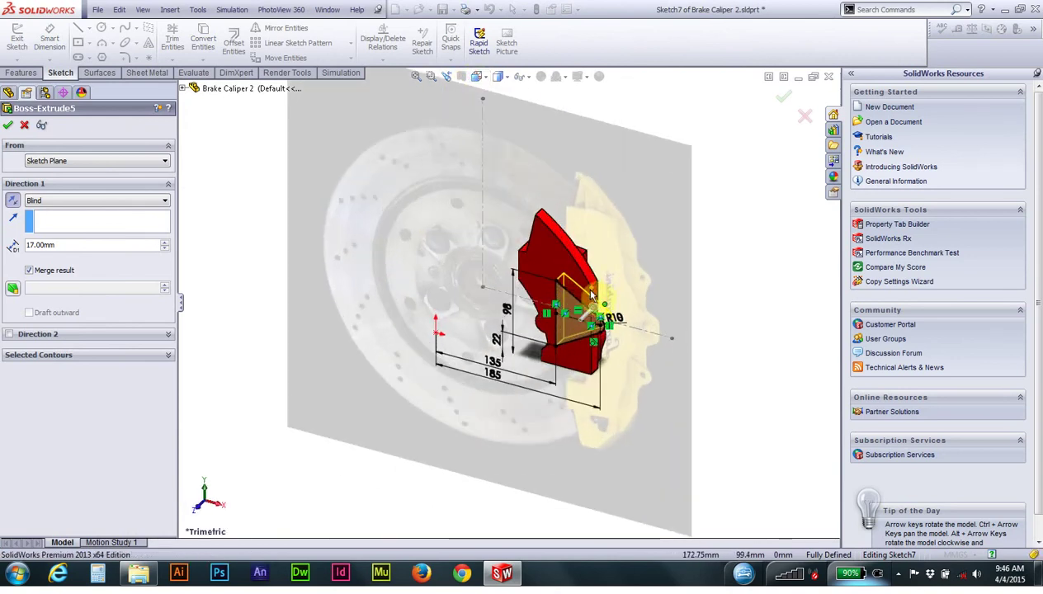
scroll(582, 293, "down", 3)
scroll(569, 293, "down", 3)
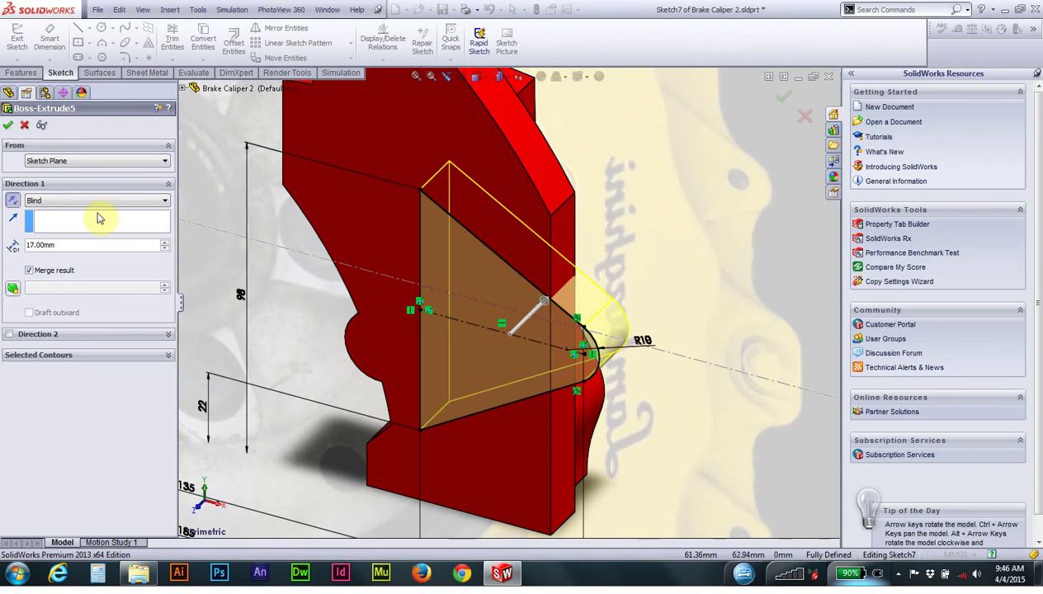
left_click(9, 123)
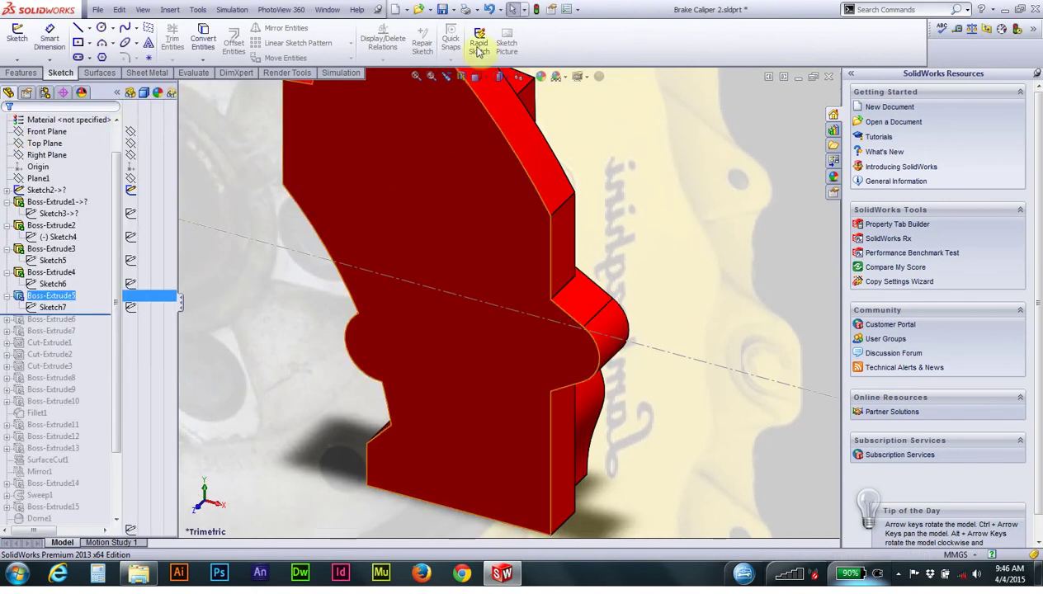
left_click(477, 76)
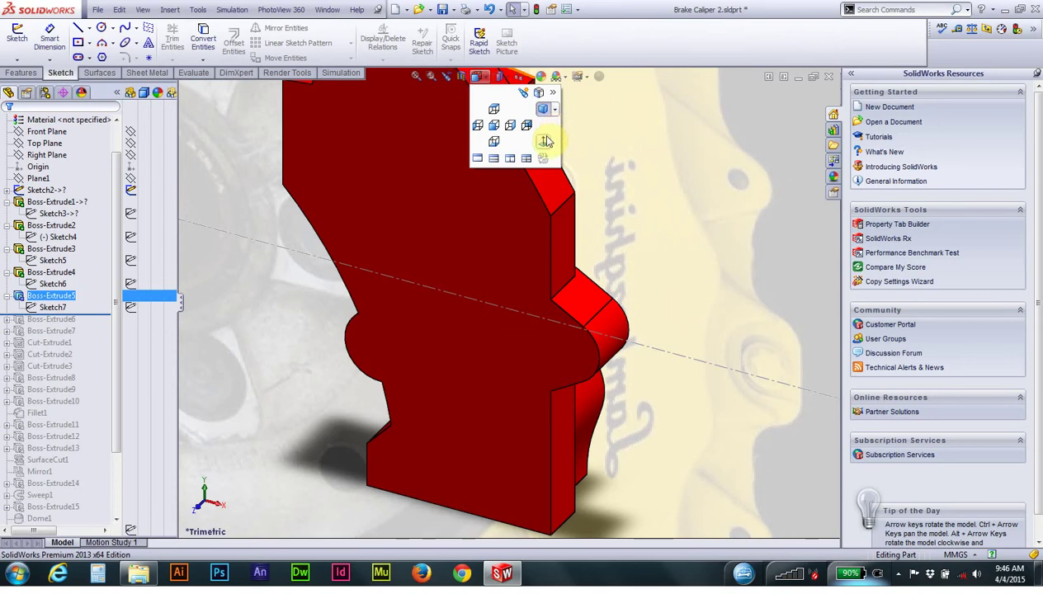
left_click(546, 141)
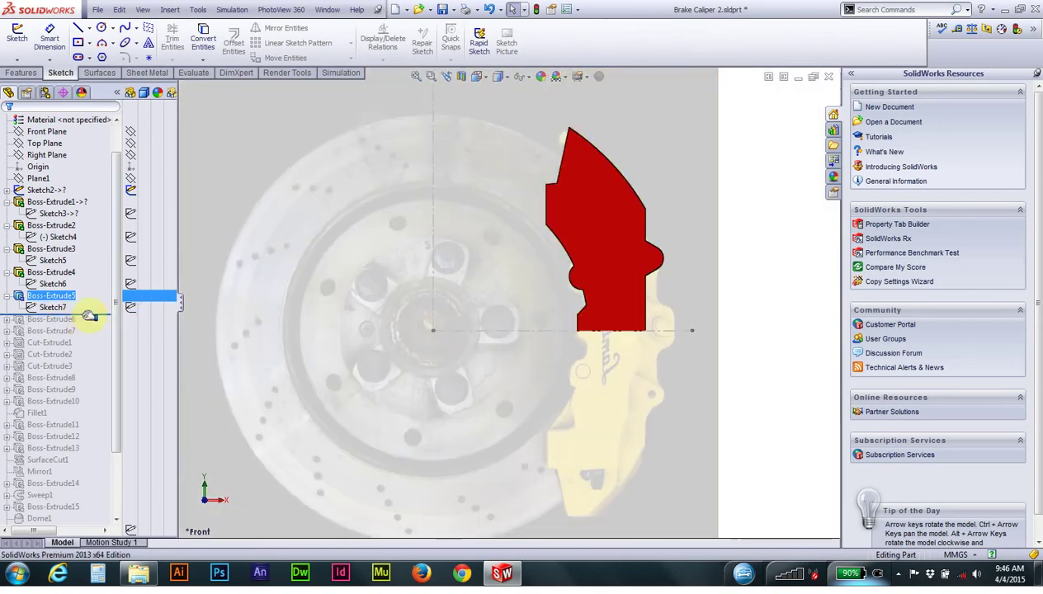
Step: Roll the model forward to Boss-Extrude6 and open Sketch8 for editing
left_click_drag(90, 315, 83, 327)
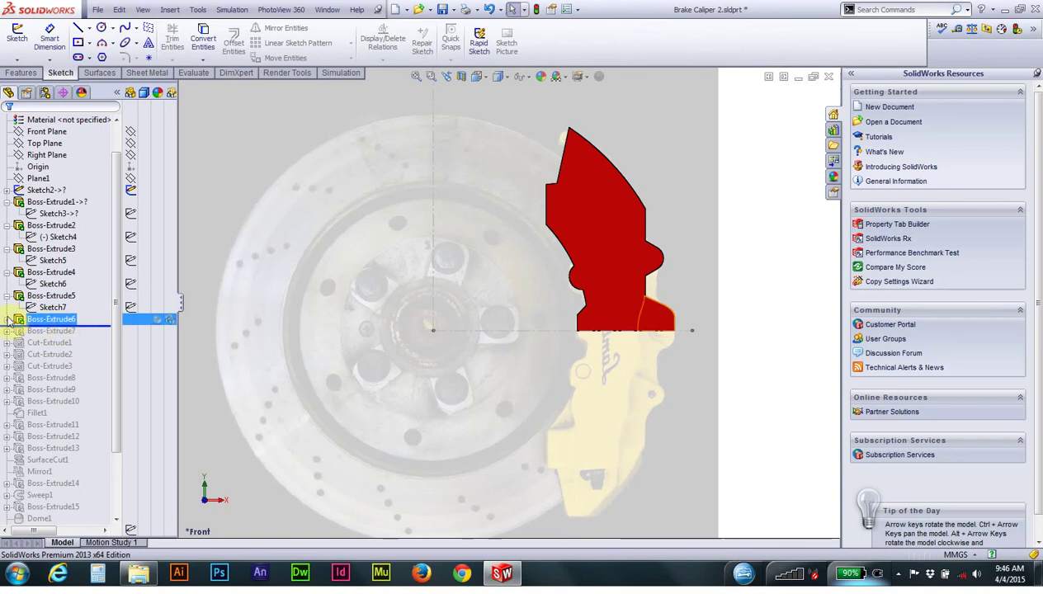
left_click(7, 319)
right_click(61, 332)
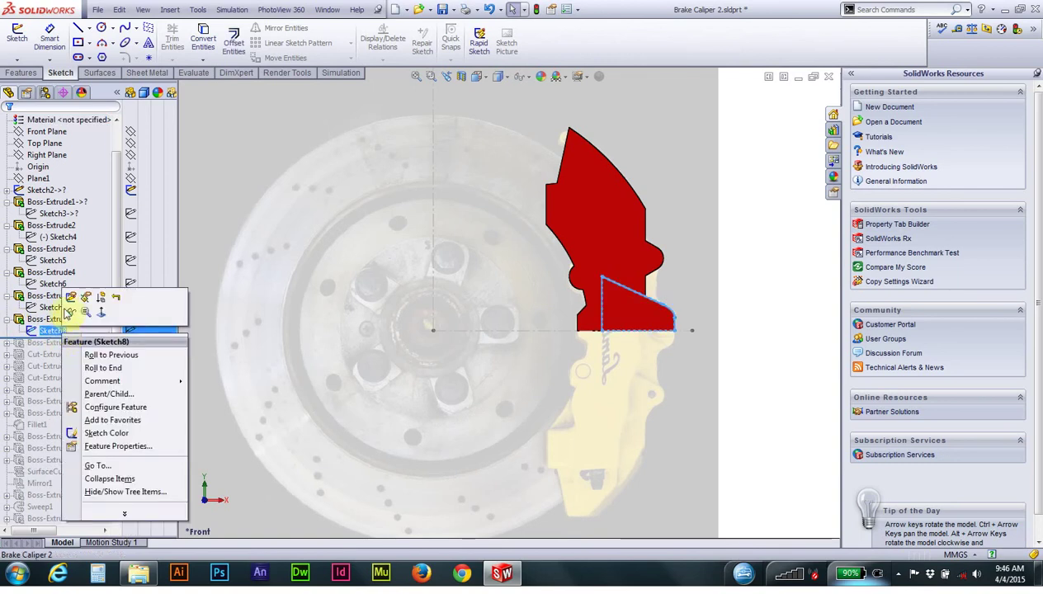
left_click(77, 299)
Step: Check the Sketch8 lower-tab profile (45, 23, 50, 60, 11) and rebuild
scroll(624, 344, "down", 3)
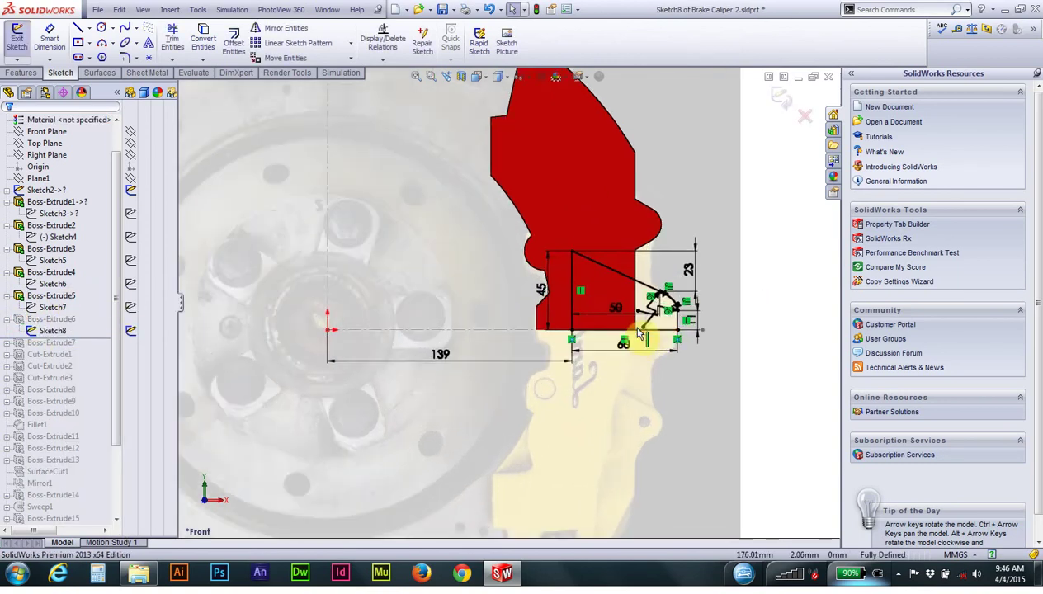
scroll(639, 330, "down", 3)
scroll(640, 330, "down", 1)
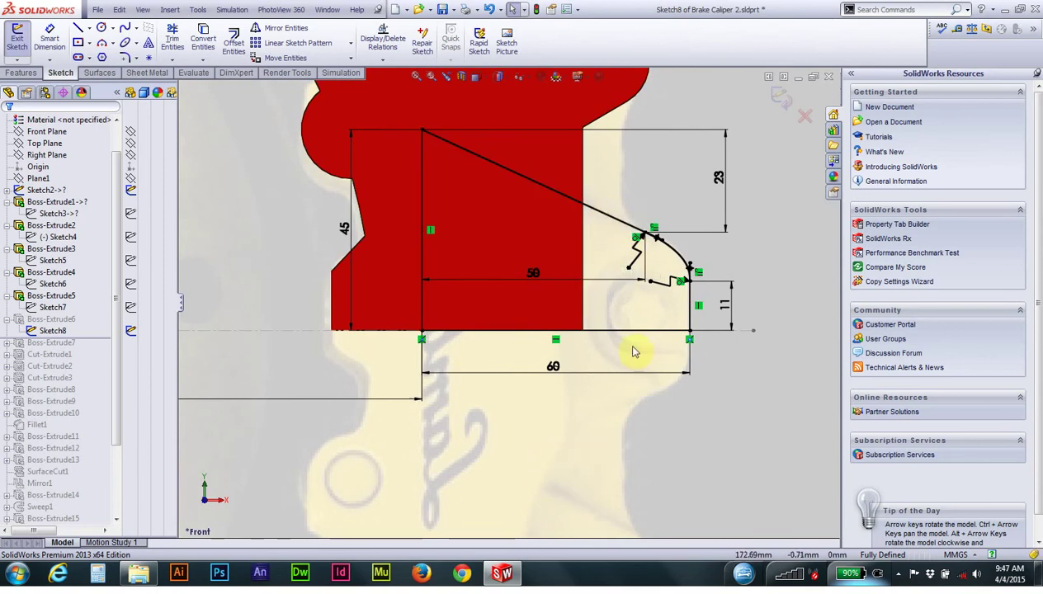
scroll(633, 352, "up", 2)
scroll(473, 380, "up", 2)
left_click(499, 259)
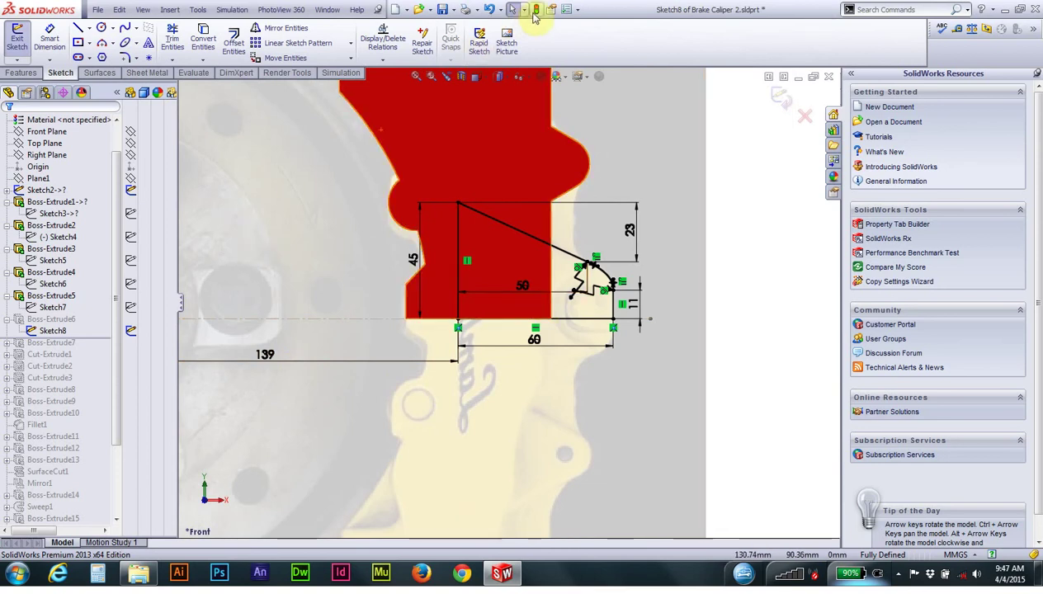
left_click(536, 9)
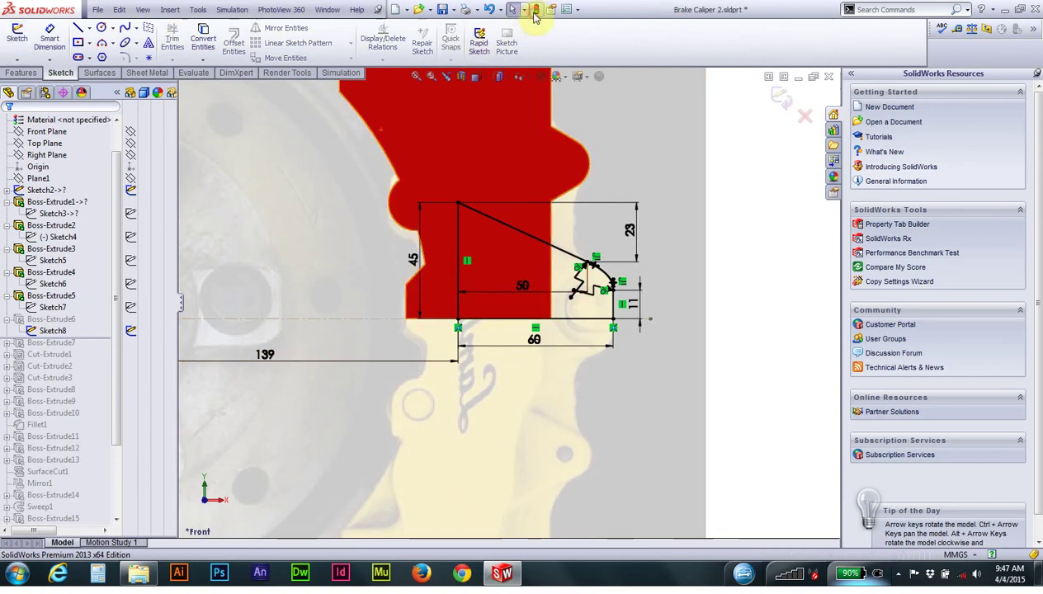
Step: Re-accept Boss-Extrude6 as a Blind 22.00 mm extrusion on the caliper body
right_click(51, 314)
left_click(59, 278)
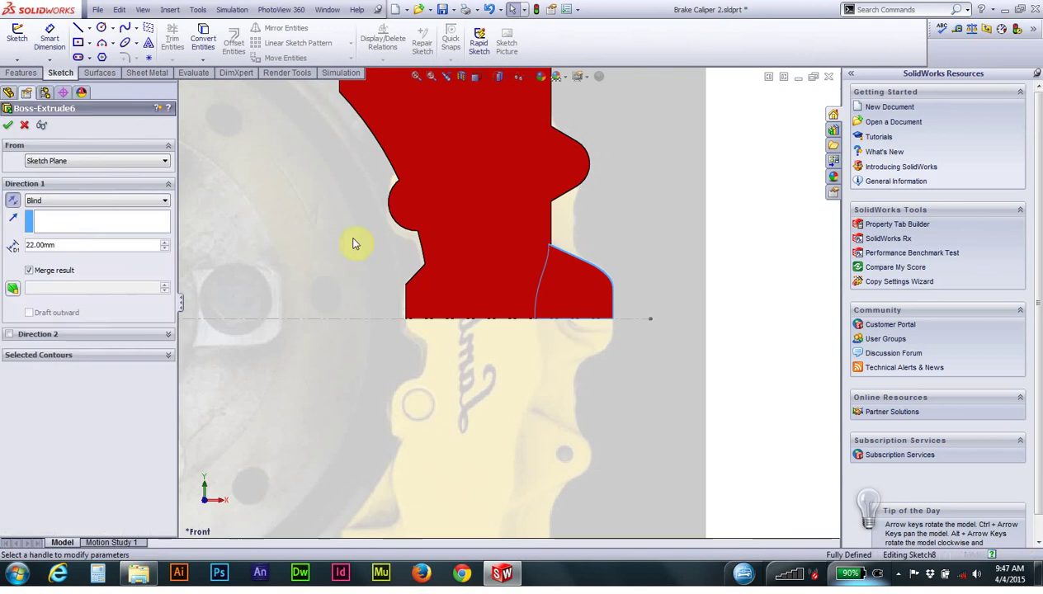
middle_click_drag(535, 248, 496, 321)
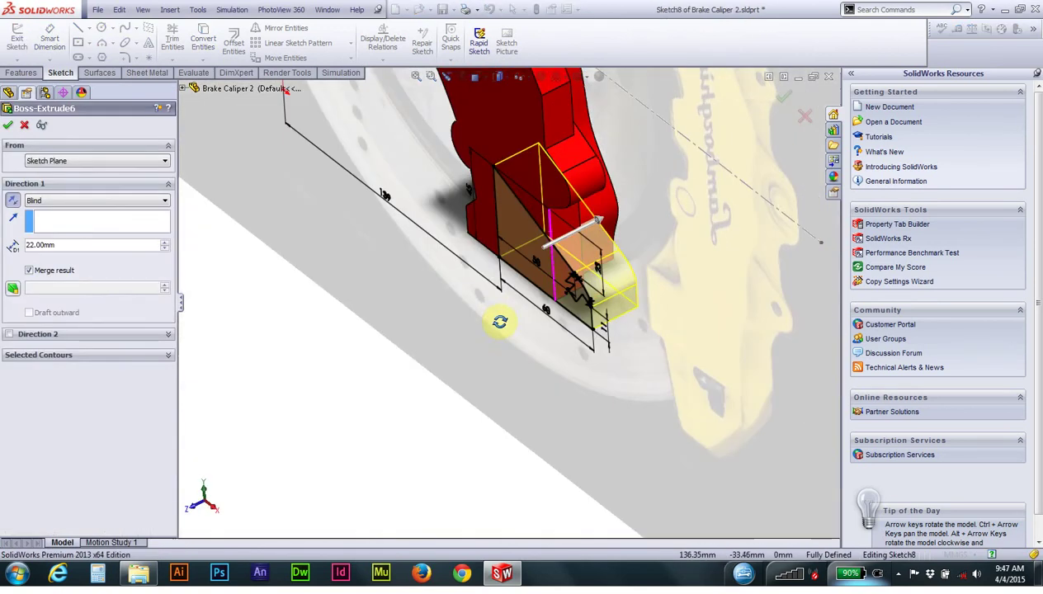
left_click(139, 245)
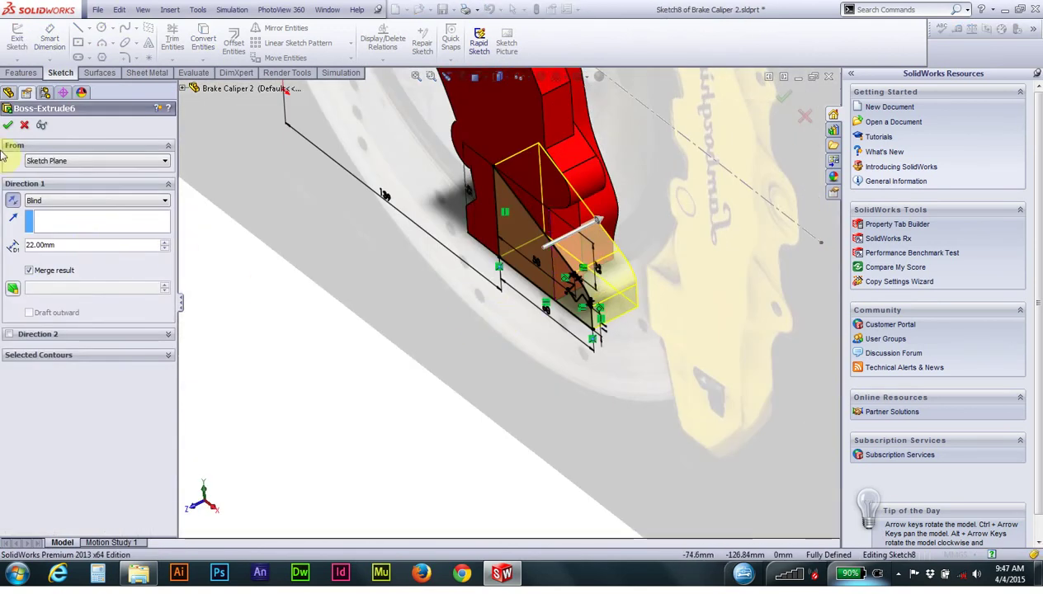
left_click(8, 124)
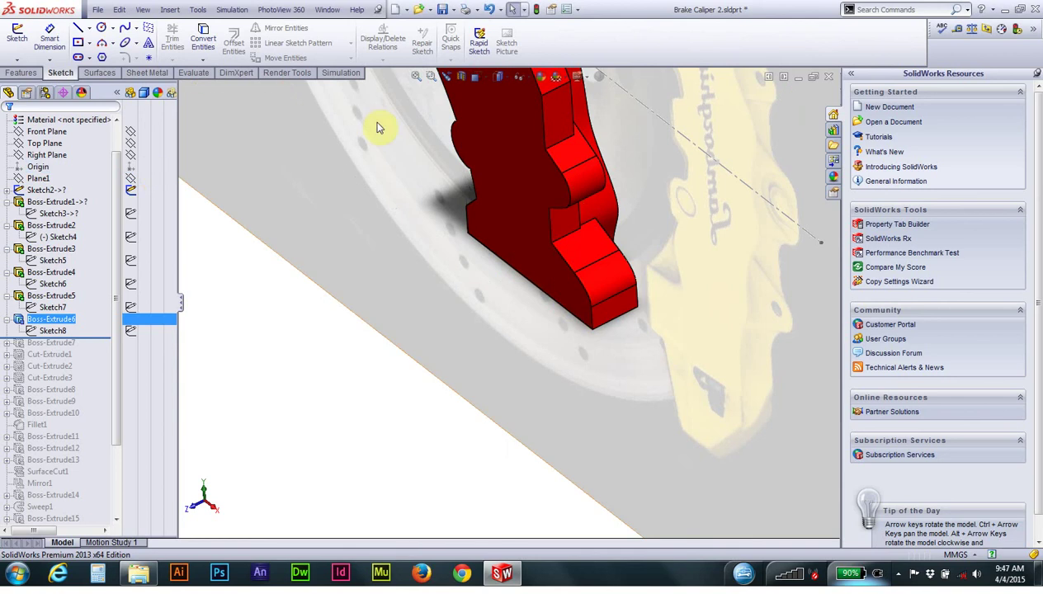
Step: Roll the part forward to Boss-Extrude7 and open Sketch9 for editing
left_click_drag(109, 338, 105, 350)
left_click(74, 365)
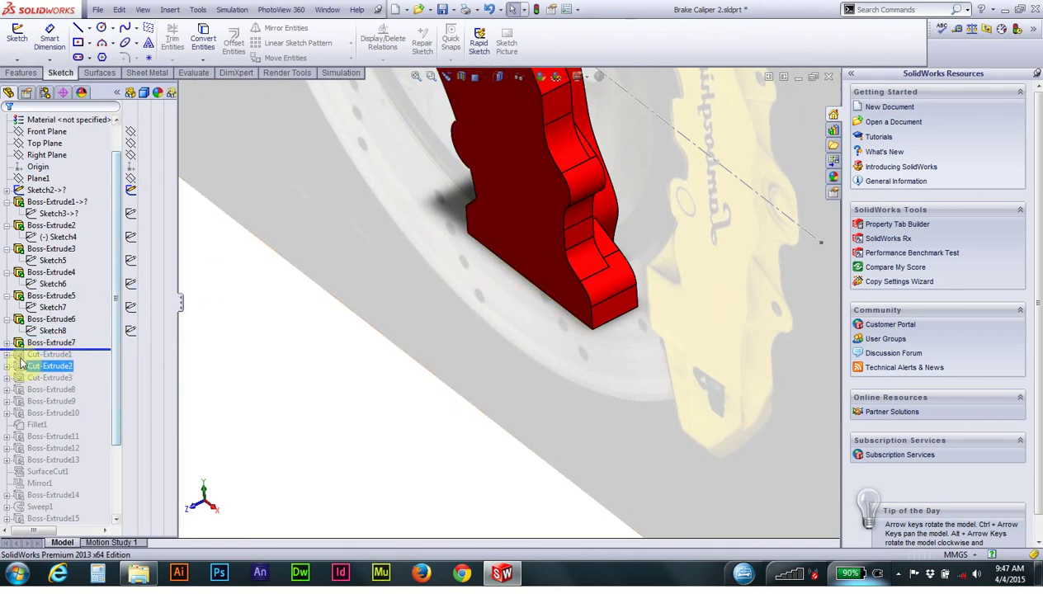
left_click(7, 344)
left_click(52, 354)
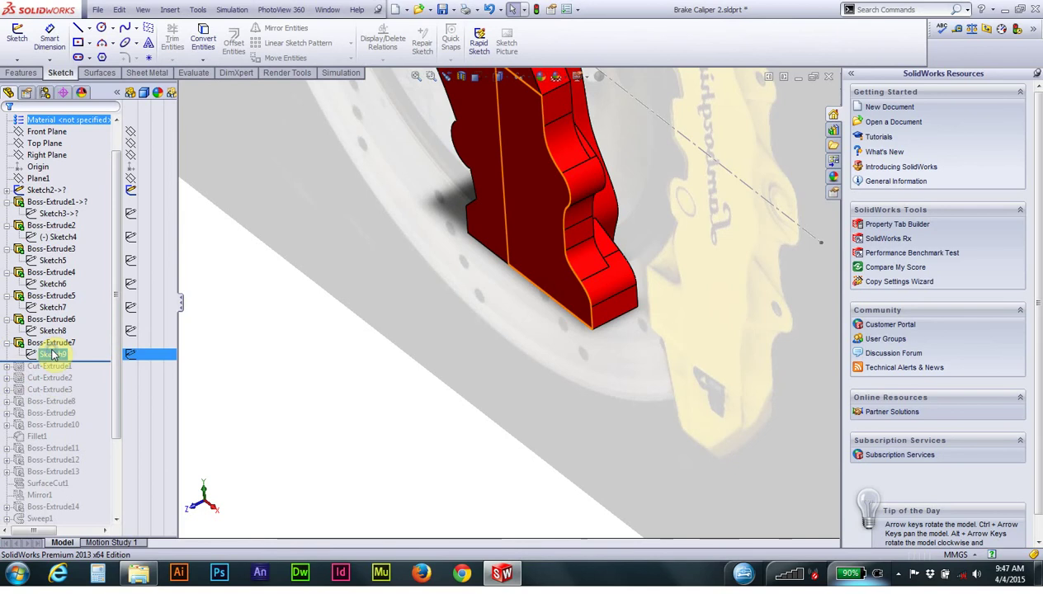
right_click(53, 354)
left_click(63, 314)
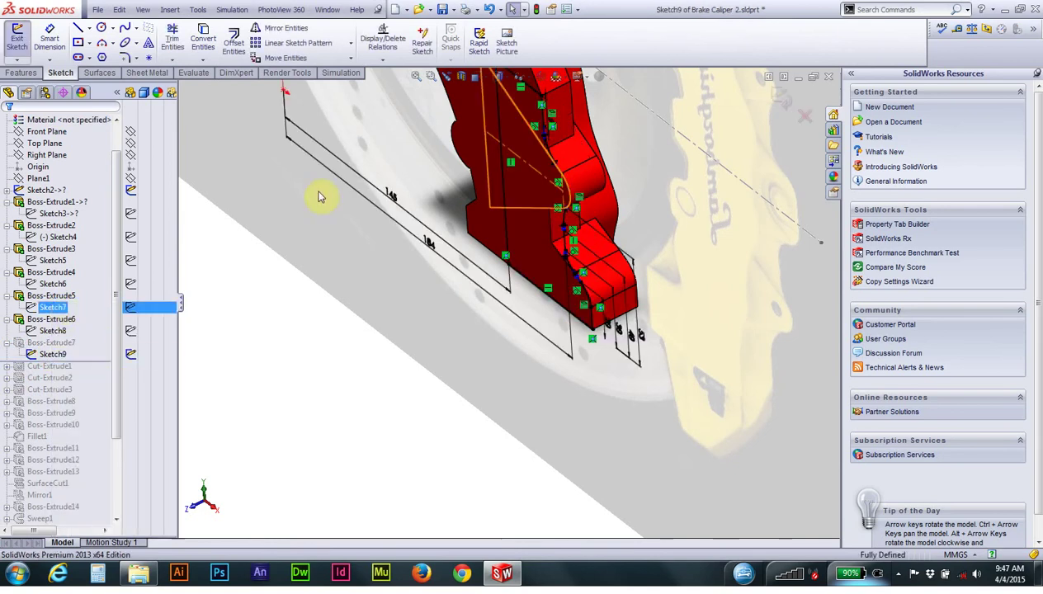
Step: Inspect Sketch9's spline profile (20, 30, 40, 53) from the Front against the brake picture
left_click(498, 76)
left_click(477, 76)
left_click(536, 132)
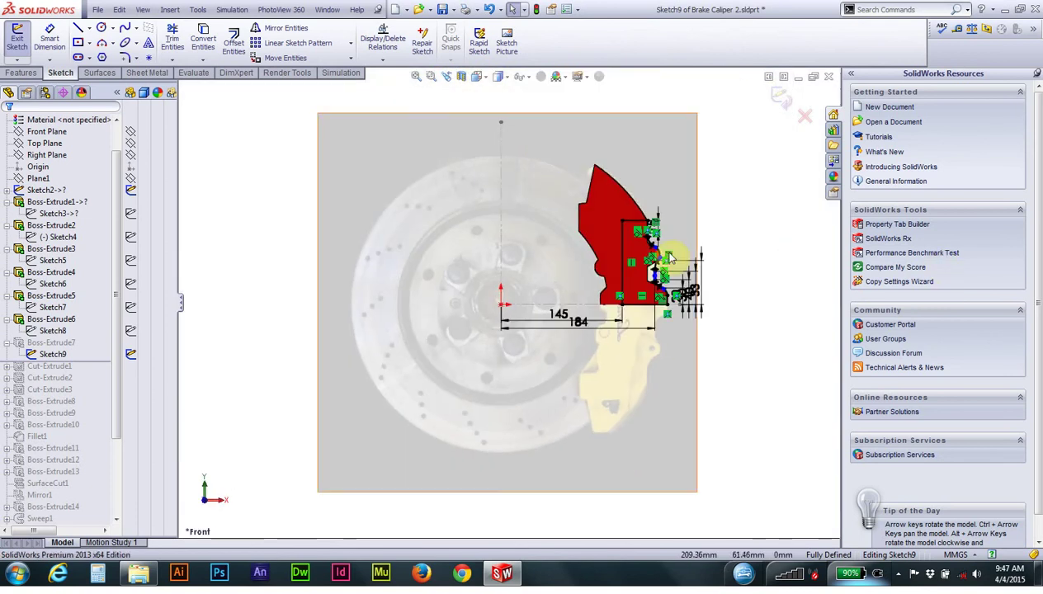
key("z")
scroll(590, 309, "down", 3)
scroll(570, 298, "down", 3)
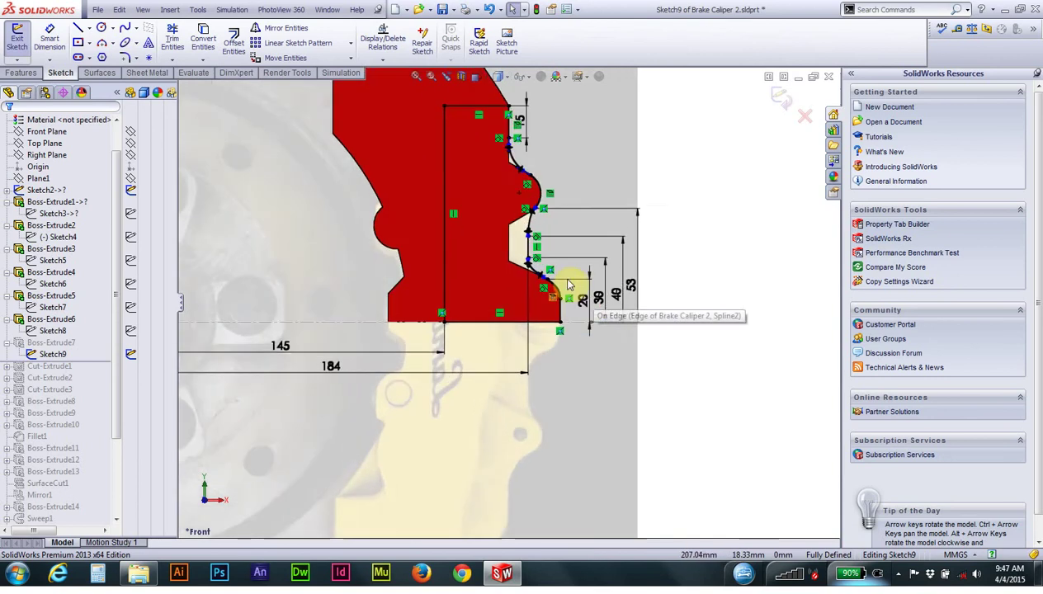
scroll(528, 280, "down", 2)
scroll(498, 267, "down", 2)
scroll(499, 268, "down", 1)
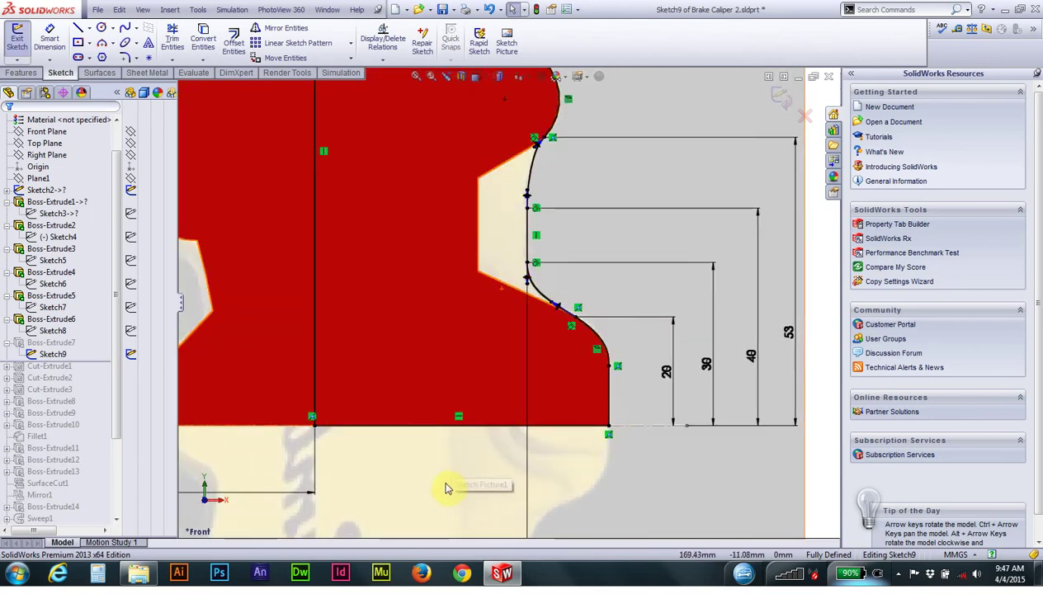
scroll(607, 435, "up", 1)
scroll(593, 442, "up", 2)
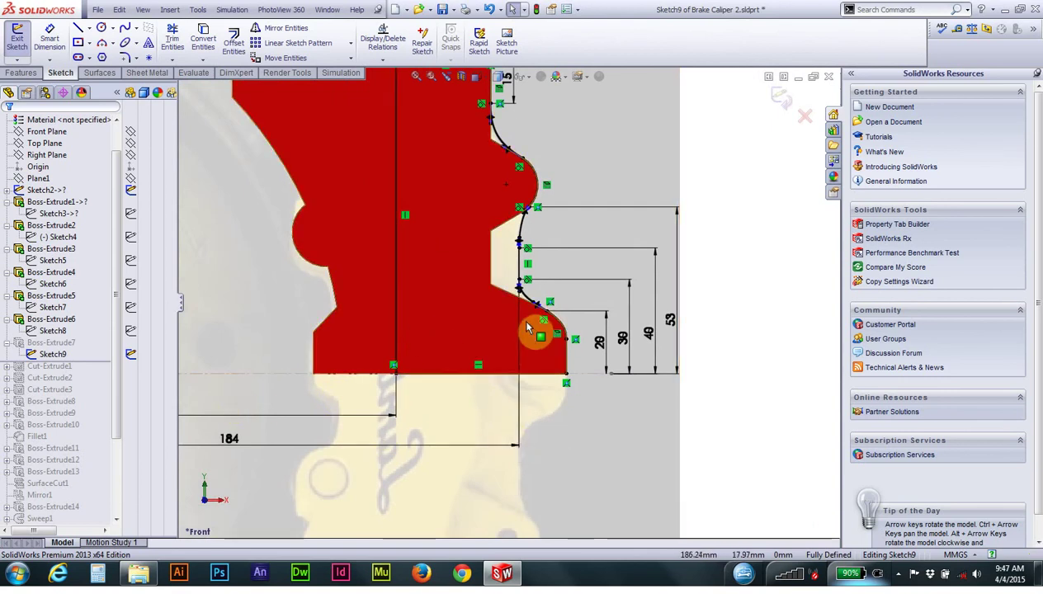
scroll(540, 373, "down", 1)
scroll(543, 377, "down", 2)
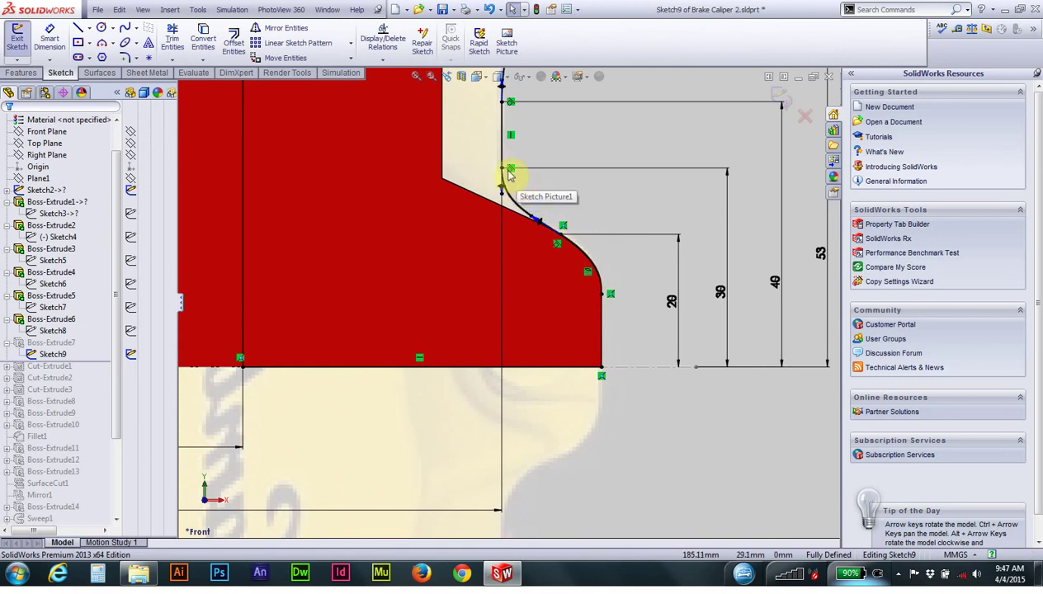
scroll(551, 223, "up", 1)
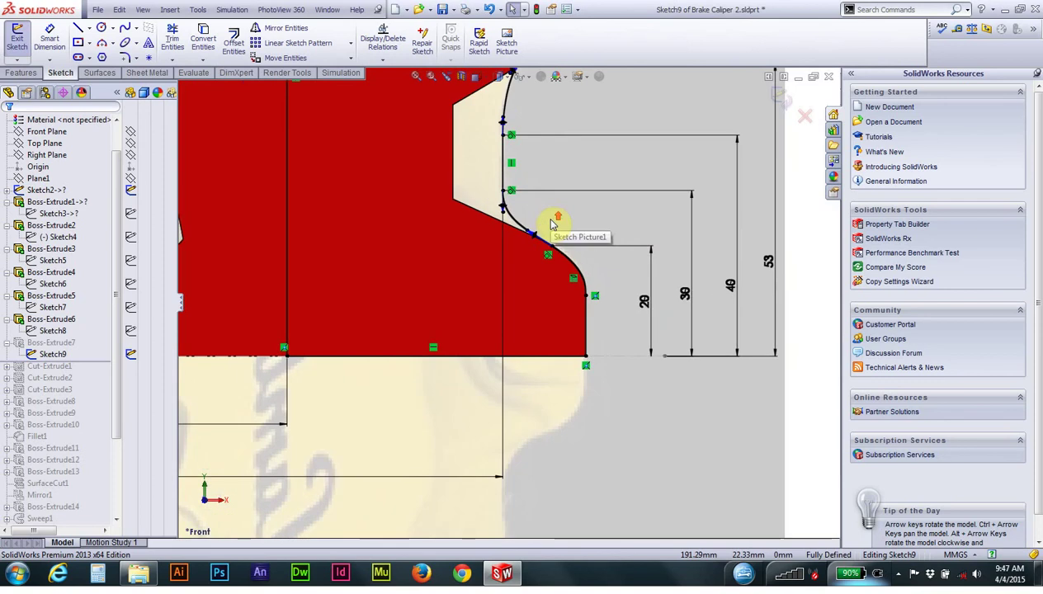
scroll(580, 256, "up", 1)
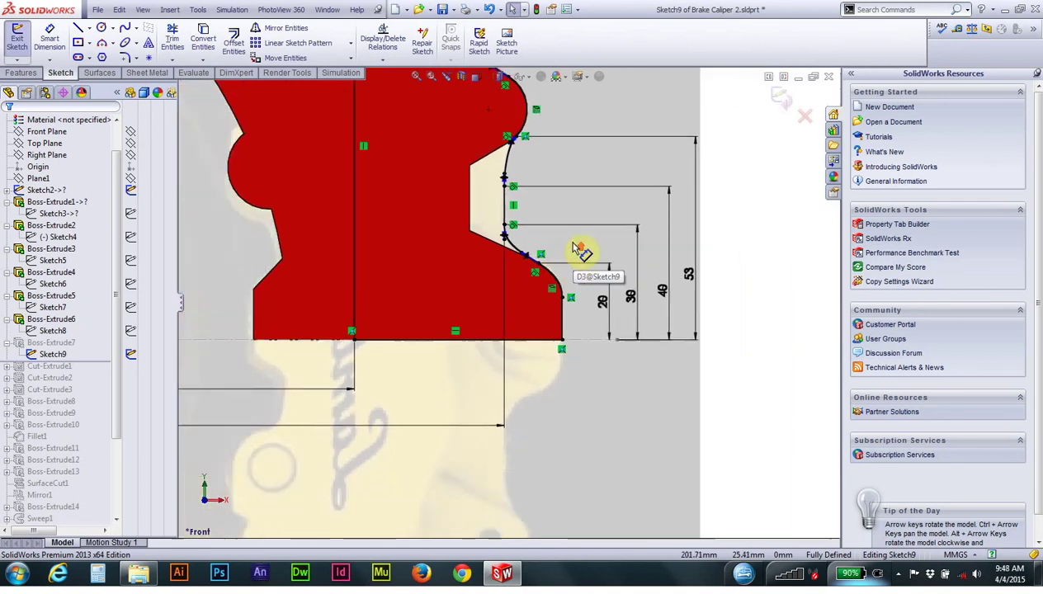
scroll(578, 257, "down", 1)
scroll(557, 264, "down", 1)
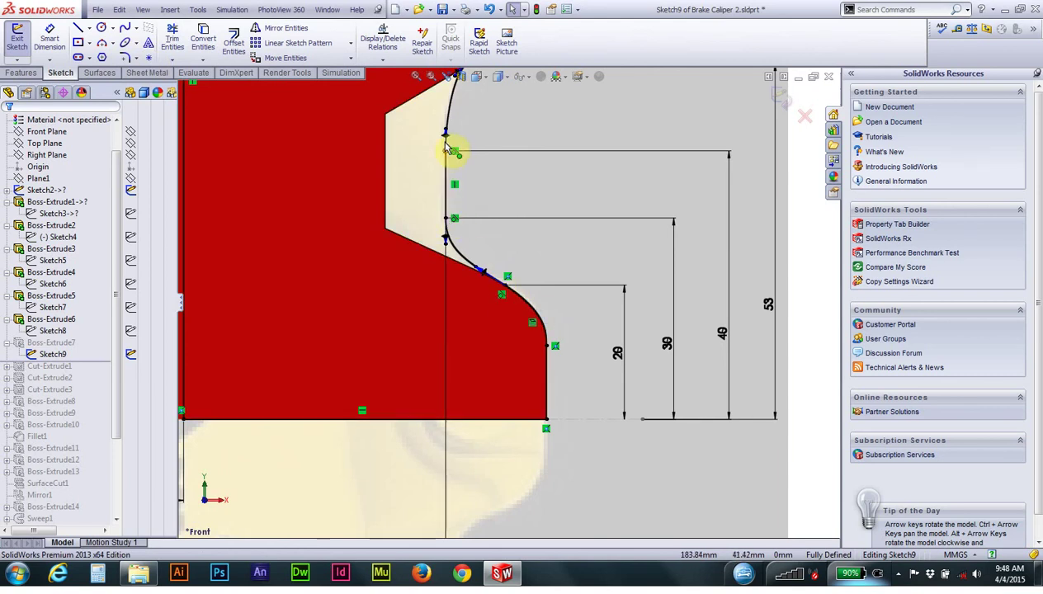
scroll(450, 153, "up", 2)
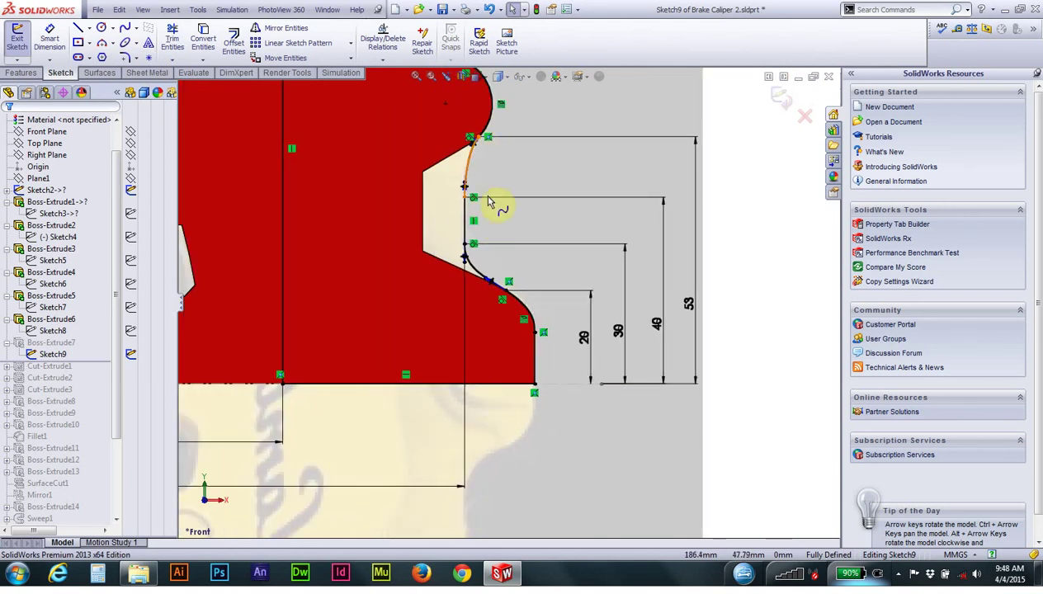
scroll(524, 326, "down", 1)
scroll(541, 394, "down", 1)
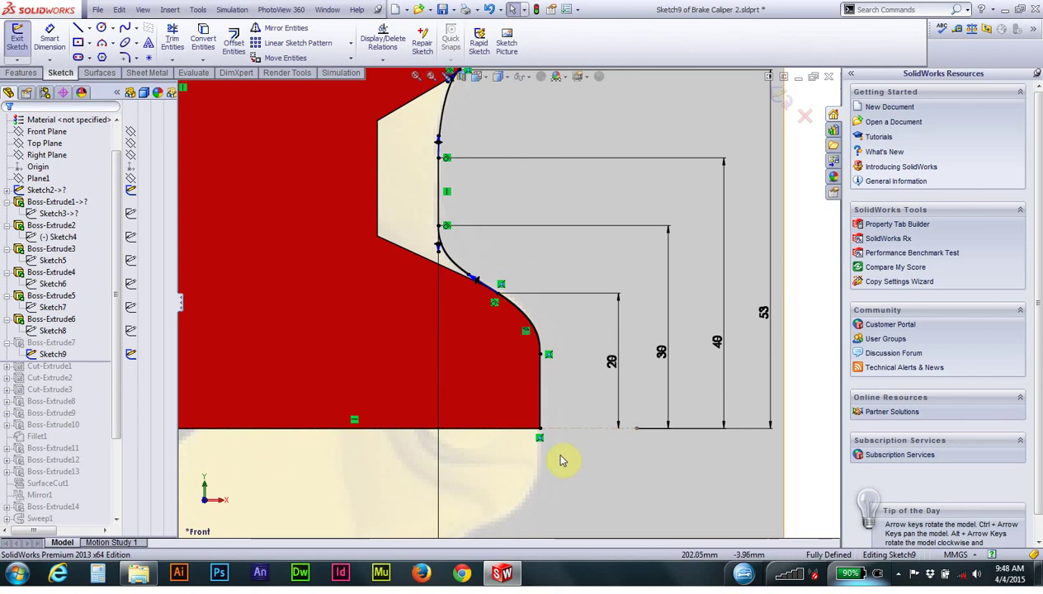
left_click(458, 297)
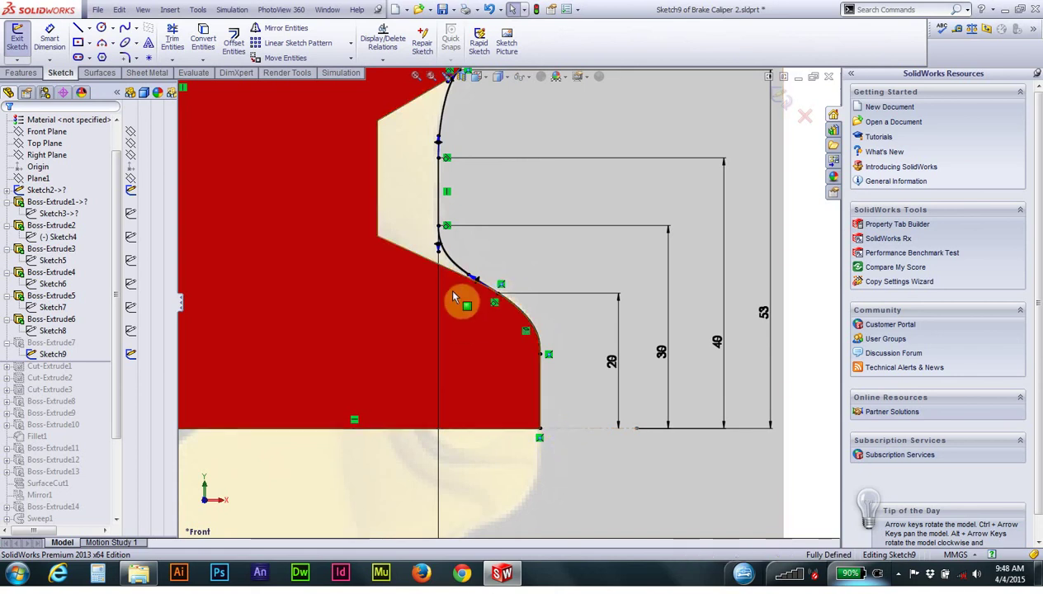
Step: Rebuild after Sketch9 and open Boss-Extrude7's feature settings viewed face-on
left_click(537, 10)
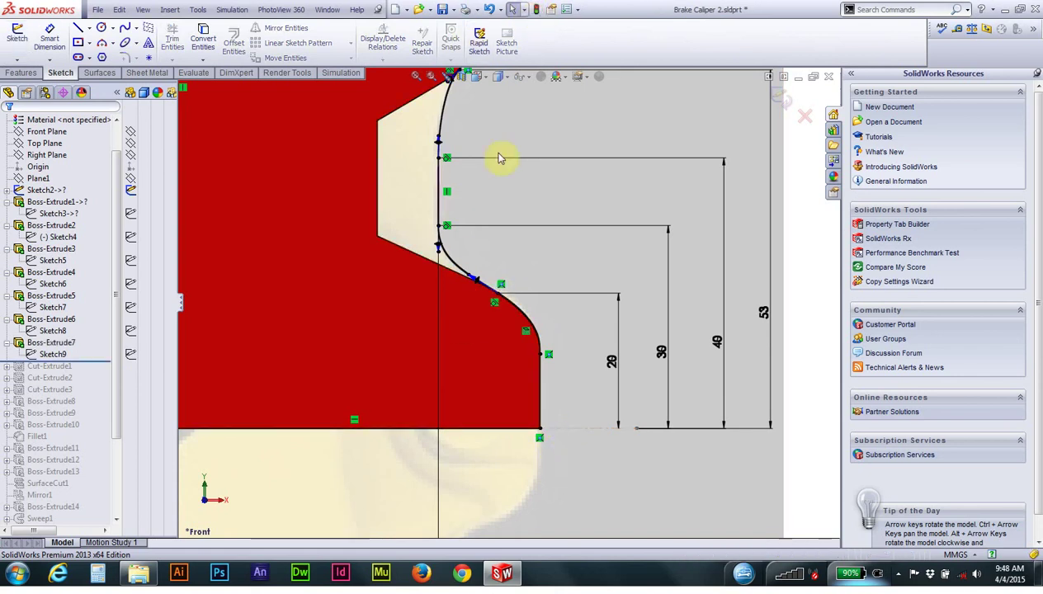
left_click(75, 342)
right_click(75, 342)
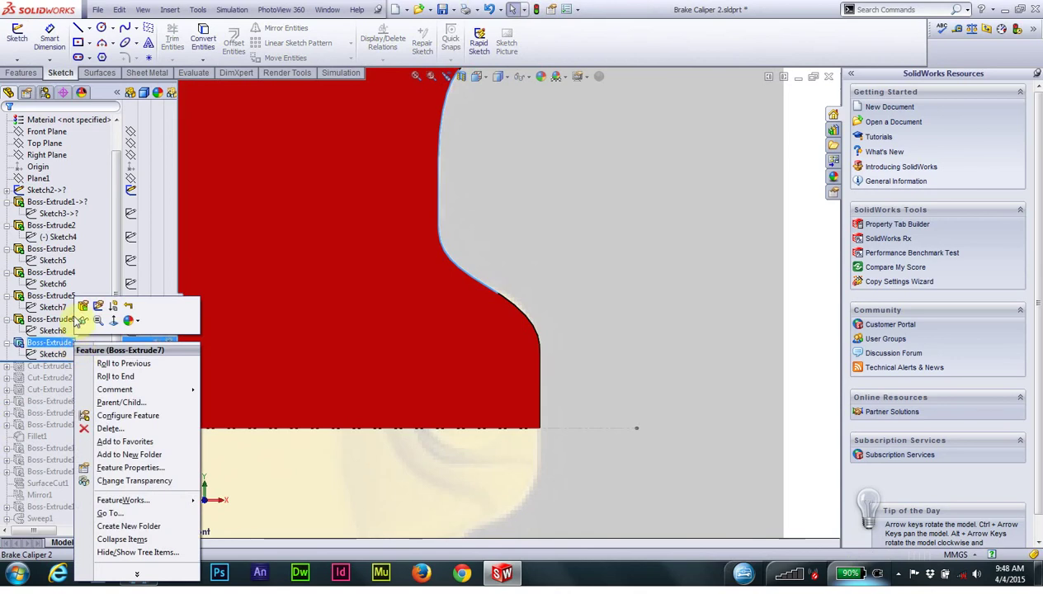
left_click(82, 306)
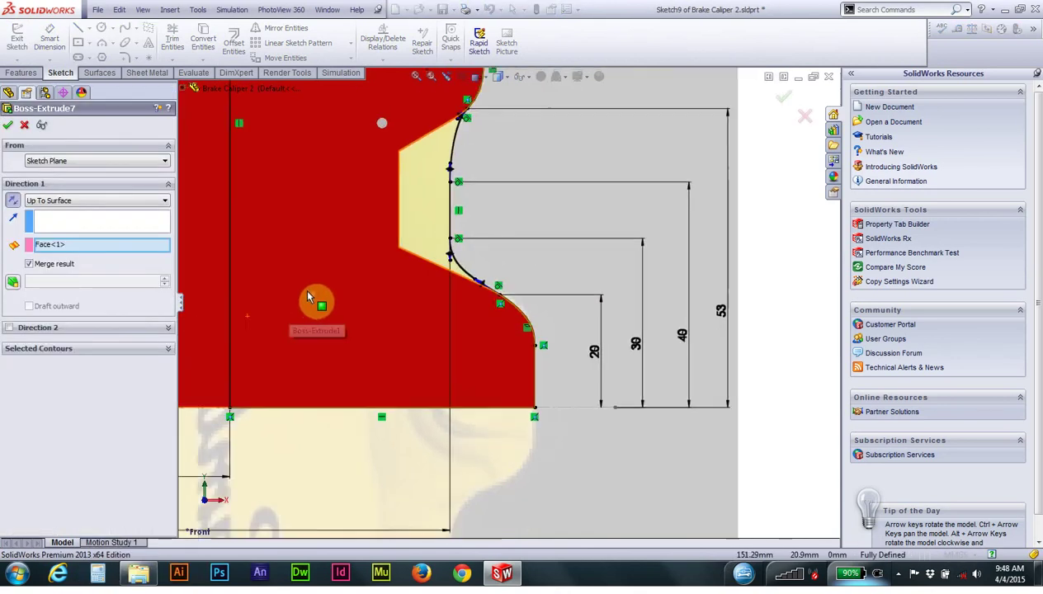
scroll(376, 267, "up", 3)
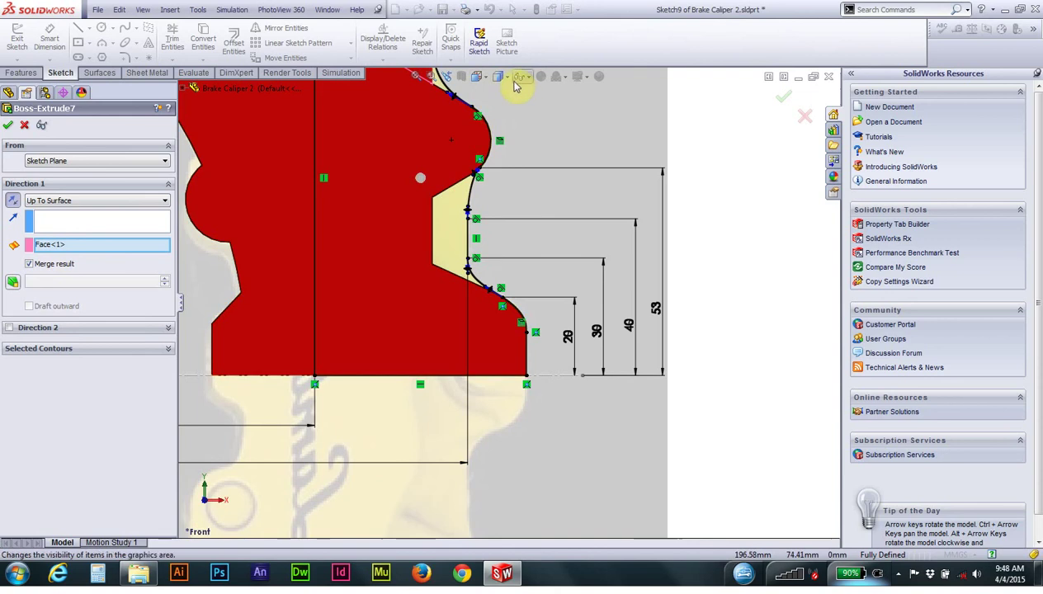
left_click(477, 75)
left_click(542, 144)
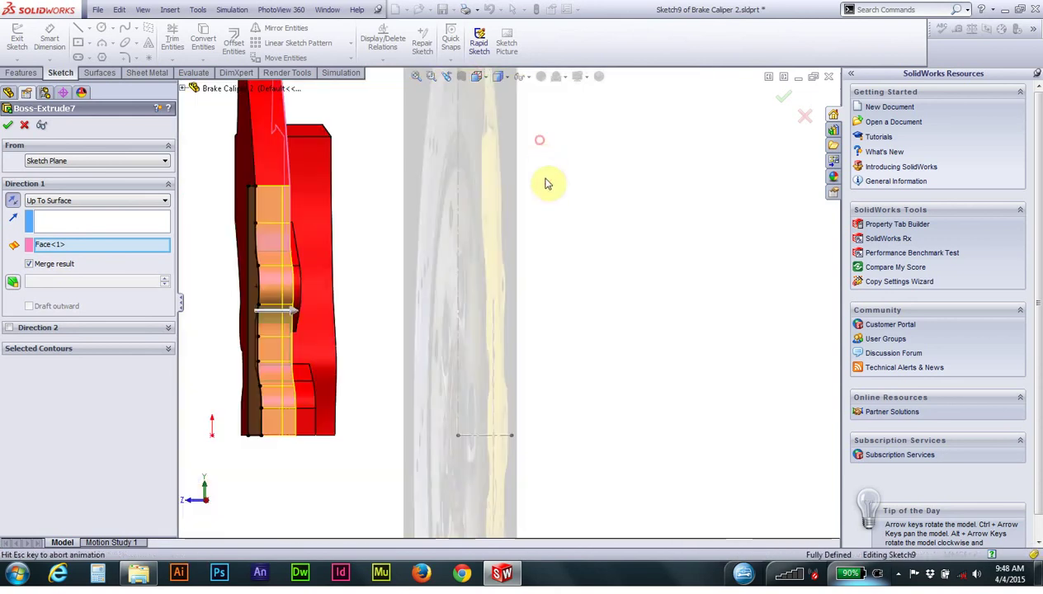
Step: Confirm Boss-Extrude7 as Up To Surface against Face<1> and accept it
mouse_move(391, 291)
middle_mouse_down()
mouse_move(408, 272)
mouse_move(484, 309)
mouse_move(467, 218)
middle_mouse_up()
scroll(467, 211, "down", 2)
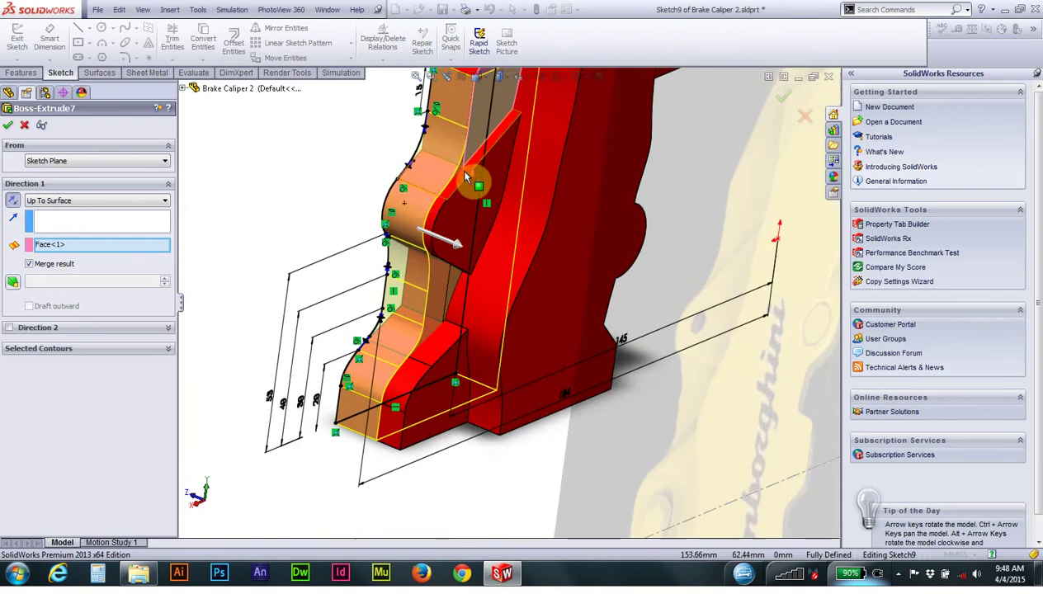
scroll(476, 183, "down", 2)
scroll(466, 178, "down", 2)
scroll(446, 172, "down", 2)
scroll(436, 169, "up", 2)
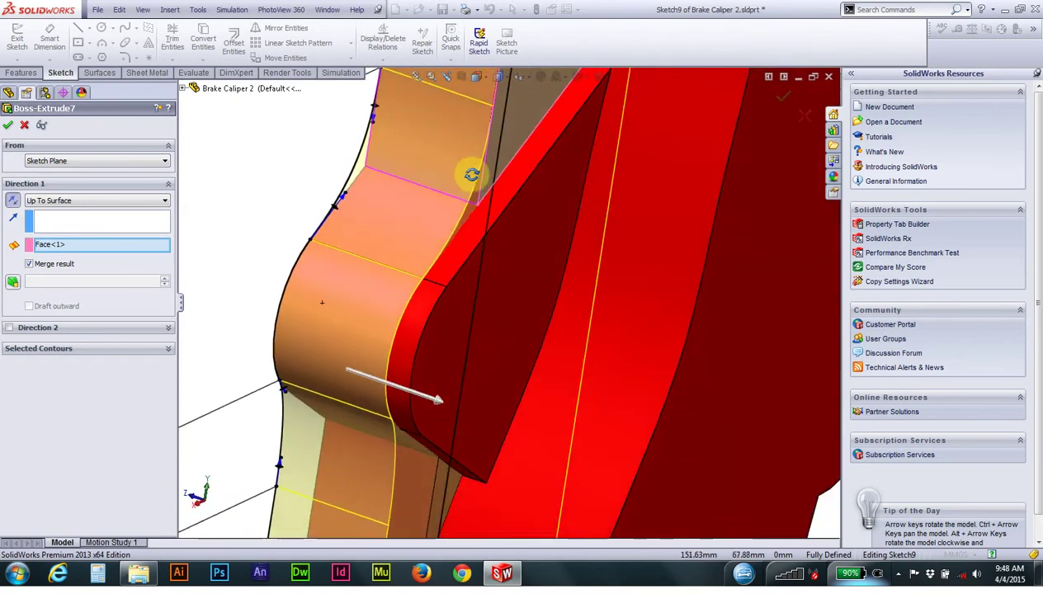
scroll(474, 177, "up", 2)
middle_click_drag(486, 207, 504, 235)
scroll(508, 215, "up", 2)
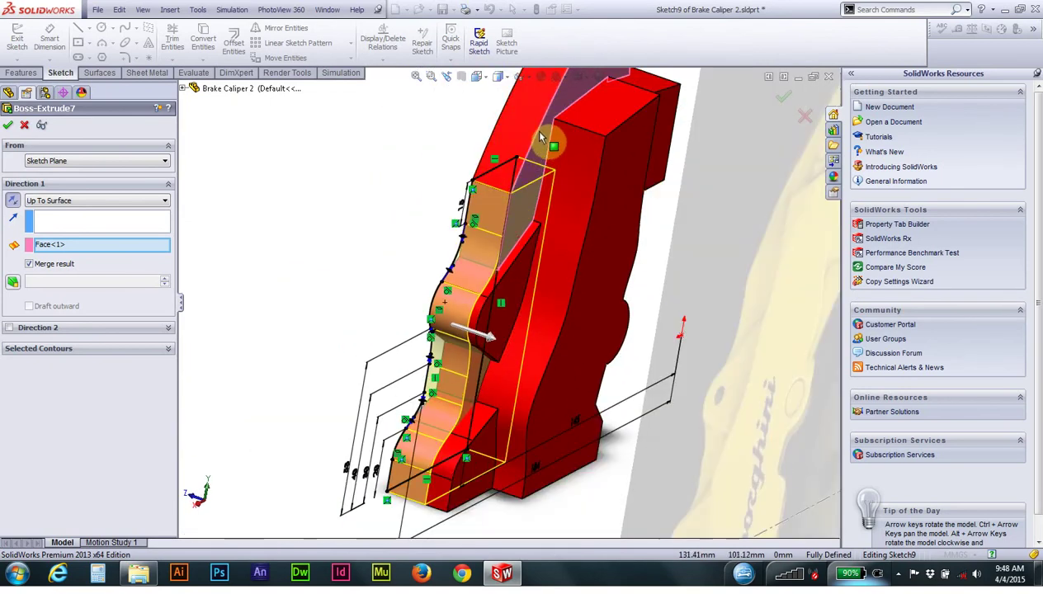
scroll(549, 141, "down", 2)
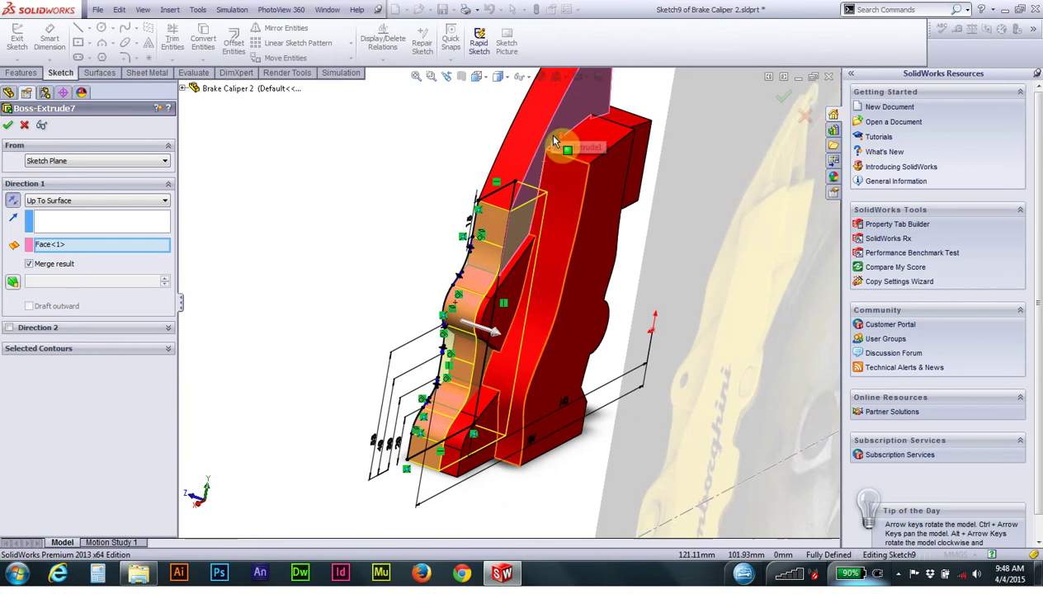
scroll(559, 132, "down", 1)
scroll(528, 150, "down", 1)
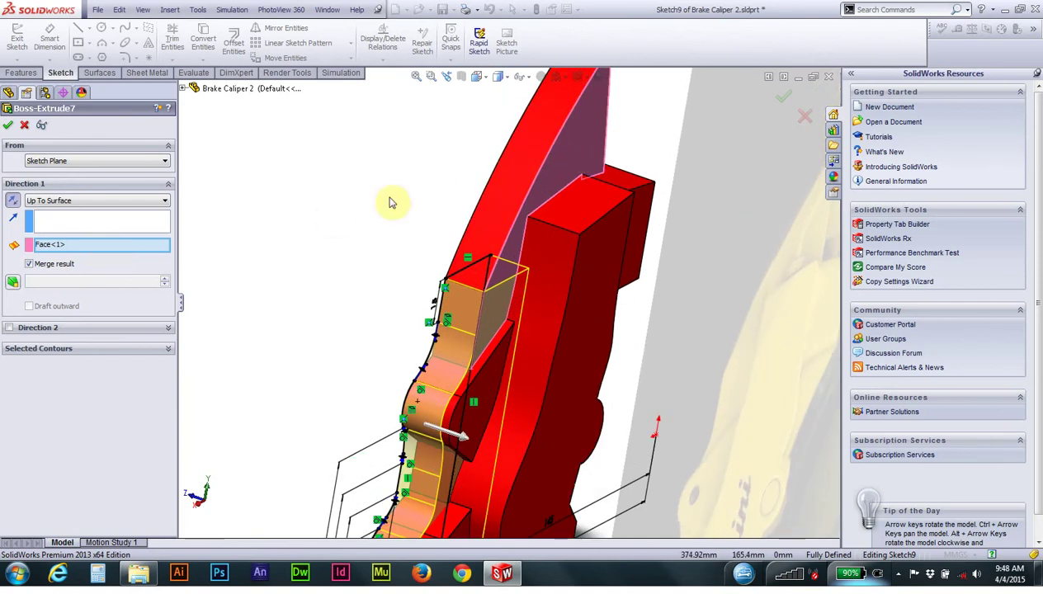
left_click(6, 126)
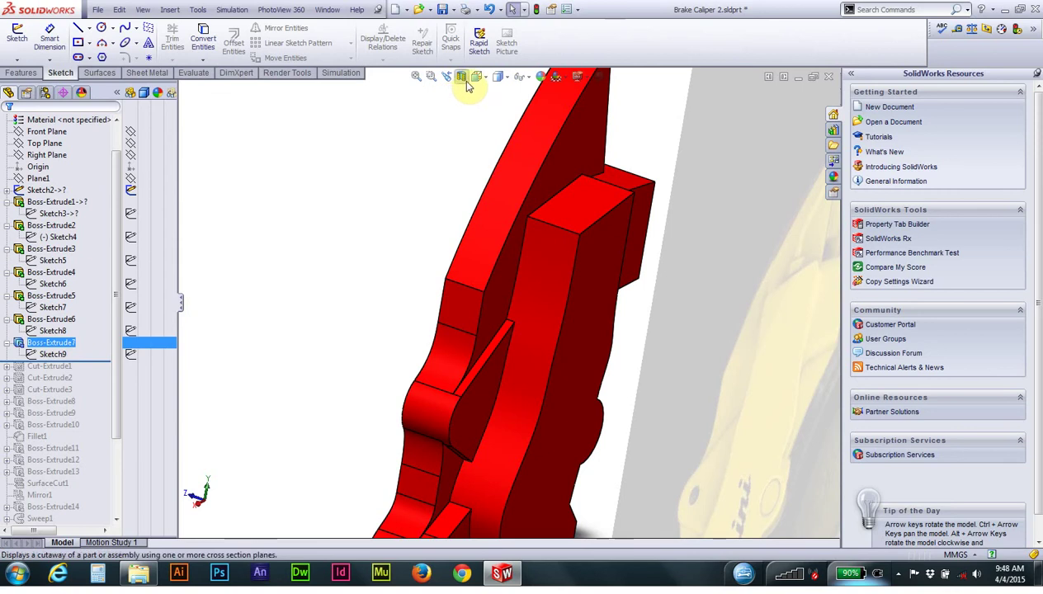
Step: Switch to Trimetric view and roll the part forward to include Cut-Extrude1
left_click(477, 77)
left_click(542, 111)
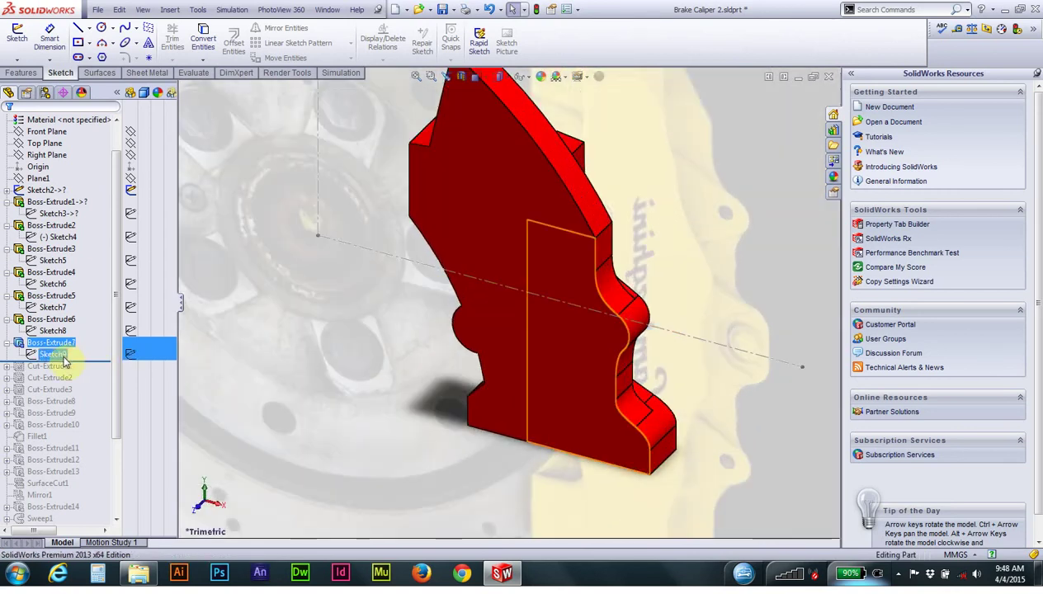
left_click(87, 363)
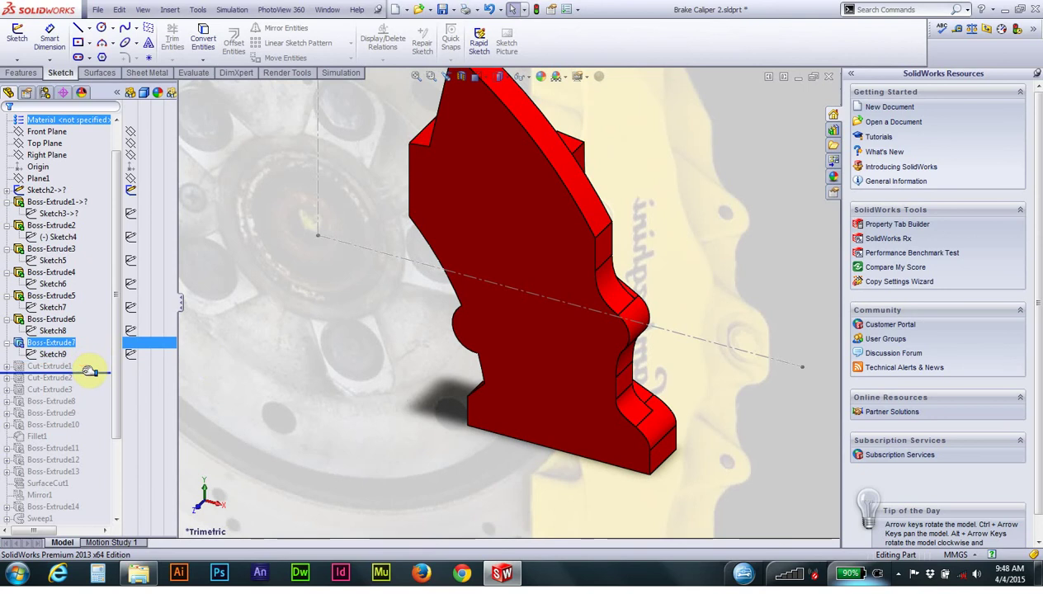
left_click_drag(88, 370, 84, 376)
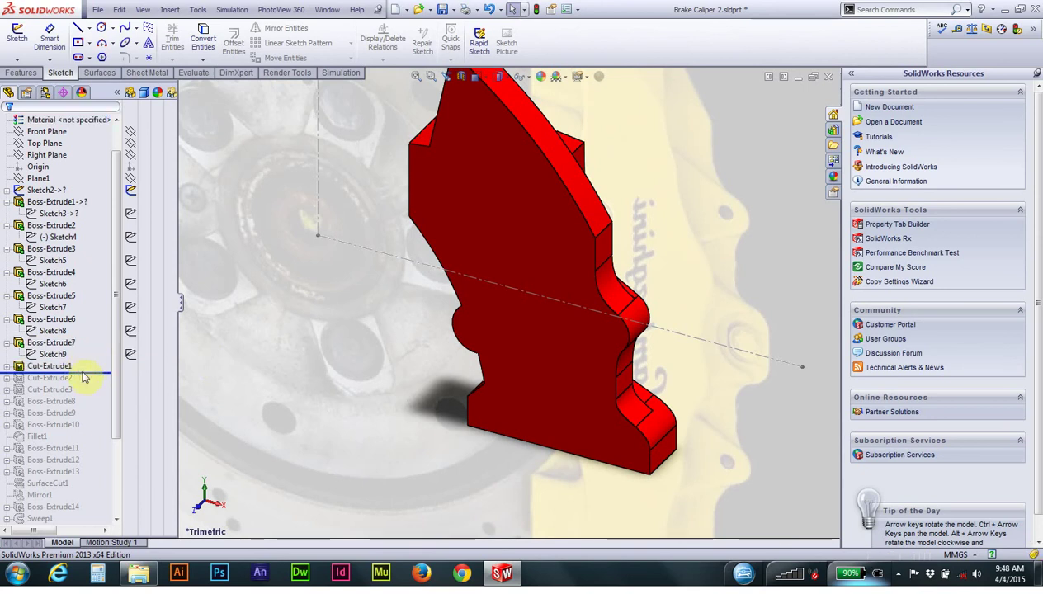
left_click(6, 367)
Step: Review Sketch10's Ø12 circle face-on, then exit the sketch and rebuild
right_click(40, 379)
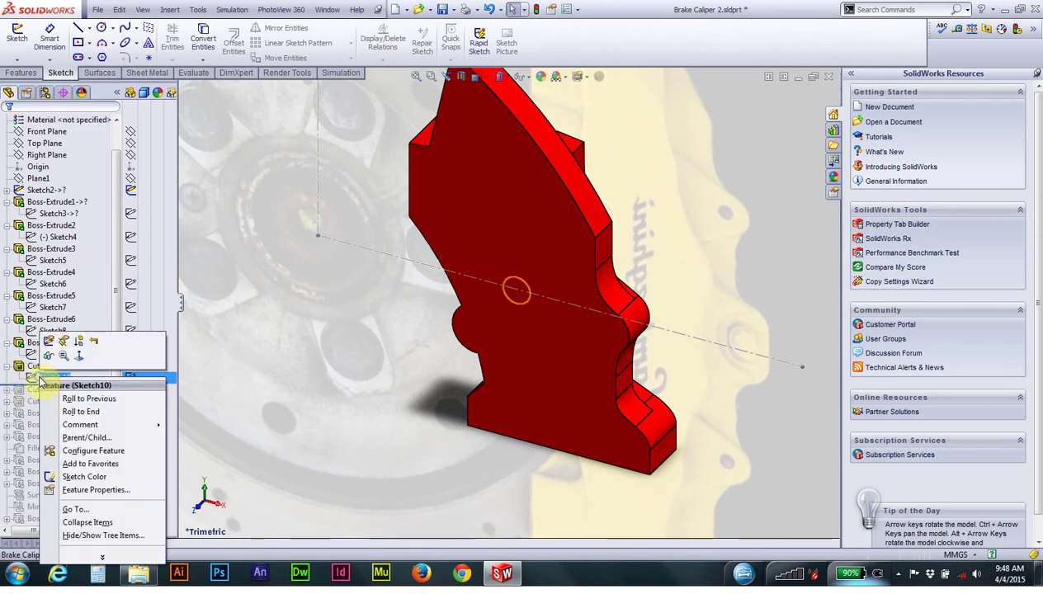
left_click(54, 350)
mouse_move(489, 322)
middle_mouse_down()
mouse_move(489, 385)
mouse_move(398, 381)
mouse_move(372, 426)
mouse_move(402, 414)
middle_mouse_up()
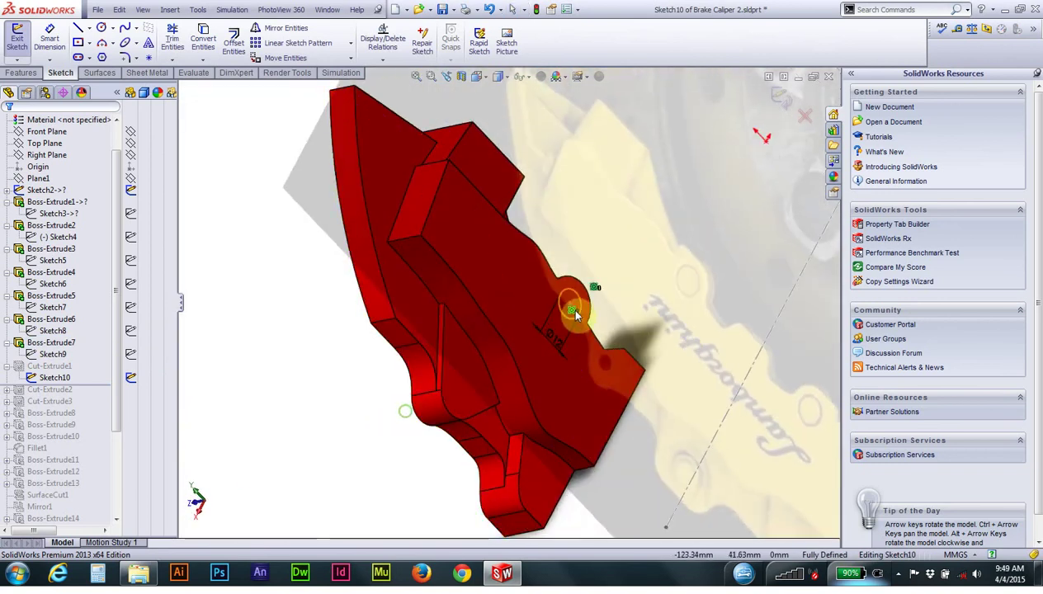
scroll(575, 318, "down", 2)
left_click(483, 77)
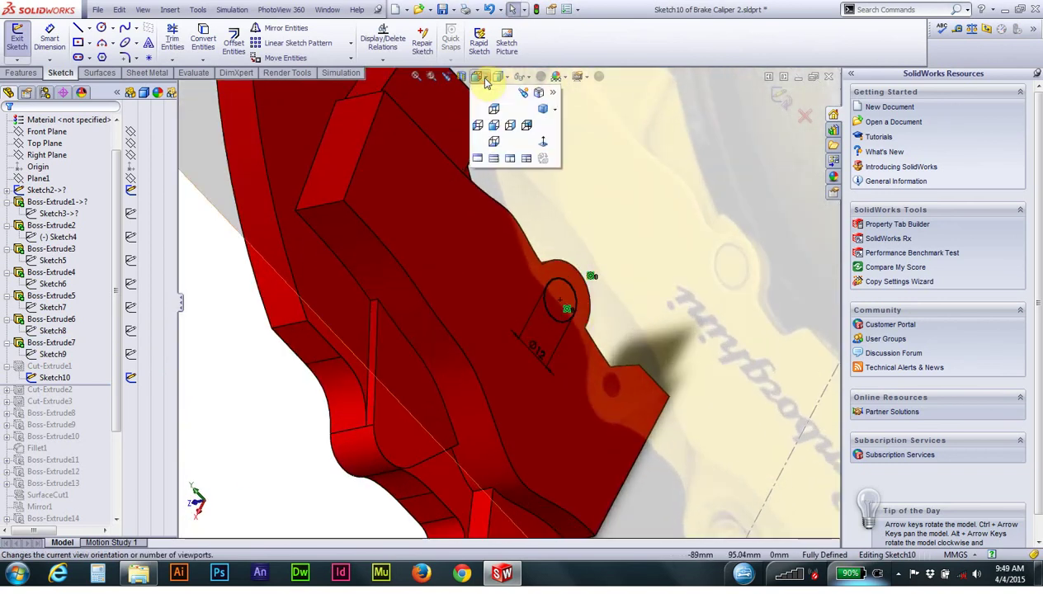
left_click(544, 144)
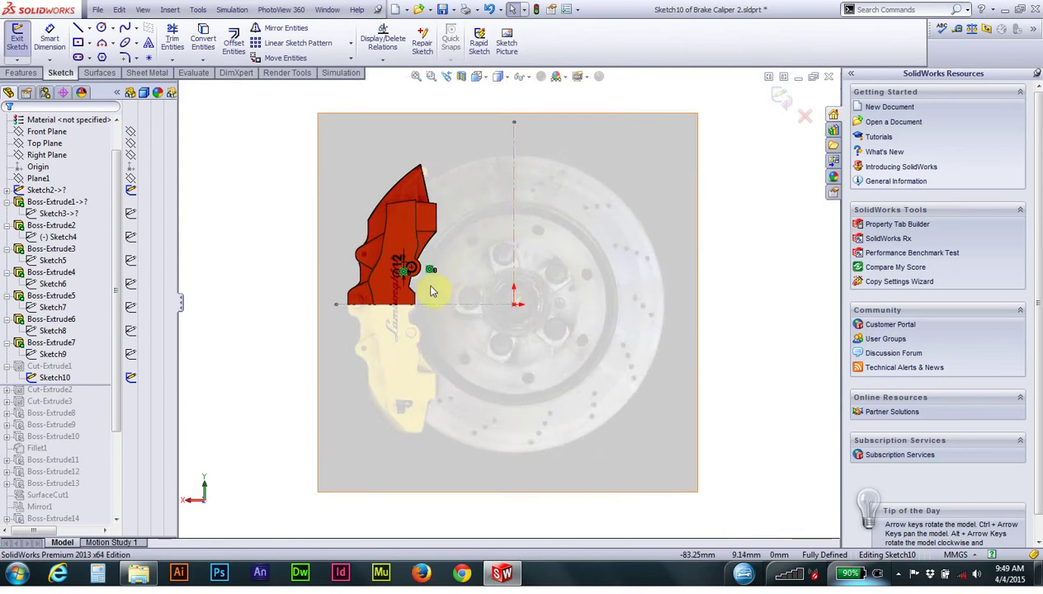
scroll(425, 276, "down", 2)
scroll(419, 265, "down", 3)
scroll(368, 275, "down", 2)
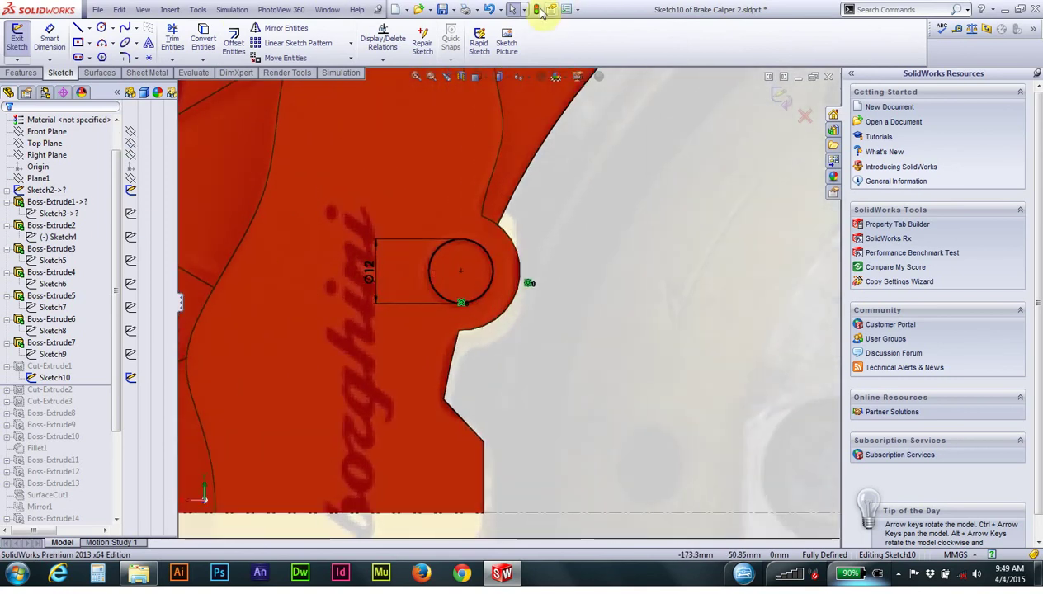
left_click(537, 9)
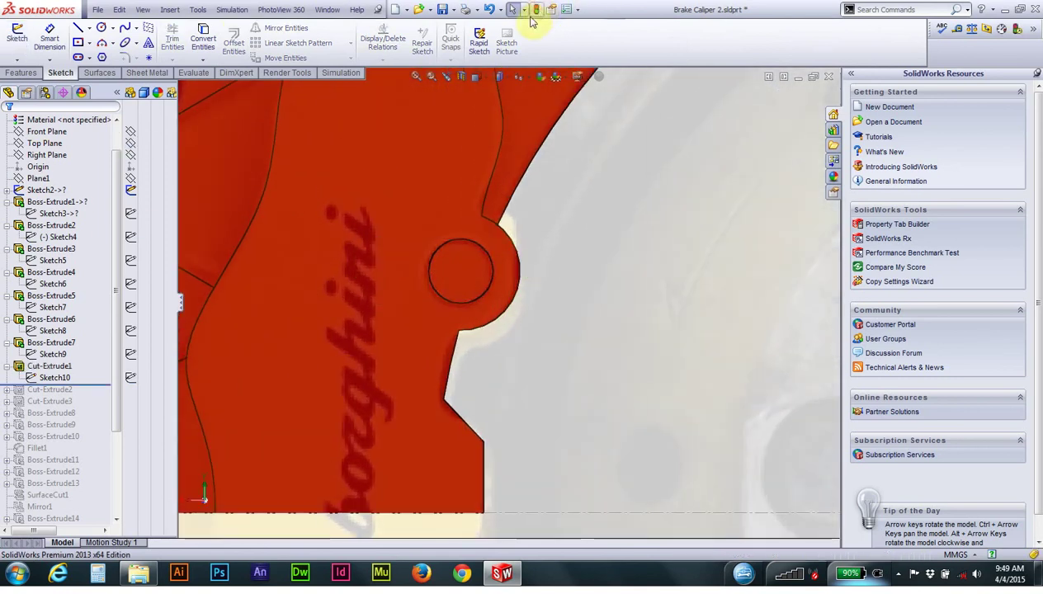
Step: Accept Cut-Extrude1 as a Blind 2.00 mm cut, recessing the Ø12 circle into the lug
right_click(47, 369)
left_click(55, 311)
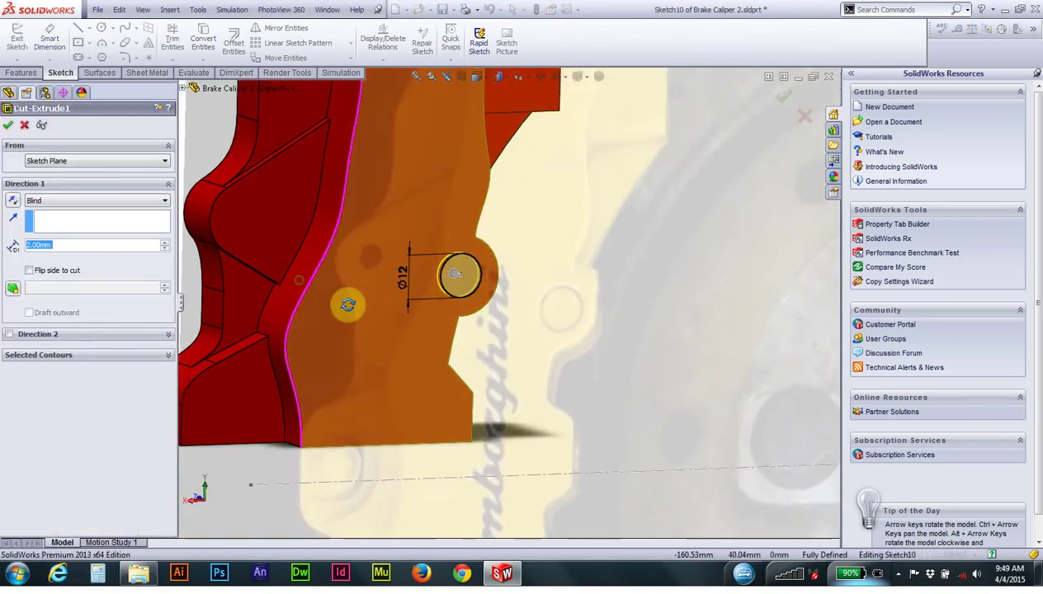
middle_click_drag(456, 273, 429, 254)
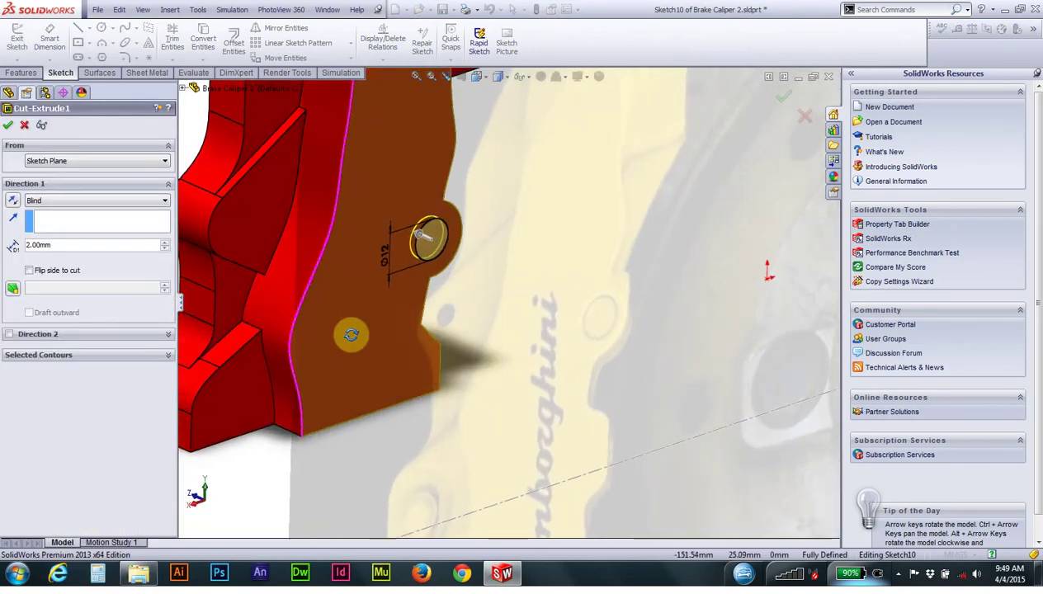
left_click(6, 125)
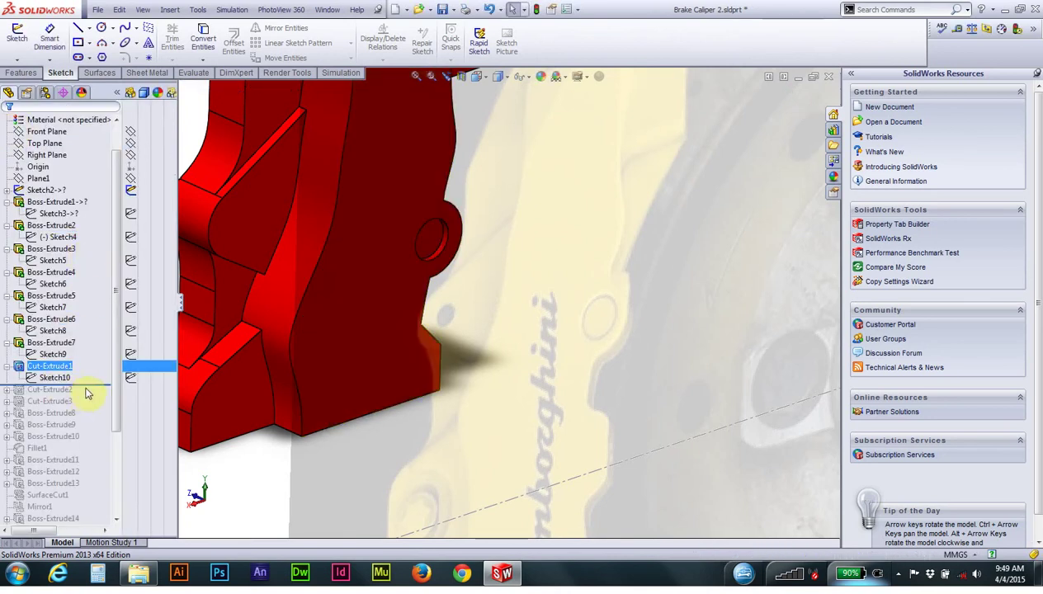
Step: Roll the history forward to Cut-Extrude2 and review its Sketch11, then exit it
left_click_drag(90, 396, 93, 401)
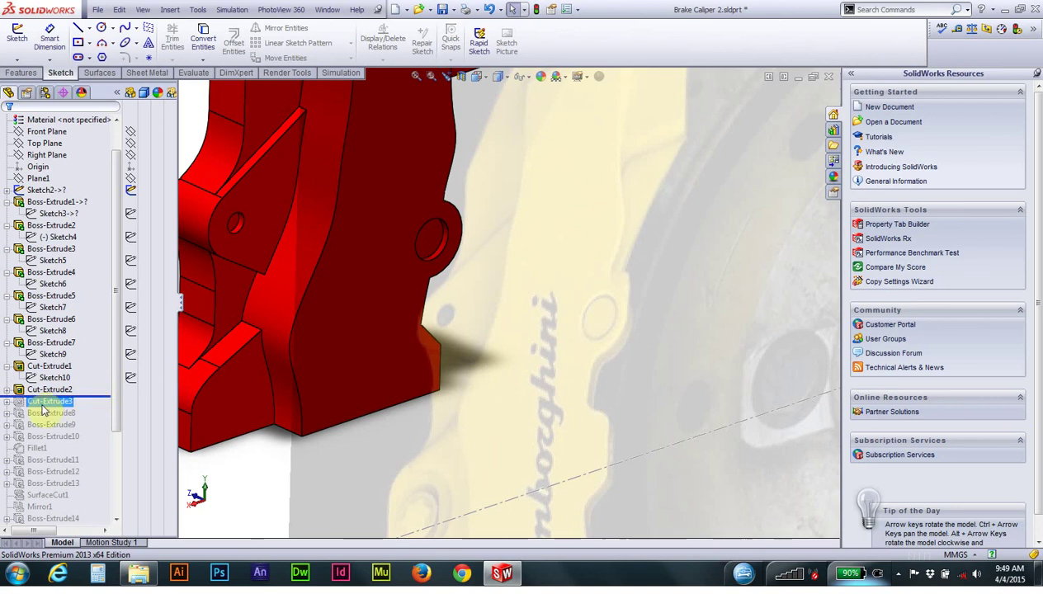
left_click(7, 394)
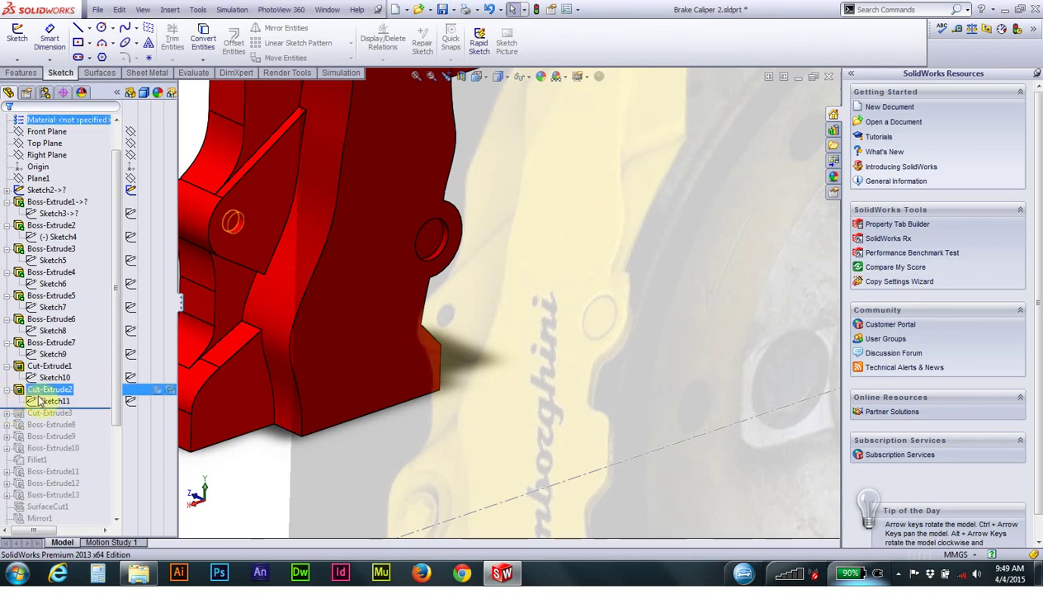
right_click(49, 401)
left_click(59, 363)
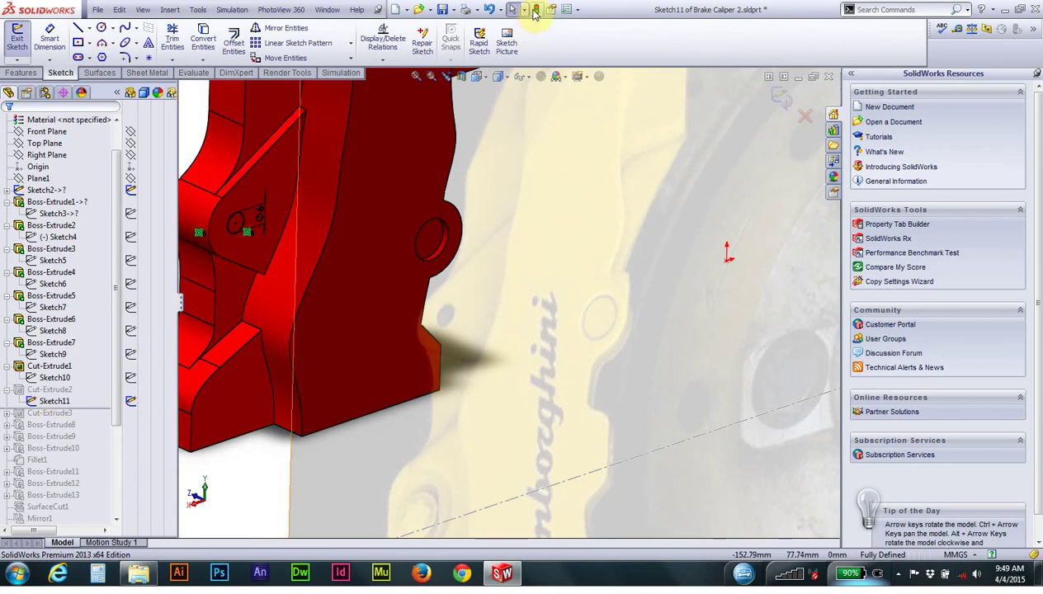
left_click(535, 11)
Step: Accept Cut-Extrude2 as a Blind 2.00 mm cut for the Ø6 hole
right_click(58, 386)
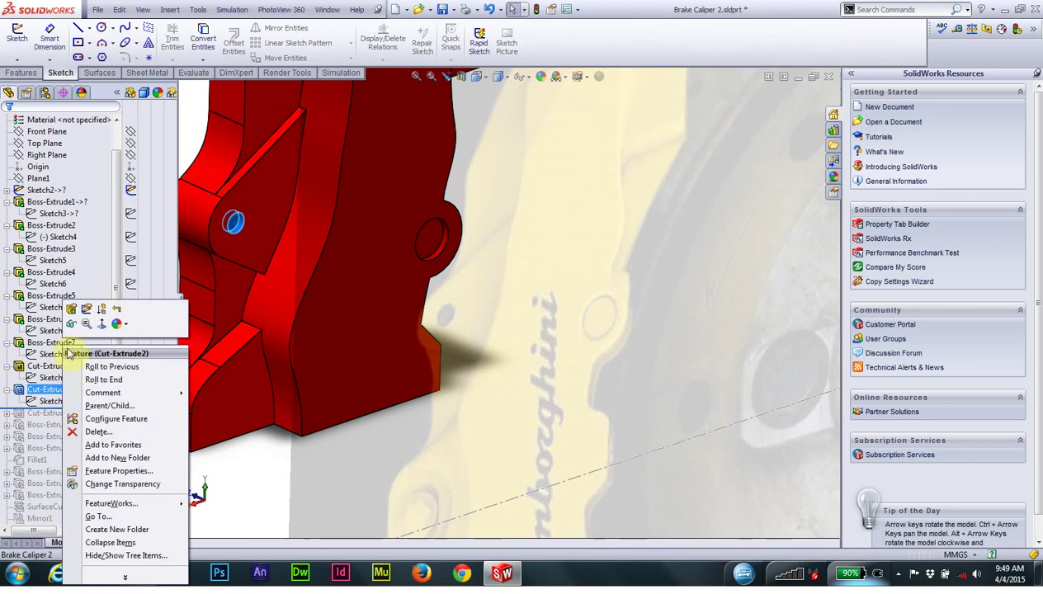
left_click(75, 308)
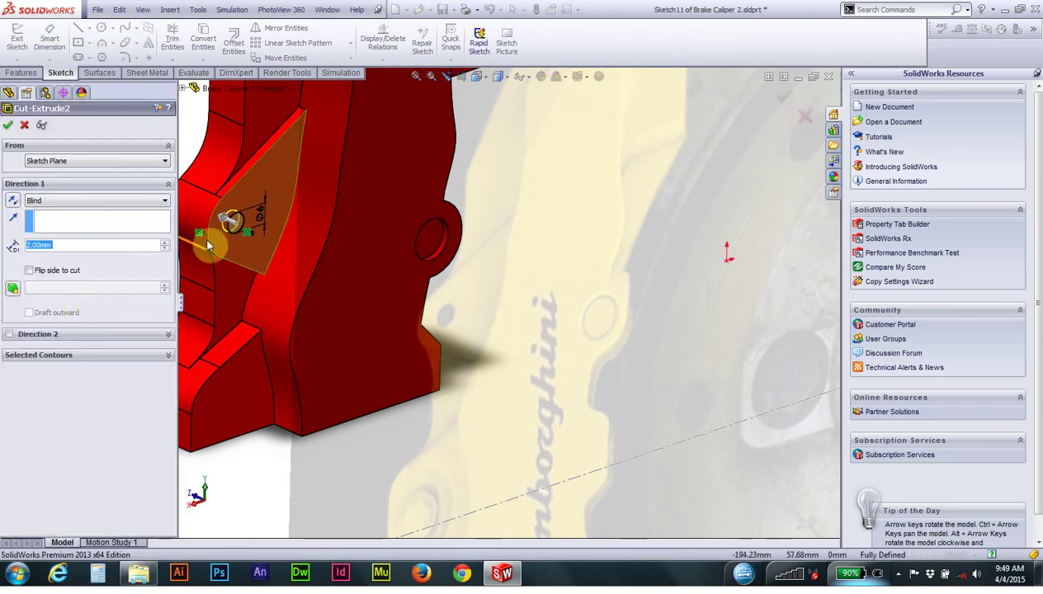
left_click(10, 127)
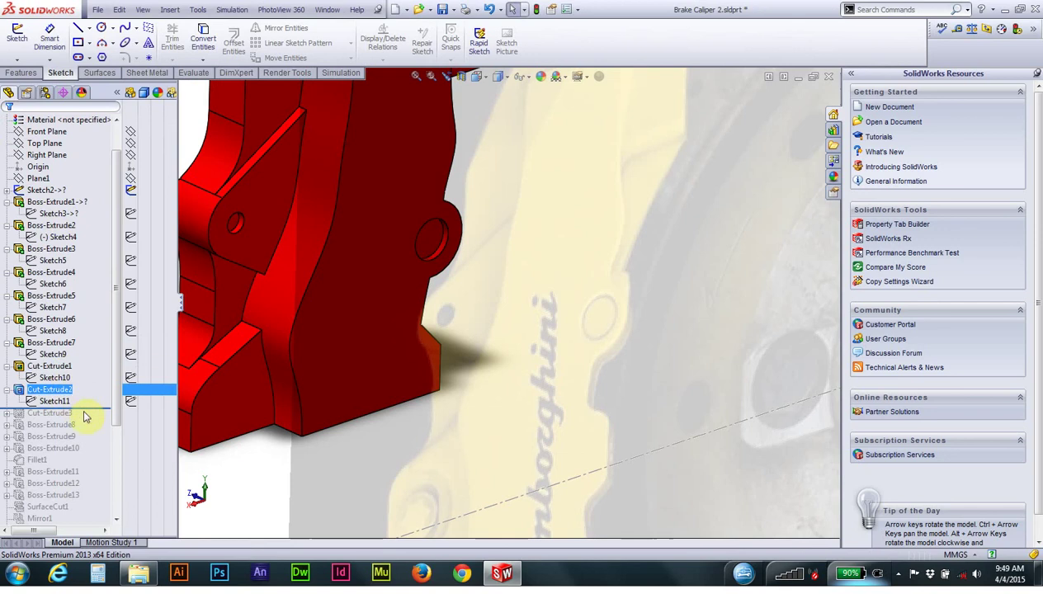
Step: Roll the history forward to Cut-Extrude3 and open Sketch12 for editing
left_click_drag(98, 413, 92, 421)
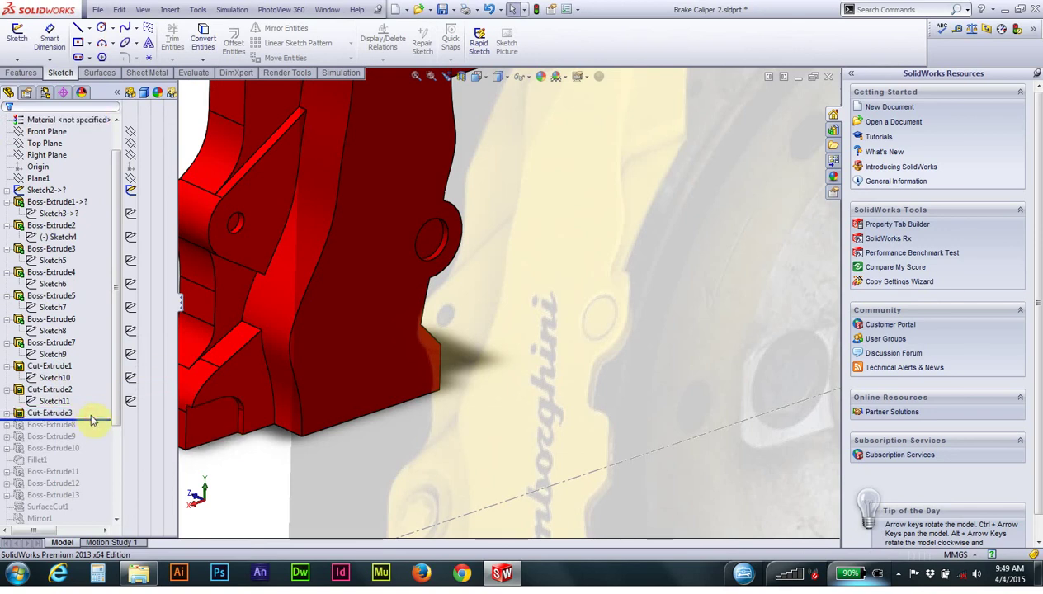
scroll(229, 446, "up", 3)
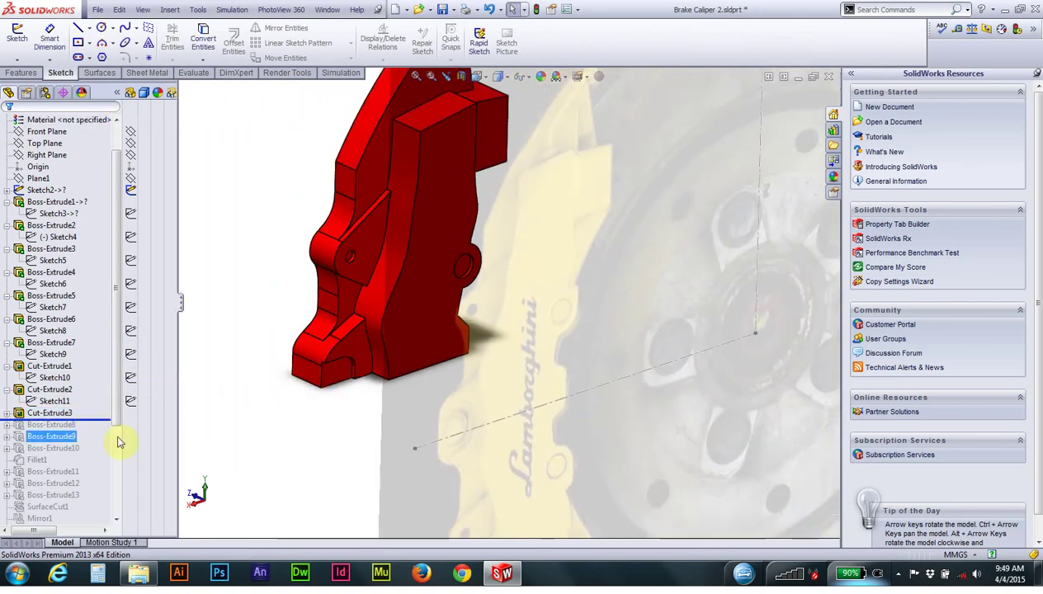
left_click(8, 413)
left_click(54, 424)
right_click(55, 424)
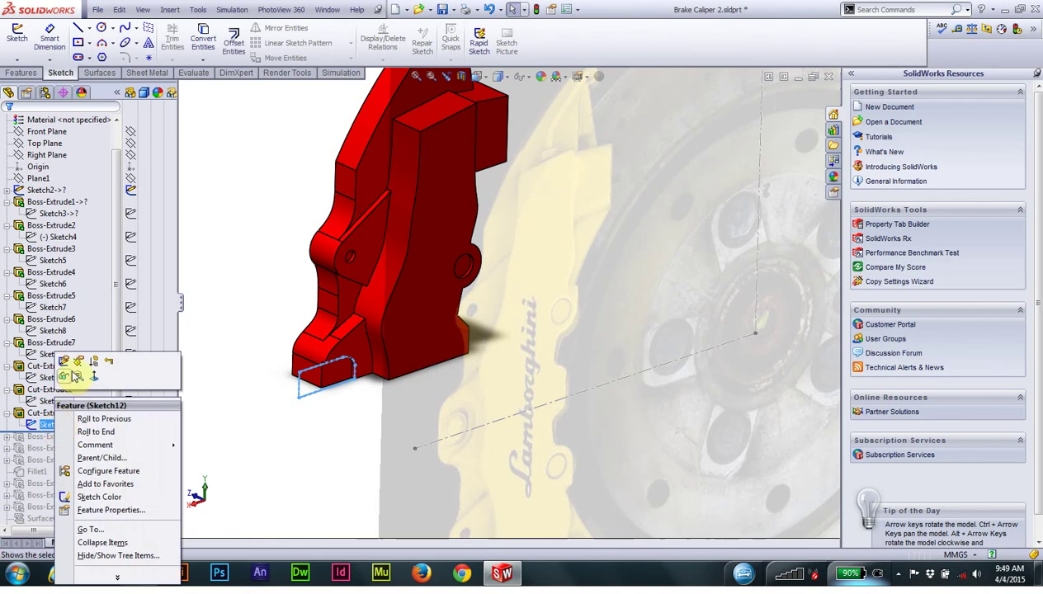
left_click(63, 360)
Step: Review Sketch12's 27/35/13 rounded-corner profile face-on, then exit to rebuild Cut-Extrude3
scroll(313, 427, "down", 5)
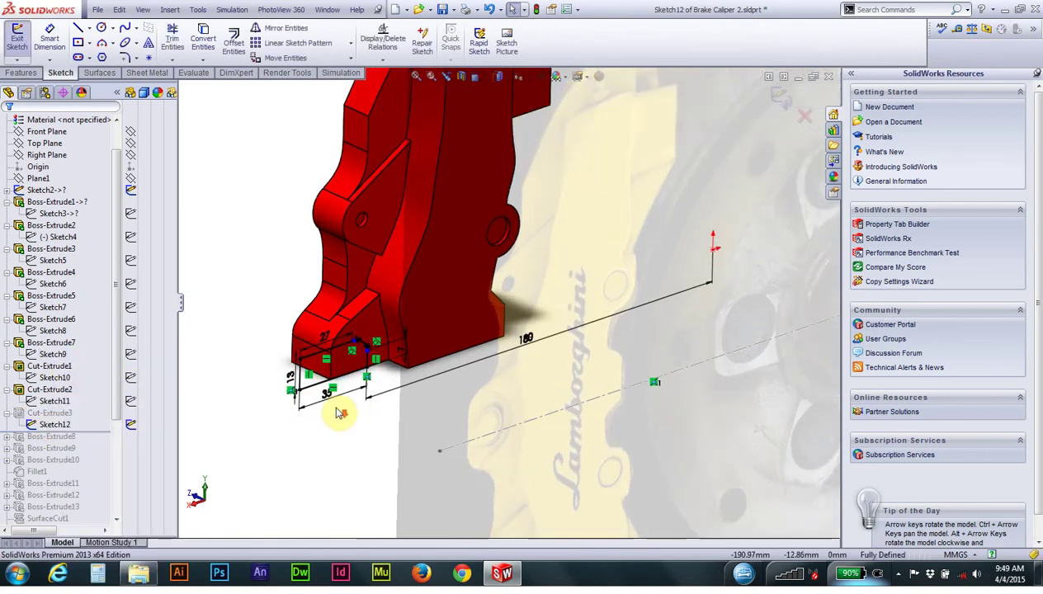
mouse_move(338, 380)
middle_mouse_down()
mouse_move(376, 288)
mouse_move(354, 305)
mouse_move(339, 385)
middle_mouse_up()
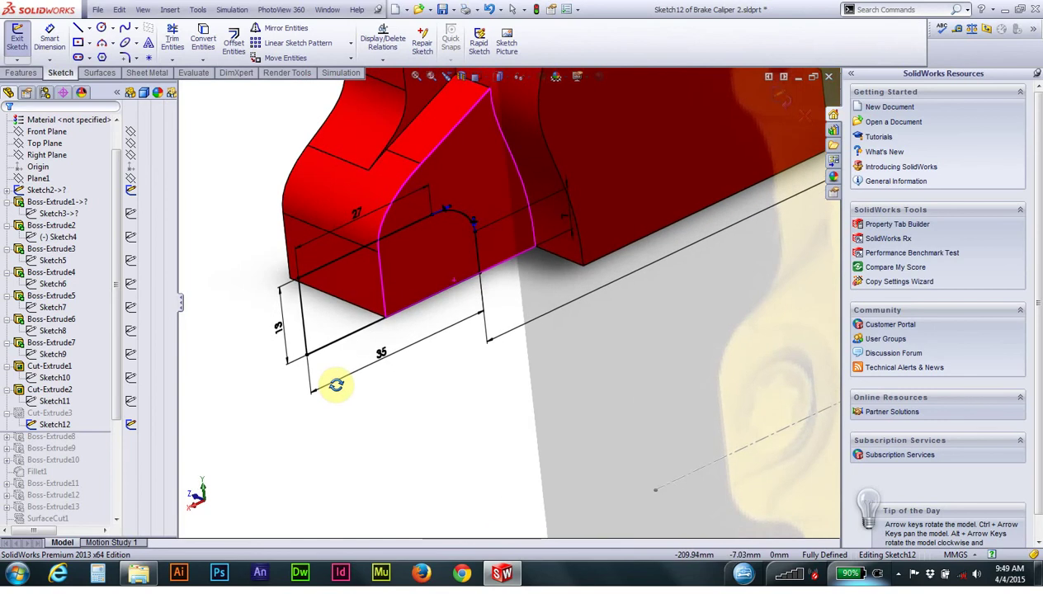
left_click(477, 77)
left_click(543, 145)
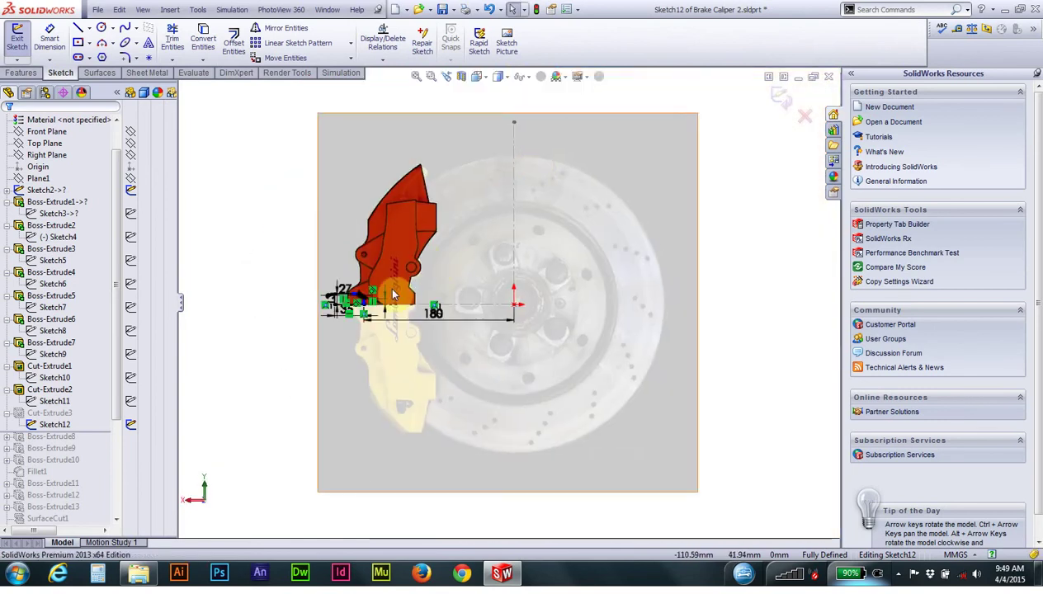
scroll(354, 363, "down", 2)
scroll(366, 342, "down", 3)
scroll(368, 342, "down", 2)
scroll(408, 255, "down", 1)
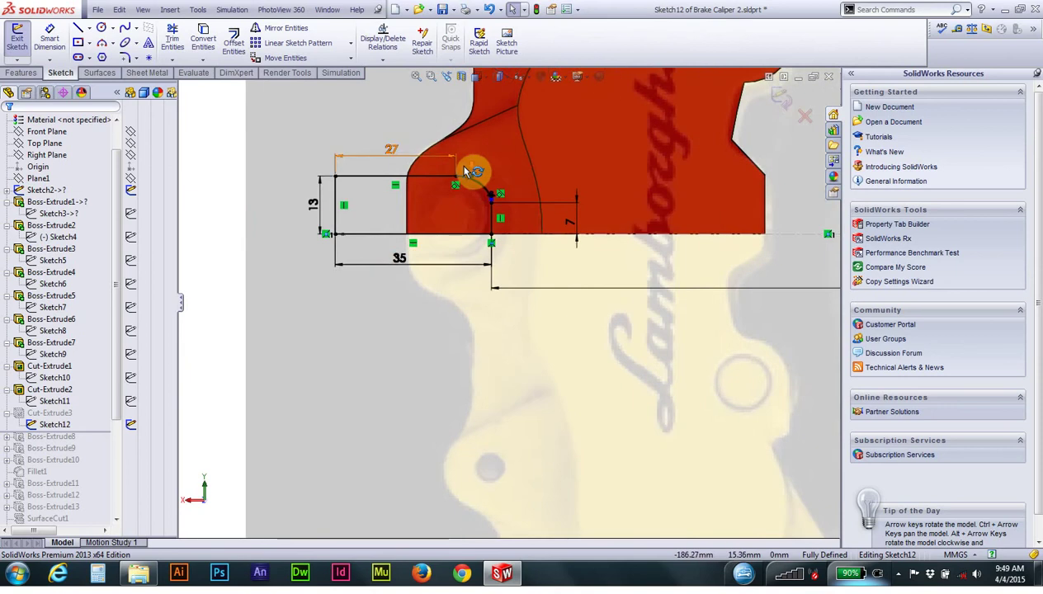
scroll(476, 175, "down", 2)
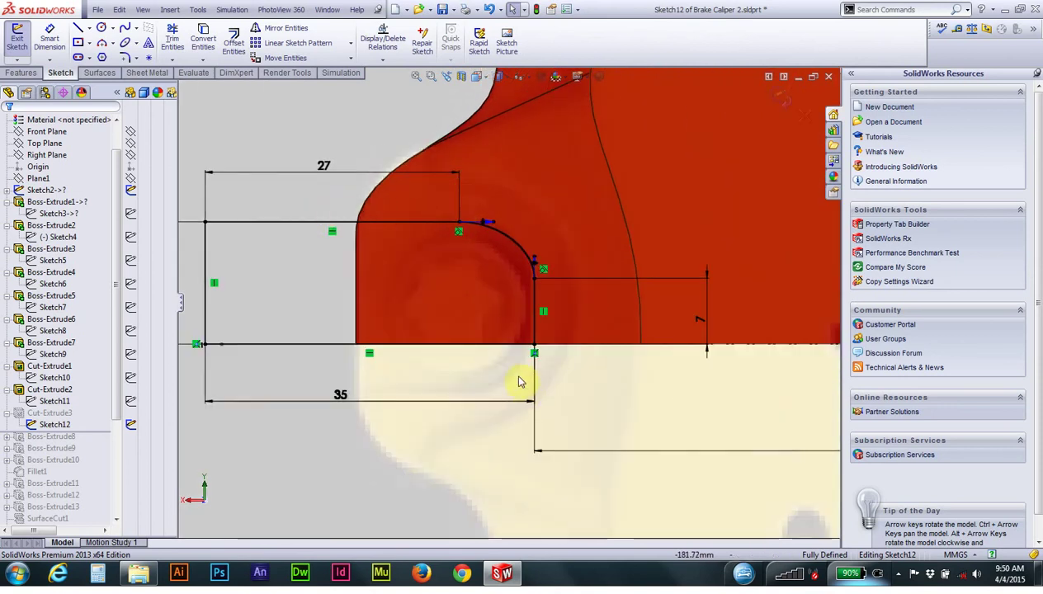
scroll(419, 274, "up", 2)
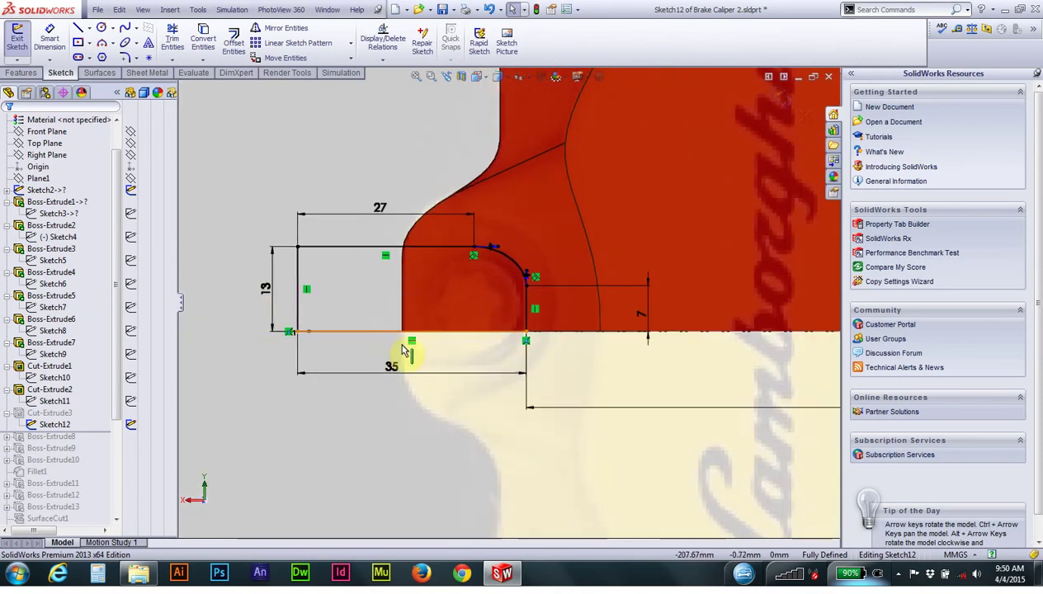
scroll(446, 351, "up", 2)
scroll(466, 340, "down", 1)
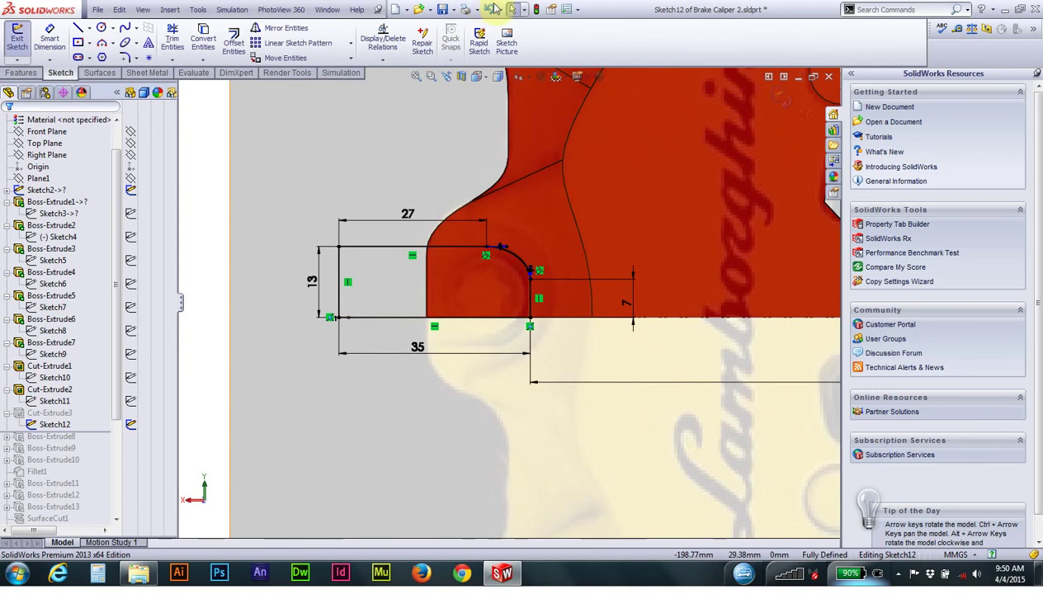
left_click(536, 9)
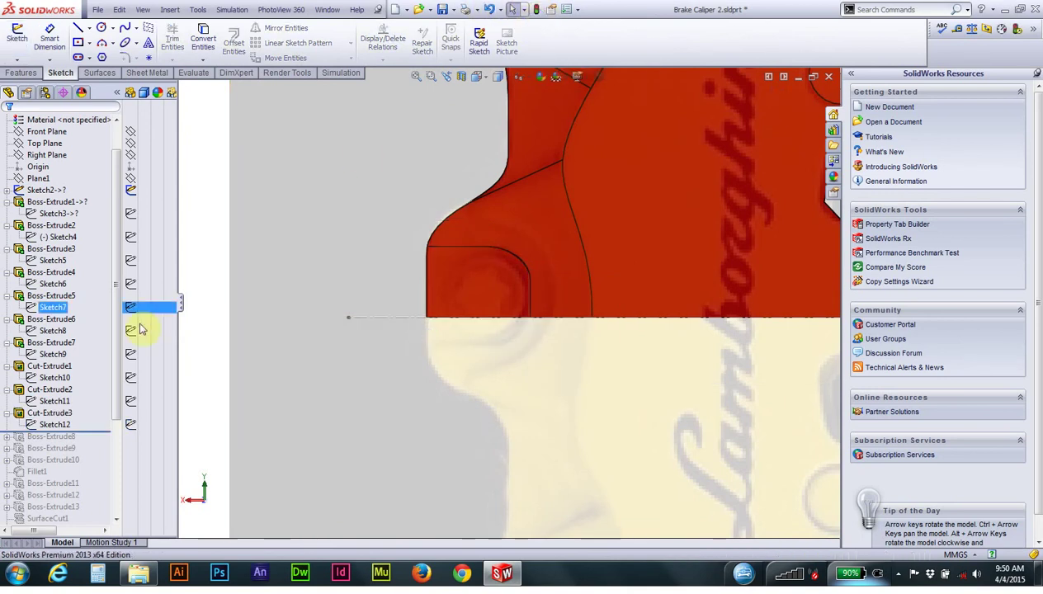
Step: Open Sketch13 under Boss-Extrude8 for editing
mouse_move(386, 242)
middle_mouse_down()
mouse_move(402, 260)
mouse_move(472, 263)
middle_mouse_up()
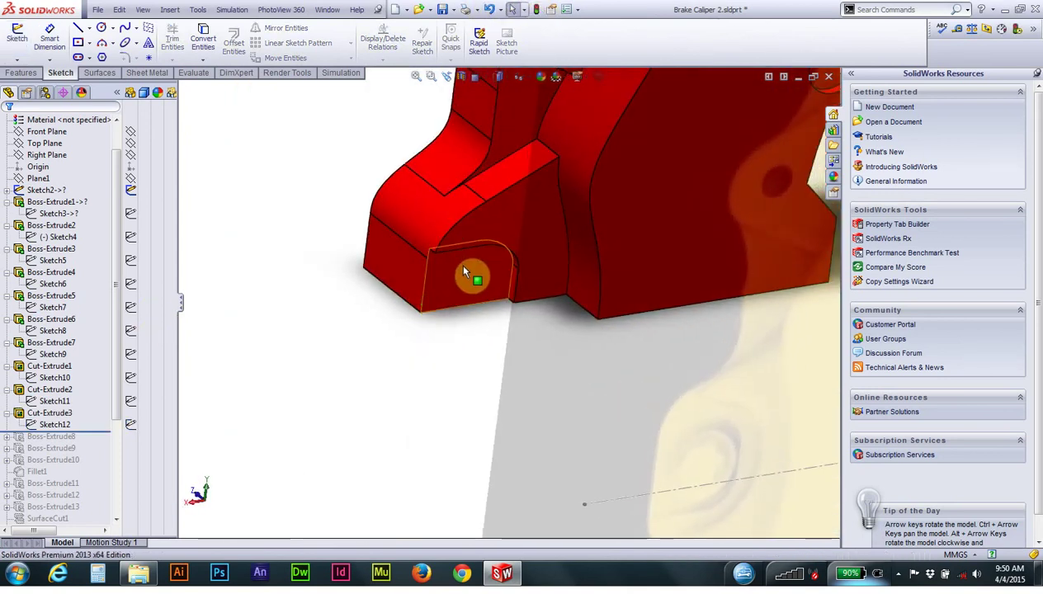
left_click(61, 437)
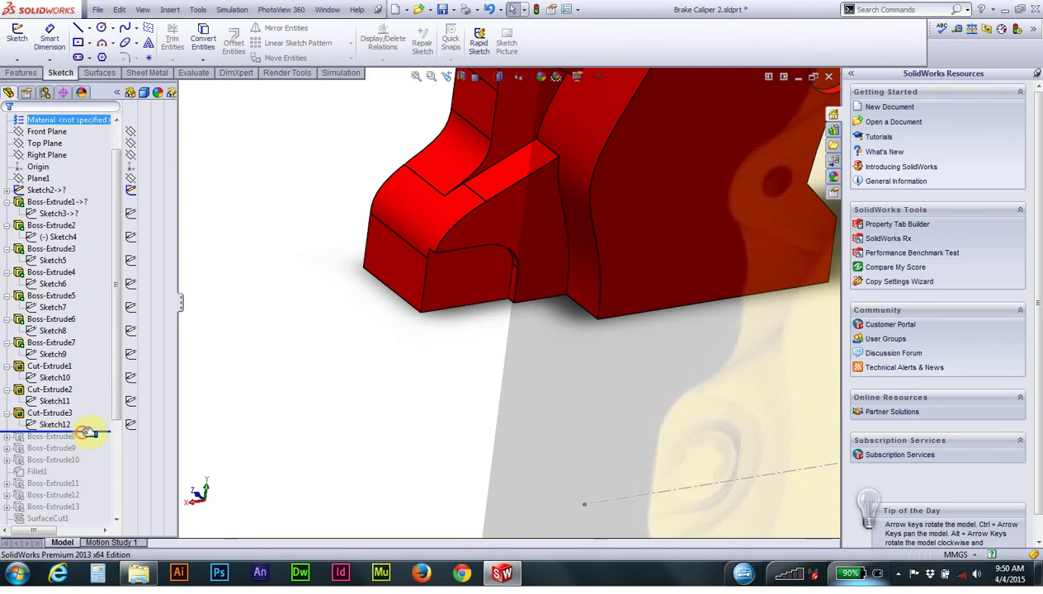
left_click(8, 437)
left_click(45, 448)
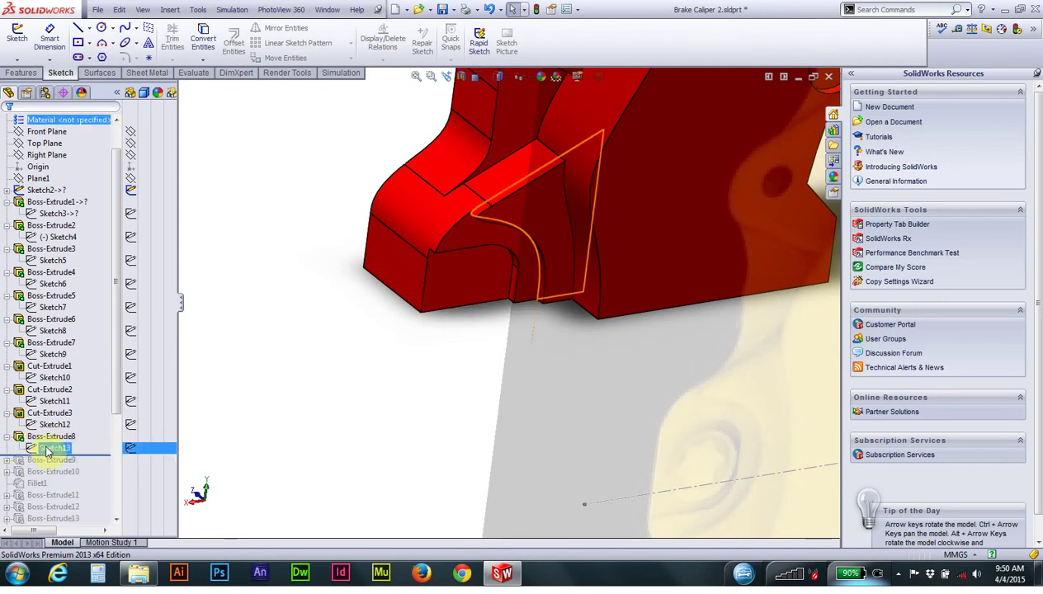
right_click(47, 450)
left_click(53, 359)
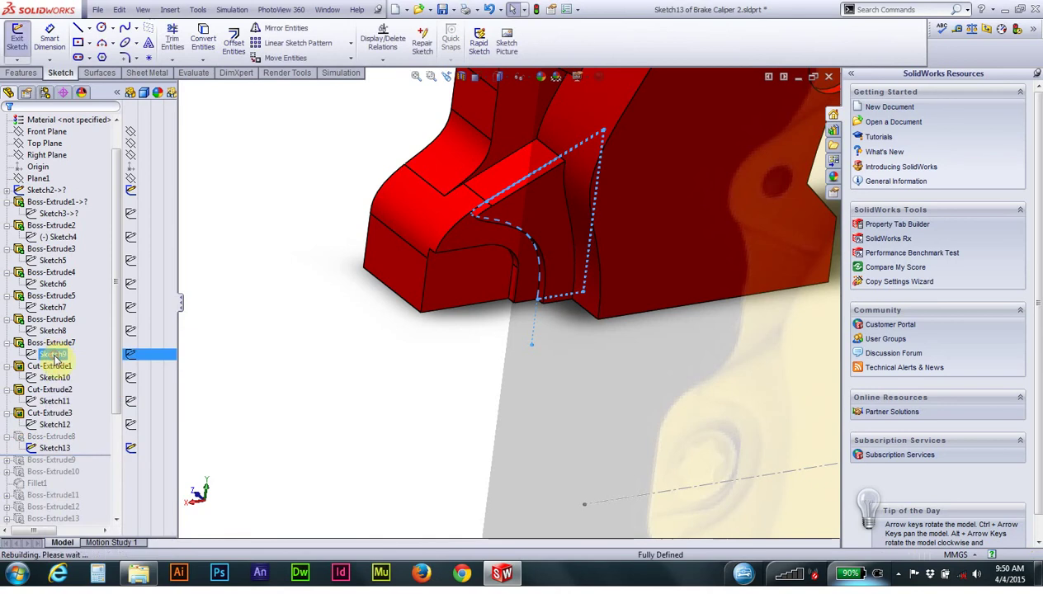
Step: In Sketch13 viewed face-on, join the slanted line's top to the vertical line and rebuild
scroll(555, 185, "down", 2)
scroll(578, 182, "down", 2)
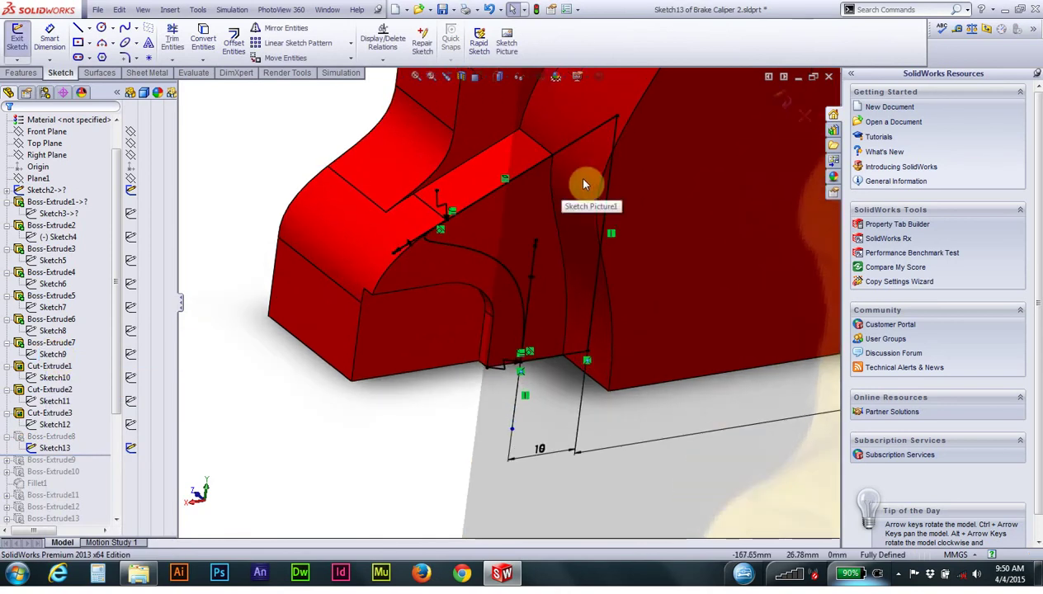
left_click(477, 76)
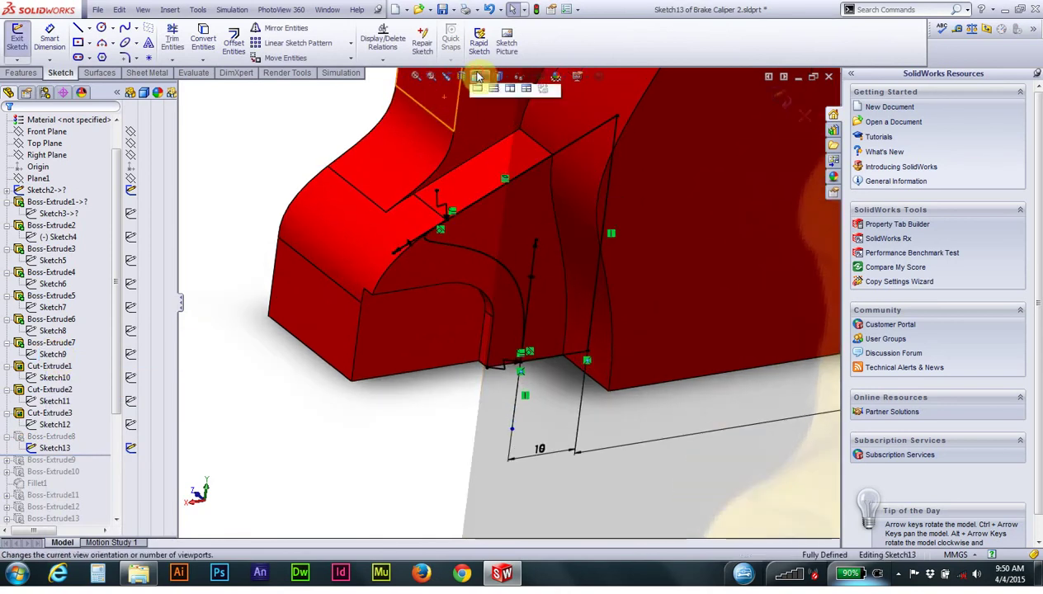
left_click(535, 139)
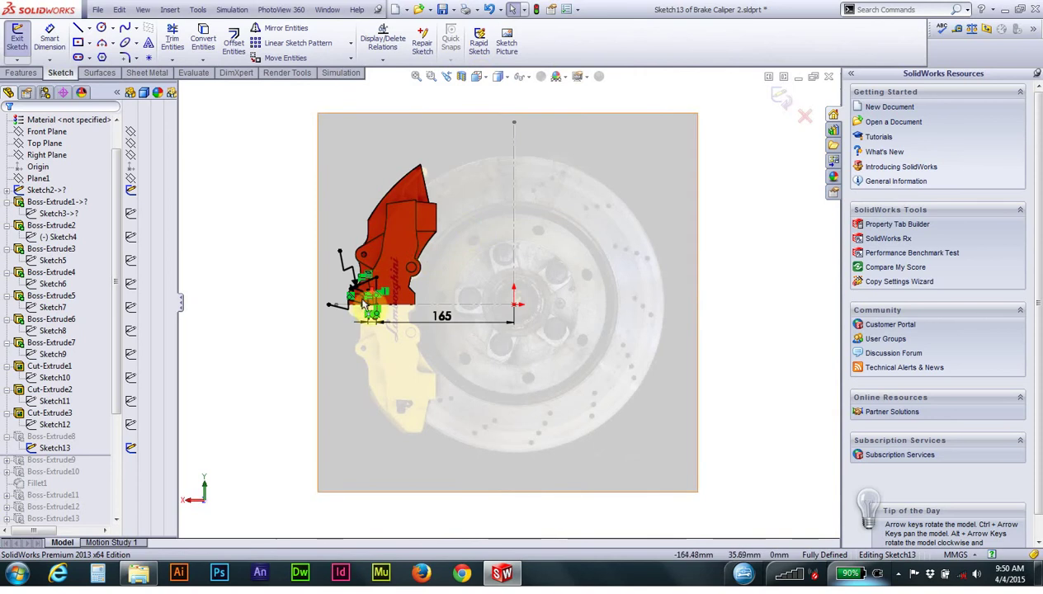
scroll(363, 304, "down", 2)
scroll(379, 302, "down", 2)
scroll(396, 300, "down", 2)
scroll(413, 297, "down", 2)
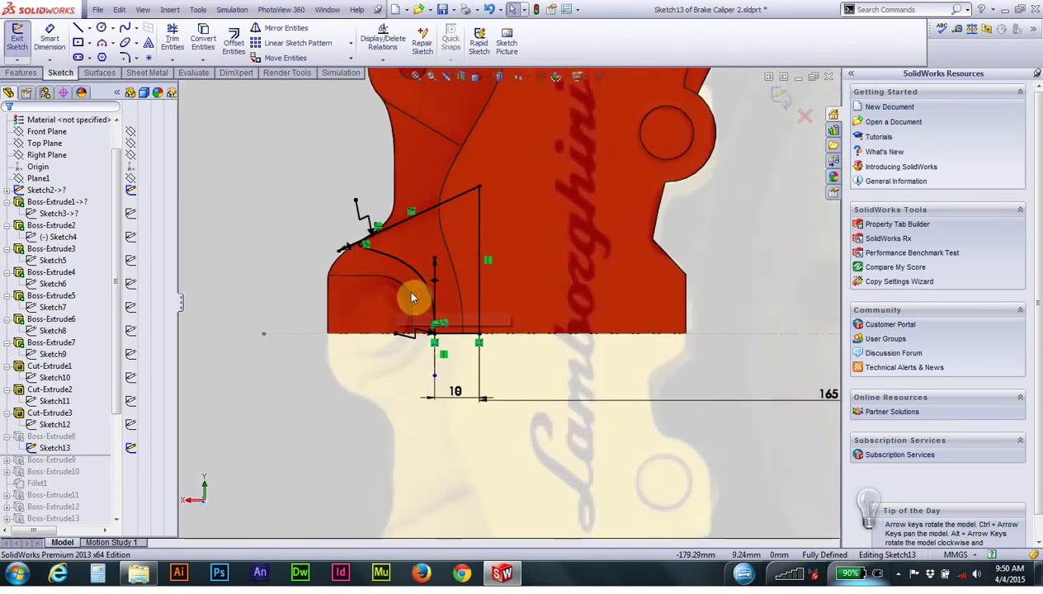
scroll(409, 294, "down", 2)
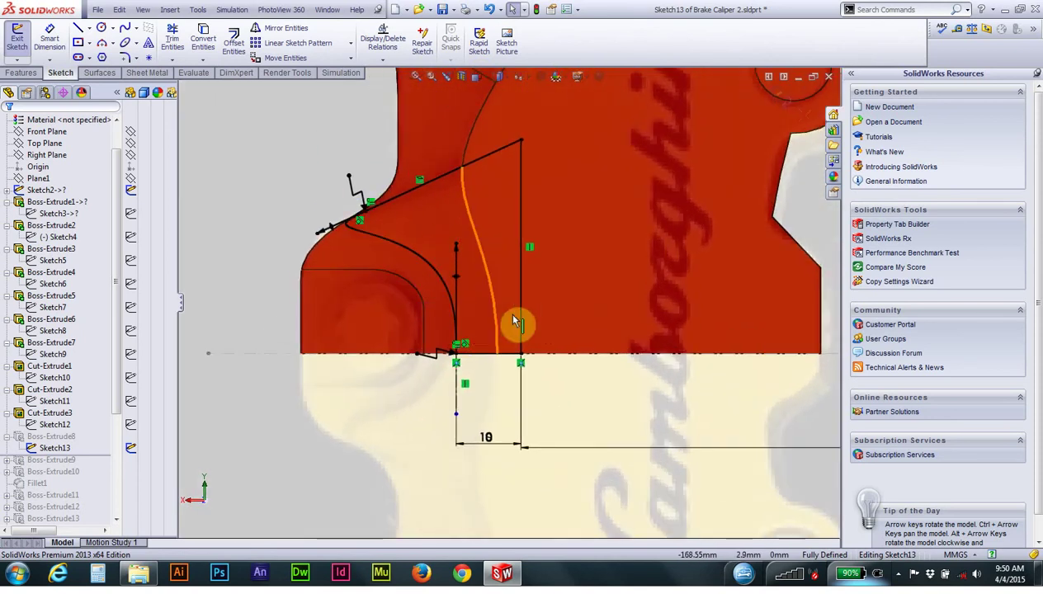
left_click_drag(510, 149, 520, 141)
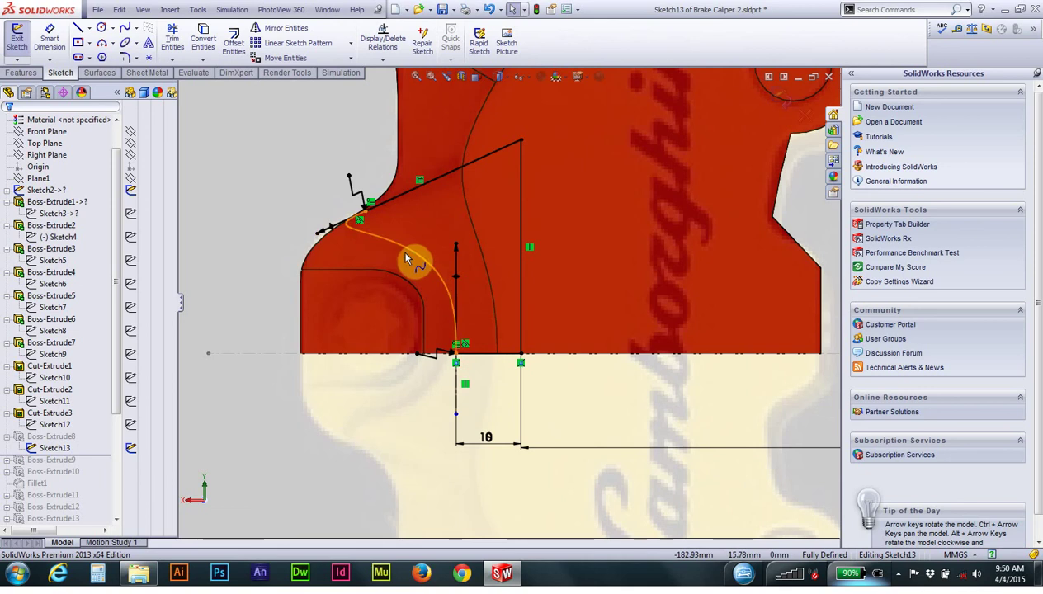
left_click(536, 9)
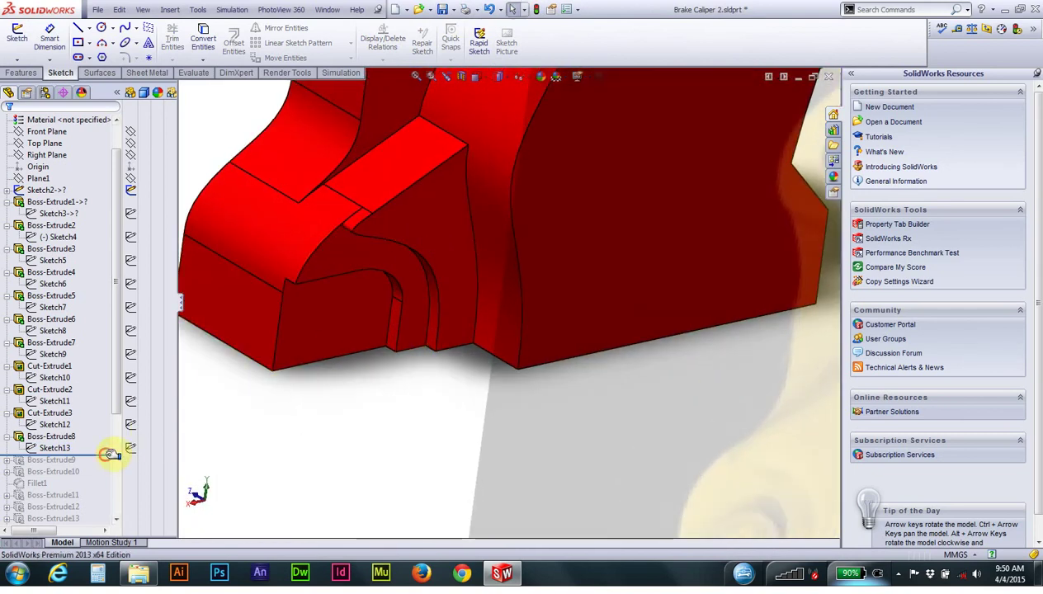
Step: Roll the history forward to Boss-Extrude9 and review its Sketch14 circle
left_click_drag(110, 454, 108, 464)
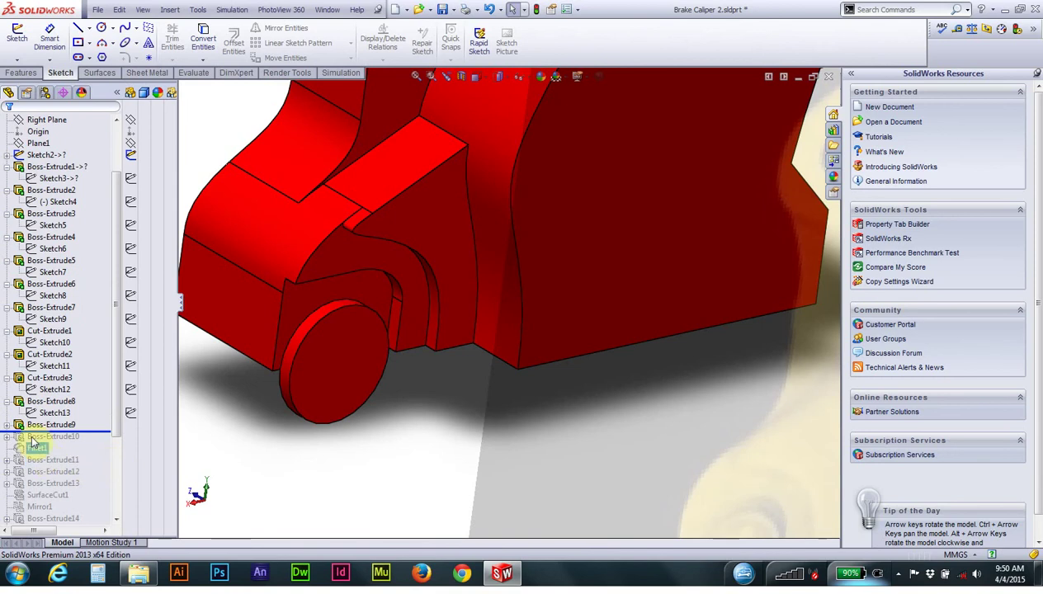
right_click(43, 435)
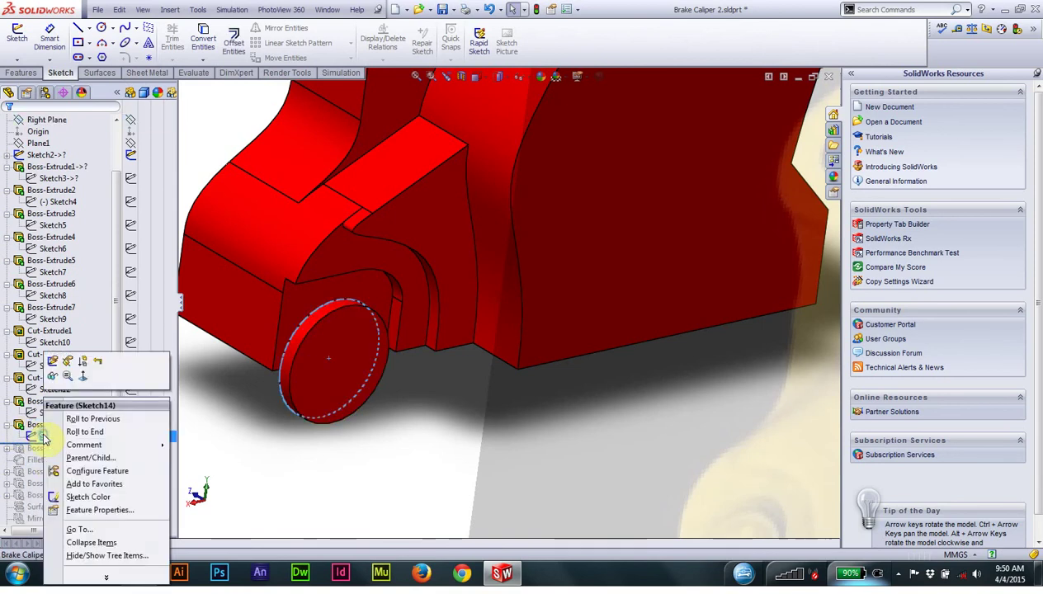
left_click(52, 362)
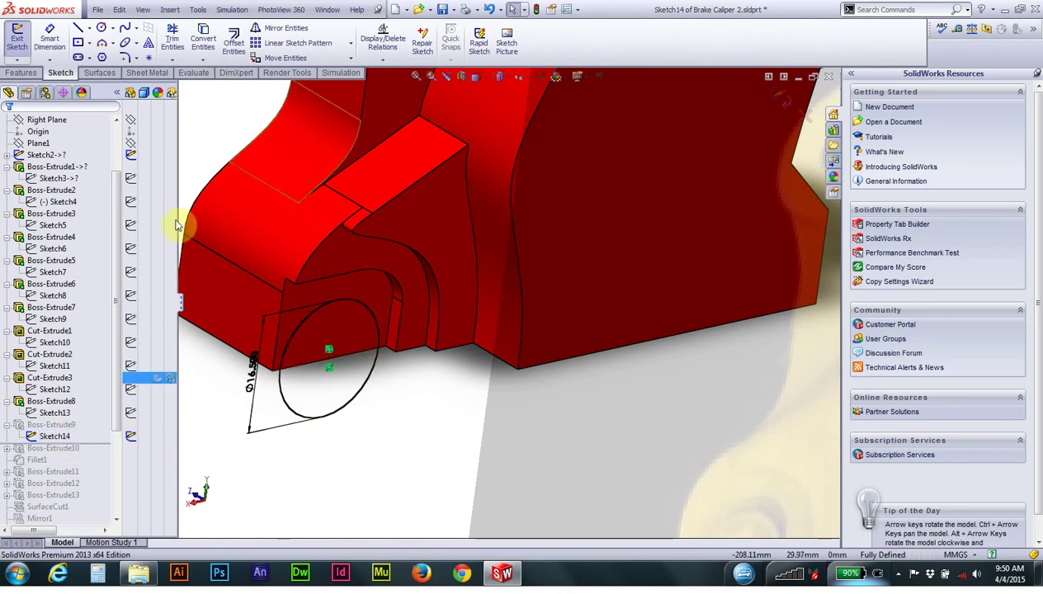
left_click(546, 12)
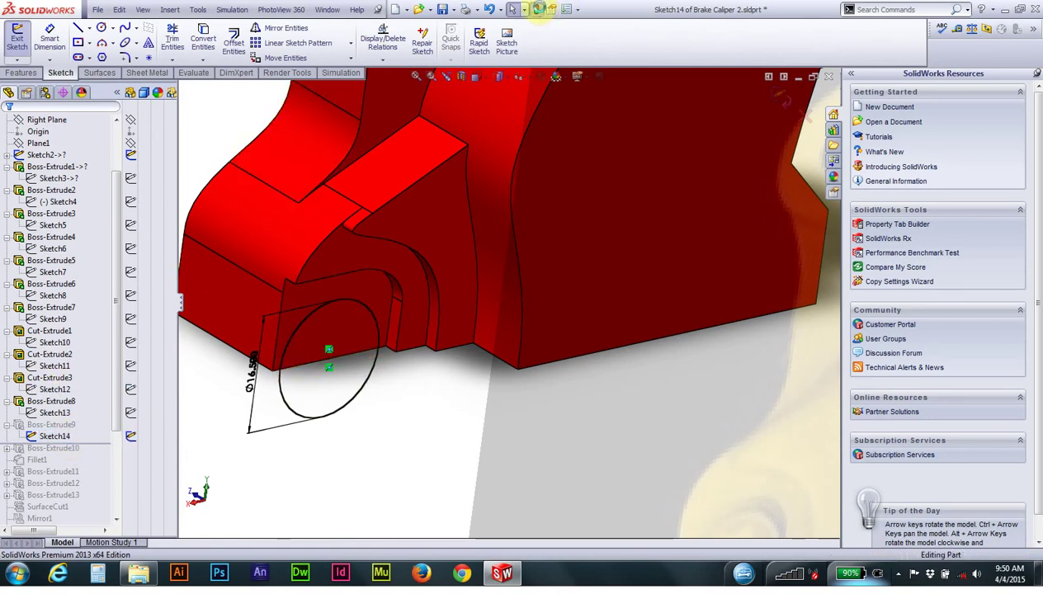
Step: Accept Boss-Extrude9 unchanged as a Blind 2.00 mm round boss
right_click(44, 426)
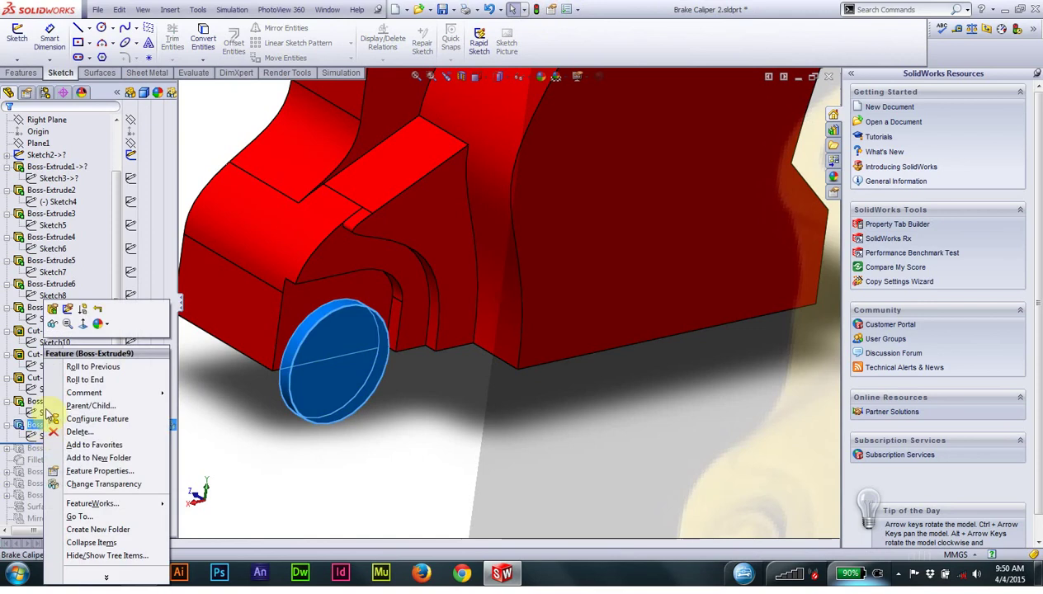
left_click(52, 310)
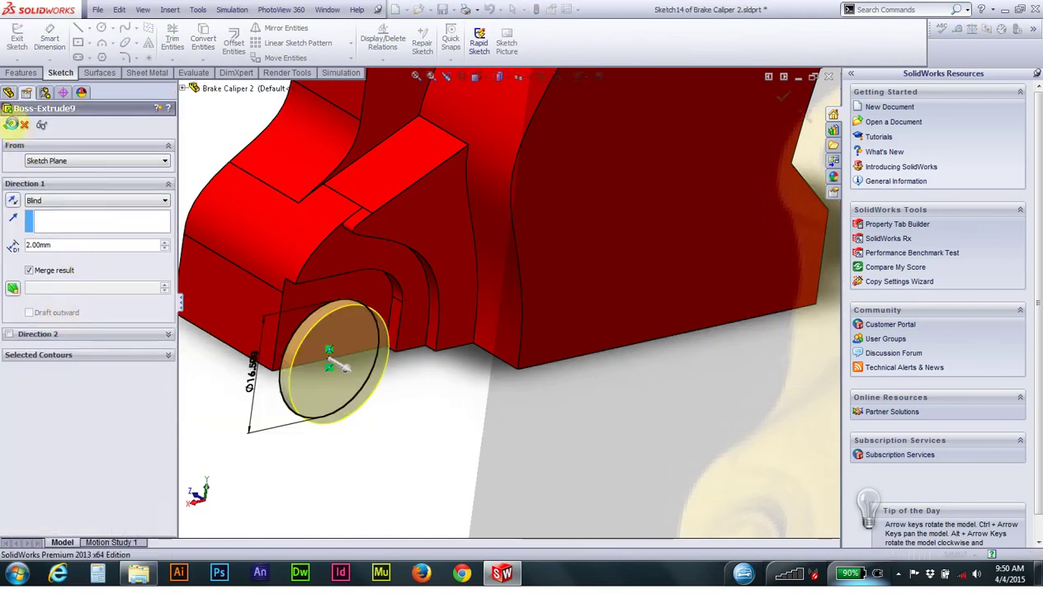
key("Return")
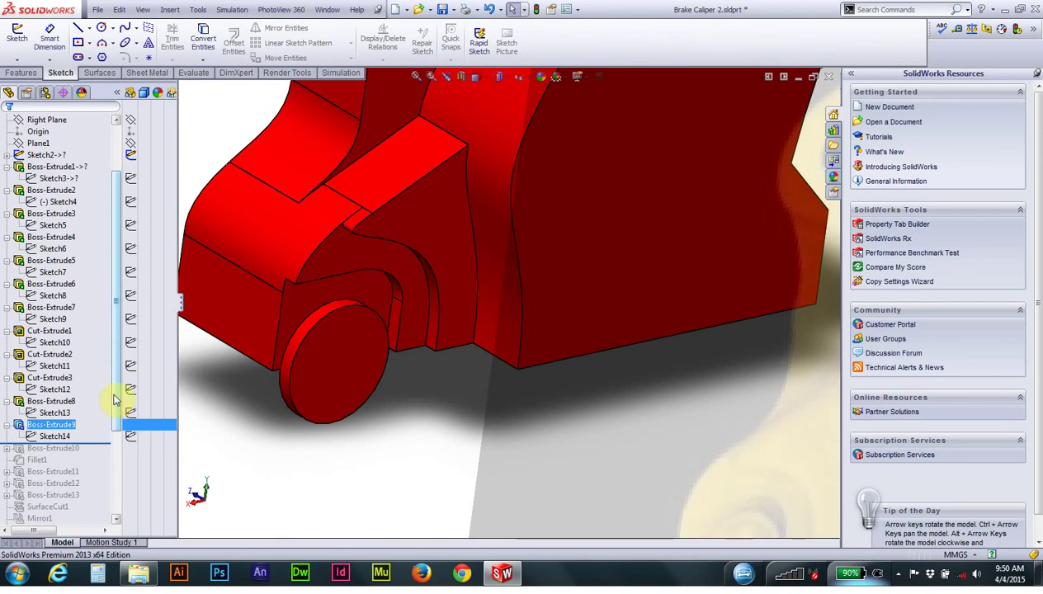
Step: Restore the Boss-Extrude10 hex nut after reviewing Sketch15, then roll forward to include Fillet1
mouse_move(116, 395)
left_mouse_down()
mouse_move(113, 415)
mouse_move(96, 419)
left_mouse_up()
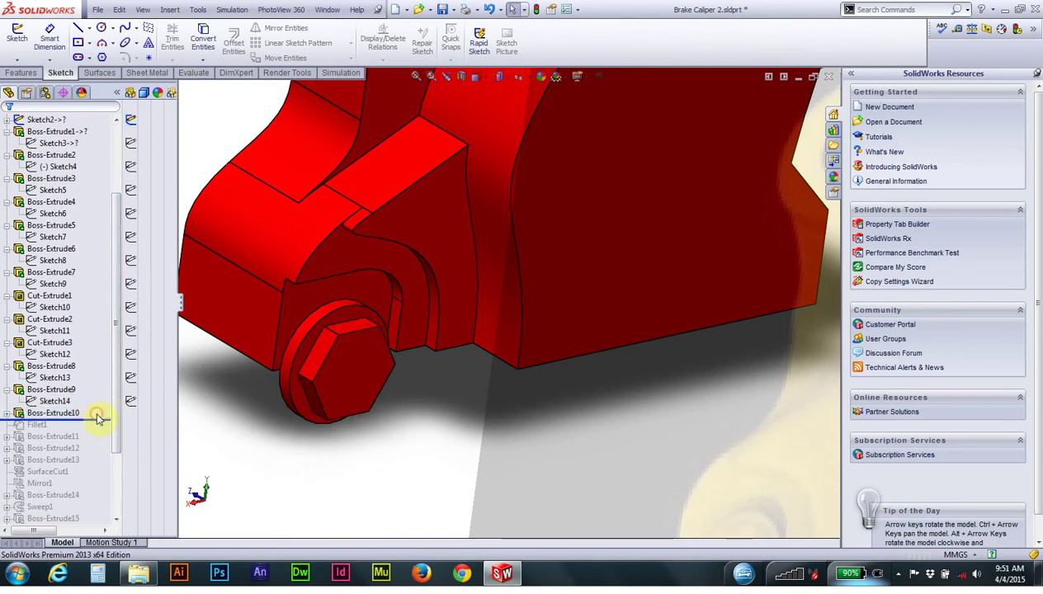
left_click(54, 413)
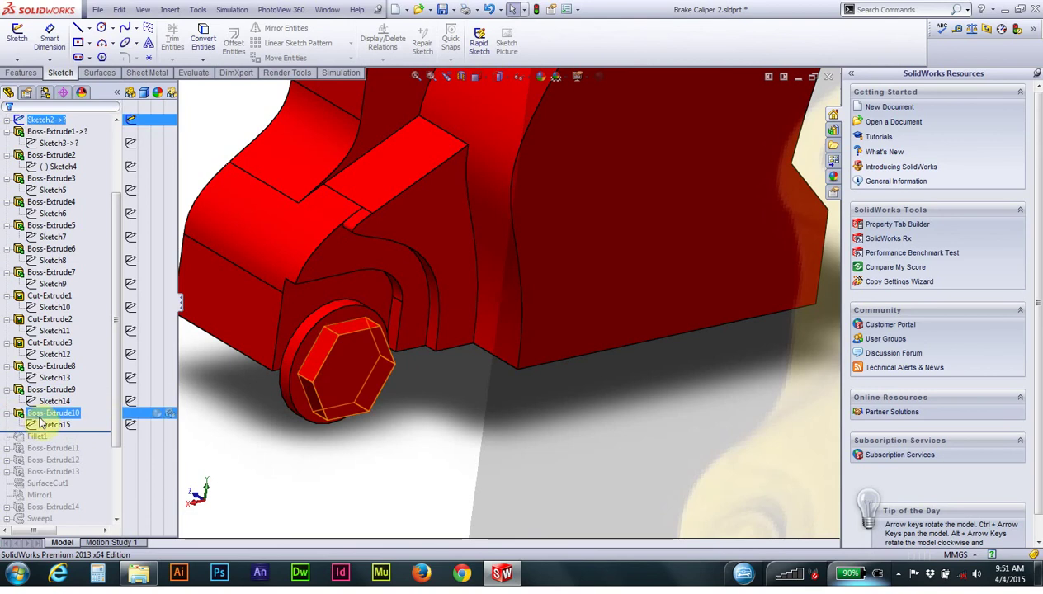
left_click(48, 425)
right_click(48, 431)
left_click(70, 356)
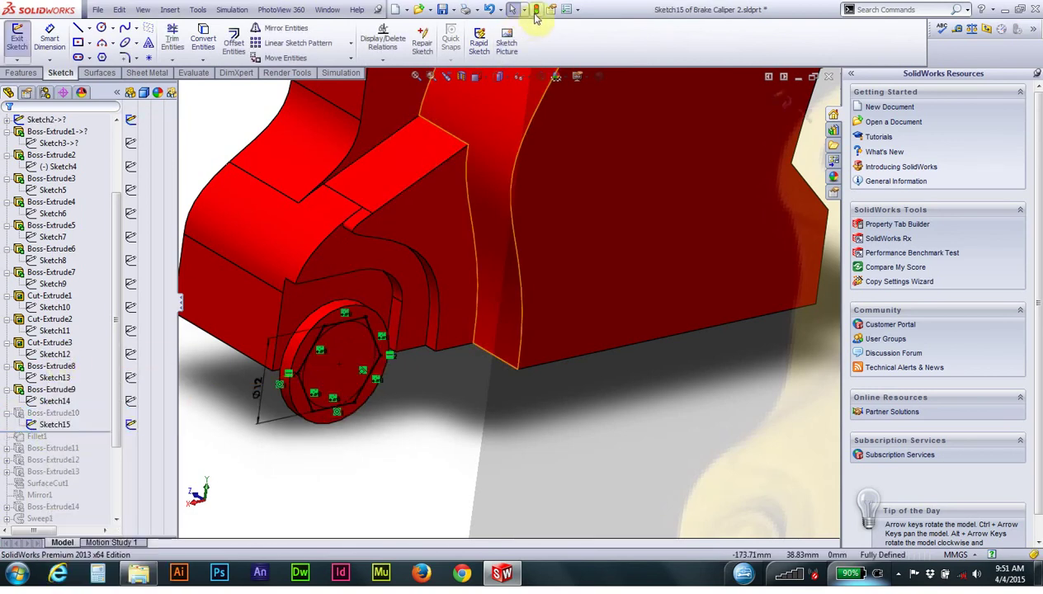
left_click(535, 12)
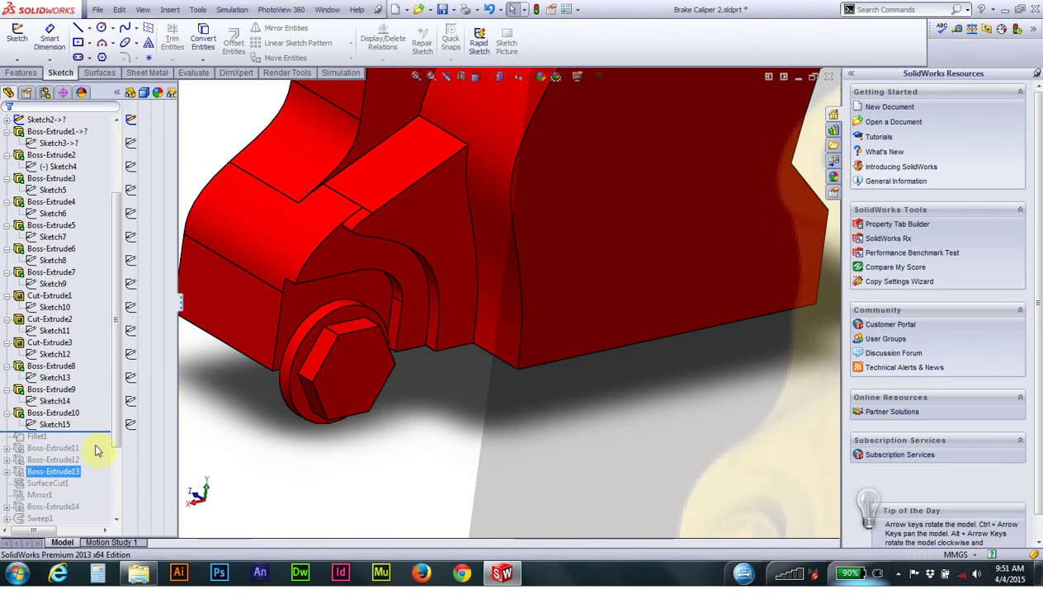
left_click_drag(105, 430, 99, 443)
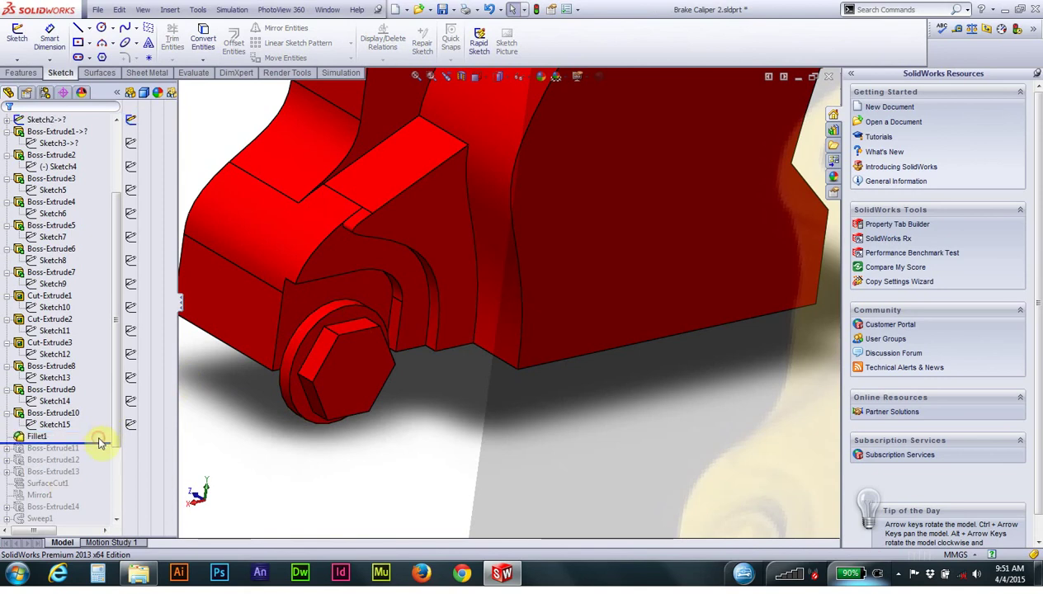
Step: Edit Fillet1 and apply its 7 mm round to the caliper's top edge
scroll(99, 443, "up", 3)
scroll(248, 415, "up", 3)
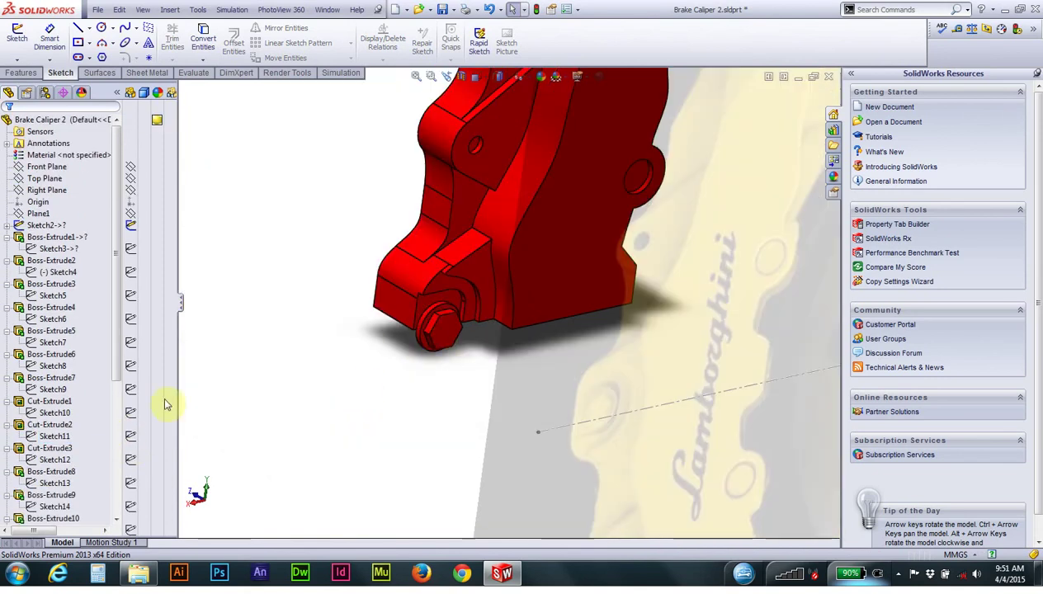
left_click(52, 459)
left_click_drag(120, 345, 128, 431)
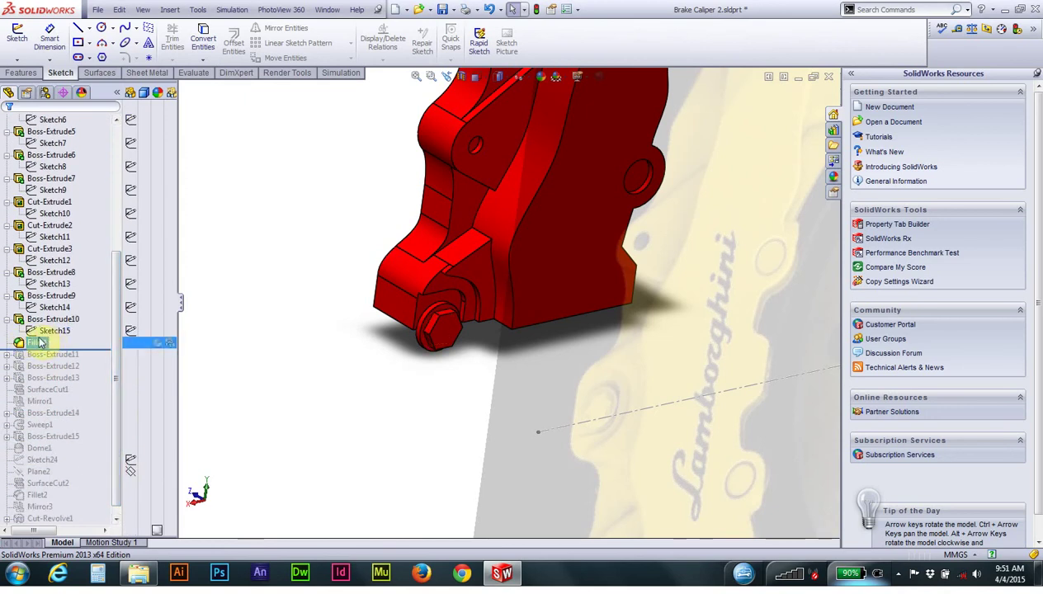
right_click(40, 343)
left_click(47, 304)
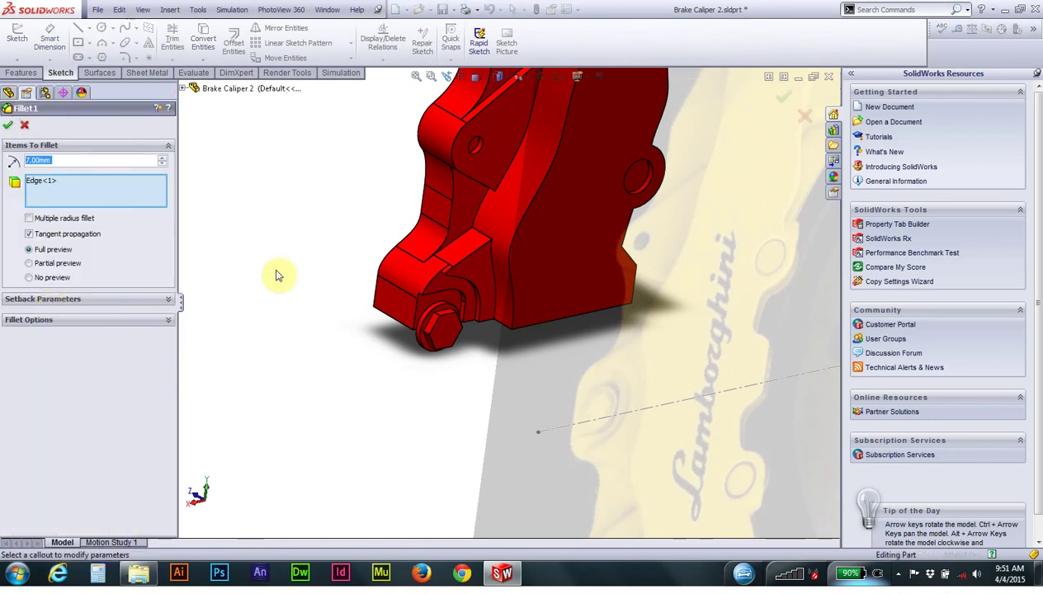
mouse_move(275, 275)
middle_mouse_down()
mouse_move(410, 239)
mouse_move(431, 205)
mouse_move(541, 182)
middle_mouse_up()
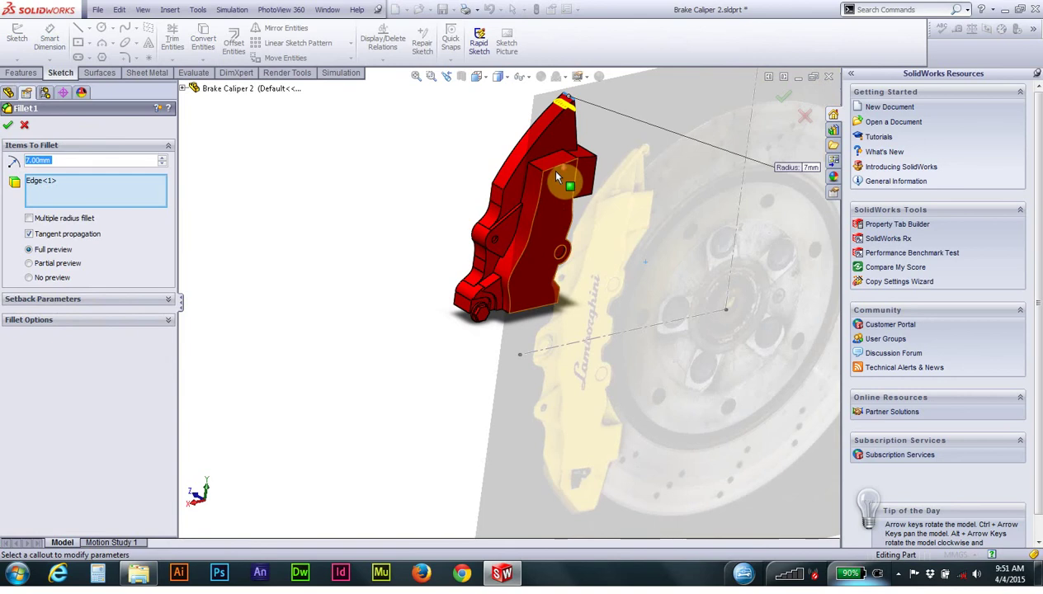
scroll(561, 140, "down", 2)
scroll(572, 122, "down", 2)
scroll(572, 121, "down", 2)
scroll(561, 177, "down", 2)
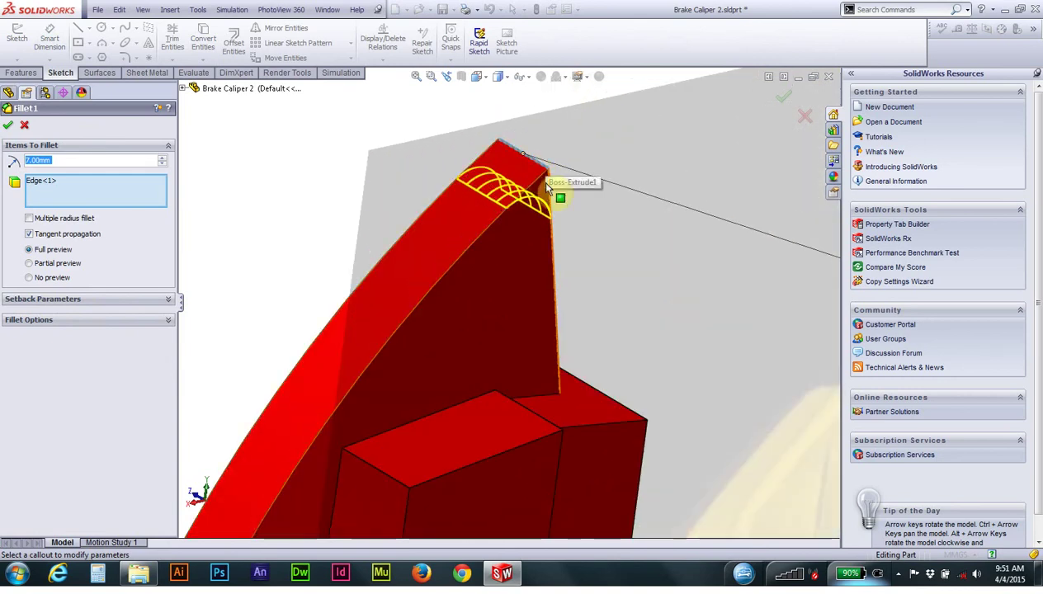
left_click(8, 127)
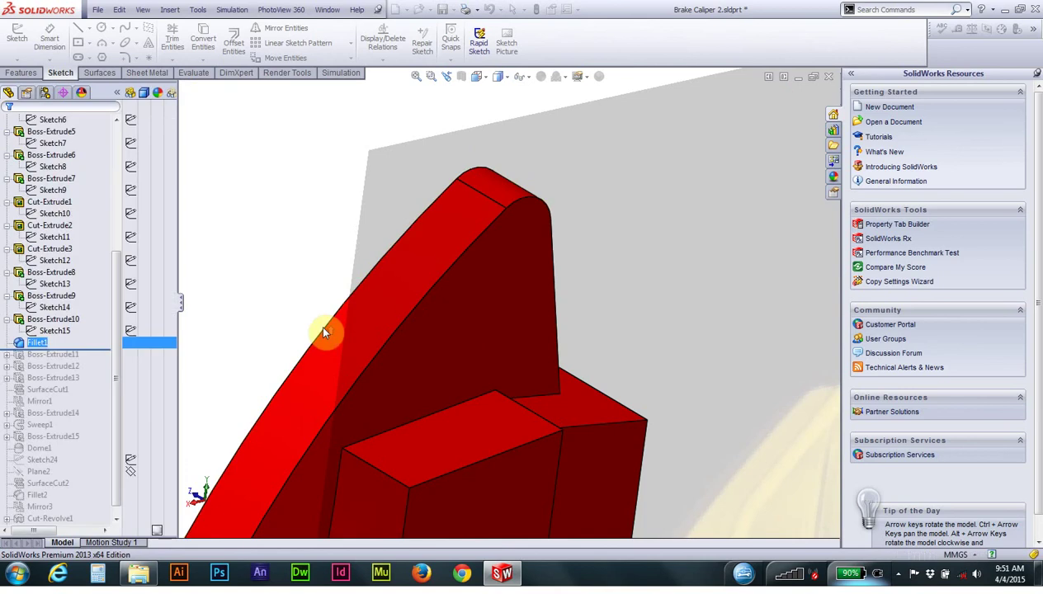
Step: Roll the history forward to Boss-Extrude11 and expand it to show Sketch16
scroll(326, 330, "up", 3)
scroll(319, 354, "up", 2)
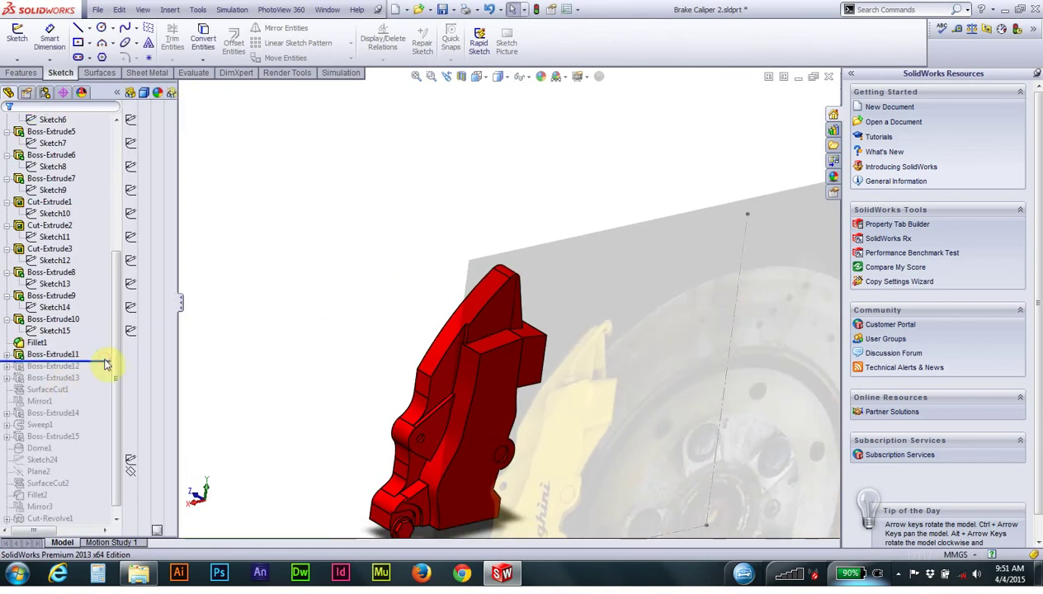
left_click_drag(104, 358, 51, 361)
left_click(9, 354)
Step: Review Sketch16 face-on in Normal To view, then exit it
right_click(53, 365)
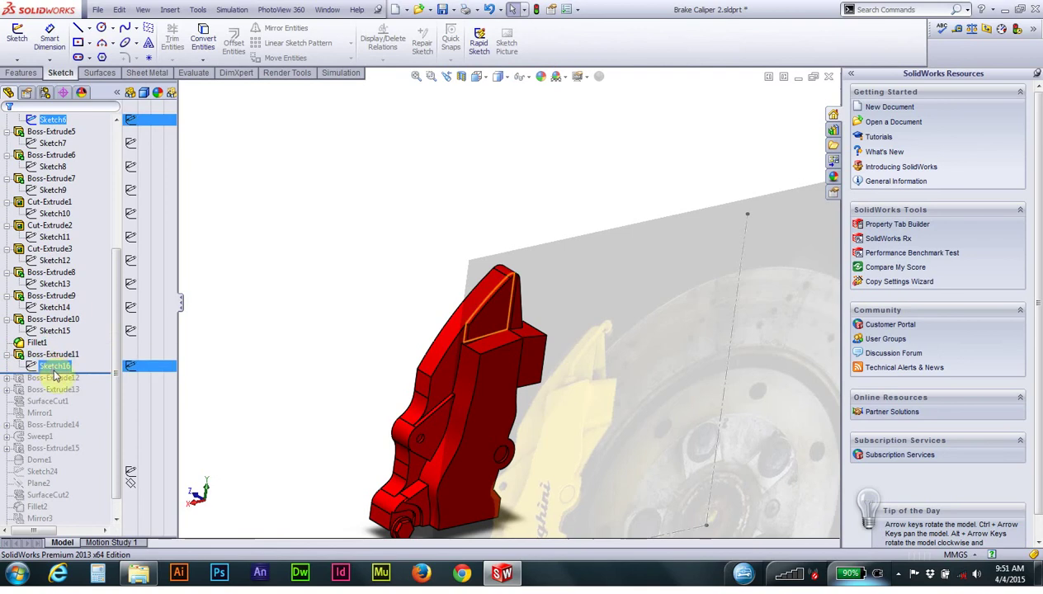
left_click(61, 334)
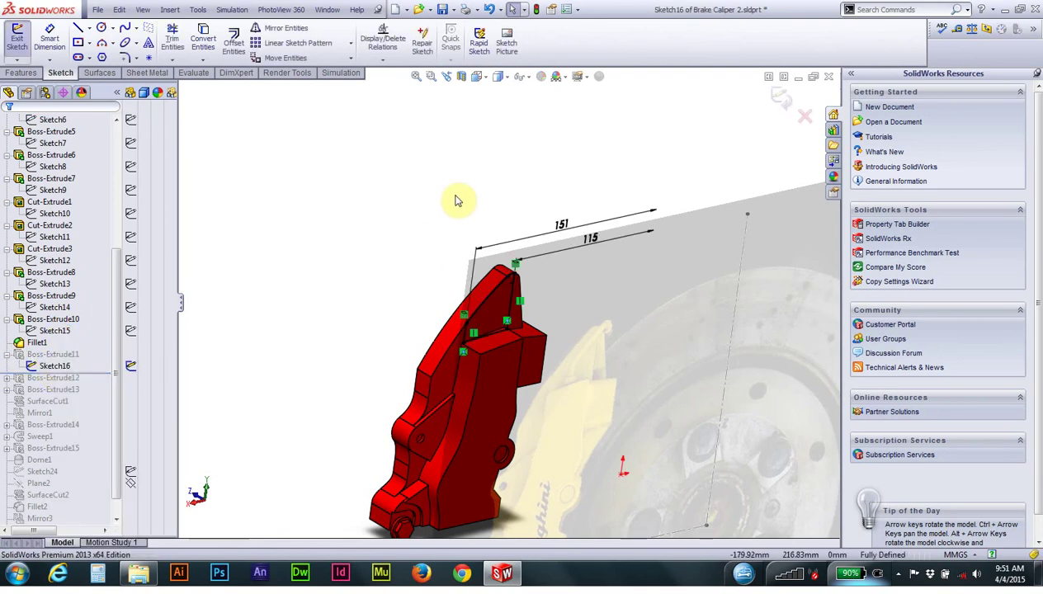
left_click(478, 78)
left_click(542, 141)
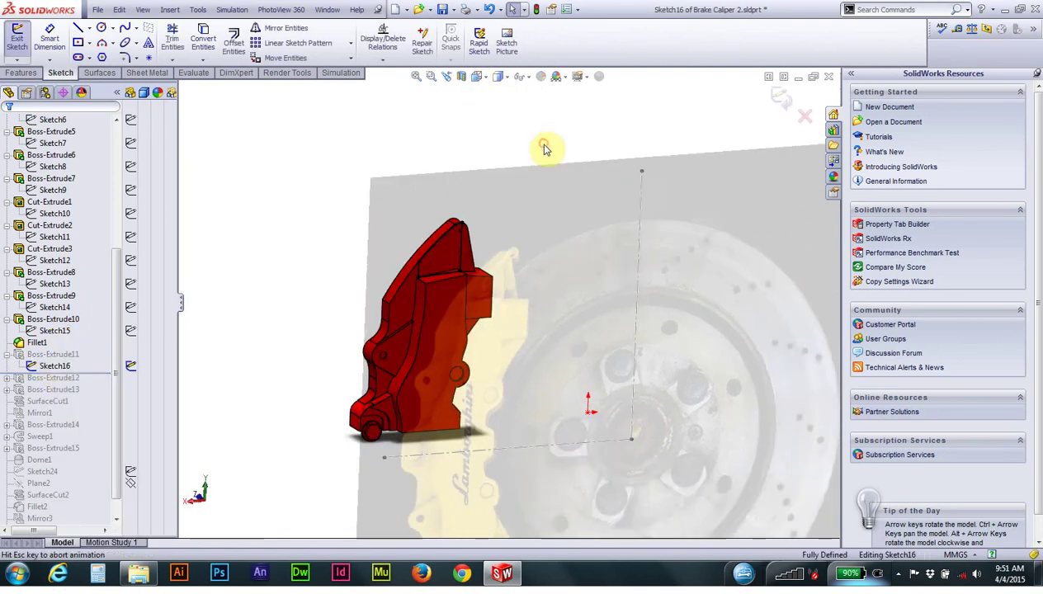
scroll(410, 200, "down", 4)
scroll(431, 203, "down", 2)
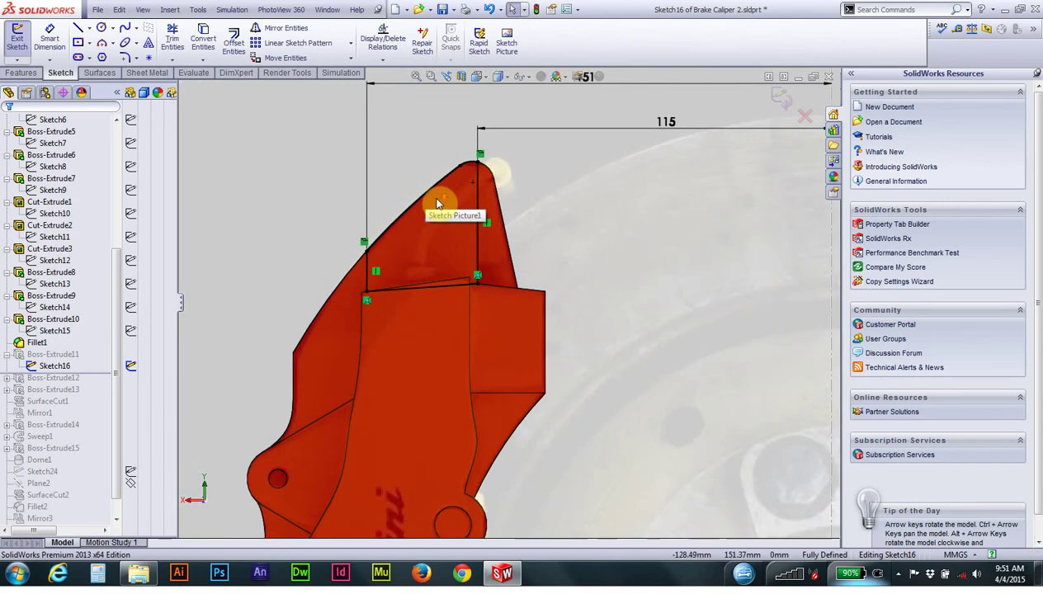
scroll(442, 205, "down", 2)
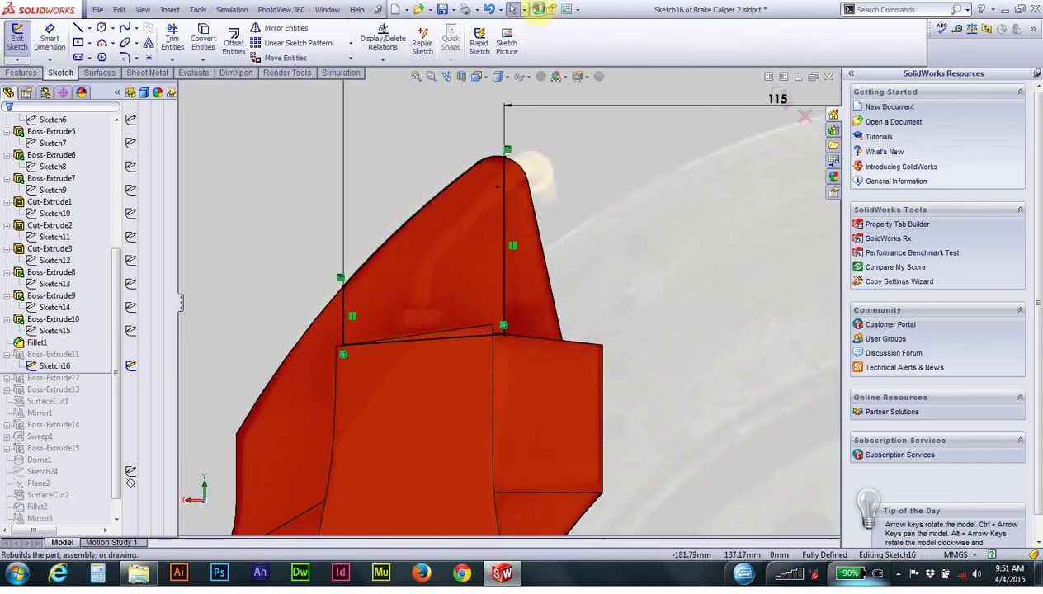
left_click(538, 9)
Step: Keep Boss-Extrude11 as a Blind 3 mm extrusion and roll forward to Boss-Extrude12
right_click(40, 353)
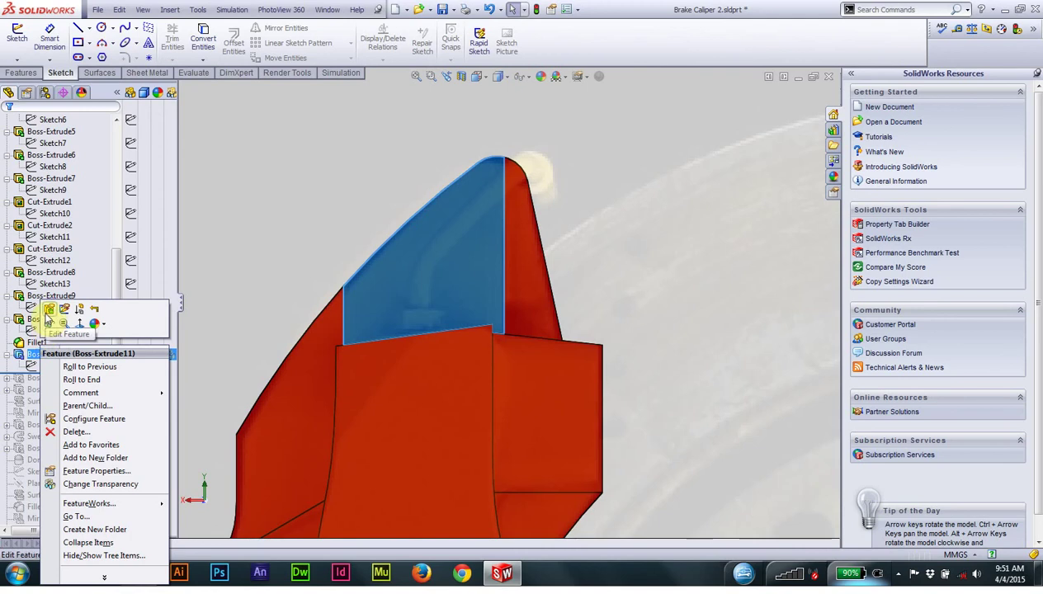
left_click(49, 310)
scroll(290, 251, "up", 3)
mouse_move(307, 238)
middle_mouse_down()
mouse_move(346, 273)
mouse_move(275, 250)
middle_mouse_up()
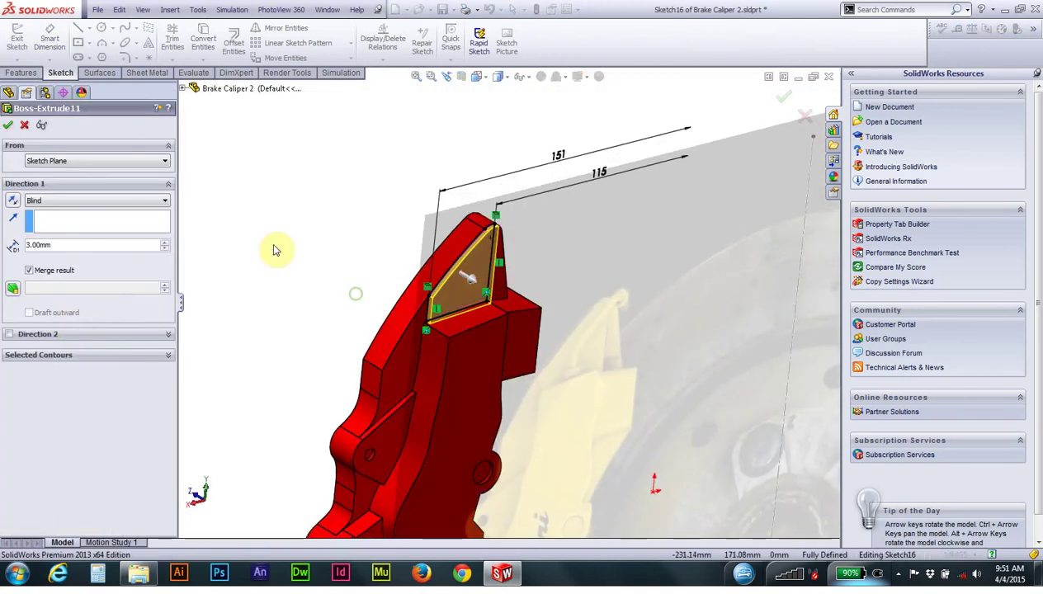
left_click(8, 125)
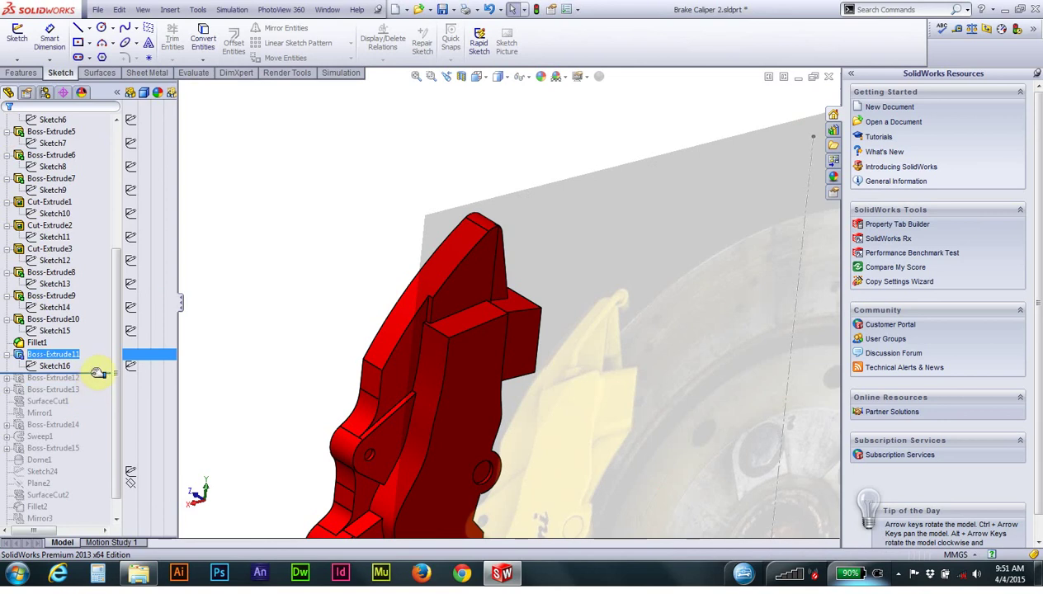
left_click_drag(97, 372, 97, 383)
scroll(495, 335, "up", 3)
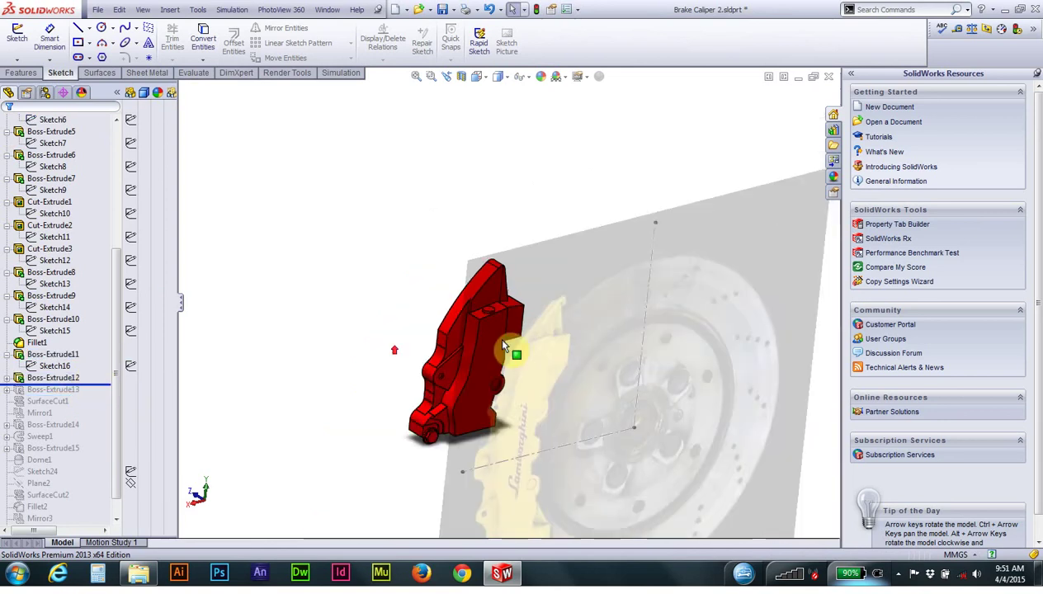
middle_click_drag(465, 357, 496, 385)
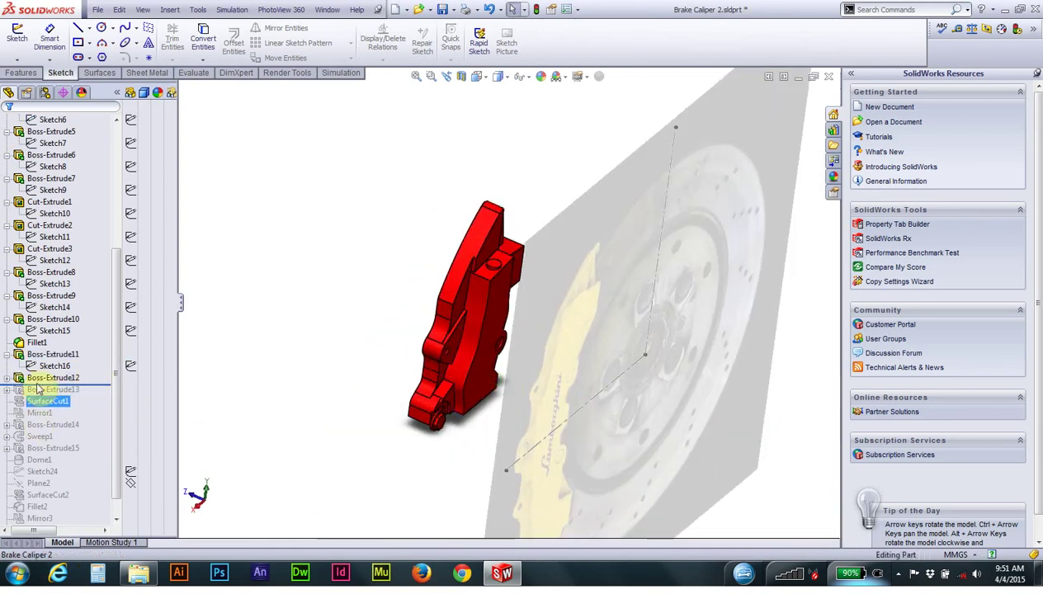
left_click(8, 378)
left_click(43, 388)
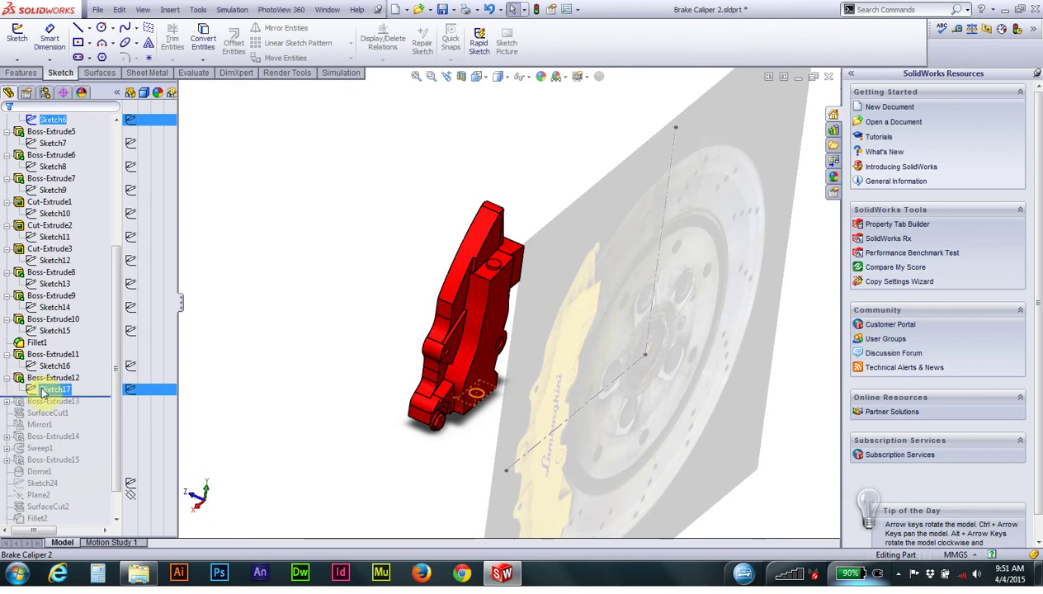
right_click(43, 389)
left_click(50, 354)
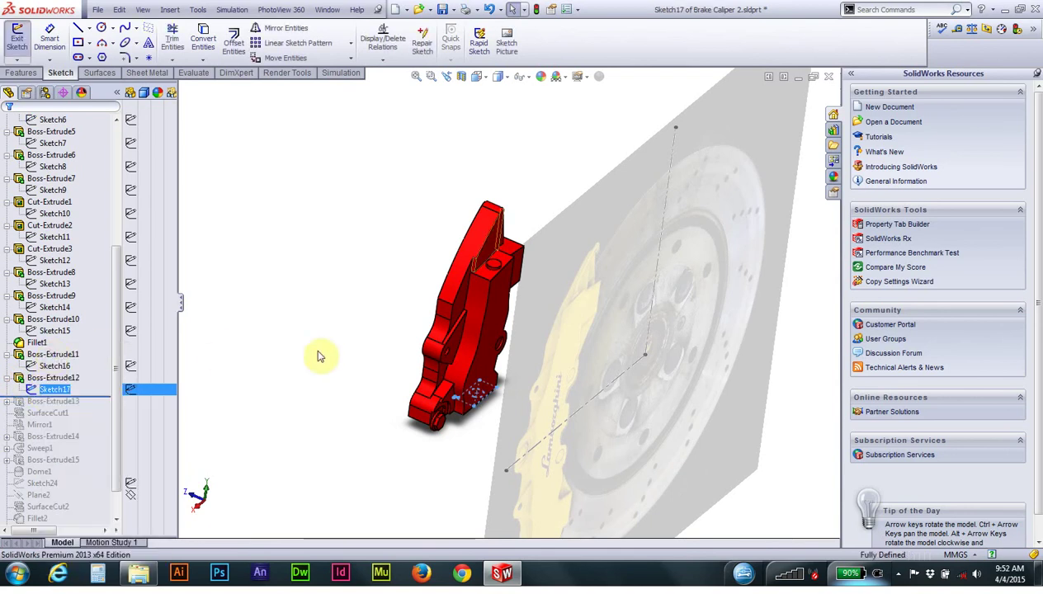
mouse_move(481, 391)
middle_mouse_down()
mouse_move(424, 303)
mouse_move(397, 201)
middle_mouse_up()
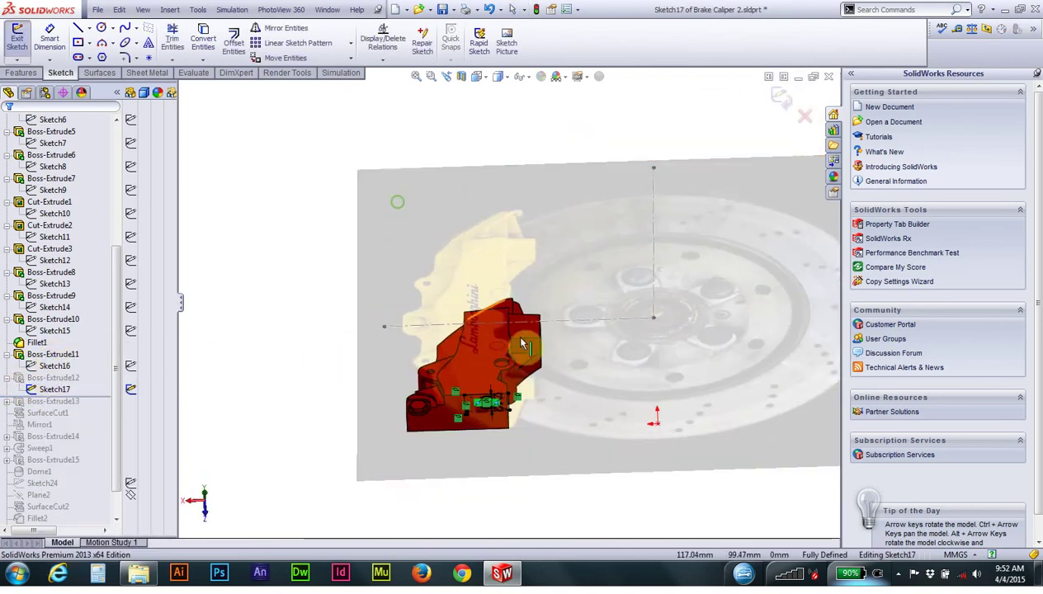
scroll(495, 391, "down", 3)
scroll(482, 376, "down", 3)
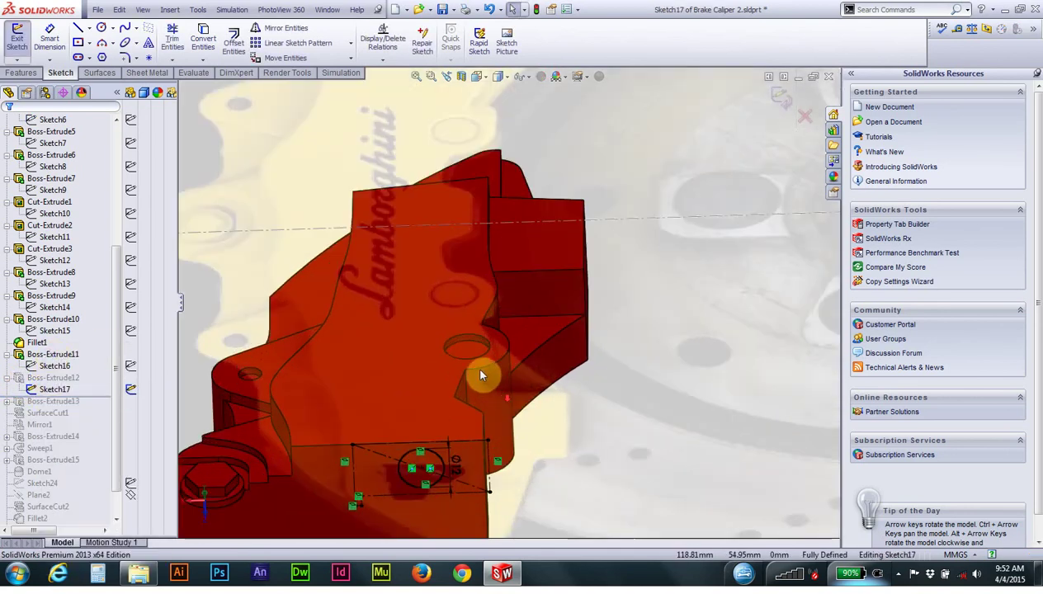
left_click(478, 83)
left_click(540, 138)
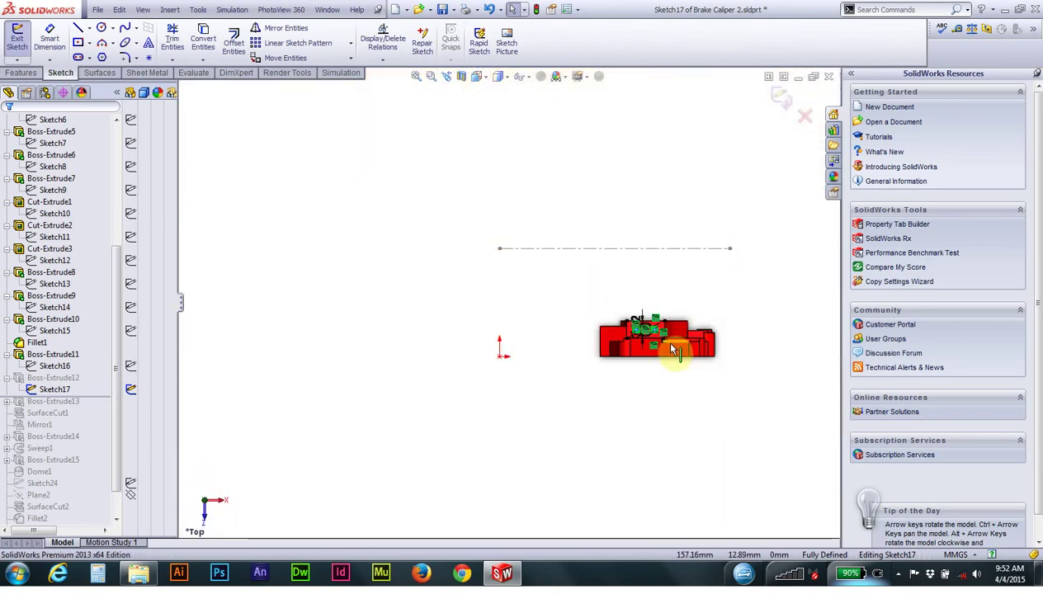
scroll(673, 350, "down", 3)
scroll(633, 345, "down", 2)
scroll(632, 342, "down", 2)
scroll(584, 319, "down", 2)
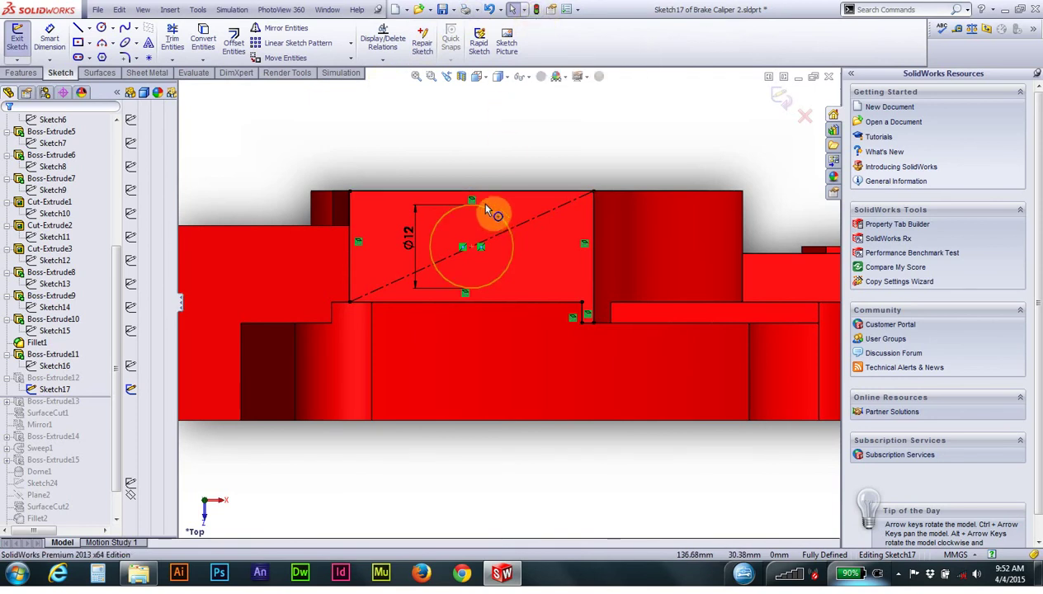
left_click(536, 10)
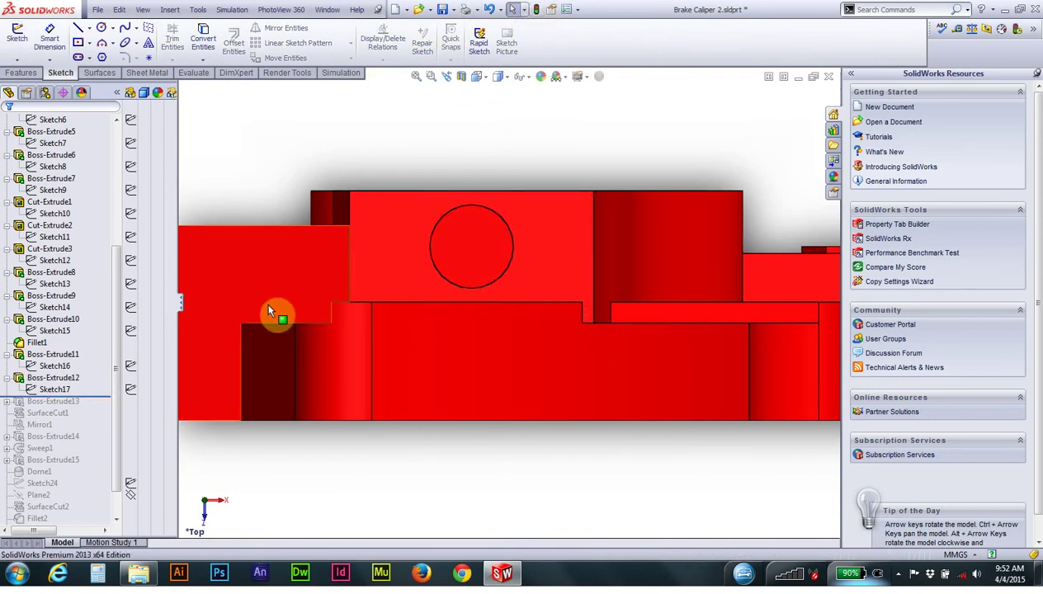
Step: Confirm Boss-Extrude12 as a Blind 125 mm extrusion of the Ø12 pin circle
left_click(59, 380)
right_click(60, 379)
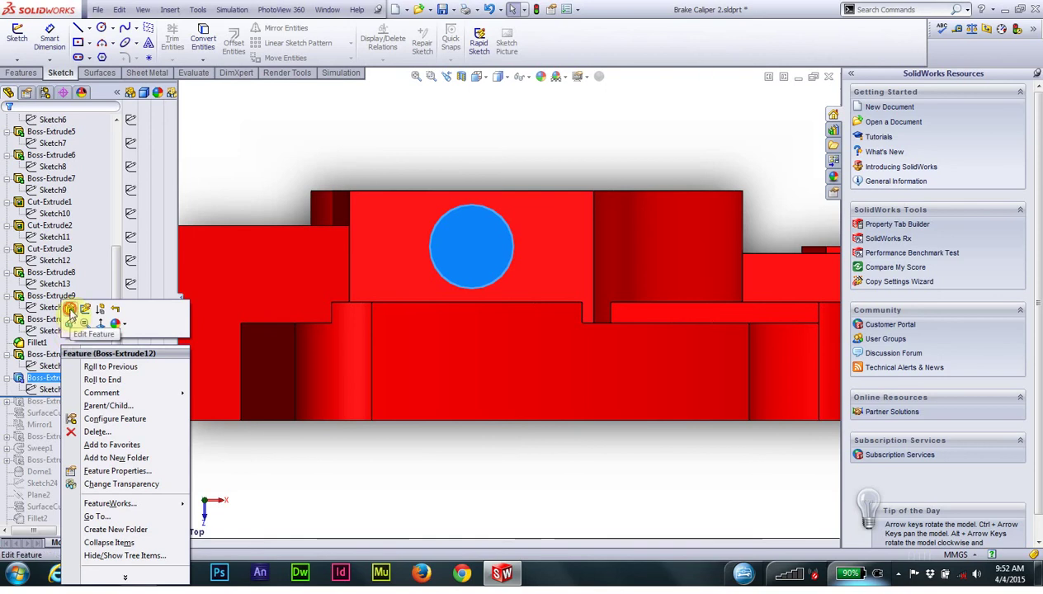
left_click(73, 306)
middle_click_drag(256, 240, 334, 271)
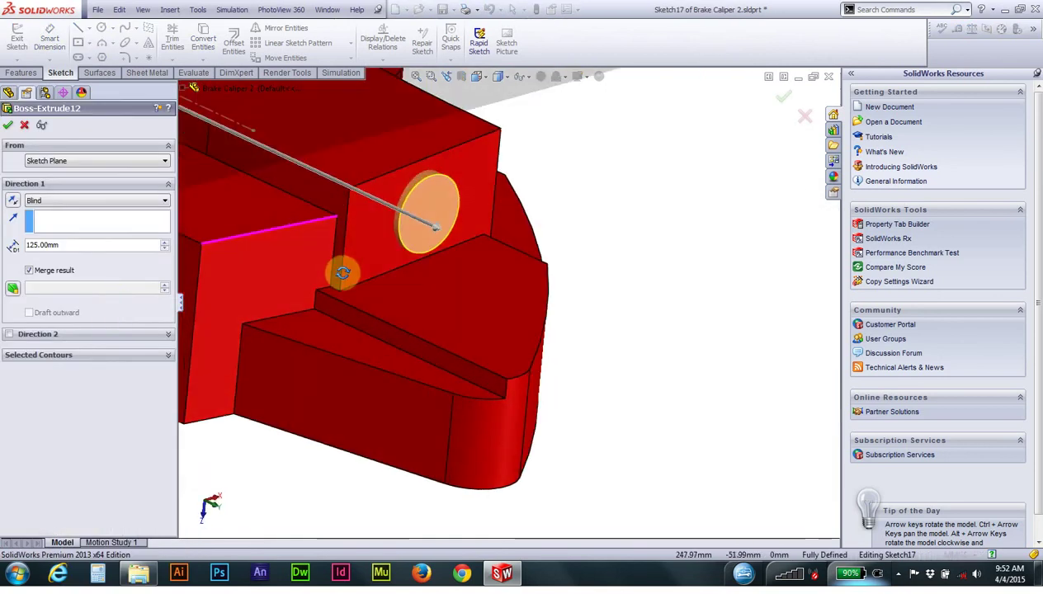
scroll(334, 272, "up", 5)
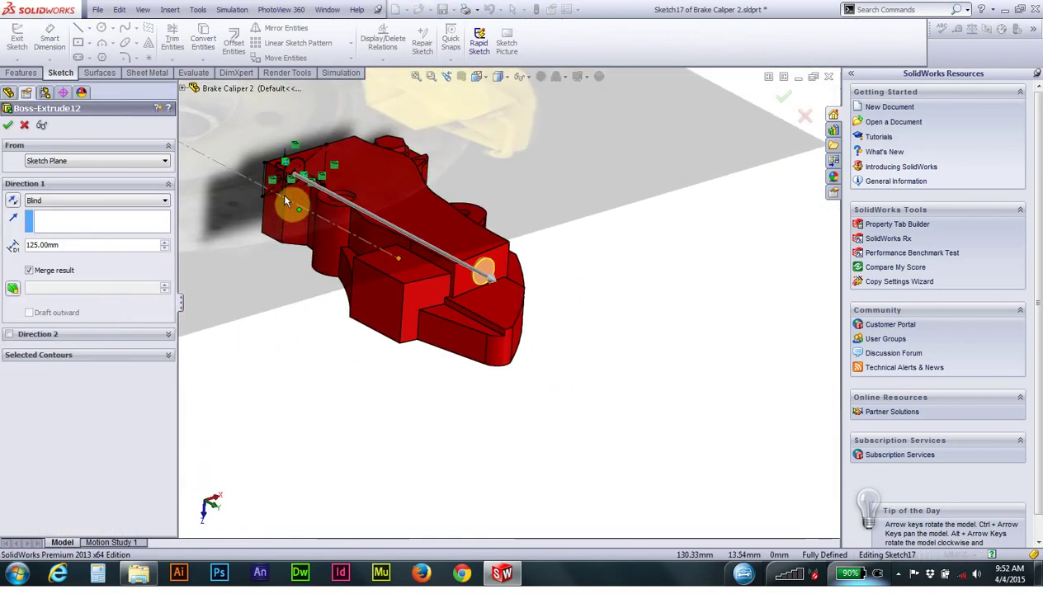
mouse_move(281, 193)
middle_mouse_down()
mouse_move(338, 198)
mouse_move(380, 225)
mouse_move(343, 211)
mouse_move(341, 125)
mouse_move(391, 140)
mouse_move(380, 163)
mouse_move(310, 223)
mouse_move(318, 234)
middle_mouse_up()
scroll(343, 210, "down", 2)
scroll(296, 175, "down", 3)
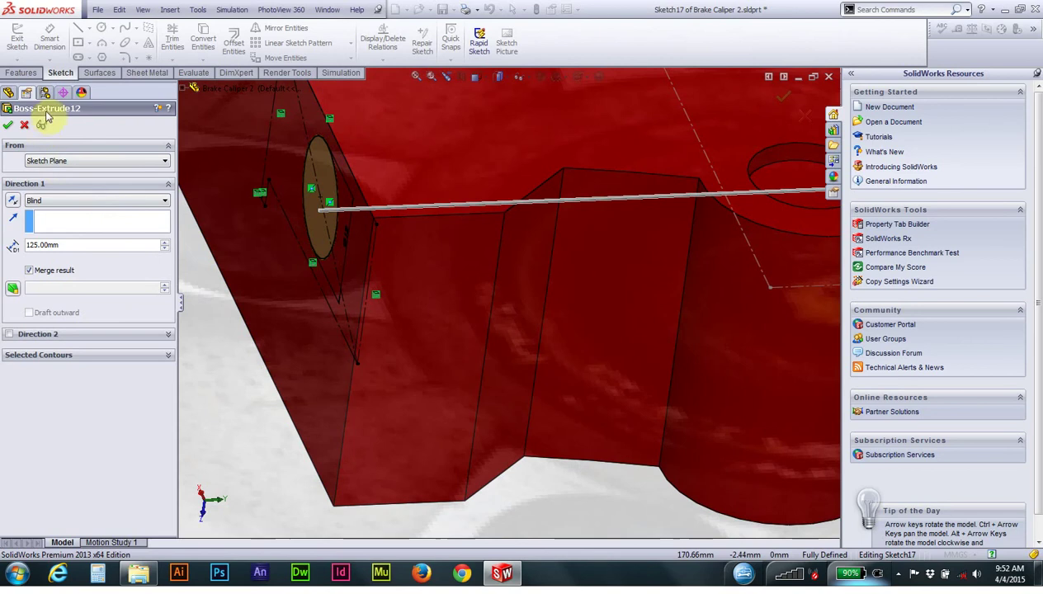
scroll(216, 190, "up", 2)
scroll(280, 226, "up", 3)
scroll(759, 302, "up", 2)
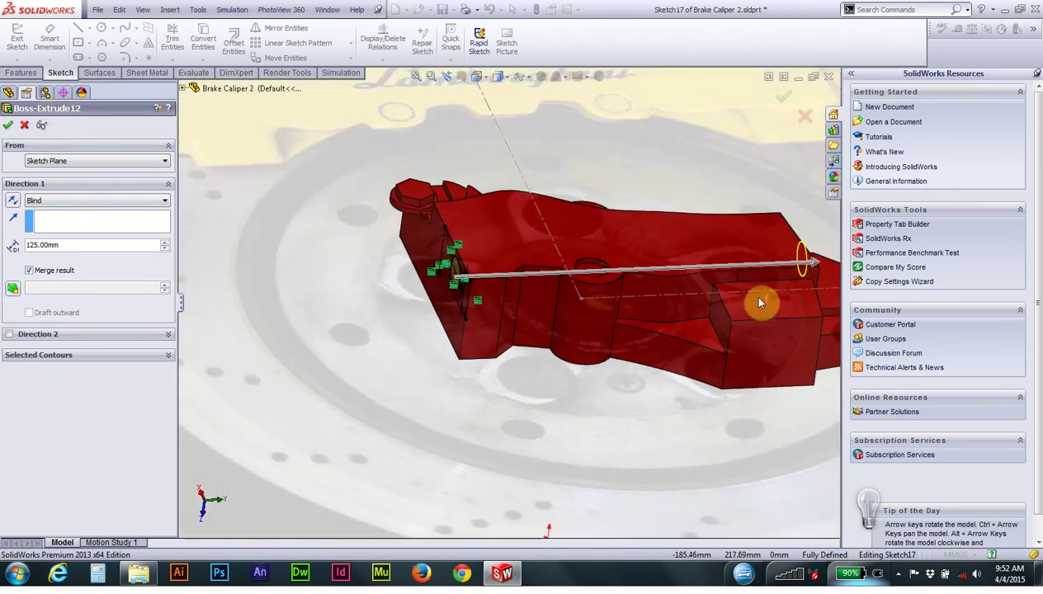
scroll(759, 303, "down", 2)
scroll(711, 290, "down", 2)
scroll(779, 274, "down", 2)
scroll(756, 295, "down", 2)
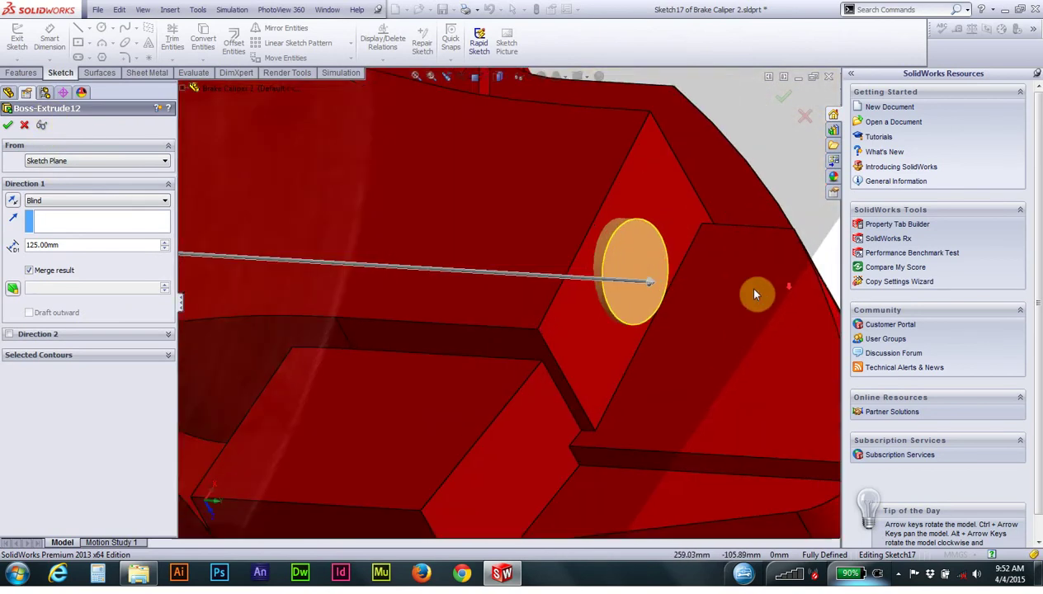
scroll(644, 281, "down", 2)
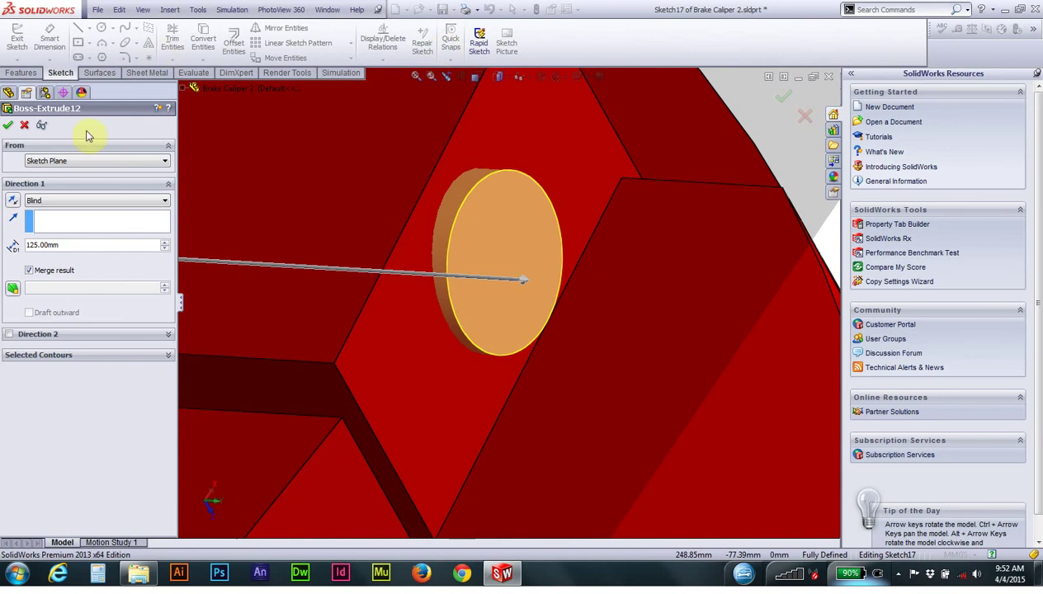
left_click(10, 126)
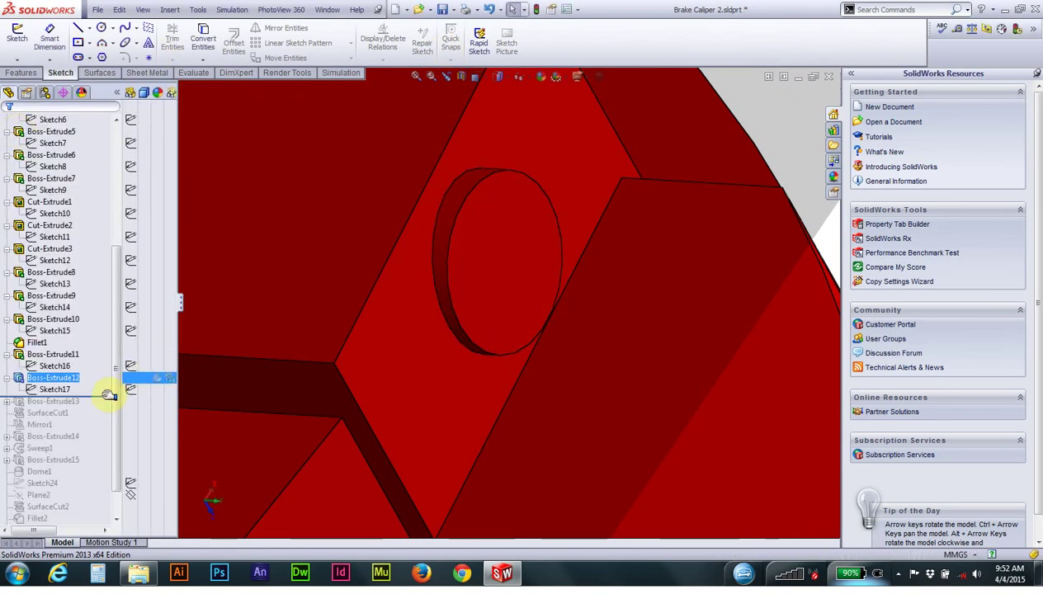
Step: Roll forward to Boss-Extrude13 and review its Sketch18 hexagon, rebuilding the hex head
left_click_drag(107, 394, 103, 407)
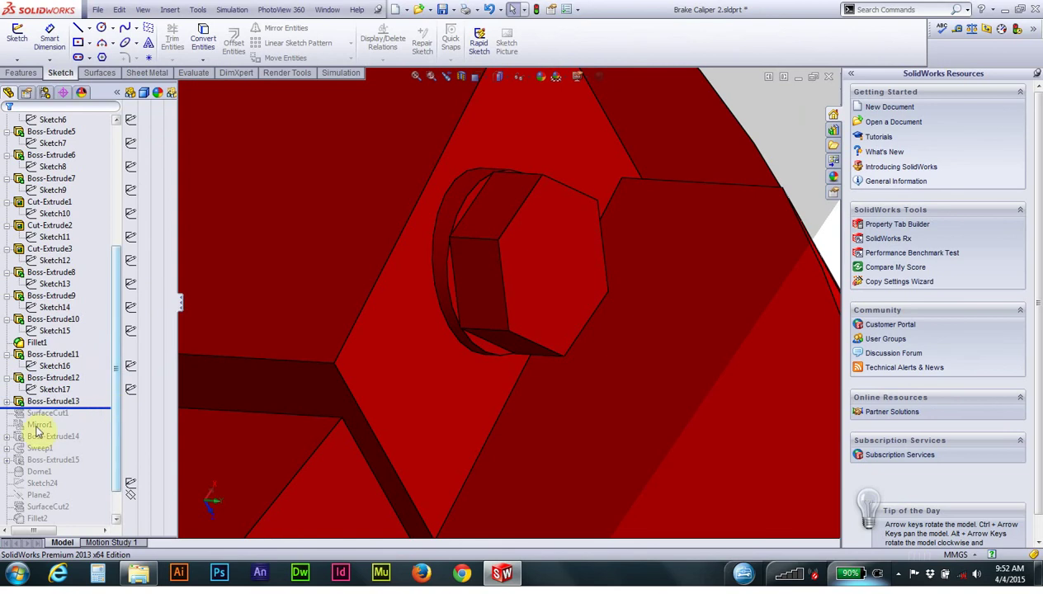
left_click(6, 402)
left_click(52, 413)
right_click(52, 413)
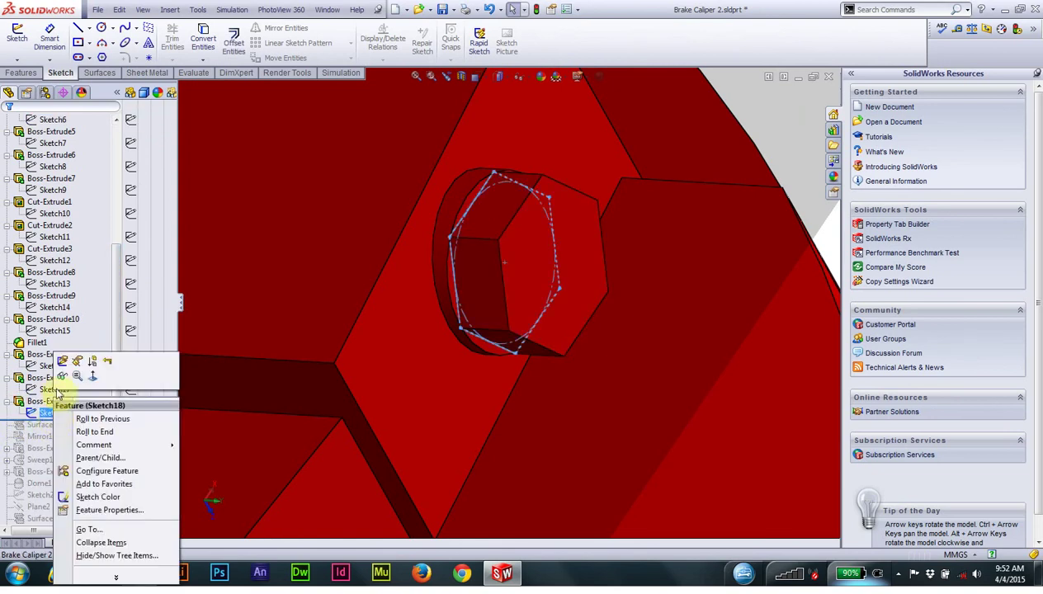
left_click(60, 369)
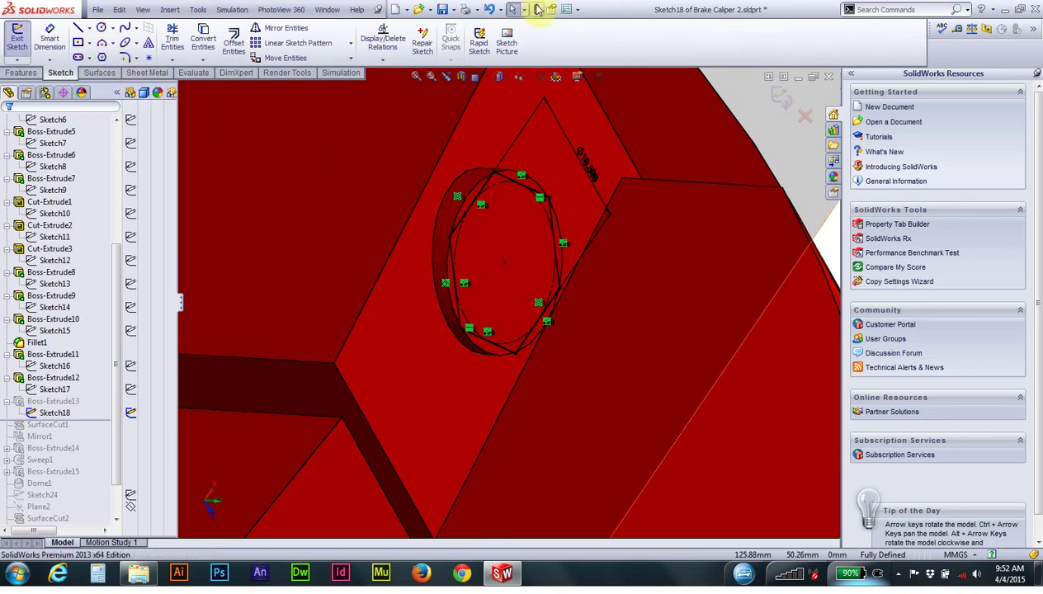
left_click(537, 9)
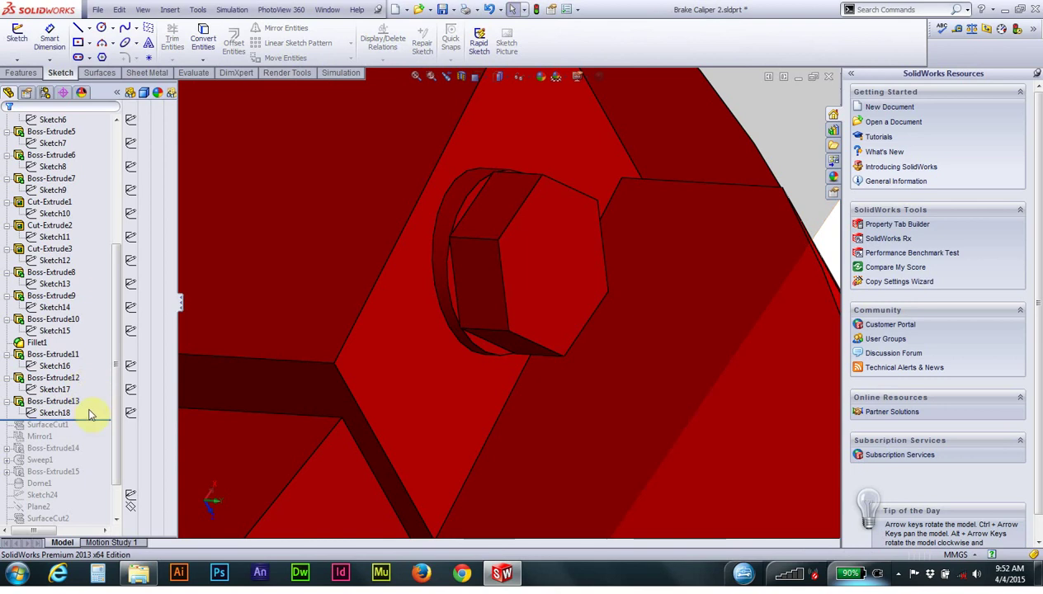
Step: Roll forward to SurfaceCut1 and re-accept it with Top Plane as the cutting surface
left_click_drag(85, 421, 66, 431)
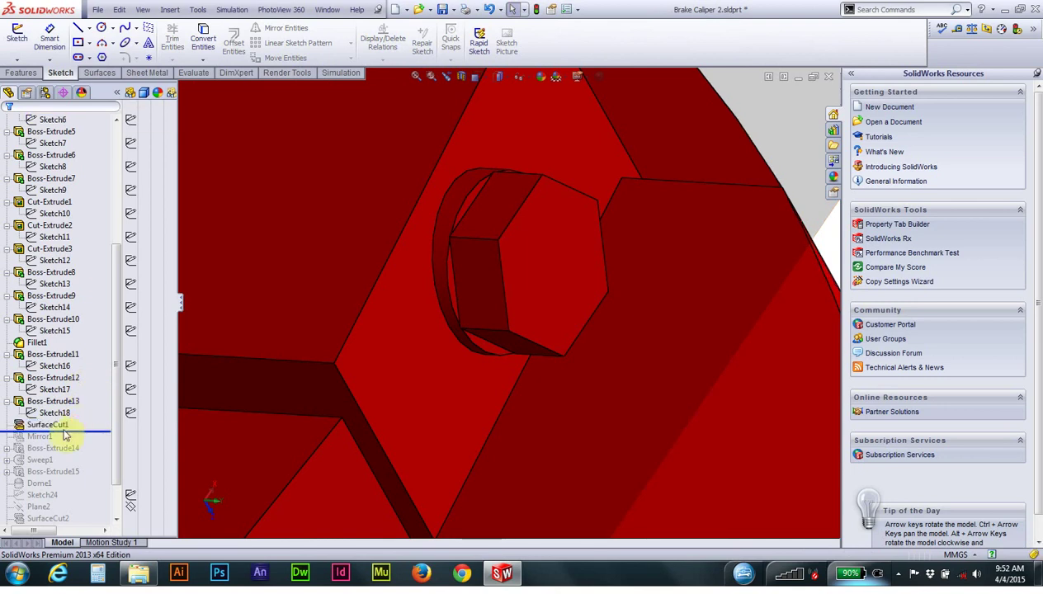
right_click(60, 428)
left_click(75, 306)
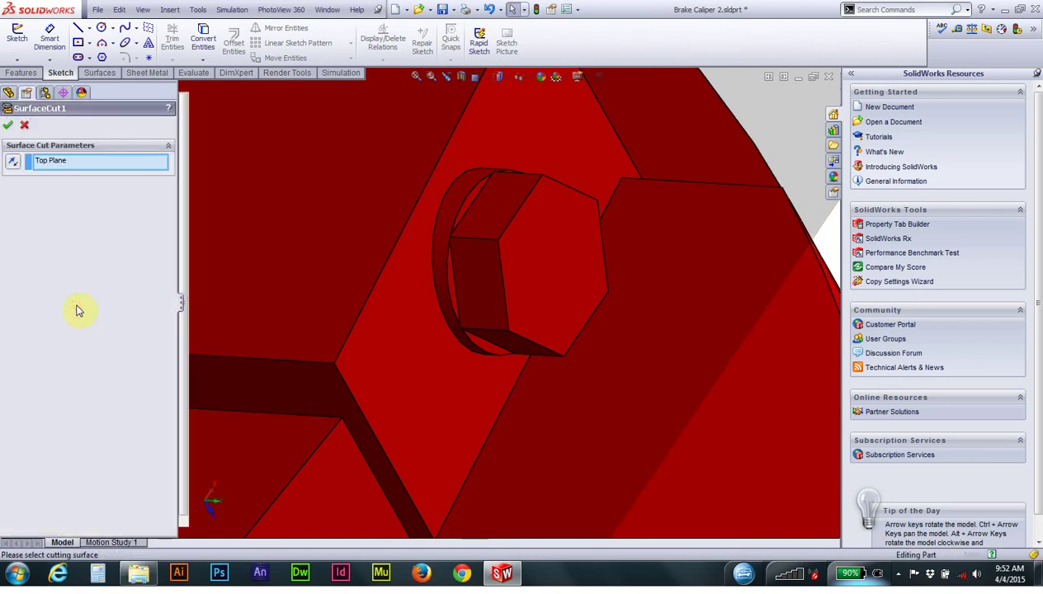
scroll(439, 353, "up", 5)
middle_click_drag(439, 353, 342, 317)
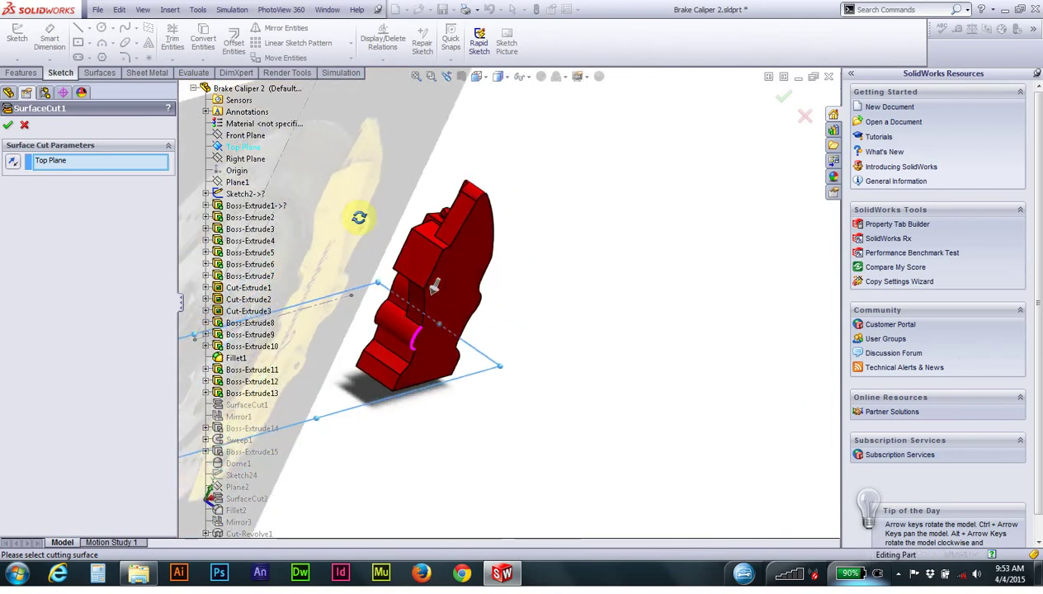
middle_click_drag(341, 317, 361, 216)
middle_click_drag(410, 347, 410, 380)
mouse_move(333, 393)
middle_mouse_down()
mouse_move(310, 377)
mouse_move(361, 379)
middle_mouse_up()
scroll(413, 319, "down", 3)
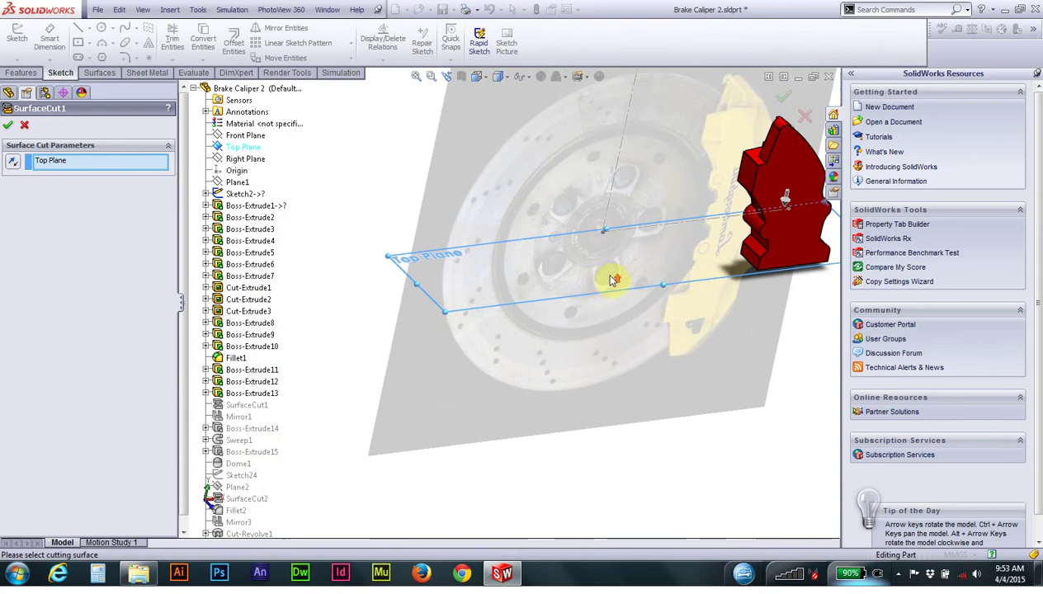
mouse_move(611, 281)
middle_mouse_down()
mouse_move(714, 239)
mouse_move(659, 268)
mouse_move(622, 324)
mouse_move(590, 309)
mouse_move(554, 226)
mouse_move(554, 257)
mouse_move(530, 298)
mouse_move(426, 281)
mouse_move(522, 295)
mouse_move(615, 353)
middle_mouse_up()
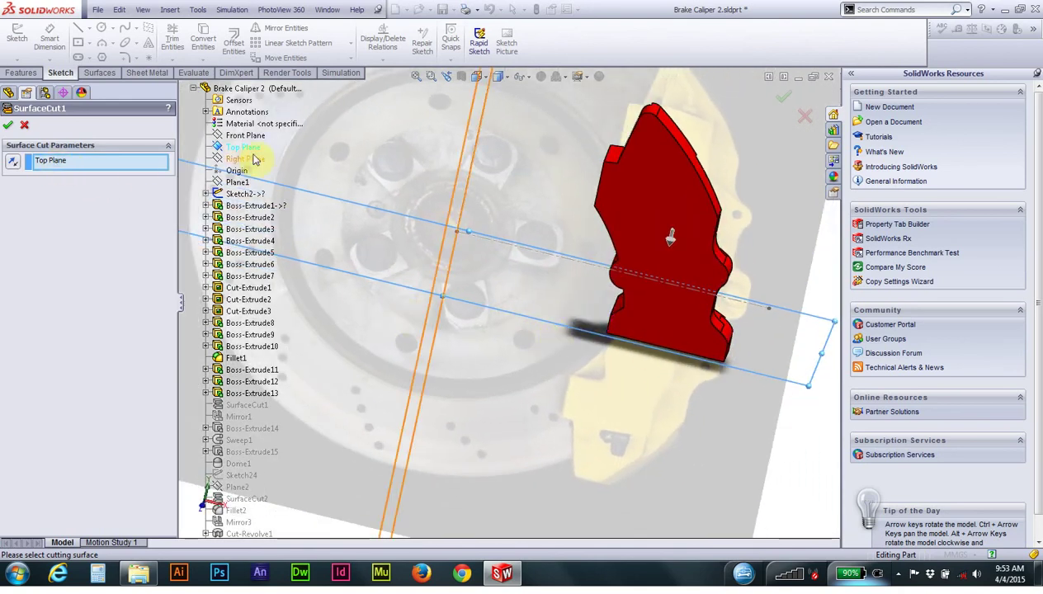
left_click(6, 126)
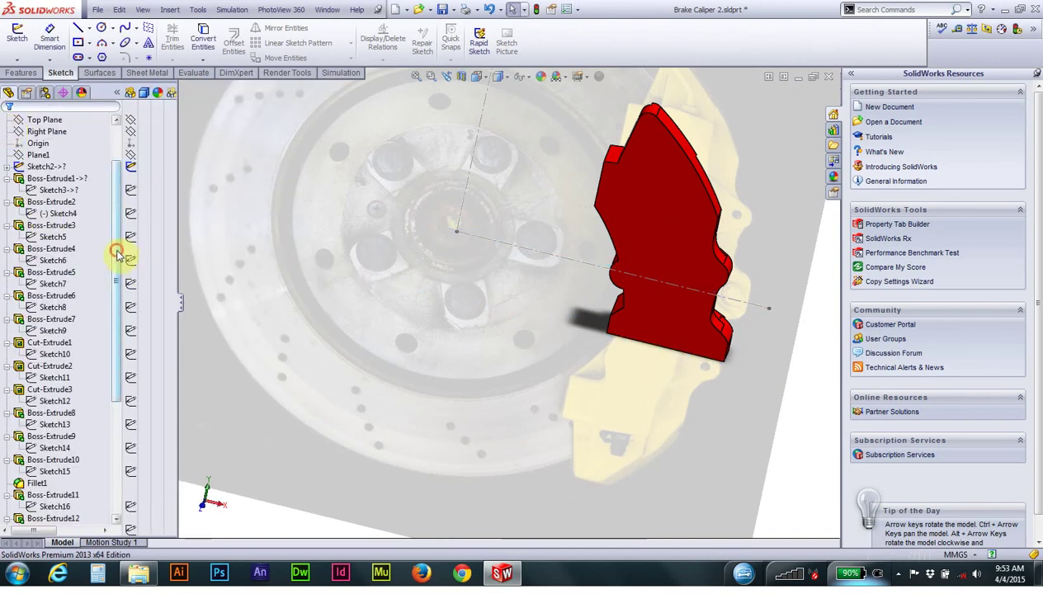
scroll(116, 249, "down", 5)
left_click(124, 382)
Step: Roll forward to include Mirror1 and edit it, mirroring SurfaceCut1 about Face<1> with merged solids
middle_click_drag(396, 379, 700, 255)
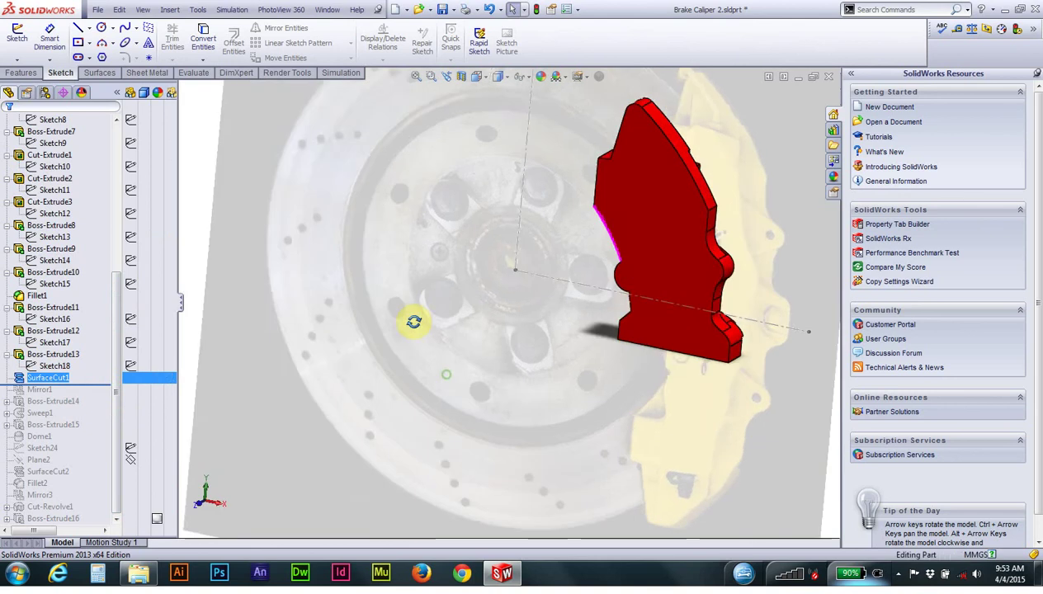
scroll(700, 256, "down", 5)
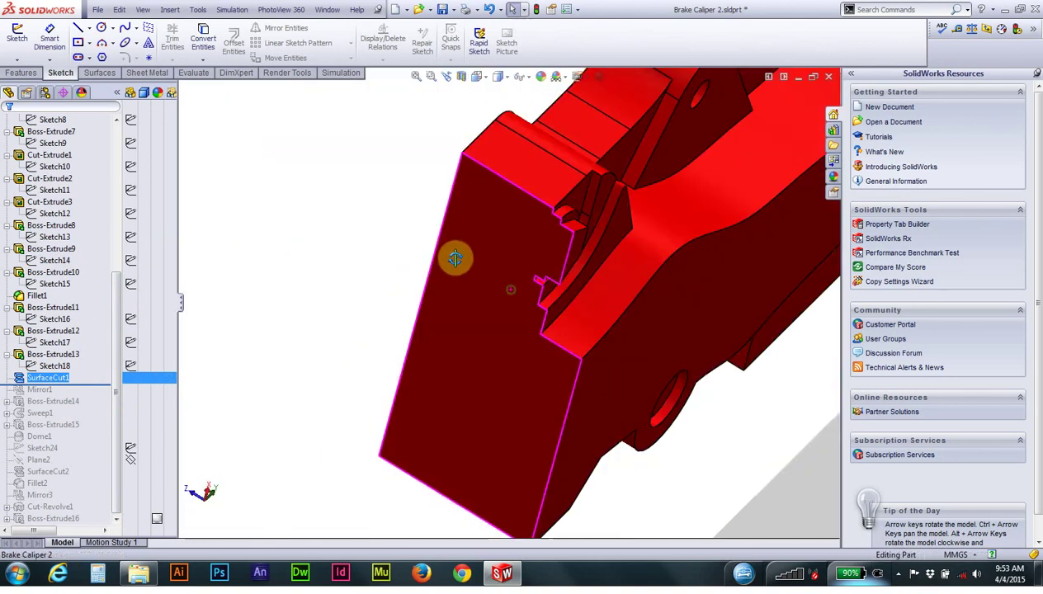
mouse_move(524, 295)
middle_mouse_down()
mouse_move(462, 228)
mouse_move(595, 338)
mouse_move(633, 349)
middle_mouse_up()
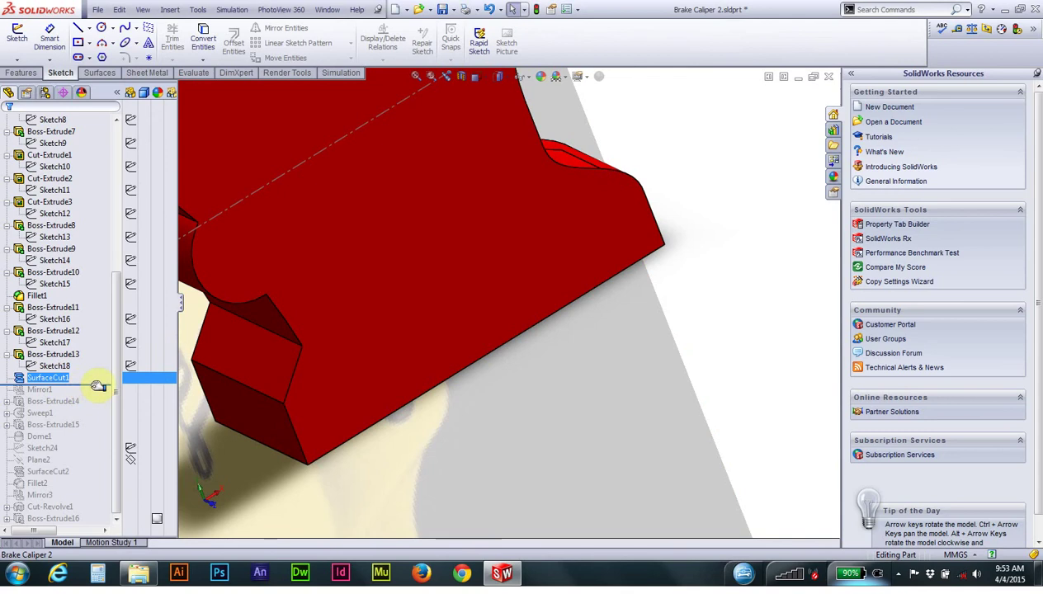
mouse_move(462, 314)
middle_mouse_down()
mouse_move(524, 345)
mouse_move(495, 363)
middle_mouse_up()
right_click(43, 390)
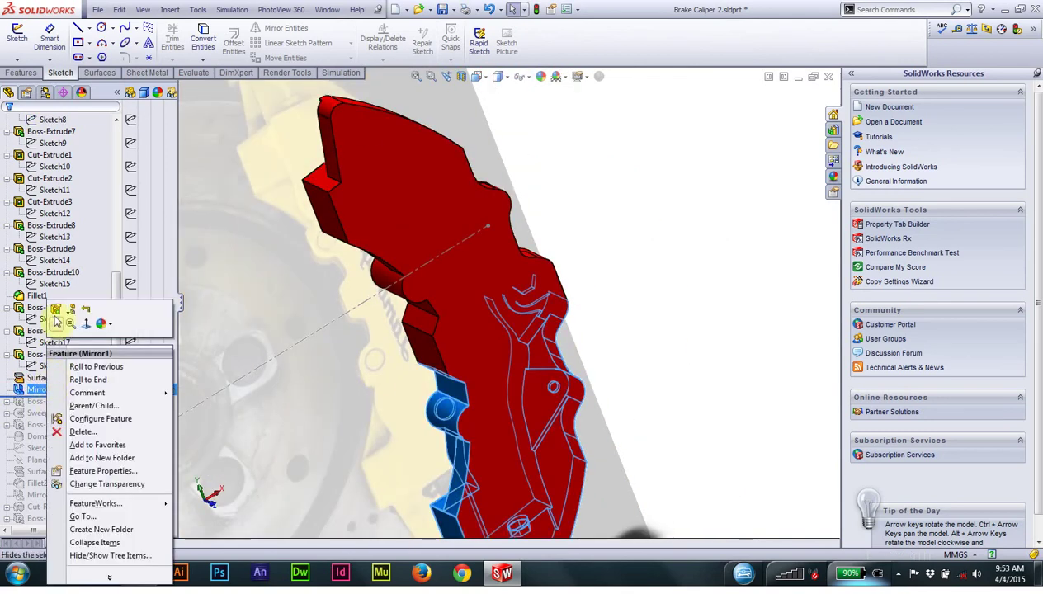
left_click(51, 310)
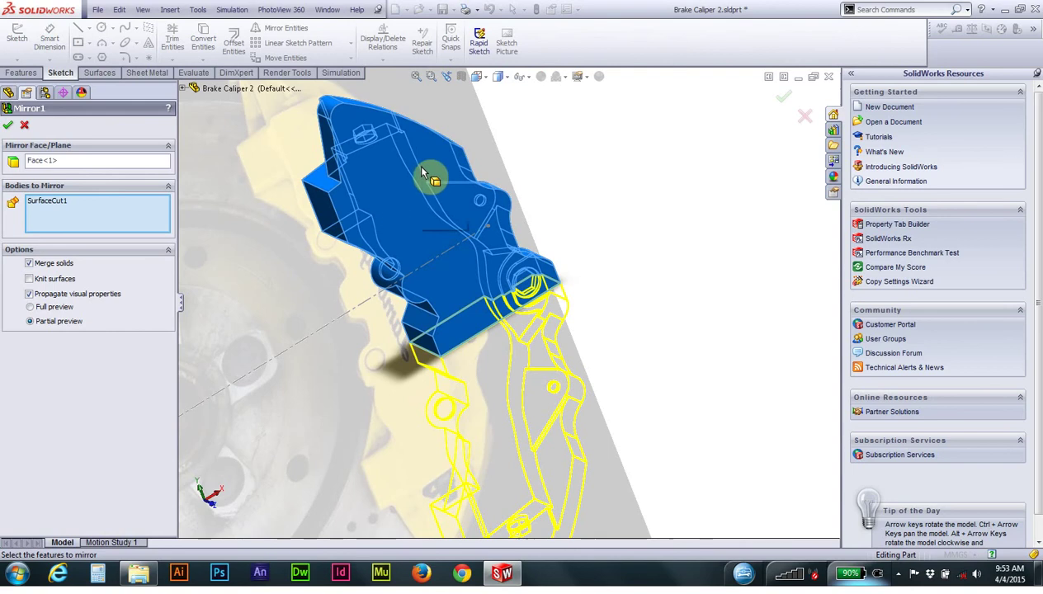
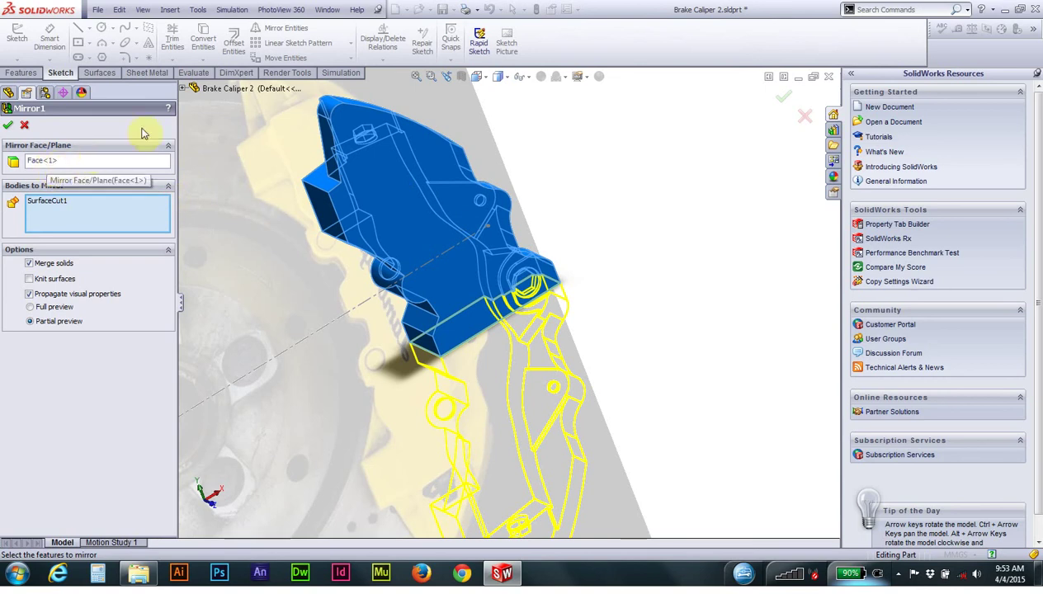
Step: Mirror the caliper half about the selected face to create Mirror1
left_click(72, 161)
middle_click_drag(299, 263, 256, 170)
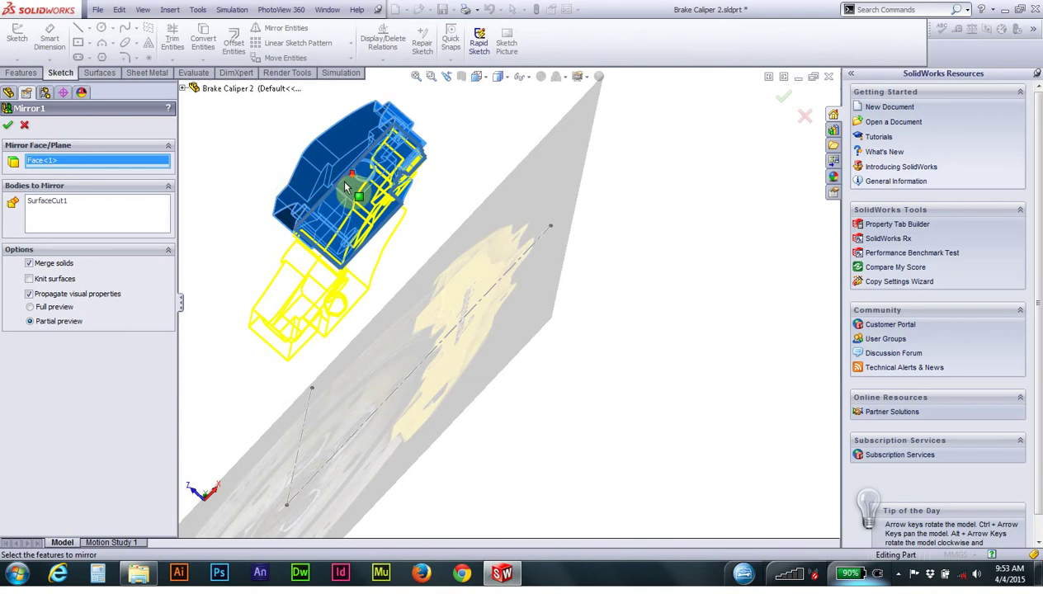
scroll(391, 216, "down", 3)
scroll(390, 252, "down", 2)
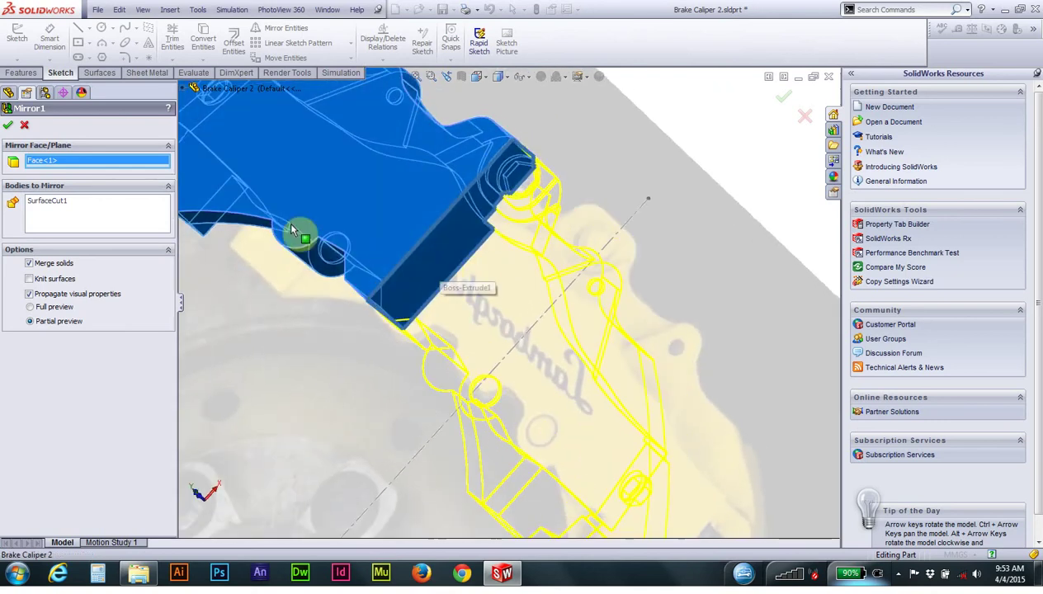
left_click(7, 127)
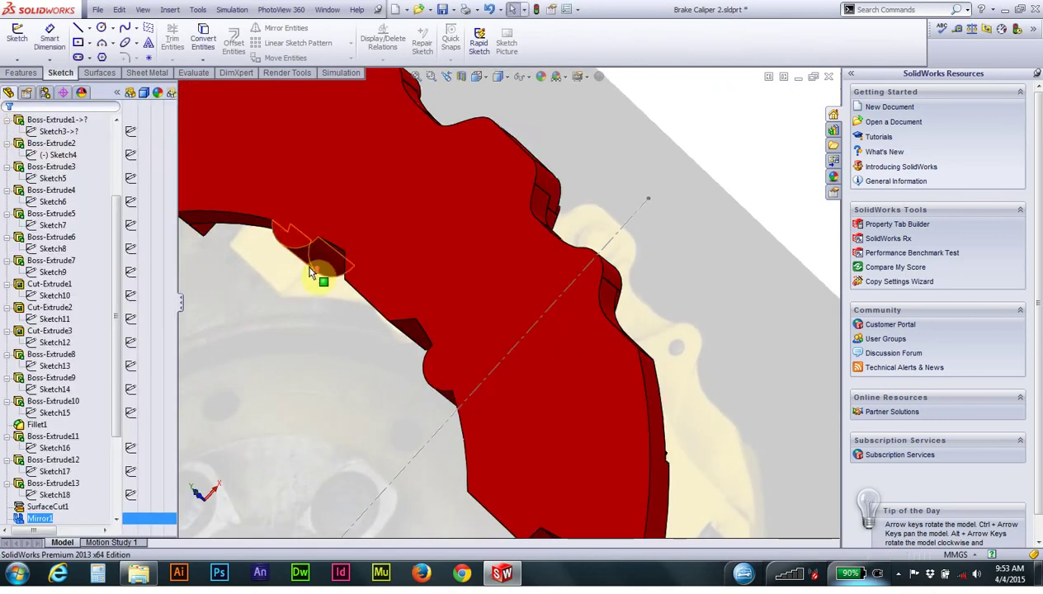
Step: Switch to Trimetric view and roll the history forward to include Boss-Extrude14
scroll(326, 272, "up", 3)
left_click(477, 76)
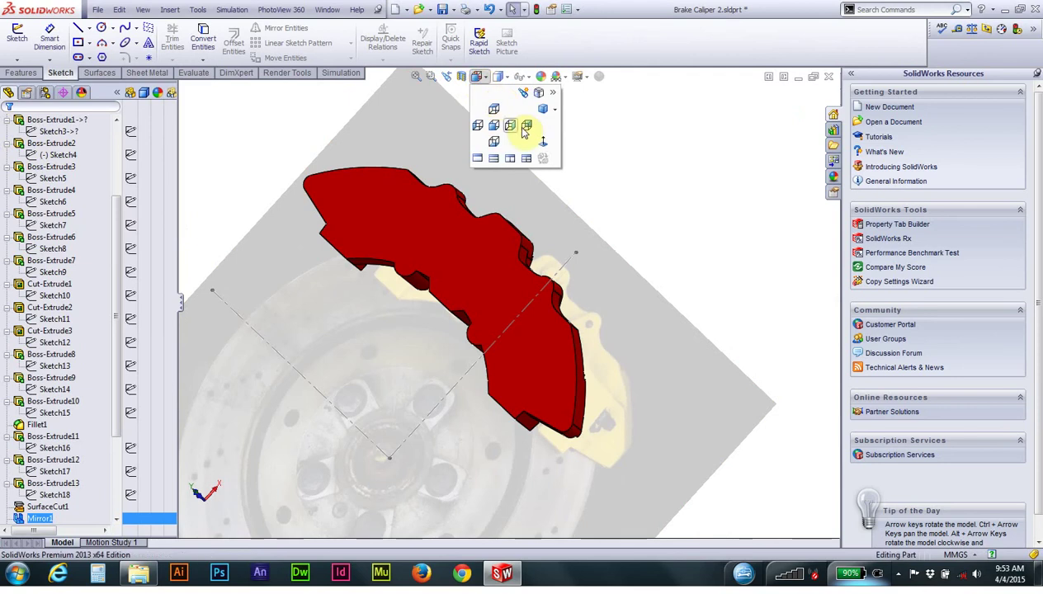
left_click(542, 111)
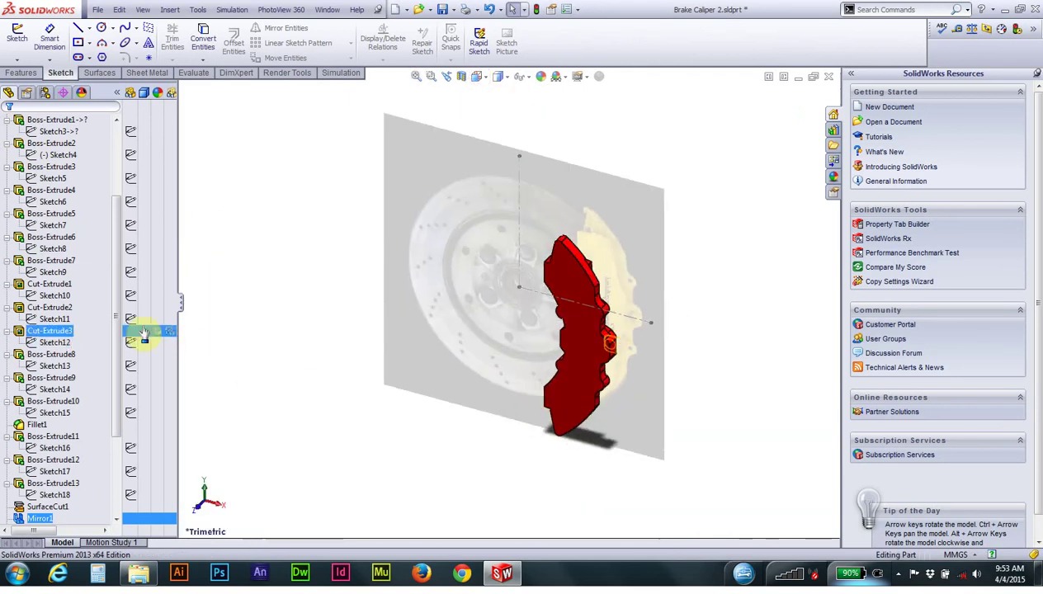
left_click_drag(119, 316, 120, 363)
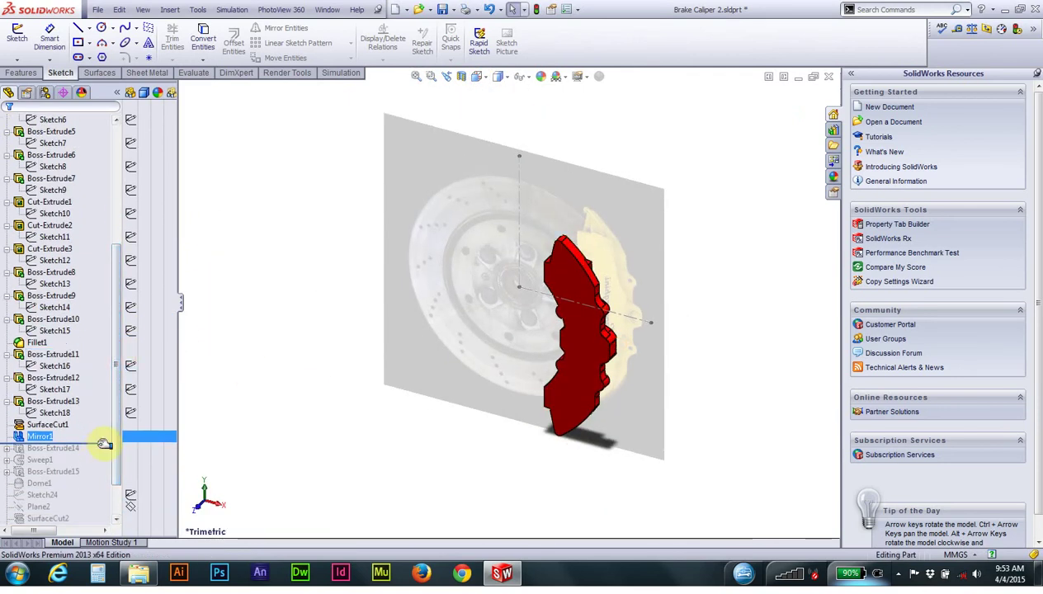
left_click_drag(102, 450, 99, 456)
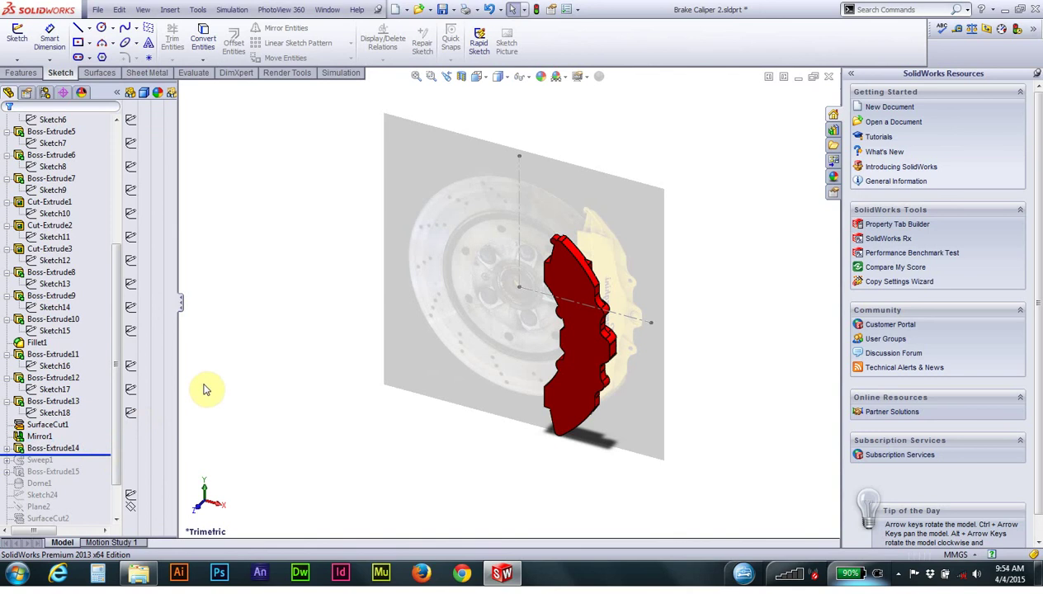
left_click(7, 448)
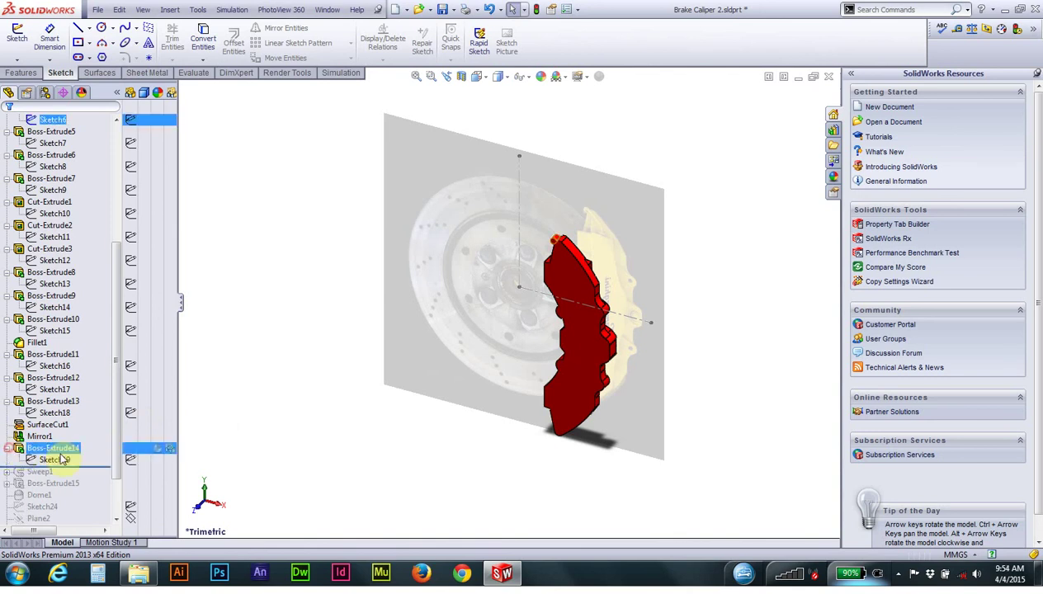
Step: Inspect the Ø10 boss in Sketch19, then exit the sketch to rebuild
right_click(71, 460)
left_click(79, 361)
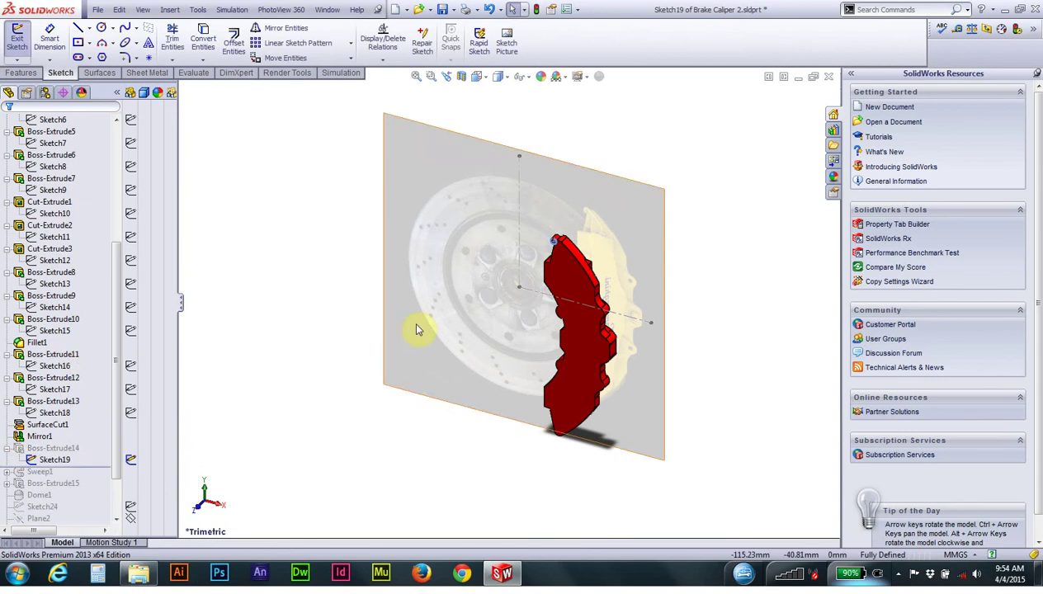
scroll(551, 276, "down", 3)
mouse_move(547, 280)
middle_mouse_down()
mouse_move(456, 342)
mouse_move(598, 321)
mouse_move(566, 317)
middle_mouse_up()
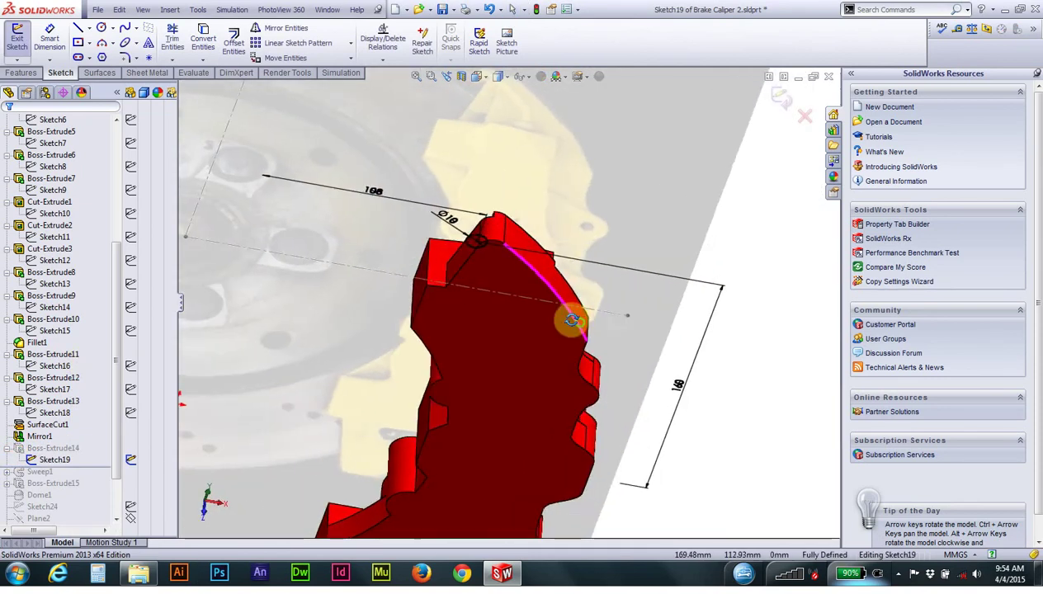
left_click(537, 9)
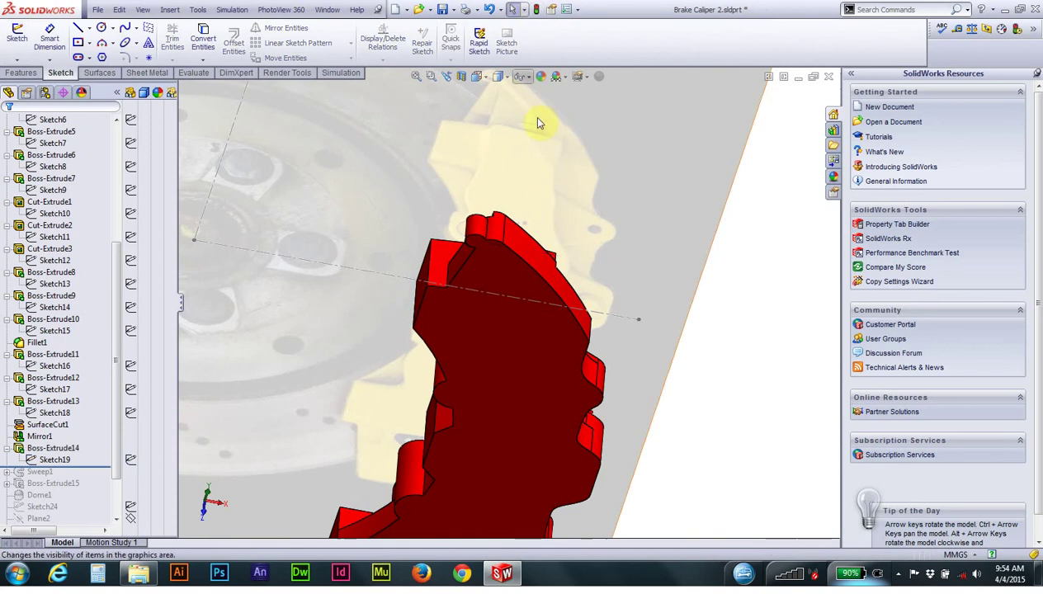
mouse_move(487, 242)
middle_mouse_down()
mouse_move(465, 205)
mouse_move(477, 233)
mouse_move(458, 263)
middle_mouse_up()
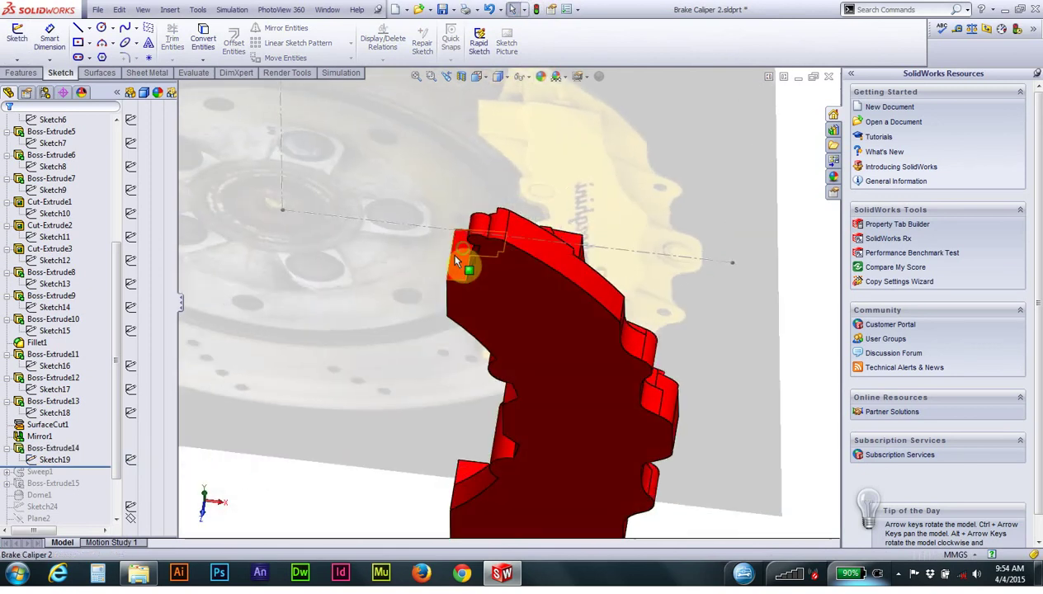
Step: Review Boss-Extrude14's Blind 12 mm extrusion settings and close them
left_click(47, 424)
right_click(45, 449)
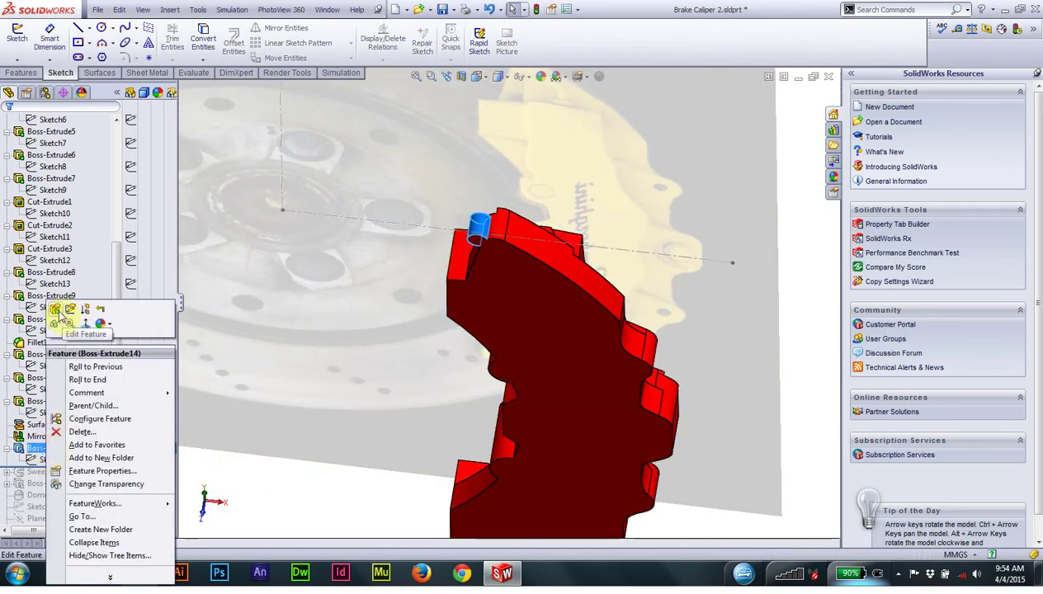
left_click(55, 310)
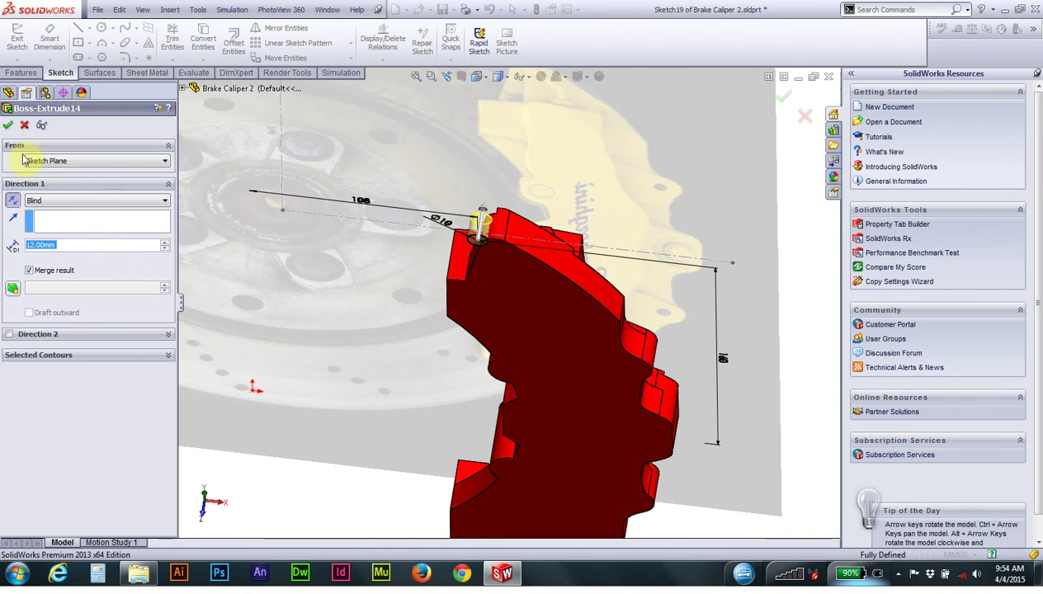
left_click(10, 125)
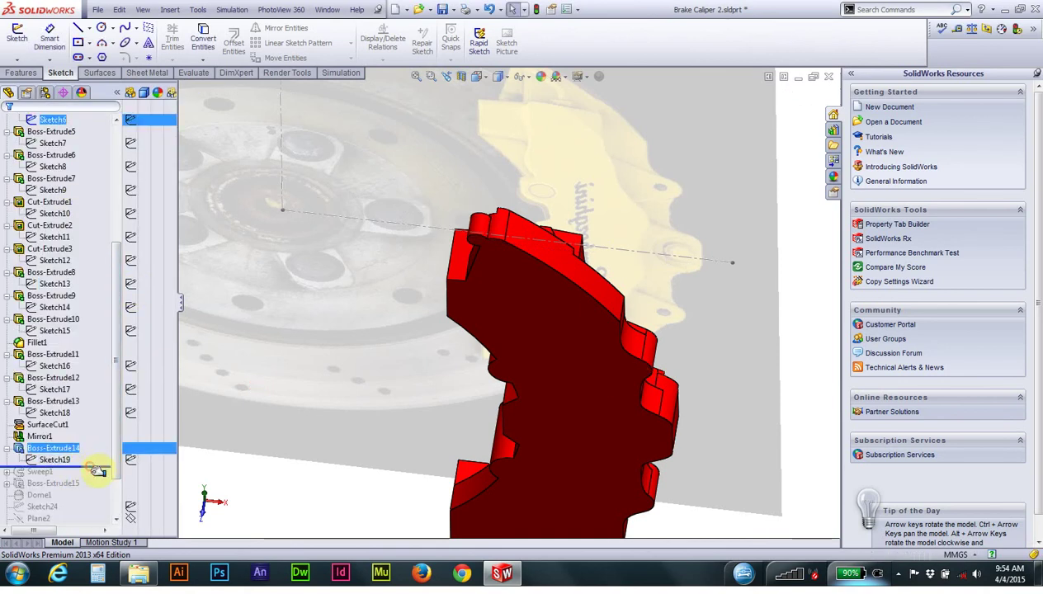
Step: Zoom in on the Ø5 sweep profile circle in Sketch20, then exit the sketch
left_click(37, 473)
right_click(51, 483)
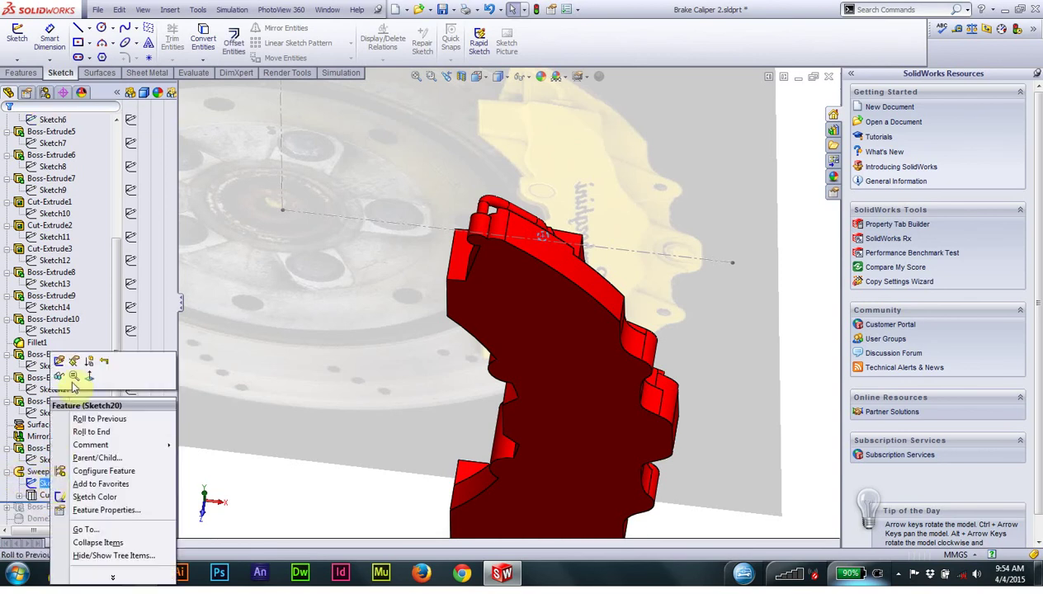
left_click(61, 361)
middle_click_drag(542, 304, 496, 347)
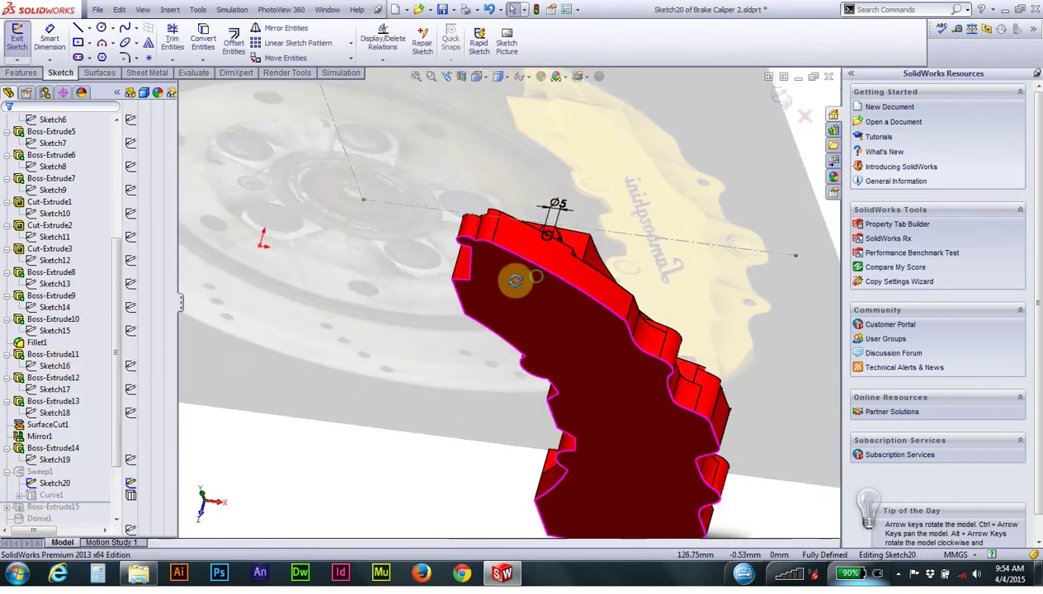
scroll(532, 276, "down", 3)
scroll(577, 262, "down", 3)
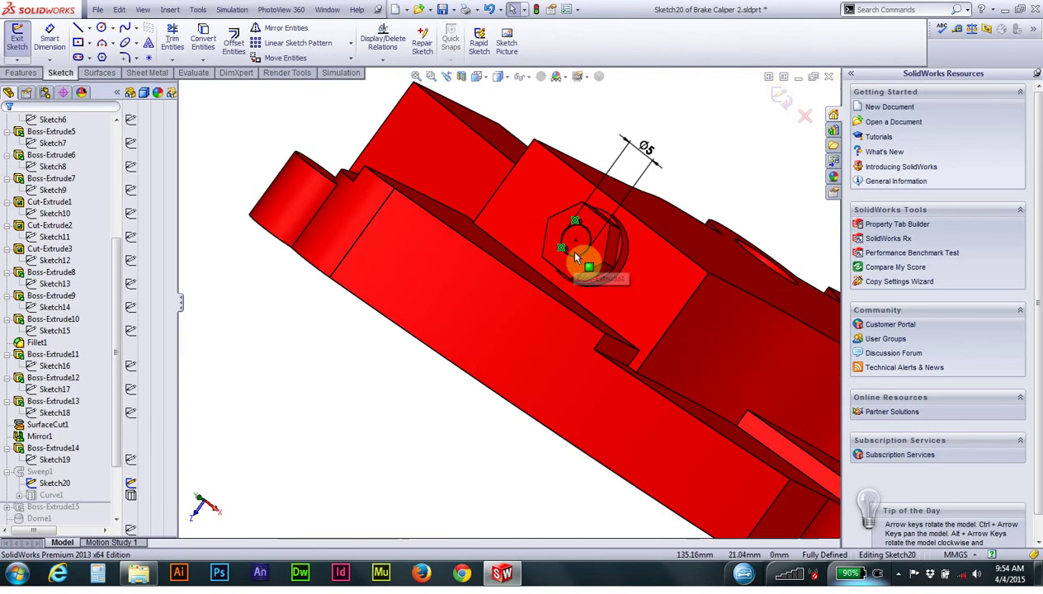
scroll(585, 255, "down", 2)
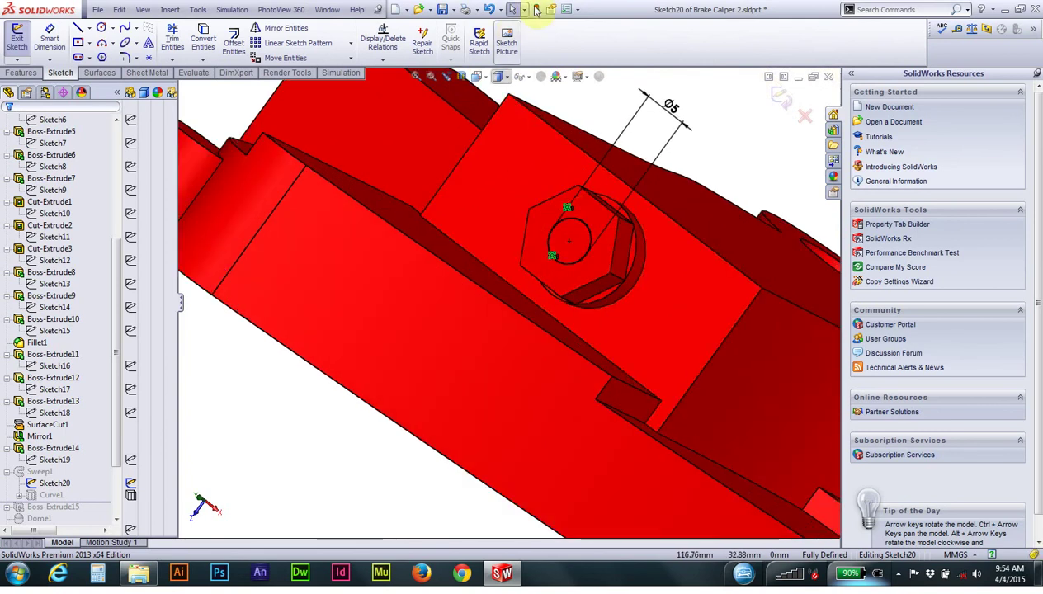
left_click(538, 10)
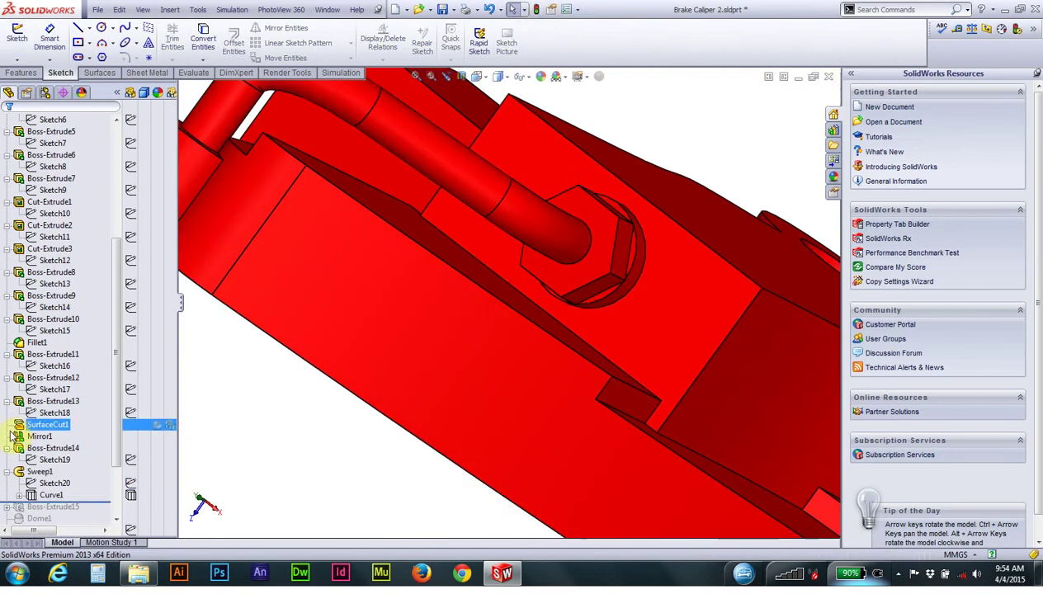
Step: Open Curve1's definition and orbit to view the projected 3D path
right_click(41, 493)
left_click(54, 373)
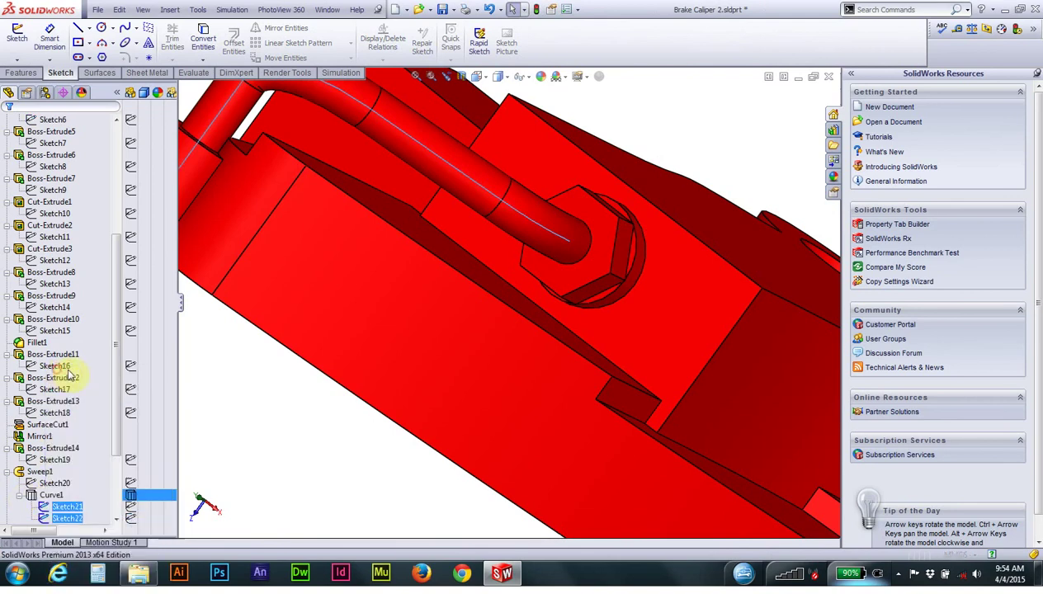
mouse_move(345, 294)
middle_mouse_down()
mouse_move(422, 240)
mouse_move(473, 269)
mouse_move(429, 269)
mouse_move(433, 291)
mouse_move(356, 293)
mouse_move(495, 318)
mouse_move(465, 337)
mouse_move(522, 306)
mouse_move(514, 249)
mouse_move(450, 235)
mouse_move(400, 247)
mouse_move(468, 232)
mouse_move(485, 296)
mouse_move(357, 268)
middle_mouse_up()
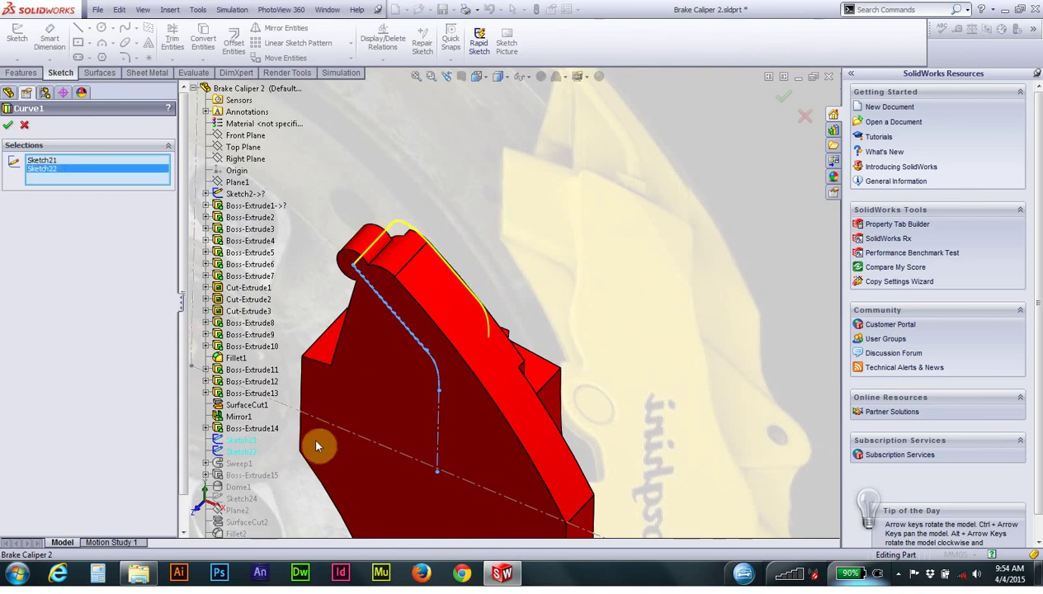
Step: Confirm Curve1 with Sketch21 and Sketch22 as its selections
left_click(52, 161)
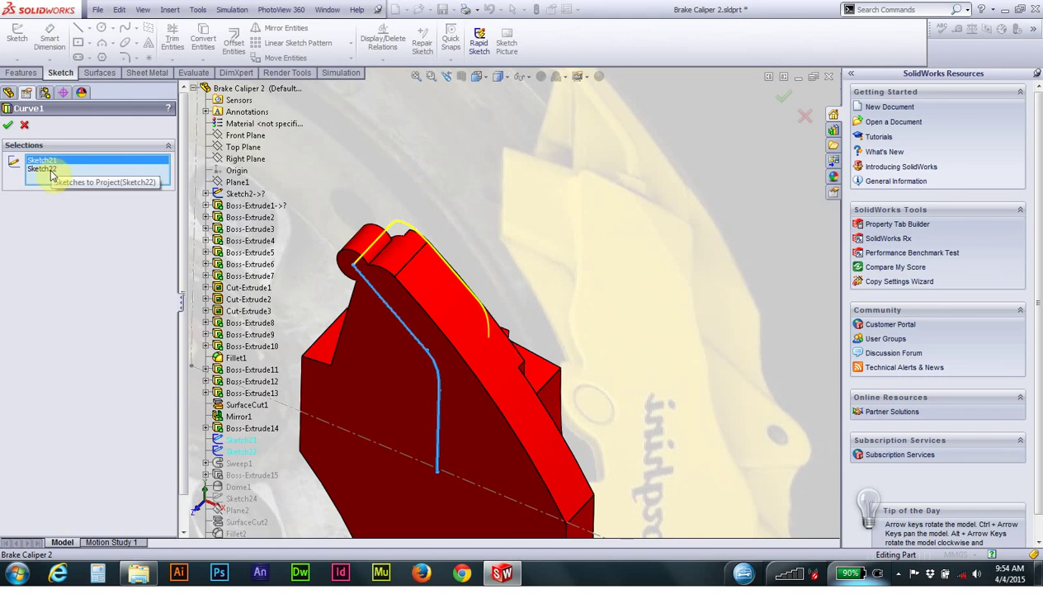
left_click(49, 171)
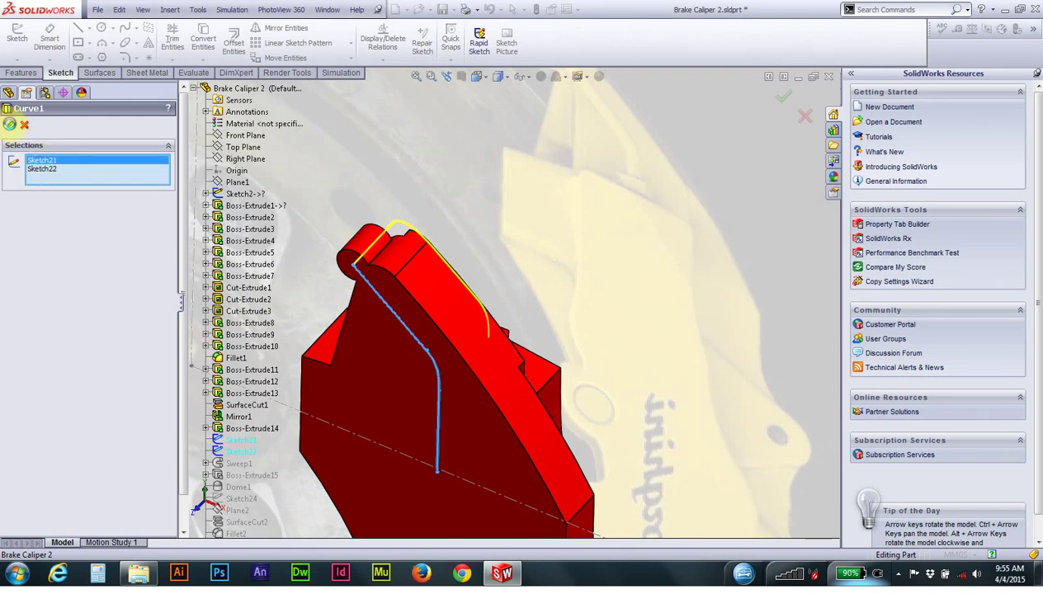
left_click(8, 125)
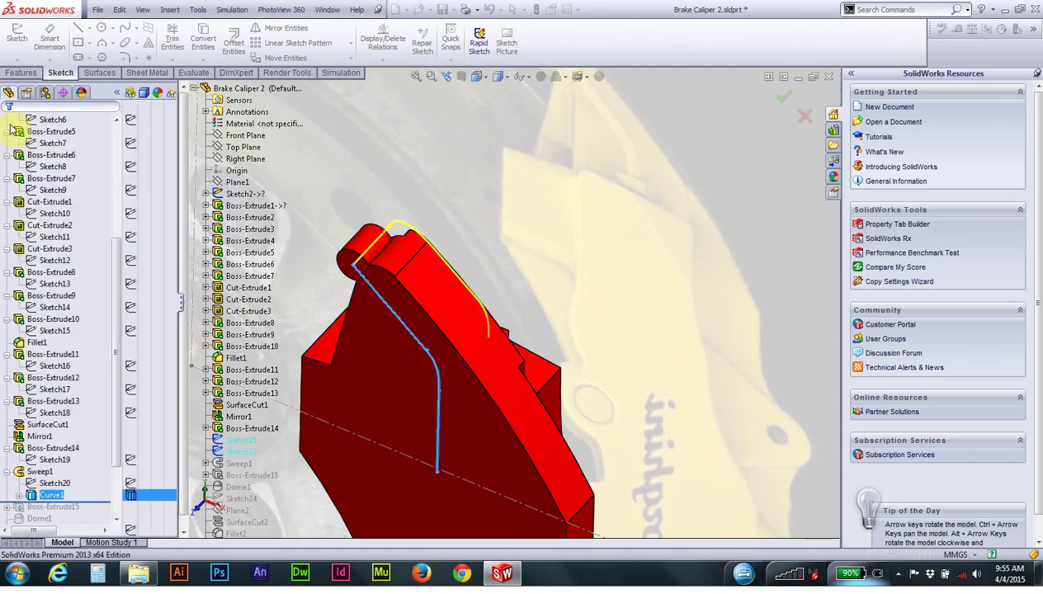
Step: Open Sketch21 in Front view and zoom in on its 19 and 23 mm path
left_click(21, 495)
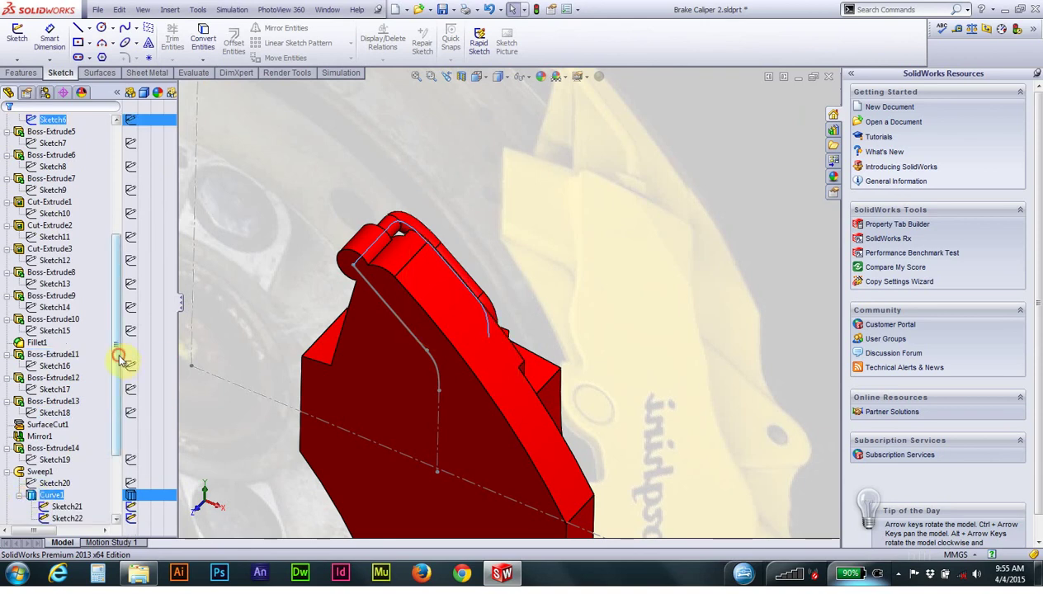
left_click_drag(121, 355, 121, 417)
right_click(79, 401)
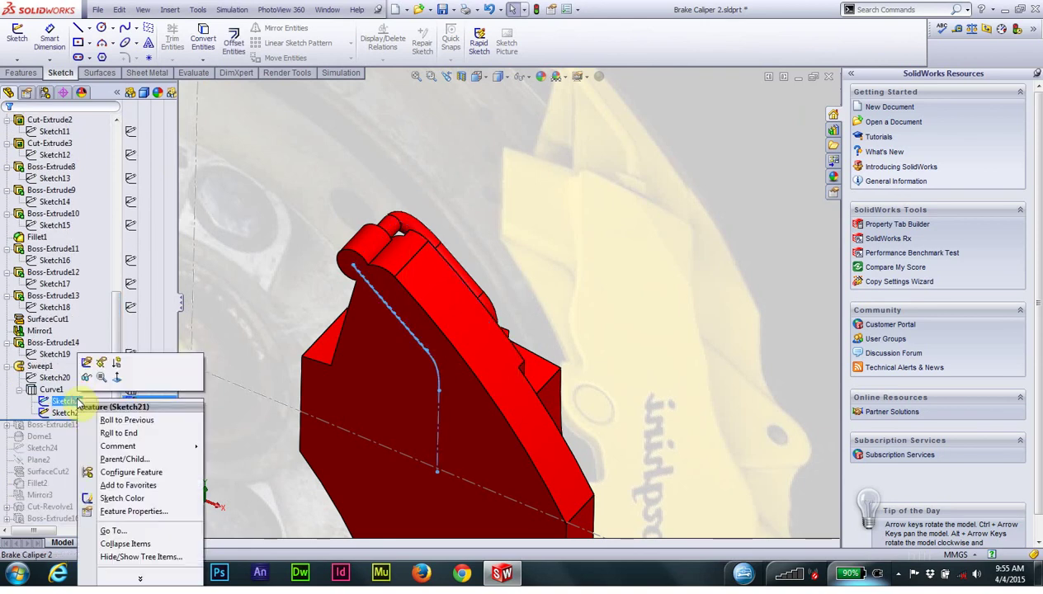
left_click(84, 363)
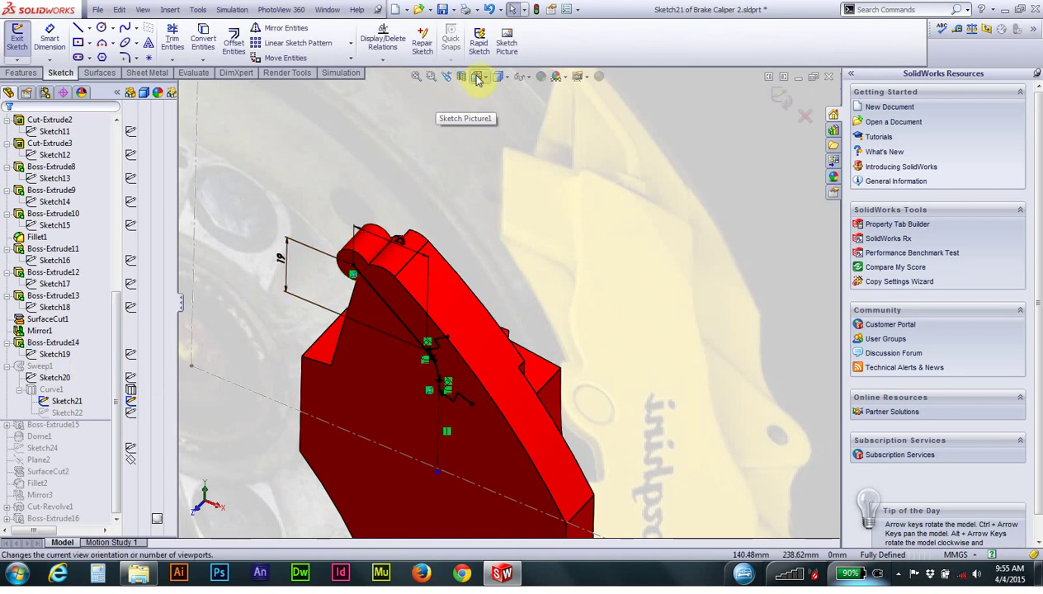
left_click(475, 77)
left_click(539, 138)
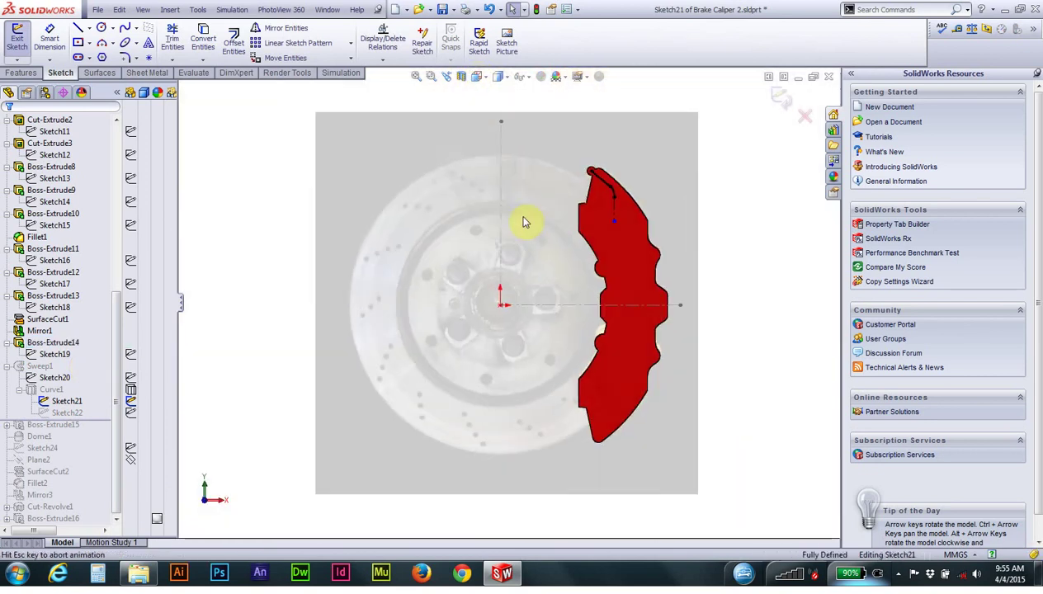
scroll(624, 217, "down", 5)
scroll(601, 191, "down", 2)
scroll(607, 237, "down", 2)
scroll(611, 237, "down", 1)
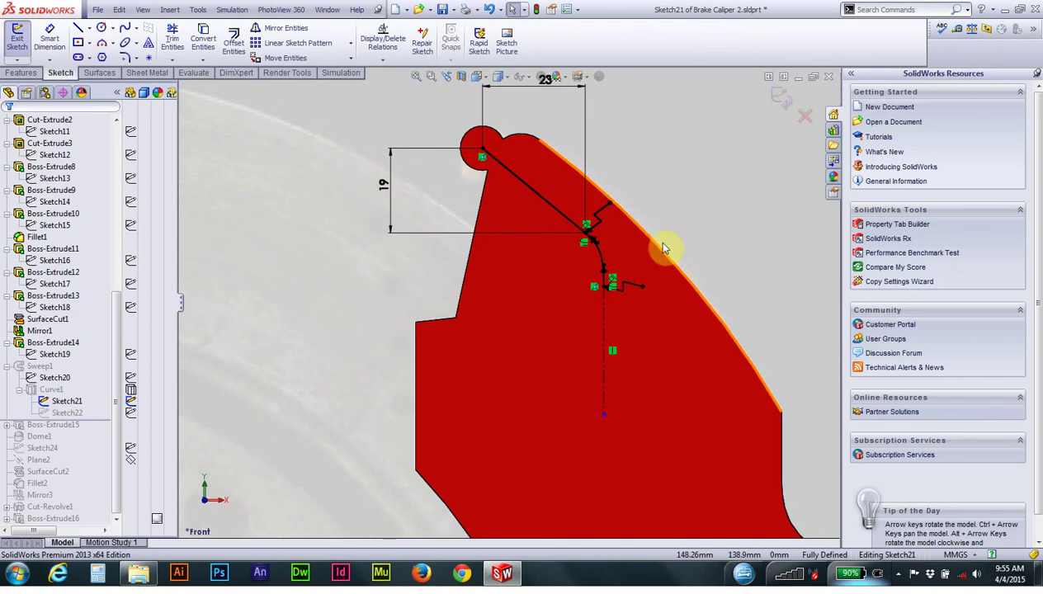
scroll(625, 272, "down", 2)
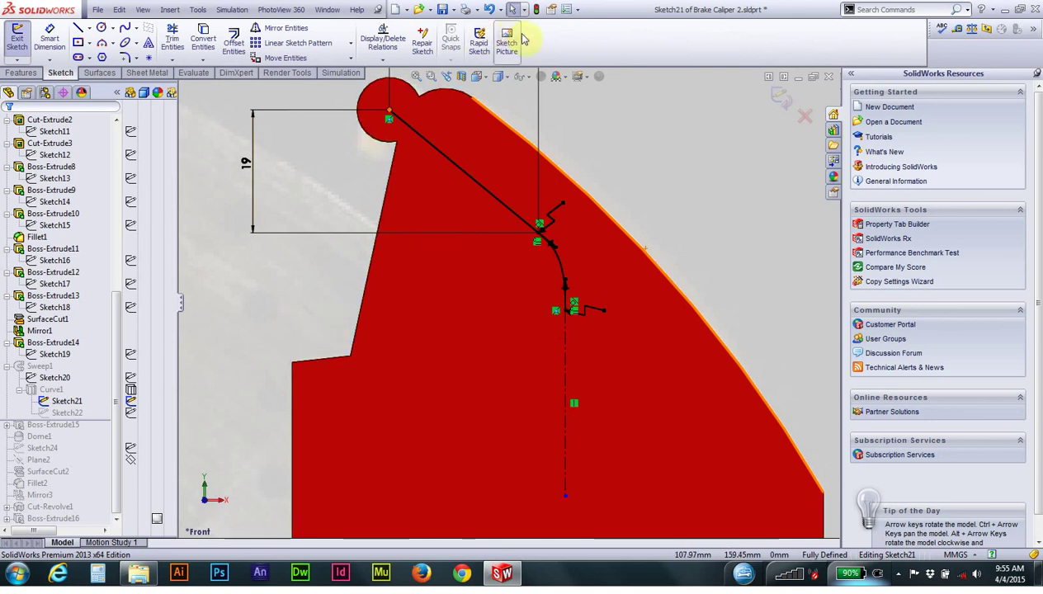
Step: Exit Sketch21, then briefly edit the side-view path Sketch22 in 3D and exit
left_click(535, 9)
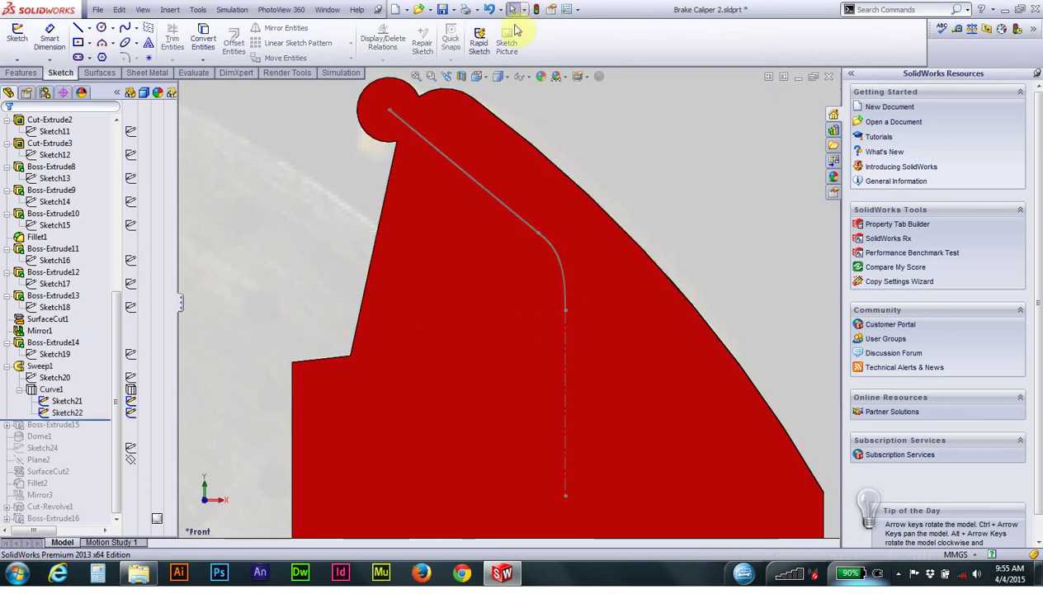
right_click(75, 420)
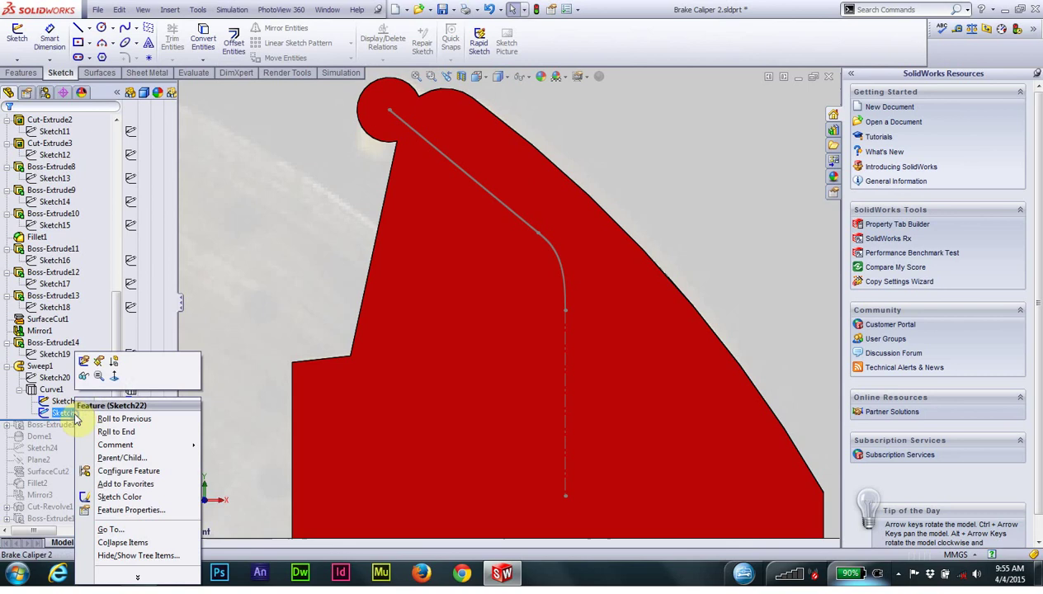
left_click(85, 363)
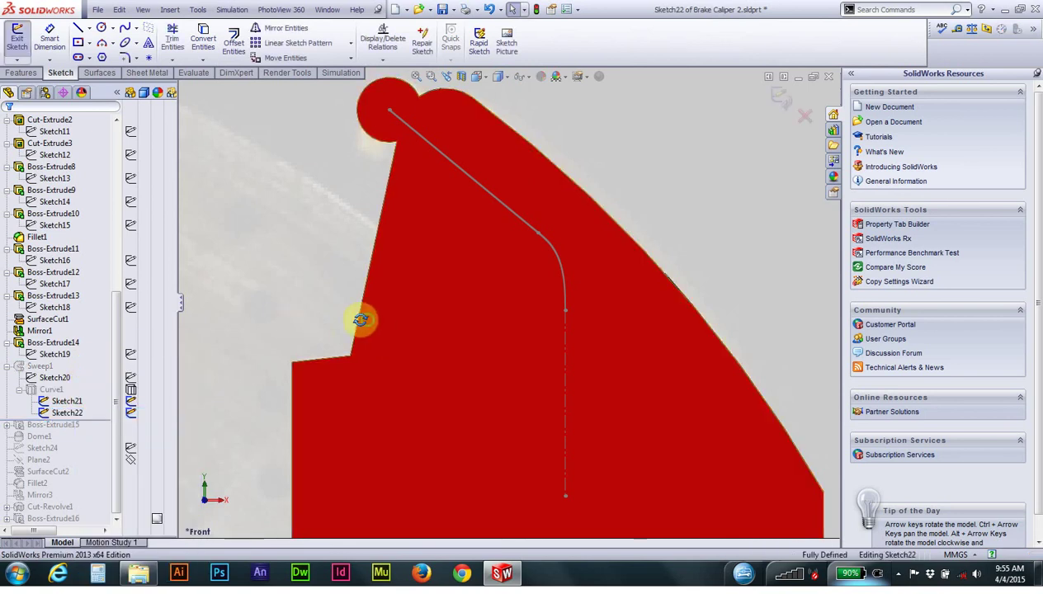
mouse_move(361, 320)
middle_mouse_down()
mouse_move(286, 370)
mouse_move(4, 443)
middle_mouse_up()
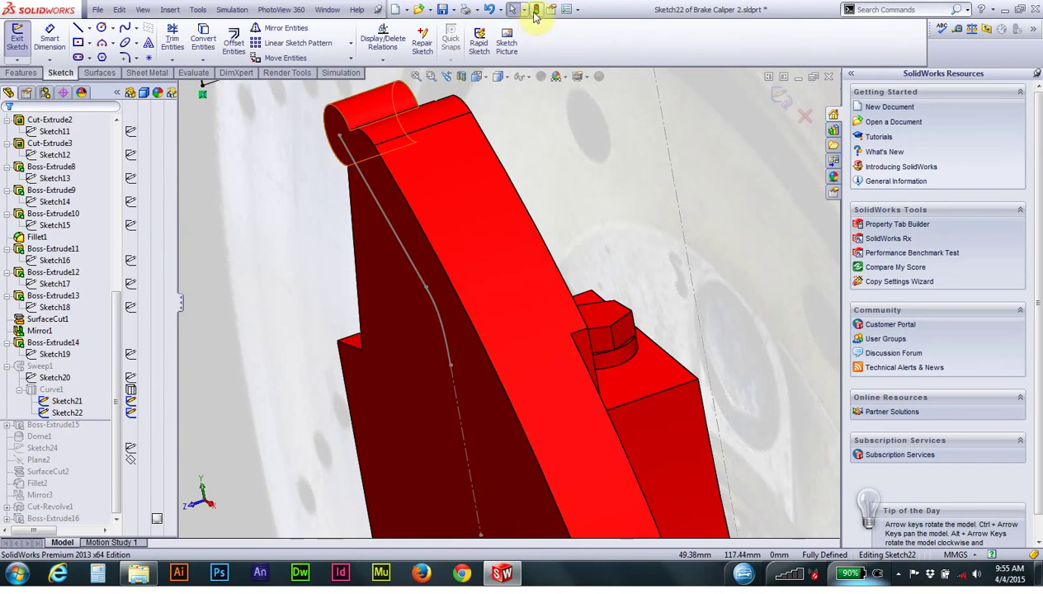
left_click(535, 11)
Step: Reopen Sketch22 in Right view and orbit to inspect the path along the caliper's curved side
right_click(69, 420)
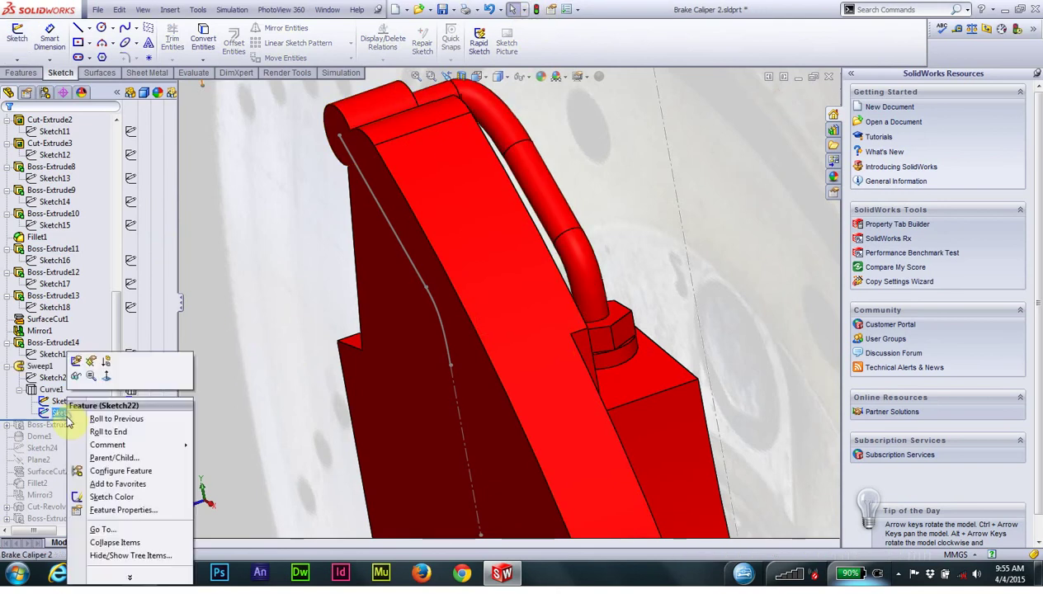
left_click(79, 362)
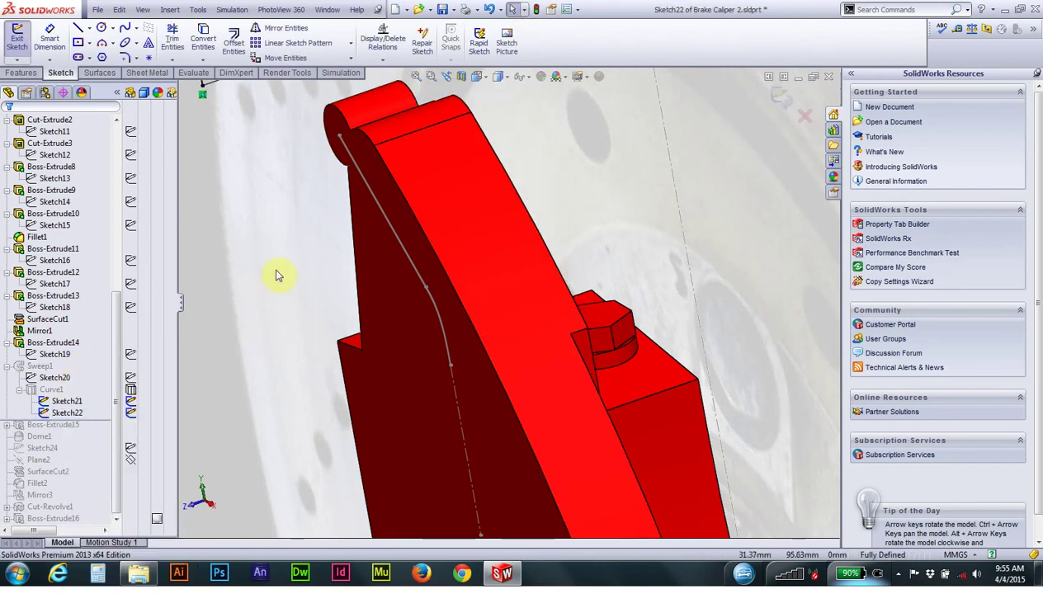
left_click(476, 76)
left_click(537, 149)
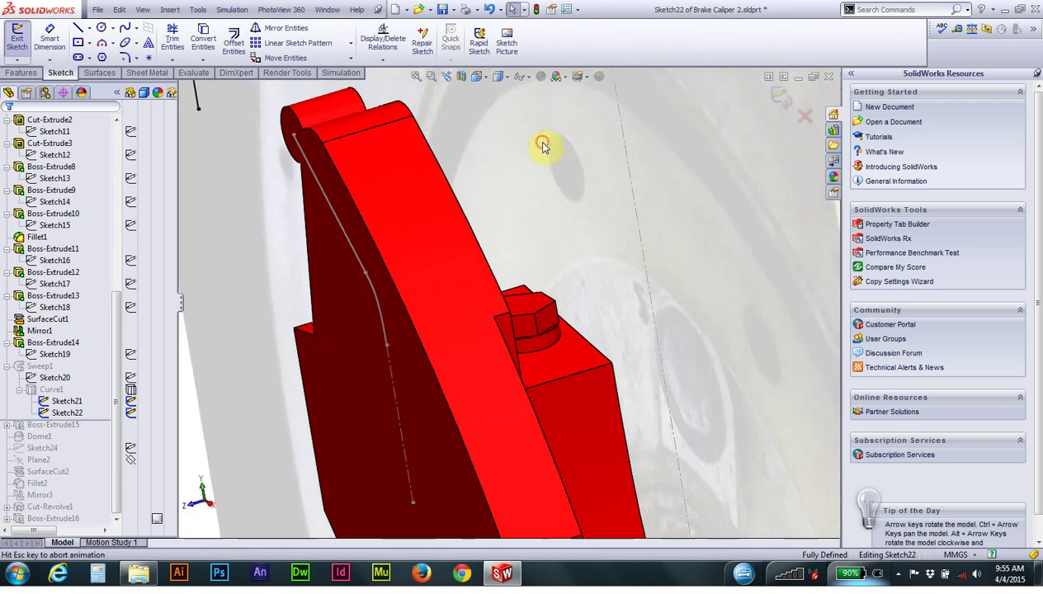
scroll(462, 200, "down", 3)
scroll(474, 206, "down", 3)
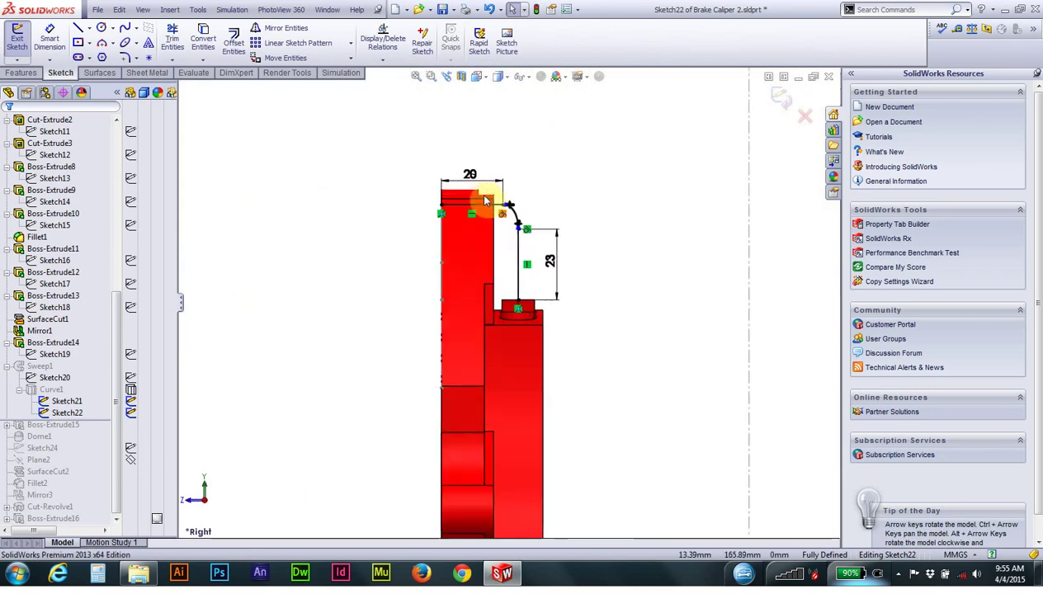
scroll(487, 215, "down", 3)
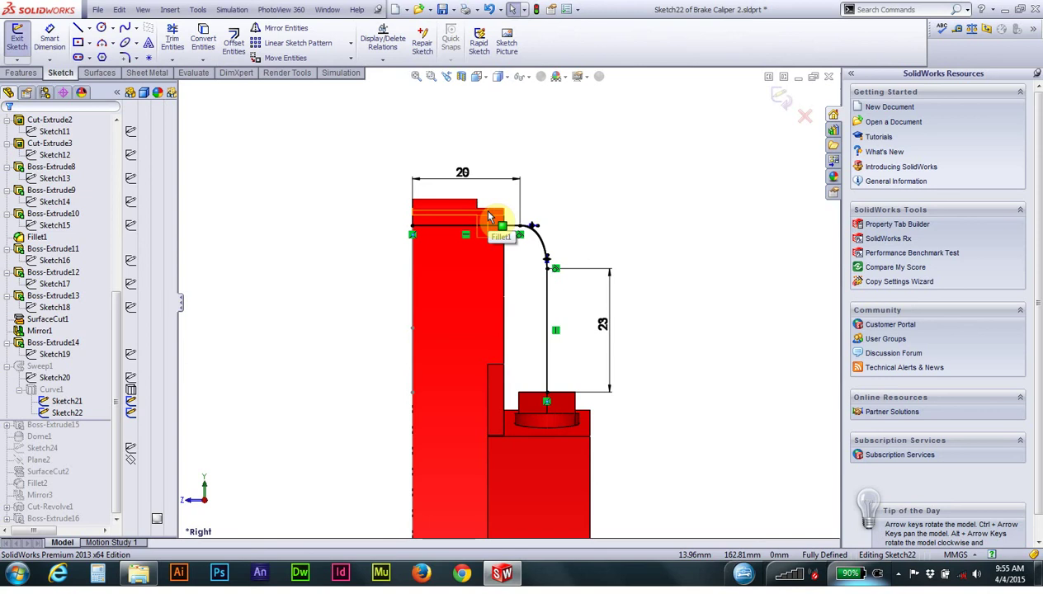
scroll(475, 302, "down", 3)
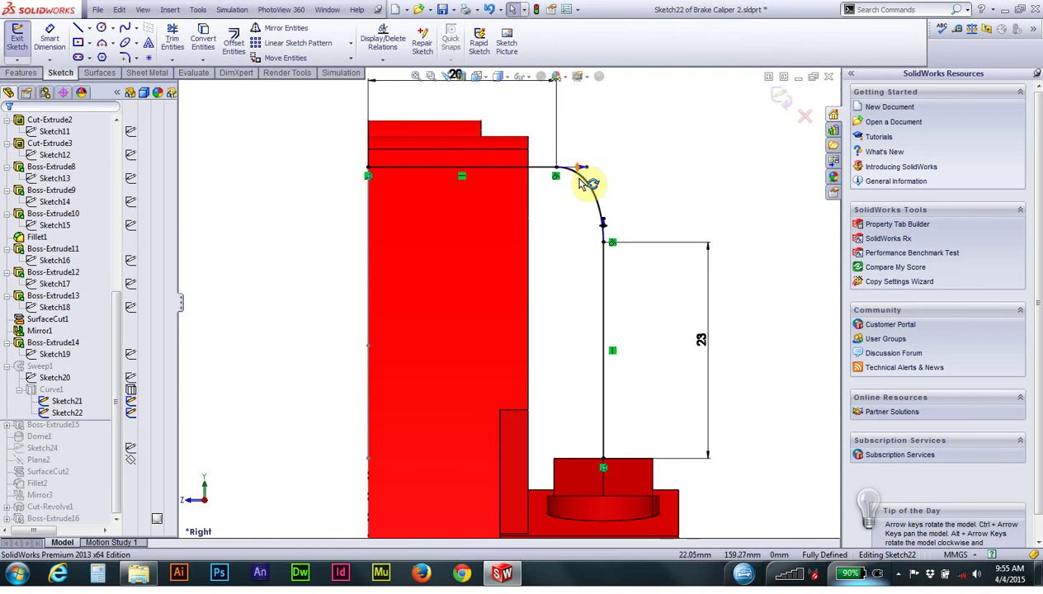
mouse_move(596, 311)
middle_mouse_down()
mouse_move(566, 333)
mouse_move(589, 317)
mouse_move(601, 326)
mouse_move(571, 331)
mouse_move(566, 351)
mouse_move(604, 336)
mouse_move(652, 340)
mouse_move(654, 351)
mouse_move(603, 361)
mouse_move(587, 419)
mouse_move(528, 428)
mouse_move(603, 424)
mouse_move(542, 426)
mouse_move(507, 359)
middle_mouse_up()
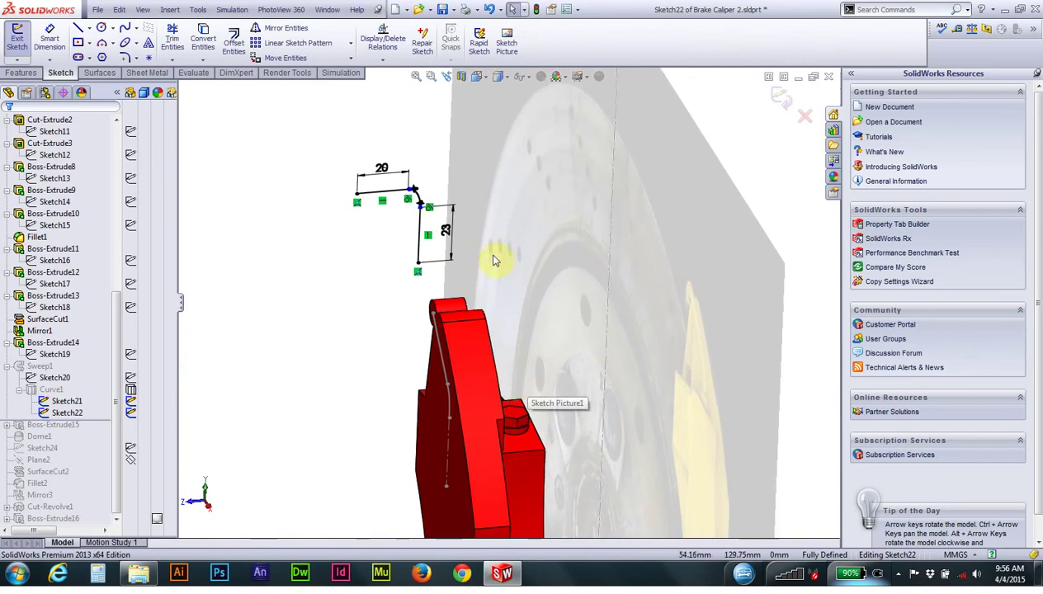
mouse_move(466, 360)
middle_mouse_down()
mouse_move(459, 342)
mouse_move(480, 321)
mouse_move(466, 319)
mouse_move(462, 332)
middle_mouse_up()
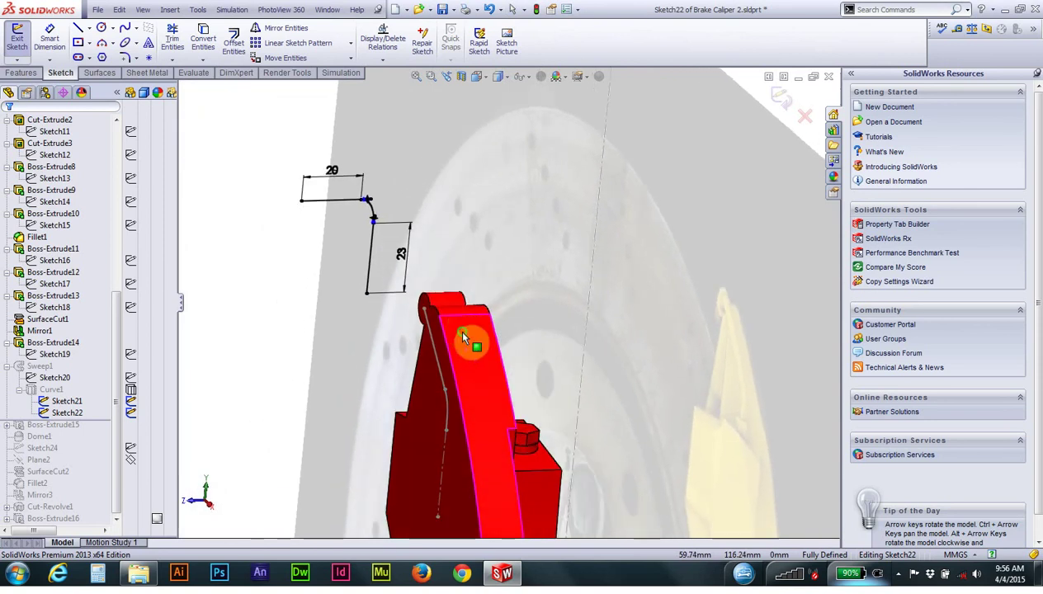
Step: View Sketch22 Normal To, then exit the sketch so Sweep1 rebuilds
left_click(66, 413)
right_click(66, 416)
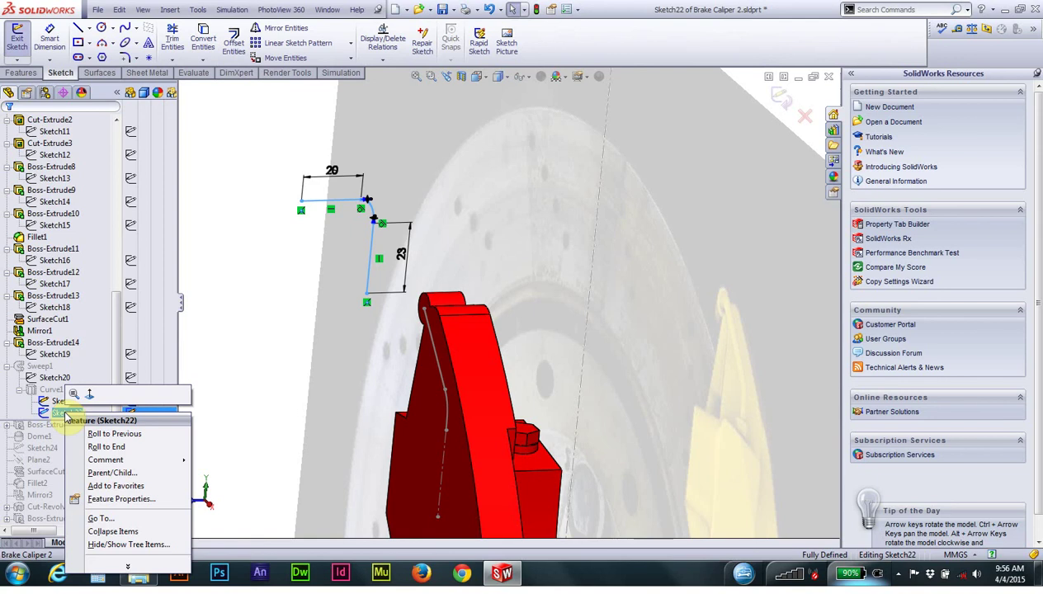
left_click(73, 394)
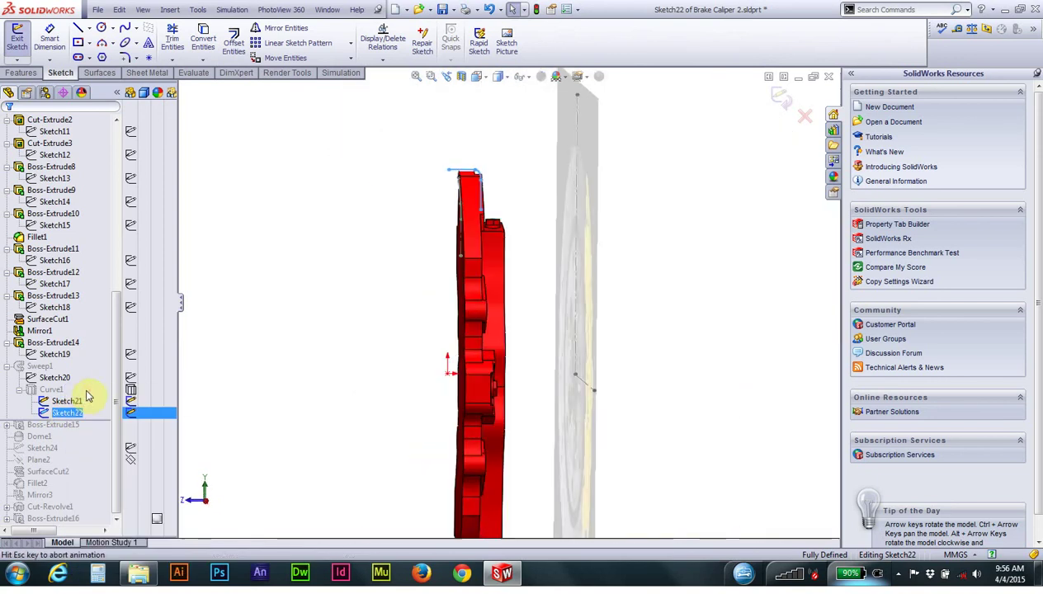
scroll(517, 189, "down", 2)
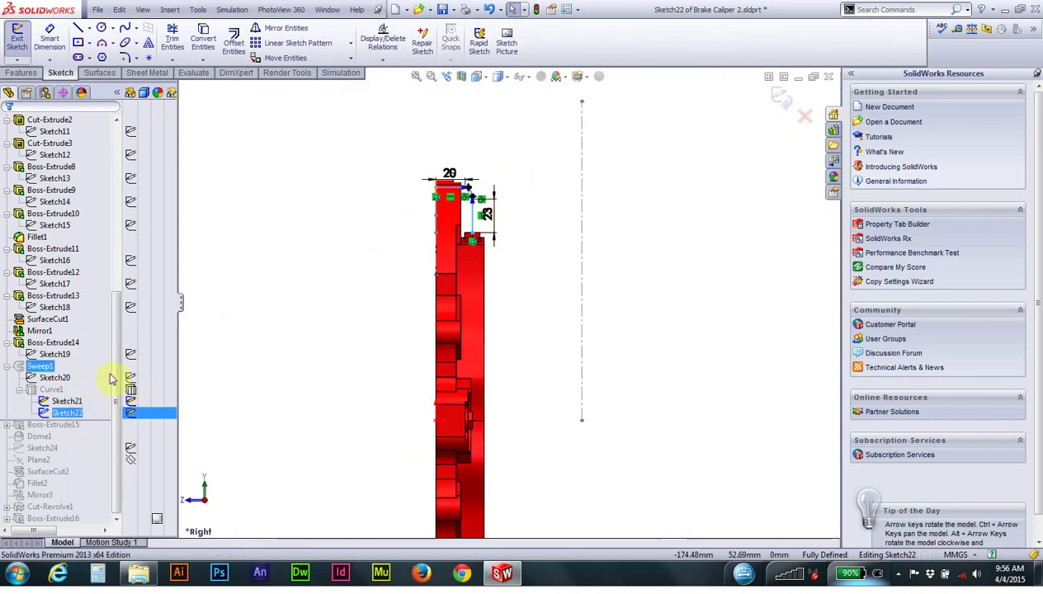
right_click(69, 413)
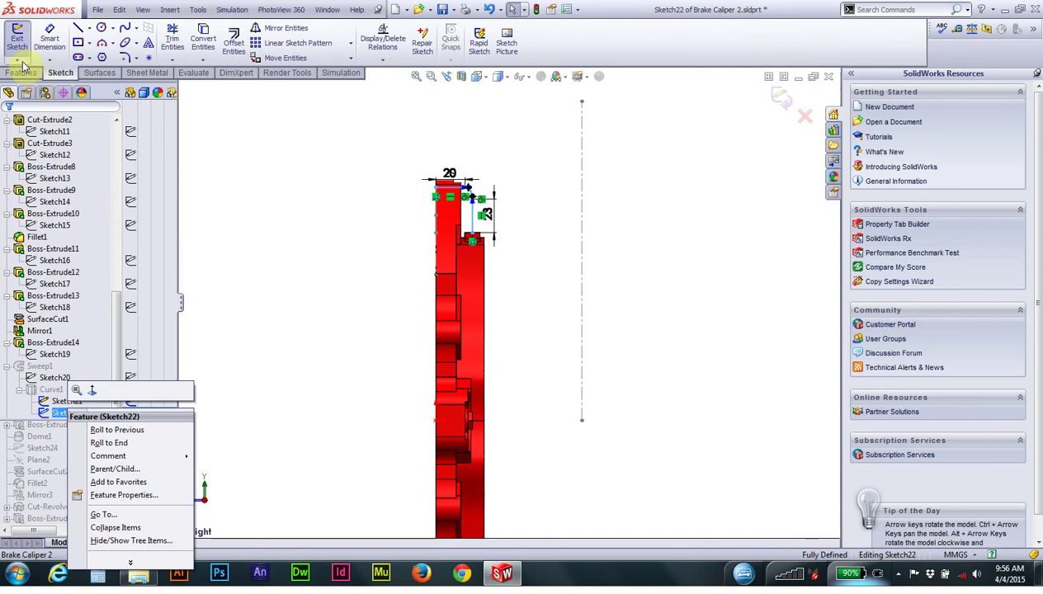
left_click(16, 37)
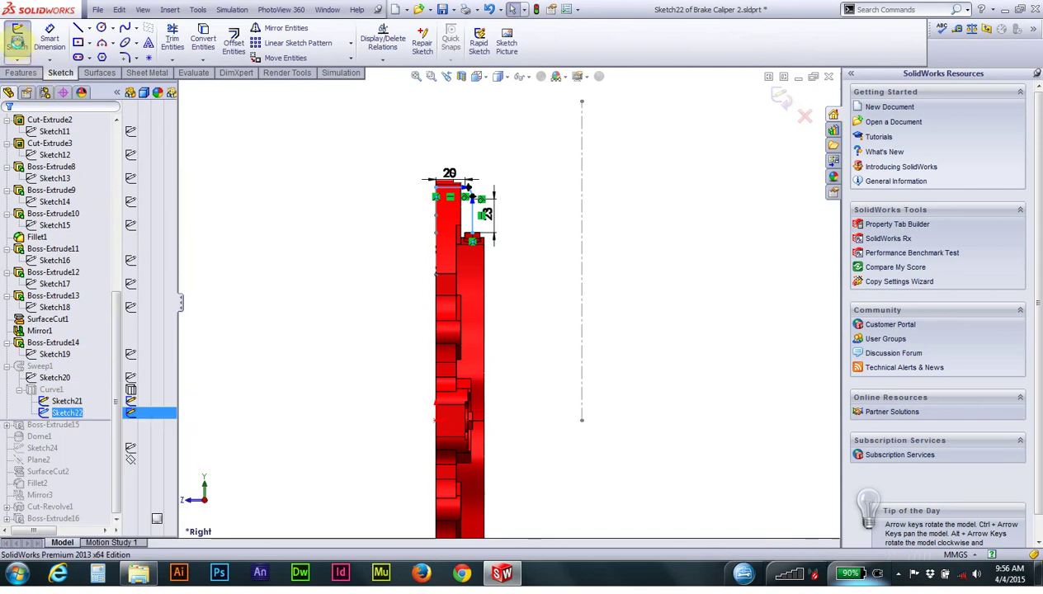
right_click(62, 417)
left_click(88, 370)
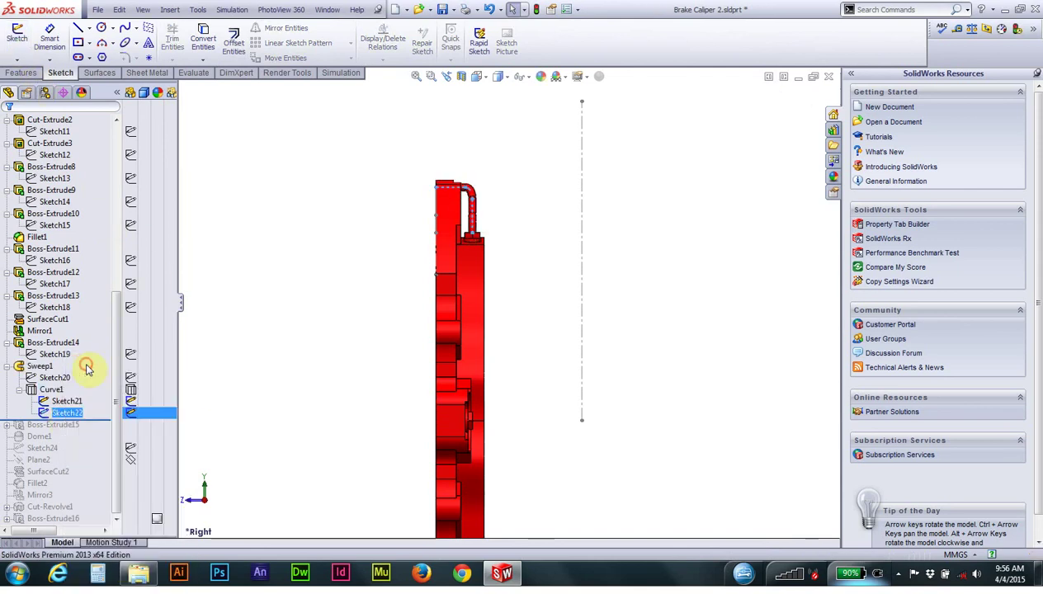
mouse_move(338, 214)
middle_mouse_down()
mouse_move(387, 223)
mouse_move(275, 189)
middle_mouse_up()
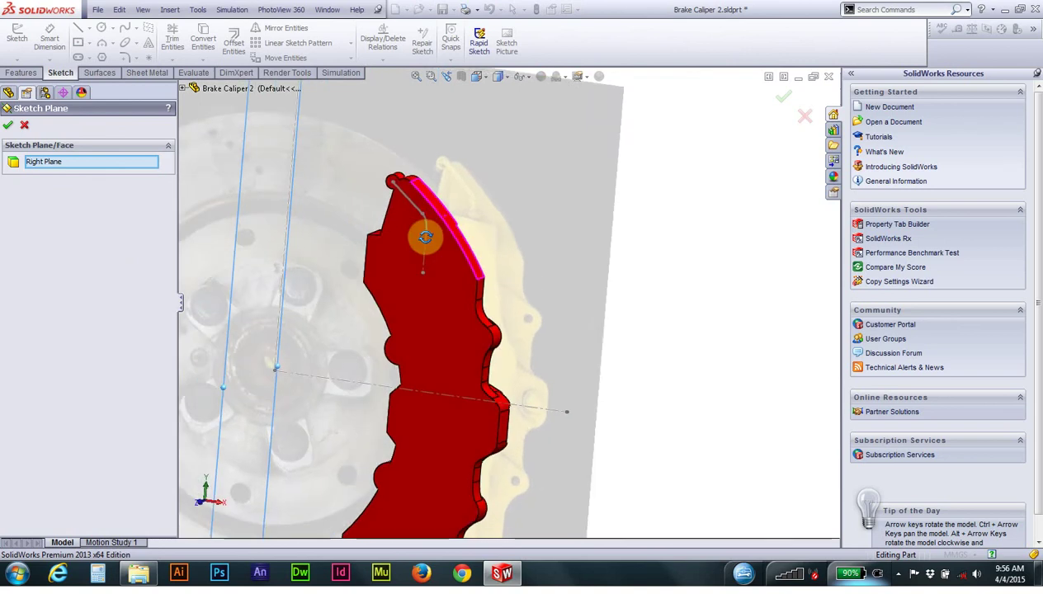
left_click(8, 124)
mouse_move(407, 279)
middle_mouse_down()
mouse_move(344, 292)
mouse_move(400, 305)
mouse_move(391, 305)
middle_mouse_up()
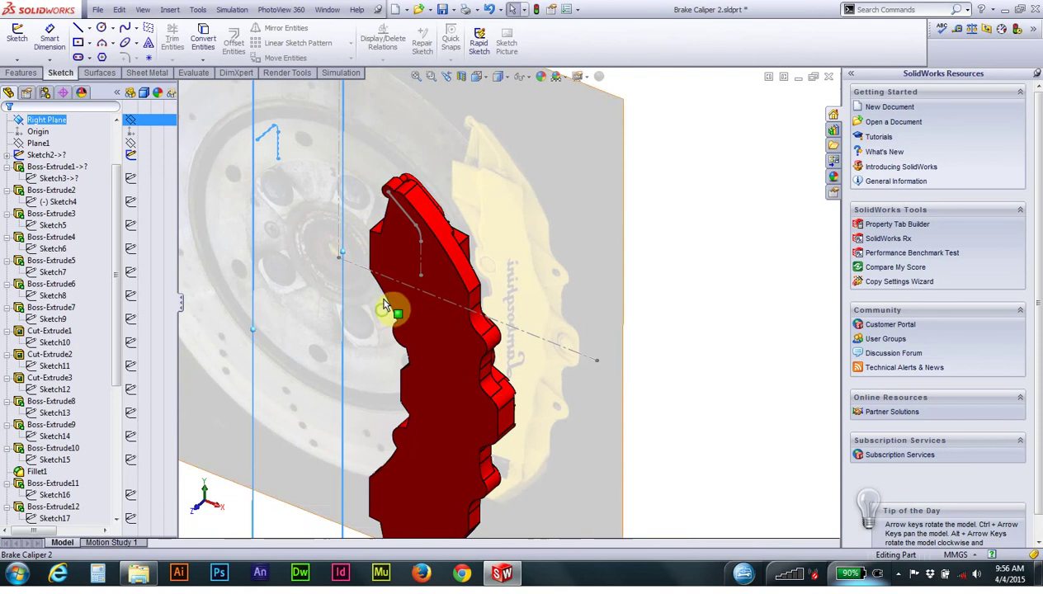
left_click(134, 441)
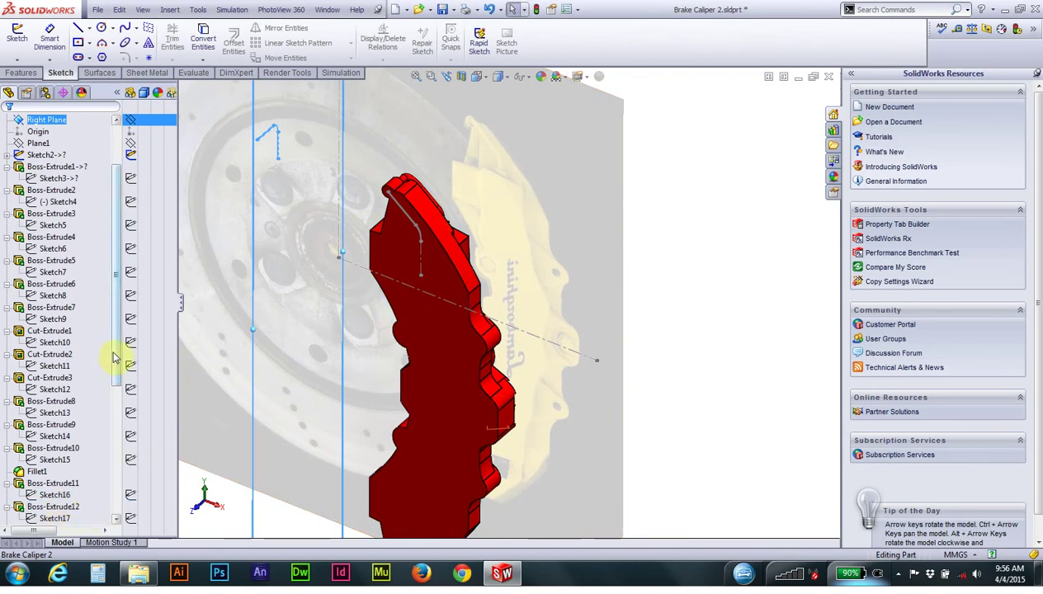
left_click_drag(113, 357, 115, 454)
left_click(72, 414)
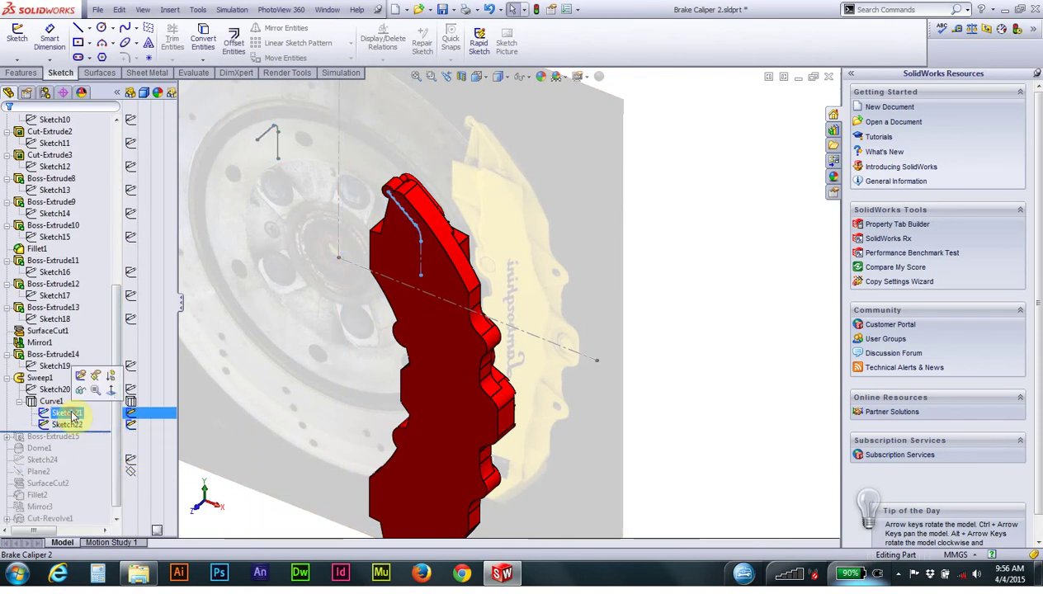
right_click(73, 417)
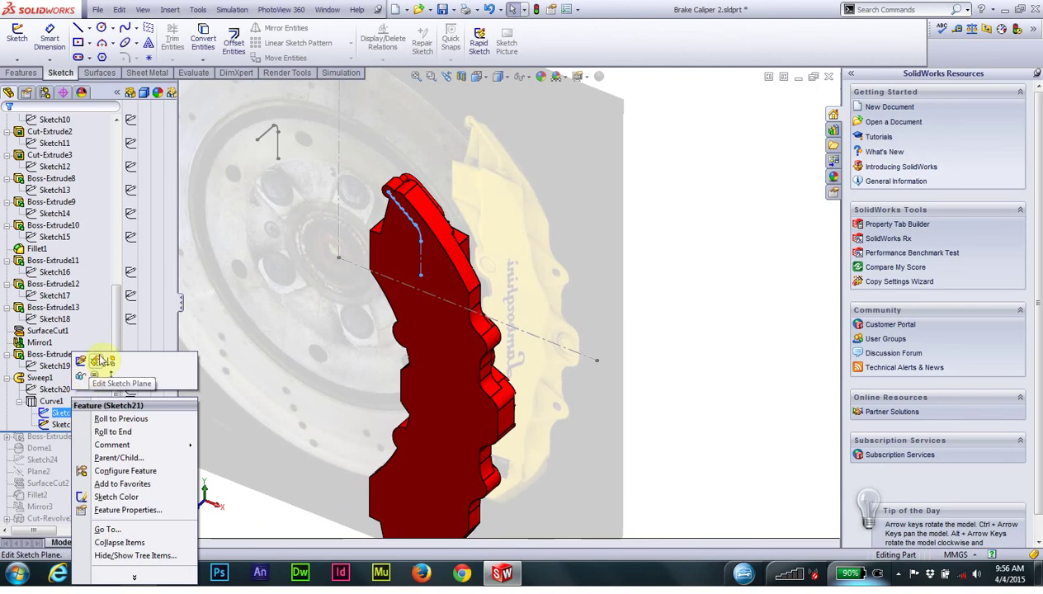
left_click(93, 363)
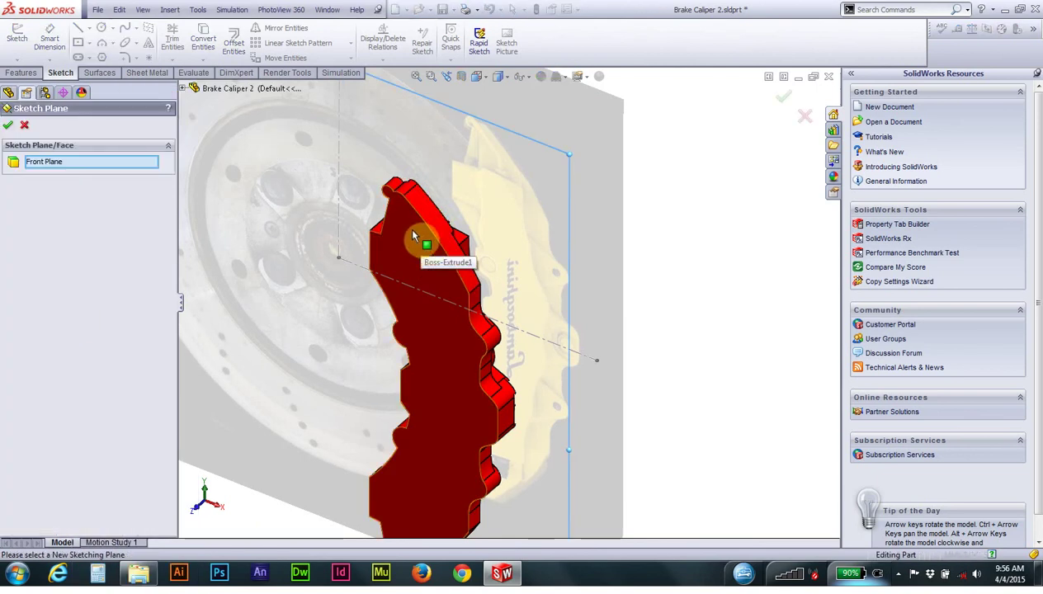
mouse_move(414, 236)
middle_mouse_down()
mouse_move(365, 254)
mouse_move(338, 243)
middle_mouse_up()
left_click(8, 127)
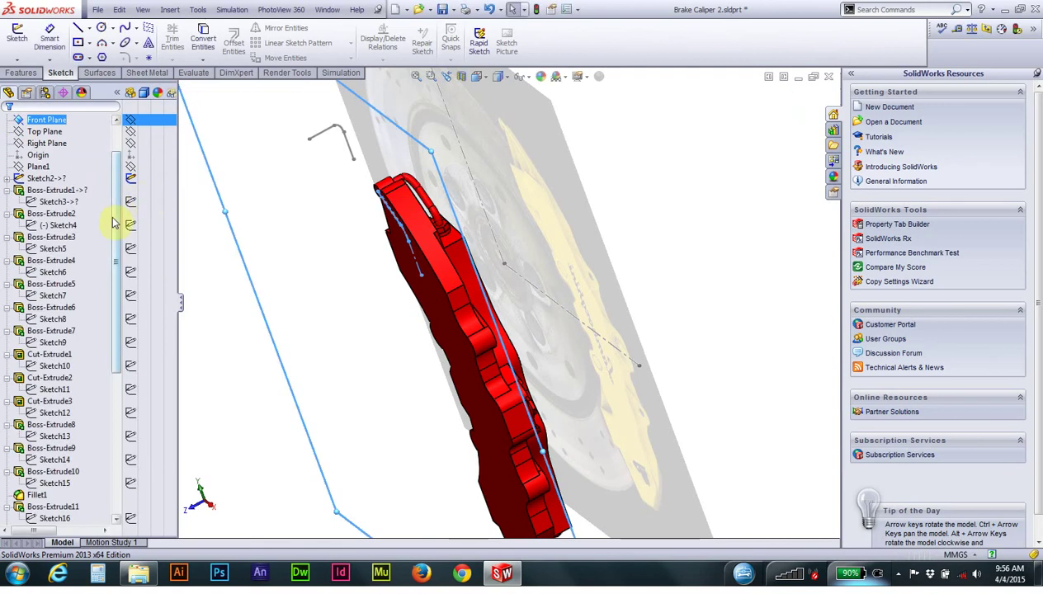
left_click_drag(119, 276, 122, 326)
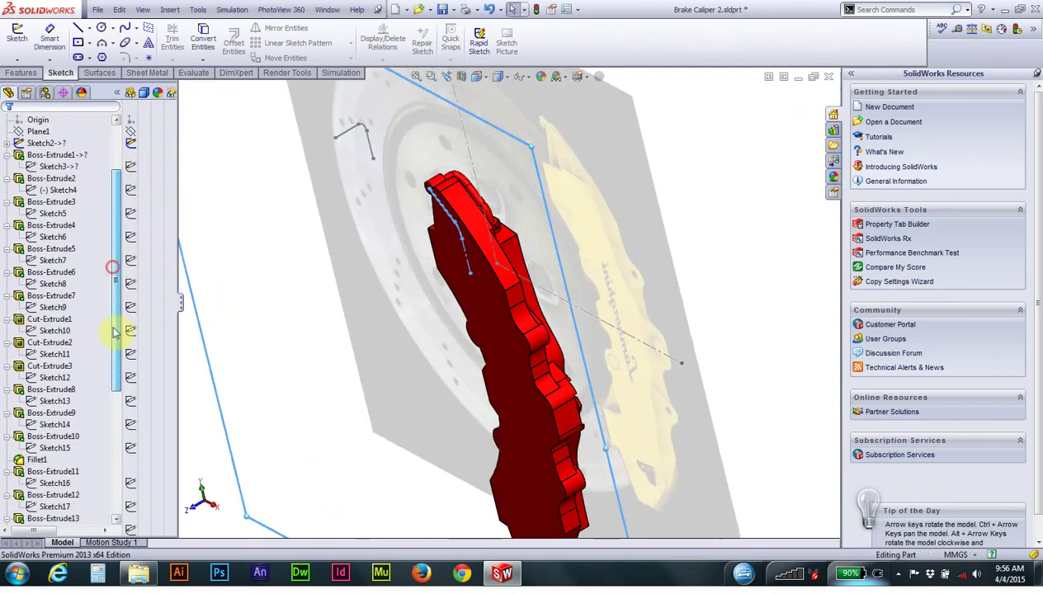
right_click(51, 389)
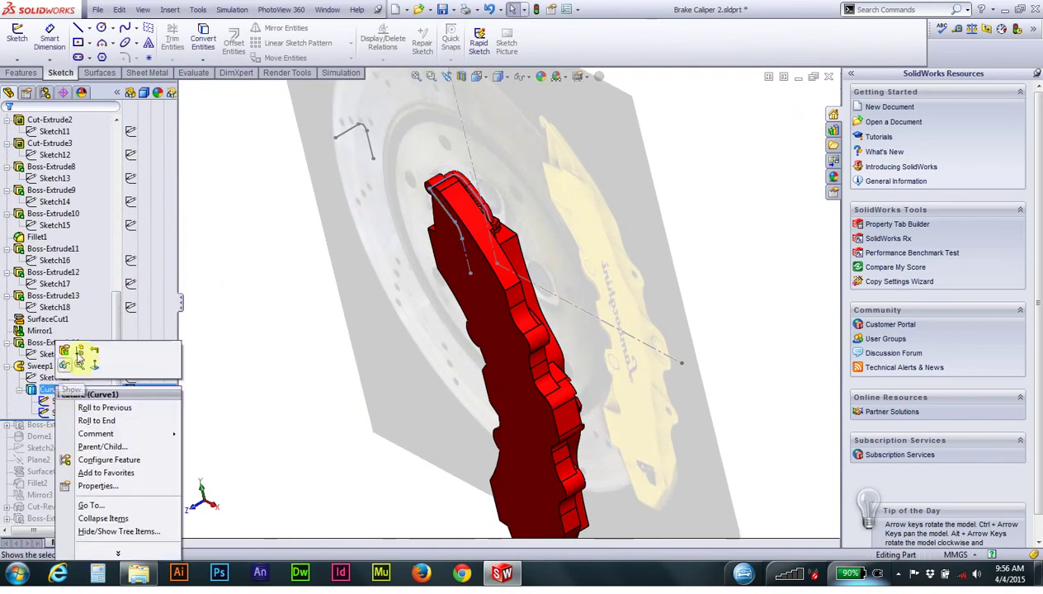
Step: Open Curve1 for editing and orbit the caliper against the brake disc
left_click(66, 352)
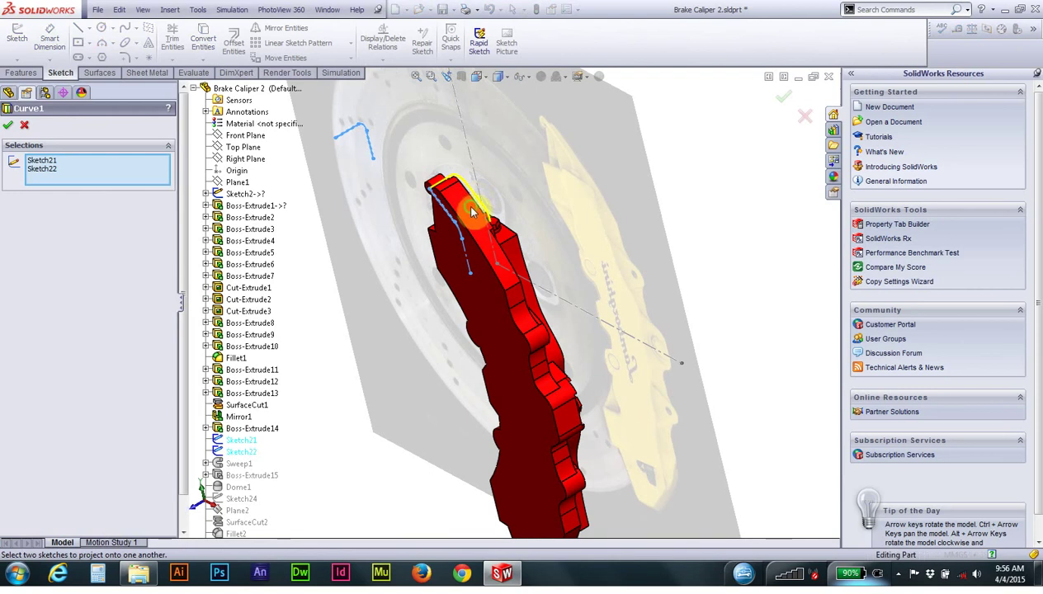
mouse_move(472, 213)
middle_mouse_down()
mouse_move(426, 224)
mouse_move(414, 244)
mouse_move(459, 247)
middle_mouse_up()
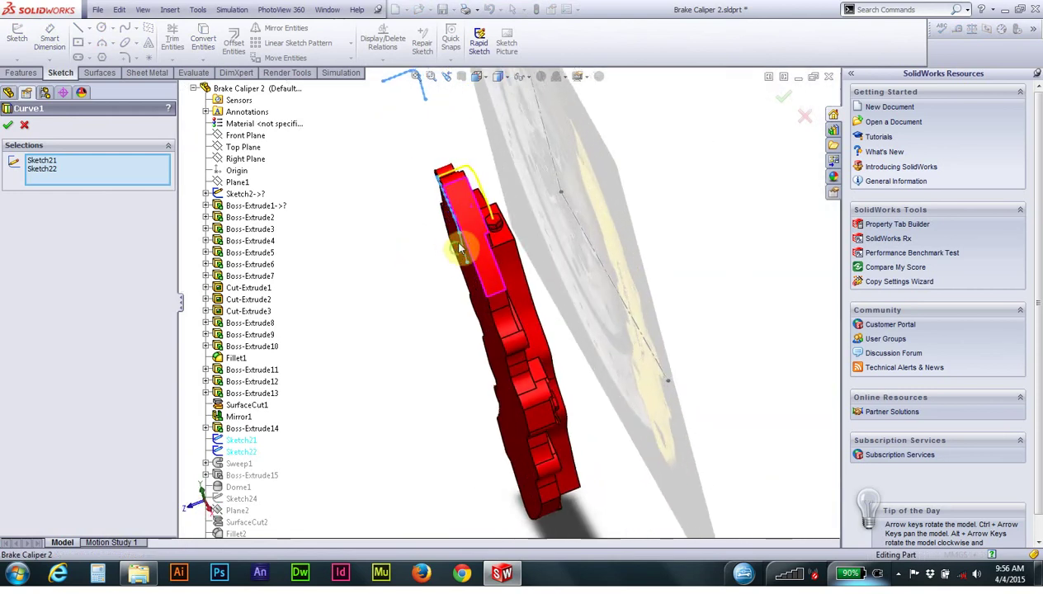
scroll(463, 207, "down", 3)
scroll(463, 206, "down", 3)
mouse_move(463, 206)
middle_mouse_down()
mouse_move(466, 175)
mouse_move(532, 155)
mouse_move(503, 163)
mouse_move(493, 419)
mouse_move(540, 365)
mouse_move(507, 170)
mouse_move(524, 159)
middle_mouse_up()
middle_click_drag(482, 205, 484, 208)
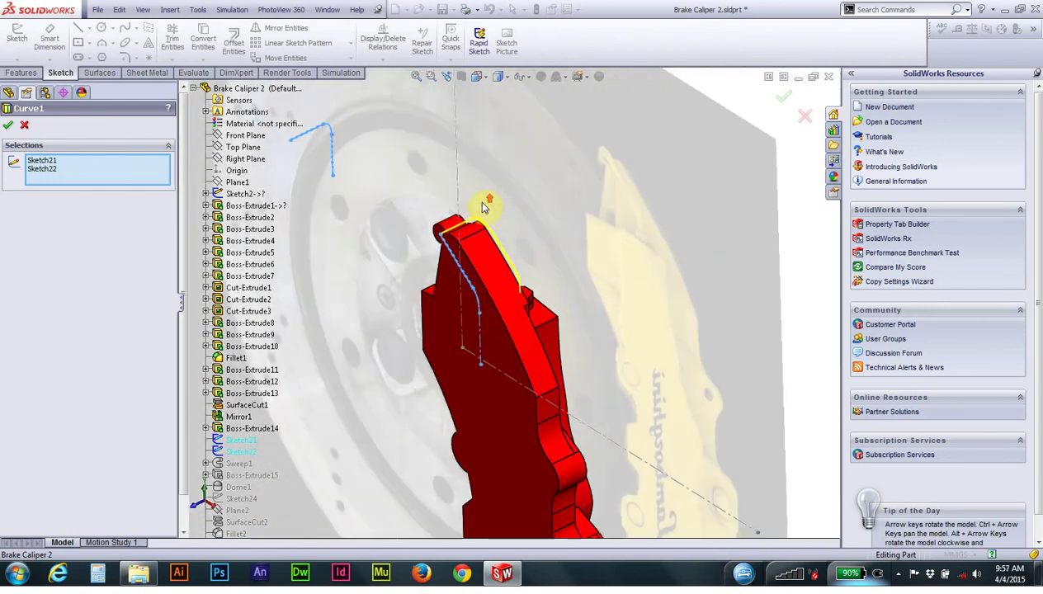
scroll(396, 181, "down", 1)
scroll(401, 202, "down", 1)
scroll(380, 192, "down", 1)
scroll(377, 198, "down", 1)
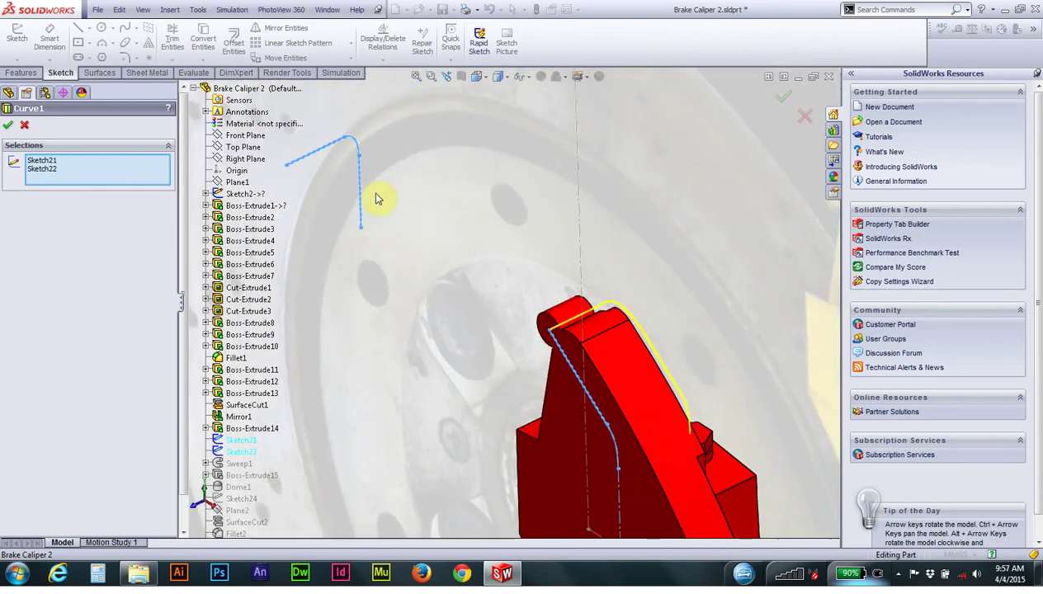
Step: Check Sketch21 and Sketch22 as the projected sketches and accept Curve1
left_click(50, 169)
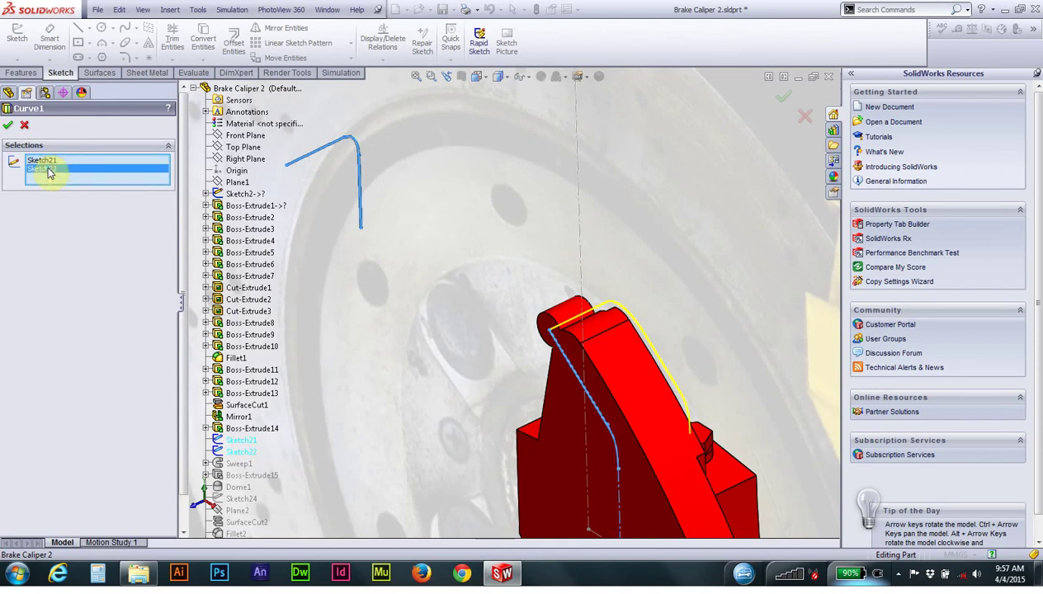
mouse_move(559, 303)
middle_mouse_down()
mouse_move(487, 294)
mouse_move(569, 265)
middle_mouse_up()
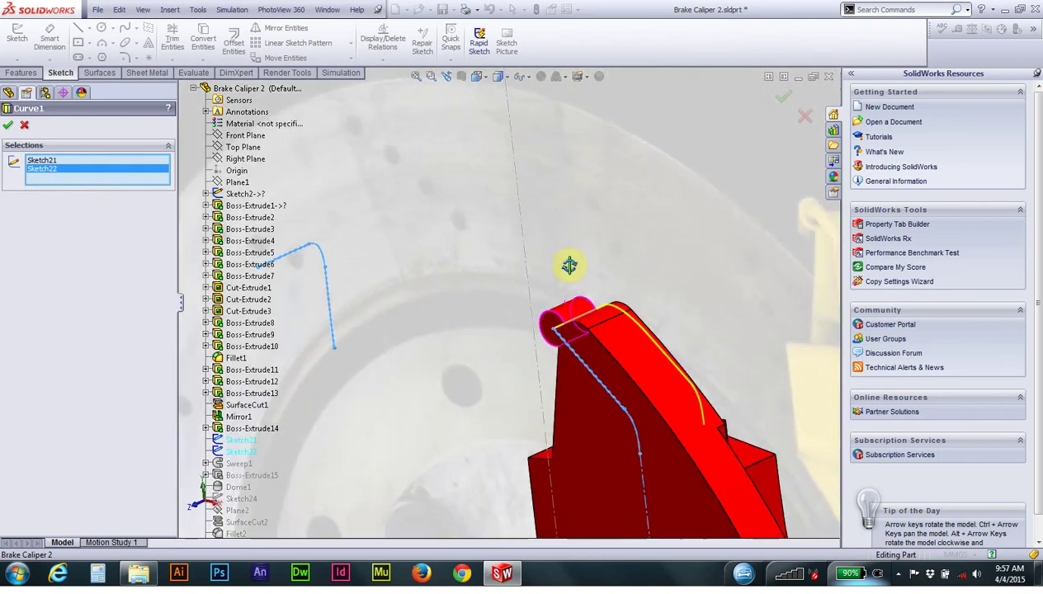
mouse_move(587, 363)
middle_mouse_down()
mouse_move(524, 345)
mouse_move(491, 362)
mouse_move(507, 361)
mouse_move(519, 386)
middle_mouse_up()
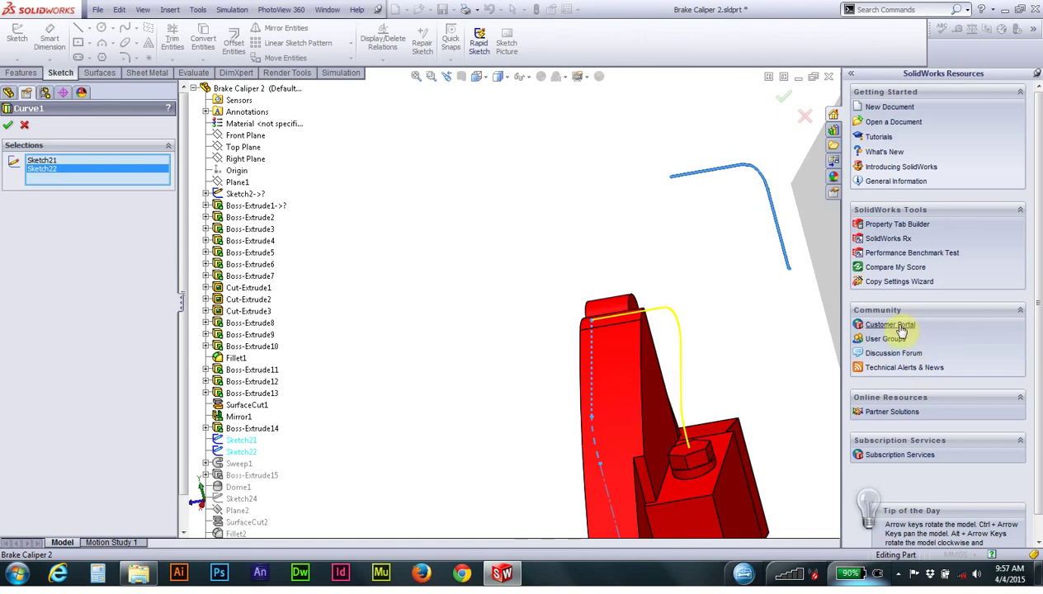
mouse_move(610, 306)
middle_mouse_down()
mouse_move(669, 303)
mouse_move(659, 314)
middle_mouse_up()
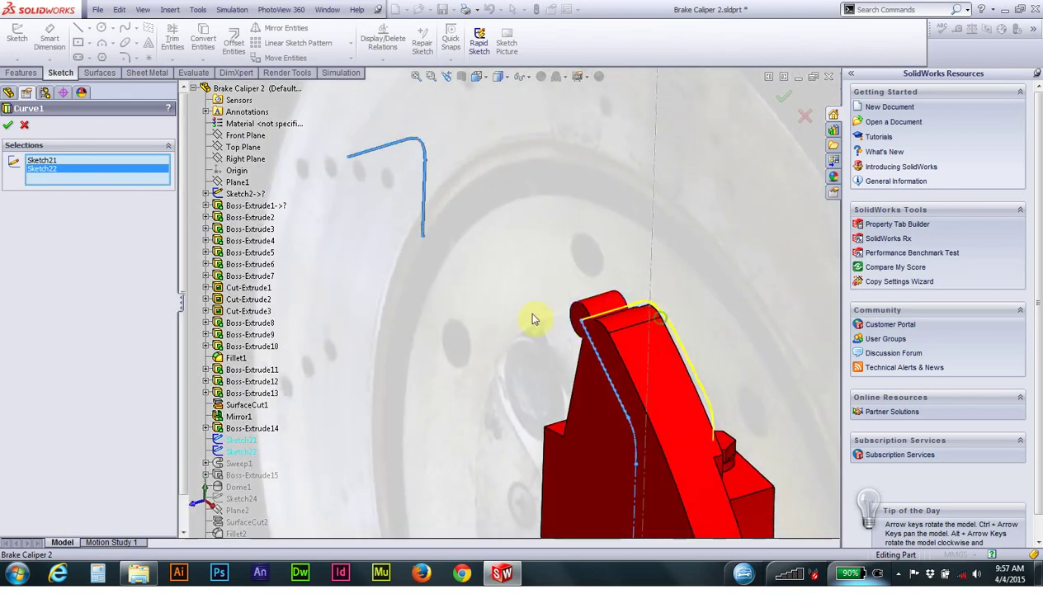
left_click(40, 161)
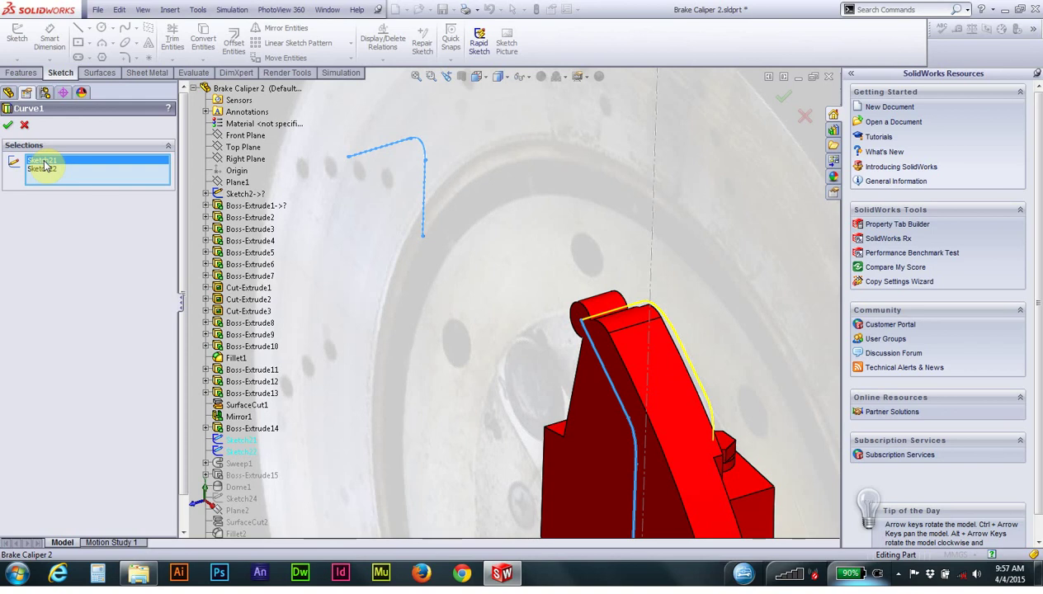
left_click(53, 170)
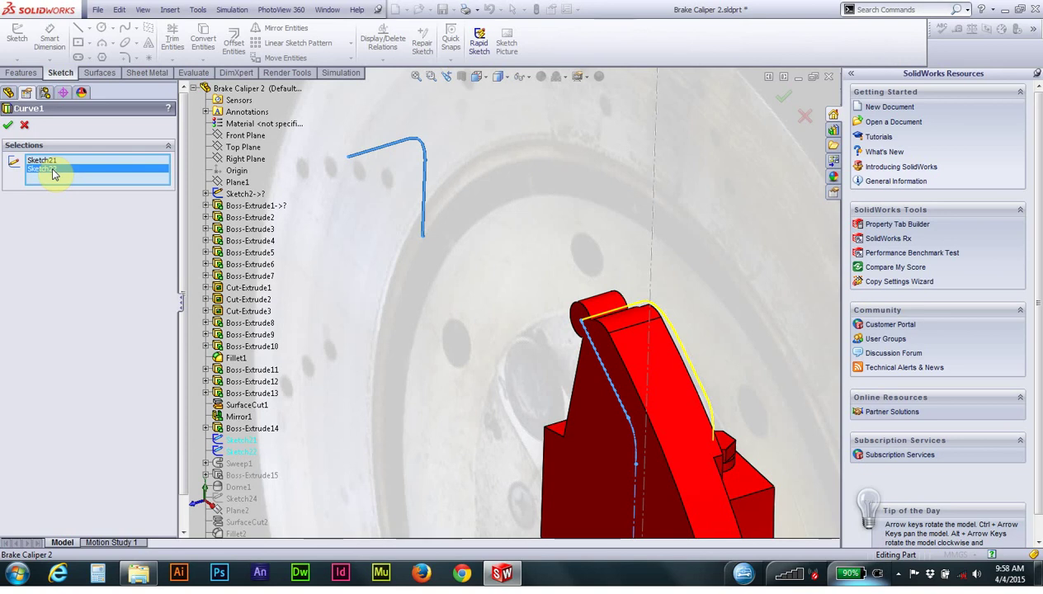
left_click(8, 125)
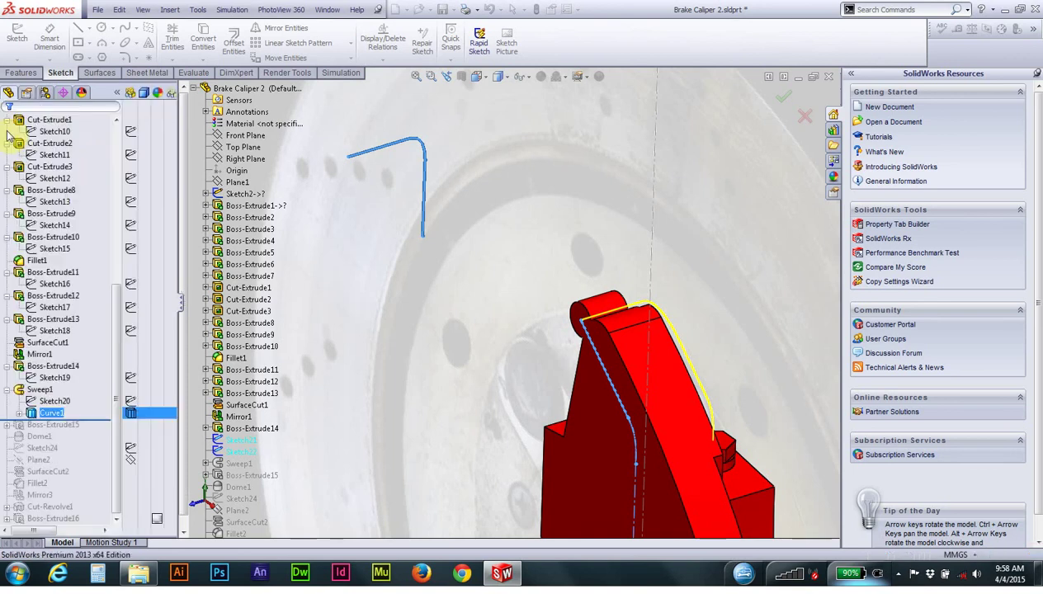
Step: Reopen Curve1's definition and confirm it unchanged
left_click(19, 412)
right_click(55, 413)
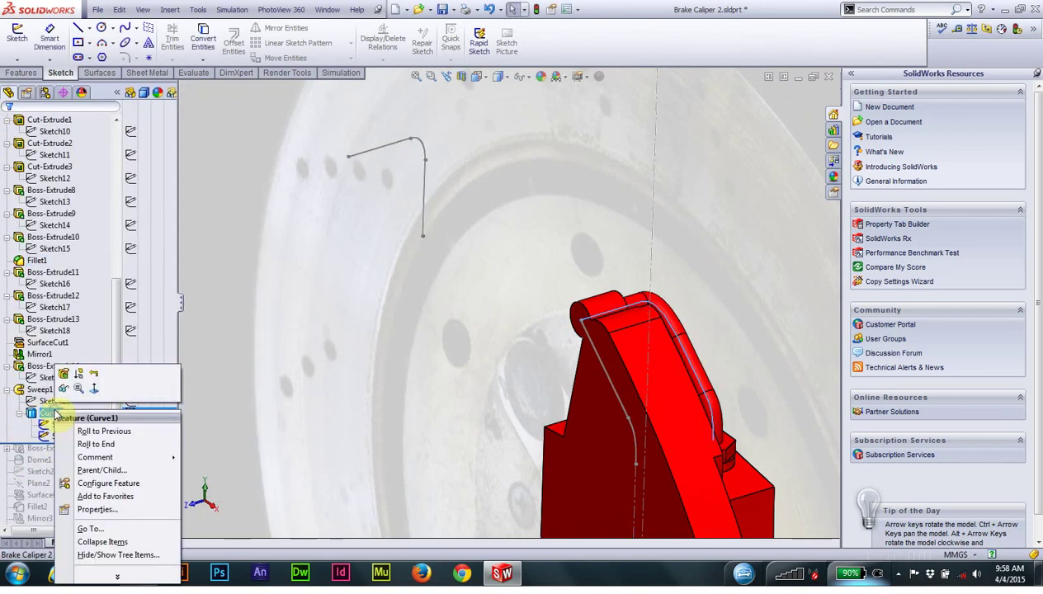
left_click(64, 373)
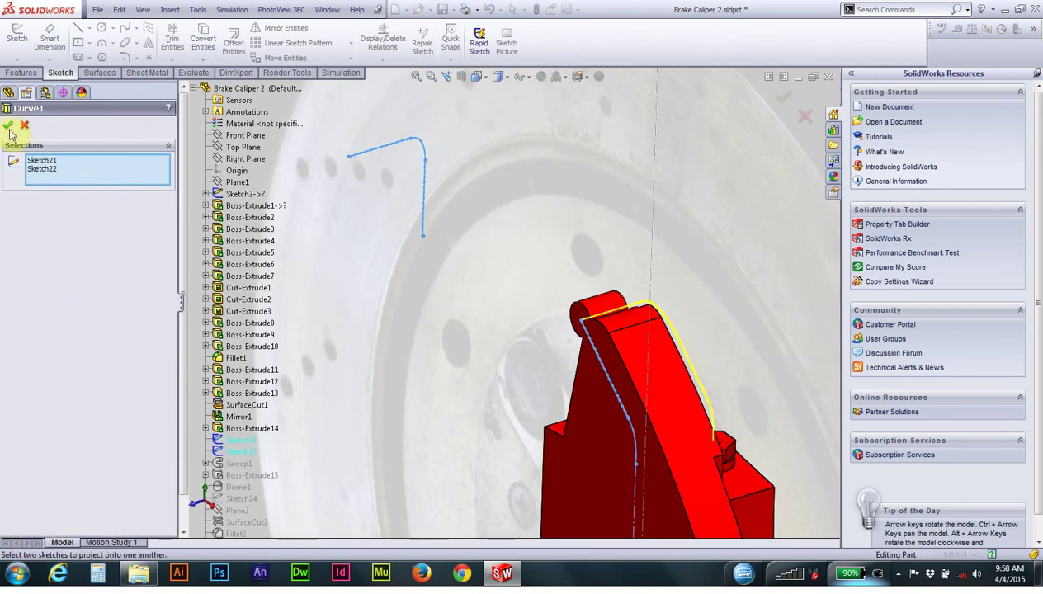
left_click(9, 127)
mouse_move(604, 196)
middle_mouse_down()
mouse_move(624, 249)
mouse_move(546, 333)
mouse_move(594, 366)
middle_mouse_up()
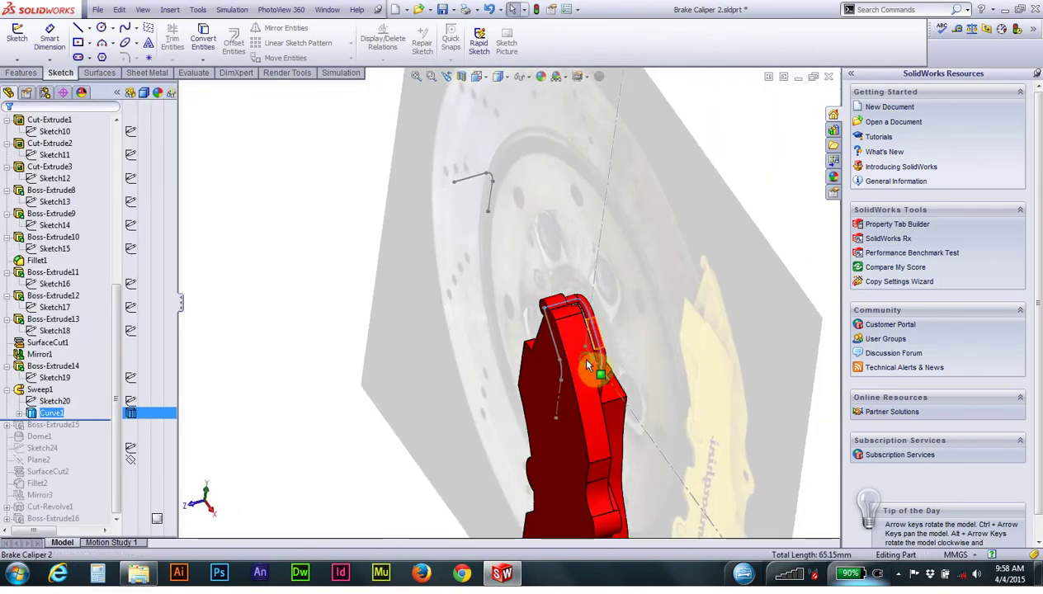
Step: Edit Sweep1 with Sketch20 as profile and Curve1 as path, and apply it
right_click(46, 391)
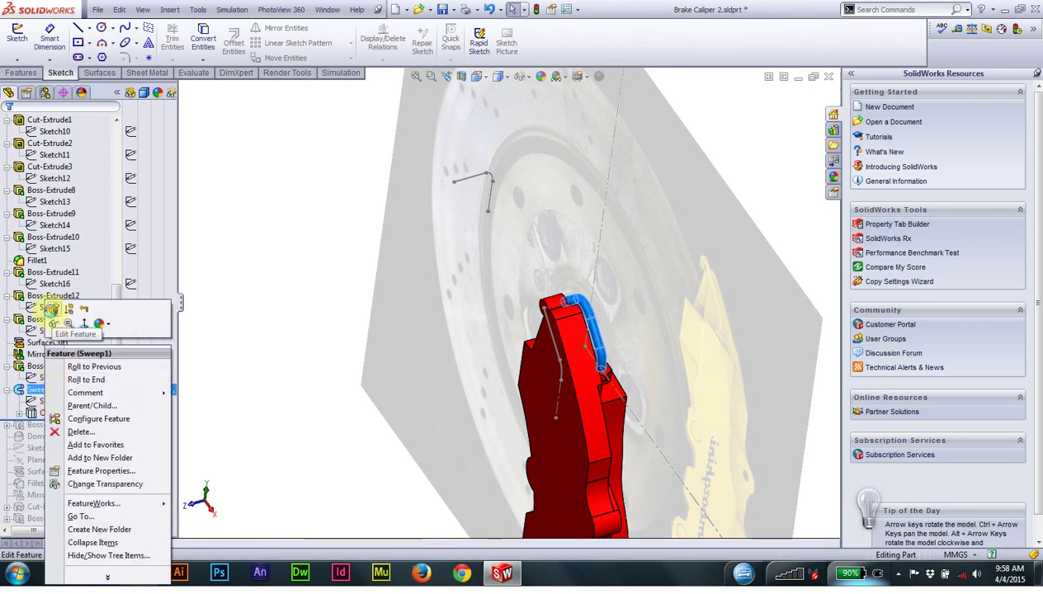
left_click(51, 311)
mouse_move(419, 326)
middle_mouse_down()
mouse_move(368, 289)
mouse_move(406, 319)
middle_mouse_up()
scroll(568, 344, "down", 2)
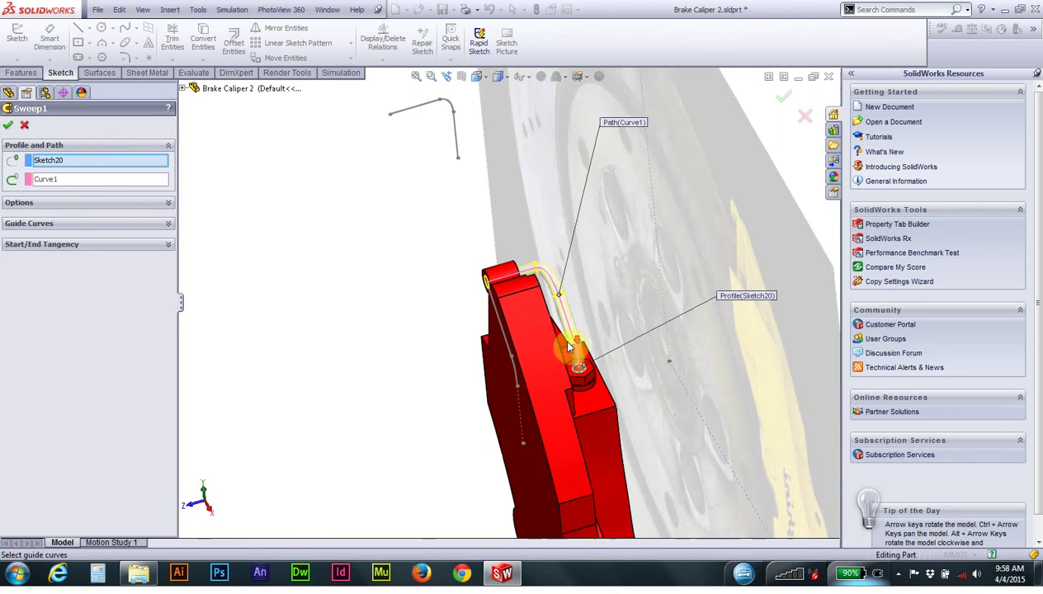
scroll(568, 342, "down", 3)
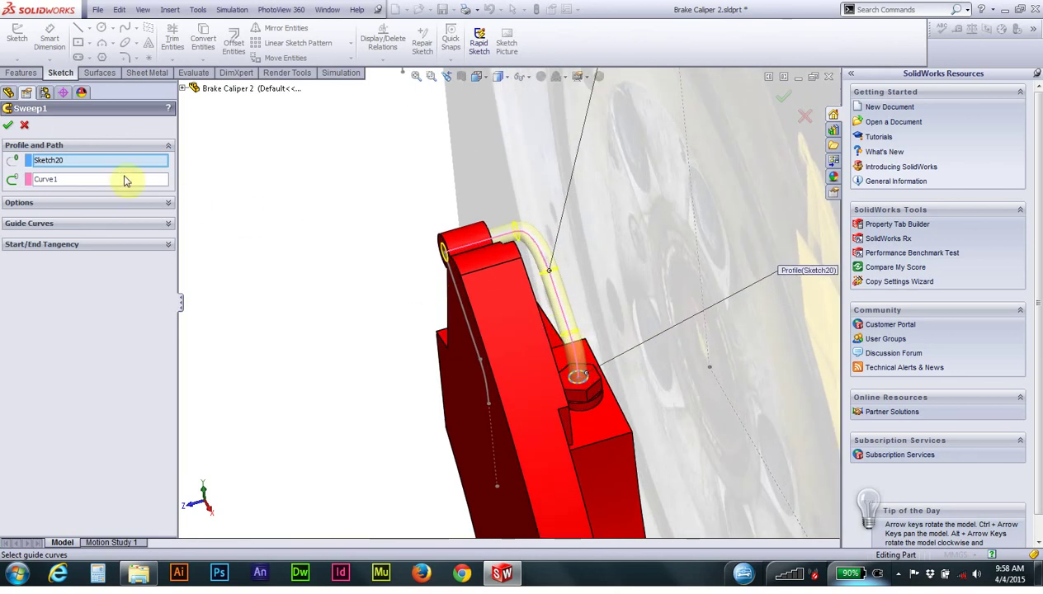
left_click(52, 163)
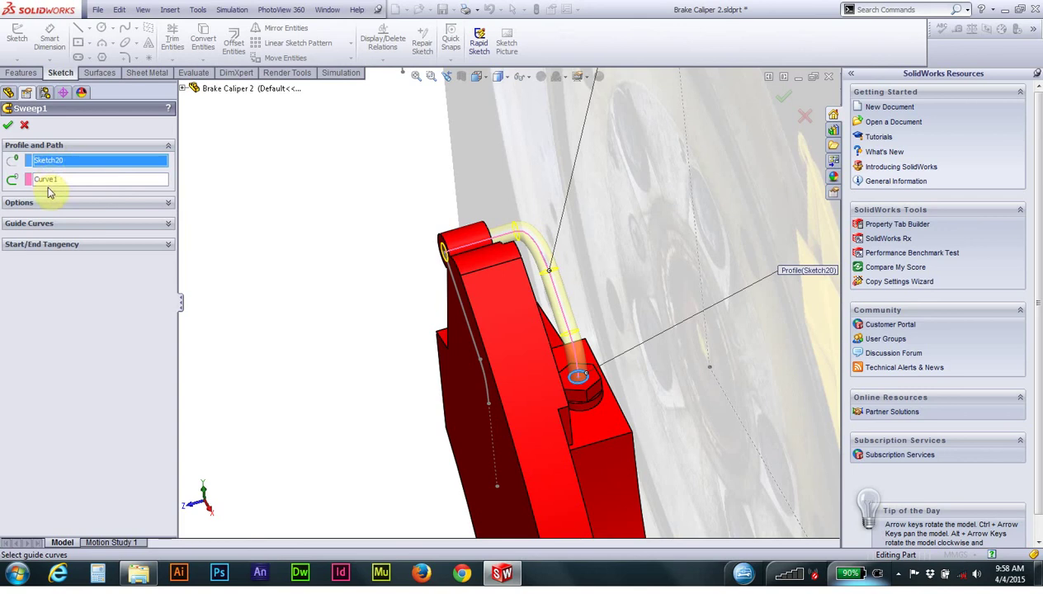
left_click(44, 183)
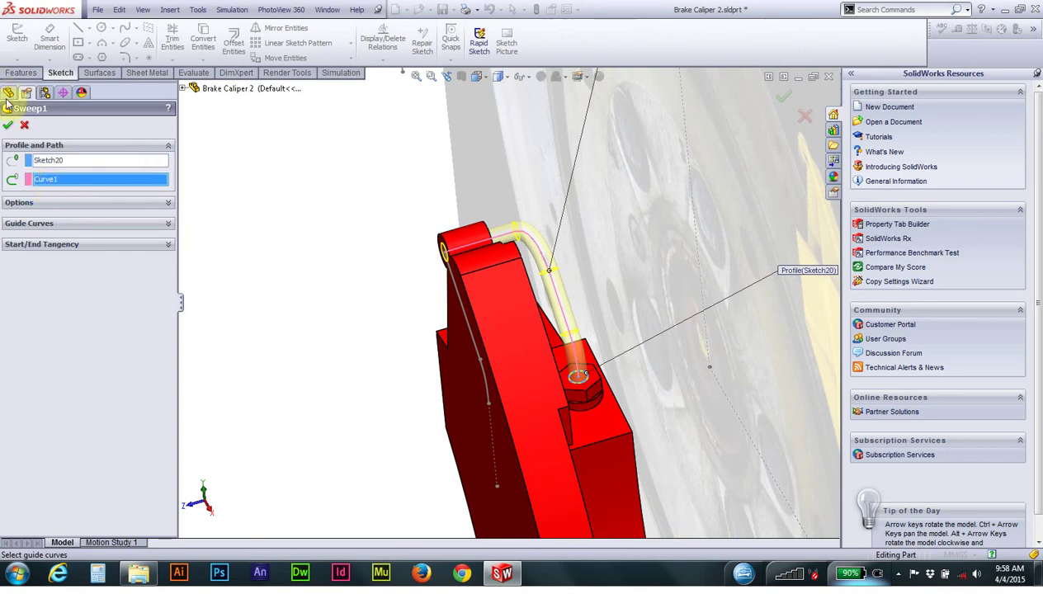
left_click(9, 126)
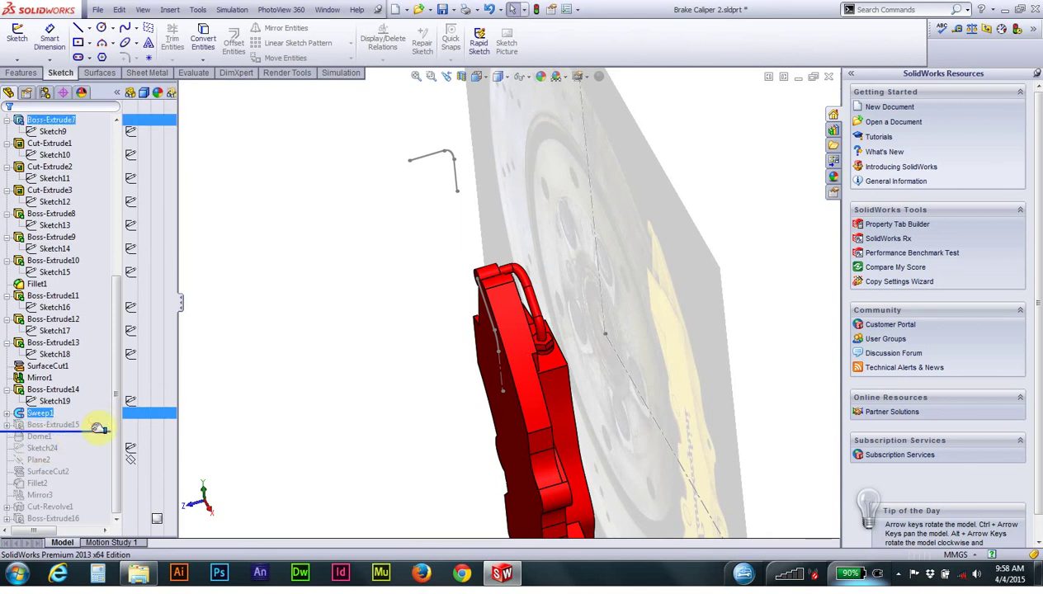
Step: Roll the history forward to Boss-Extrude15 and open its Sketch23 for editing
left_click_drag(97, 420, 98, 428)
mouse_move(536, 318)
middle_mouse_down()
mouse_move(523, 345)
mouse_move(540, 315)
mouse_move(527, 305)
mouse_move(539, 292)
mouse_move(571, 309)
mouse_move(562, 186)
middle_mouse_up()
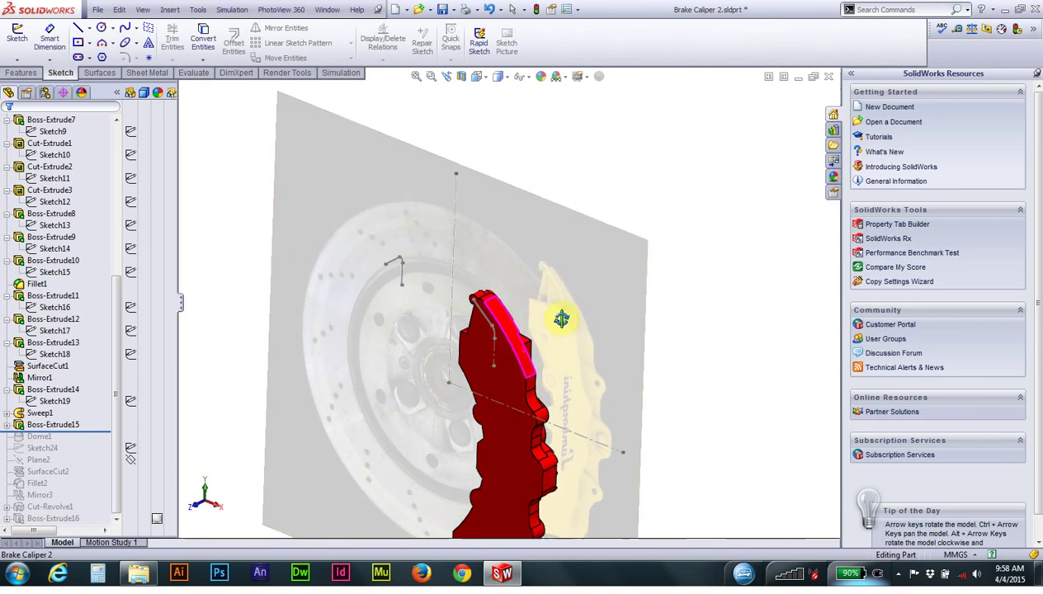
left_click(51, 424)
left_click(7, 424)
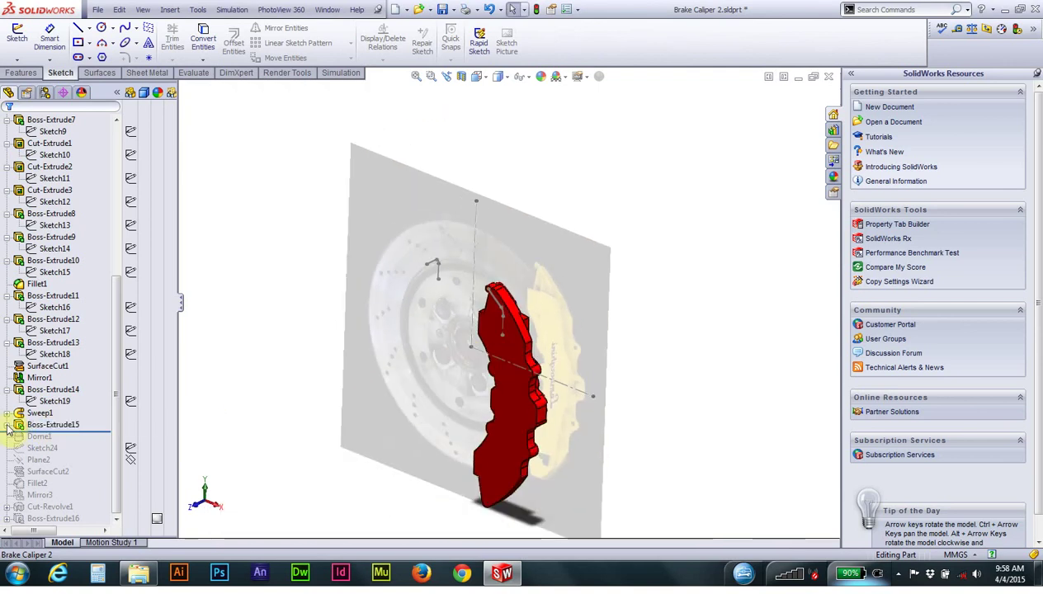
left_click(47, 435)
right_click(51, 436)
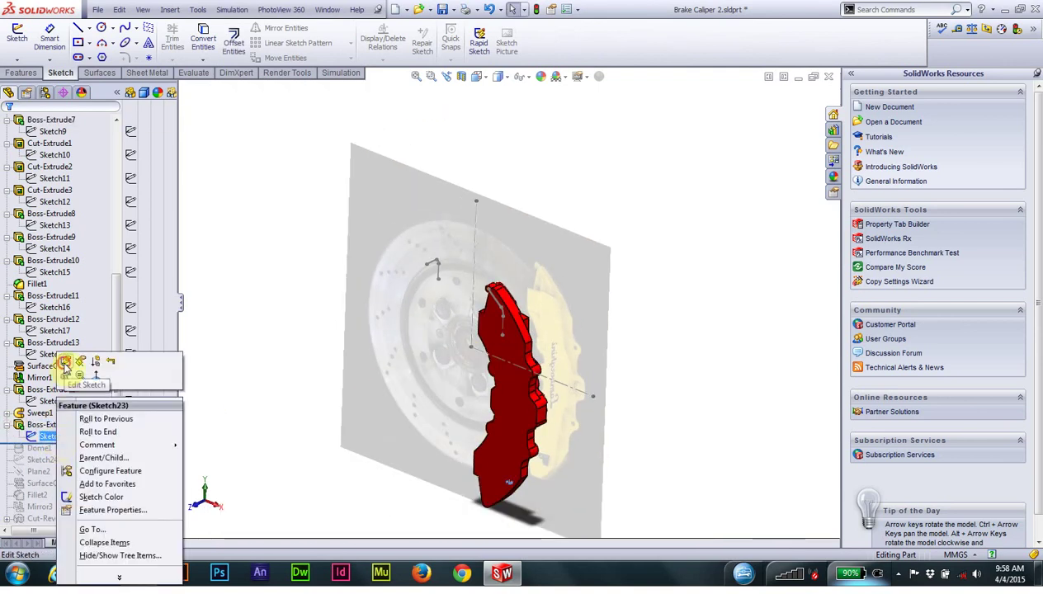
left_click(66, 361)
Step: View Sketch23 Normal To, zoom in on its Ø5 circle, and exit the sketch
mouse_move(450, 470)
middle_mouse_down()
mouse_move(415, 330)
mouse_move(488, 365)
mouse_move(431, 217)
middle_mouse_up()
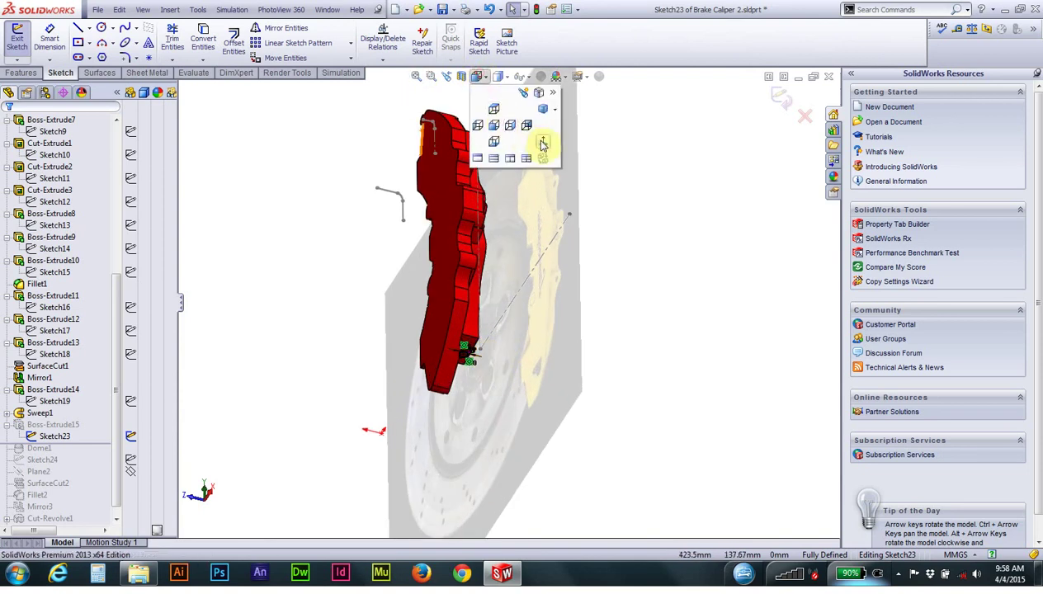
left_click(542, 140)
scroll(640, 278, "down", 2)
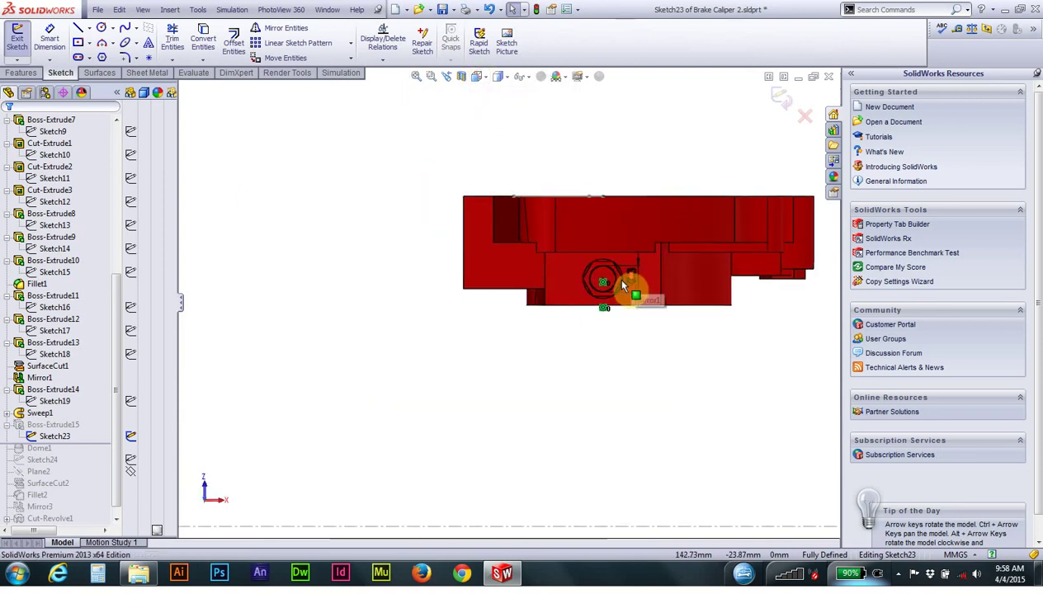
scroll(614, 277, "down", 3)
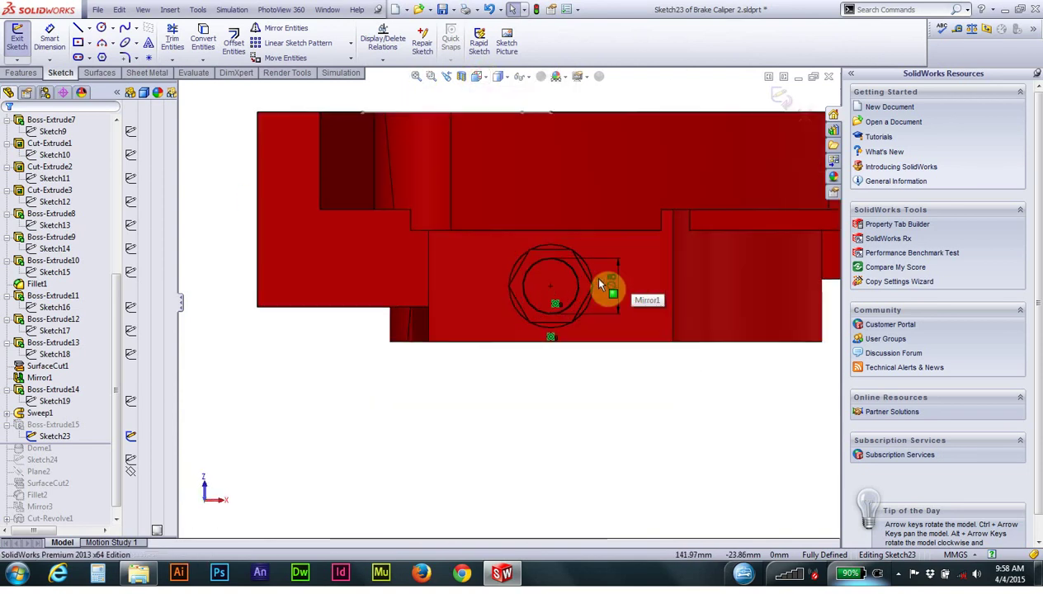
right_click(84, 425)
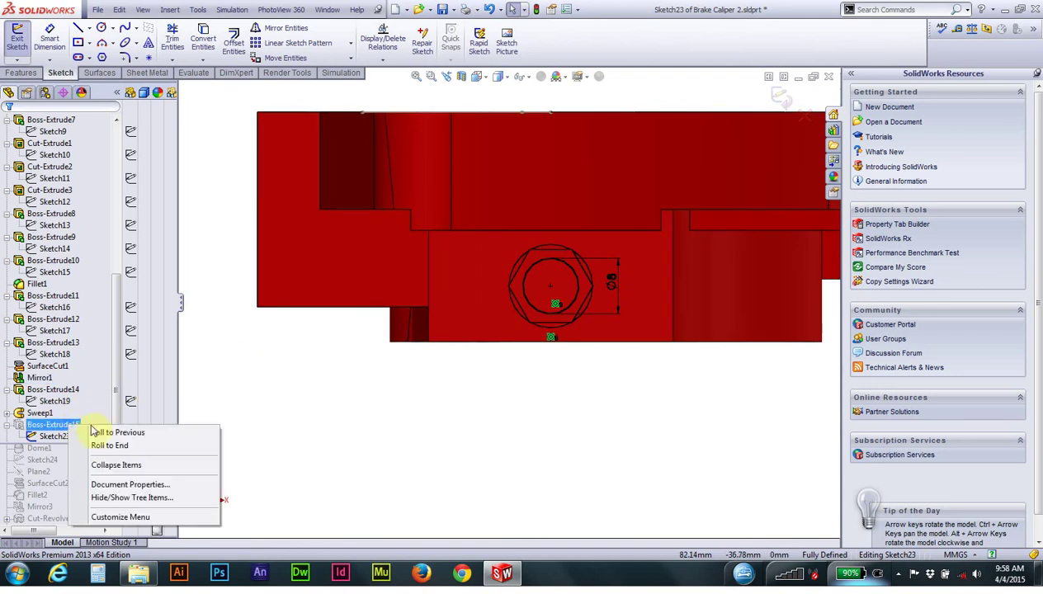
left_click(17, 37)
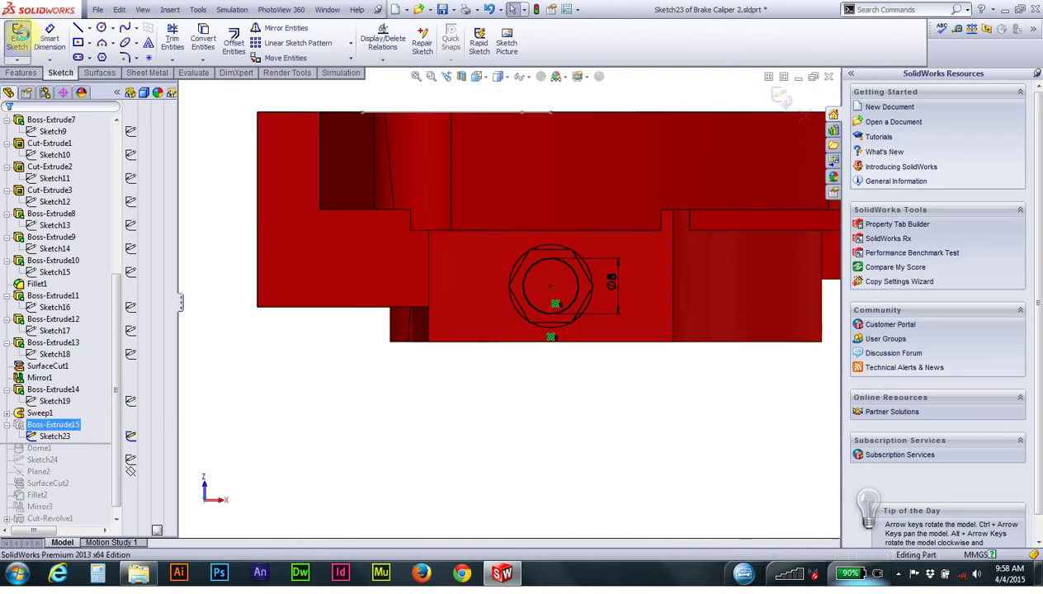
Step: Confirm Boss-Extrude15 as a Blind 6.00 mm extrusion and switch to Trimetric view
right_click(41, 433)
left_click(51, 307)
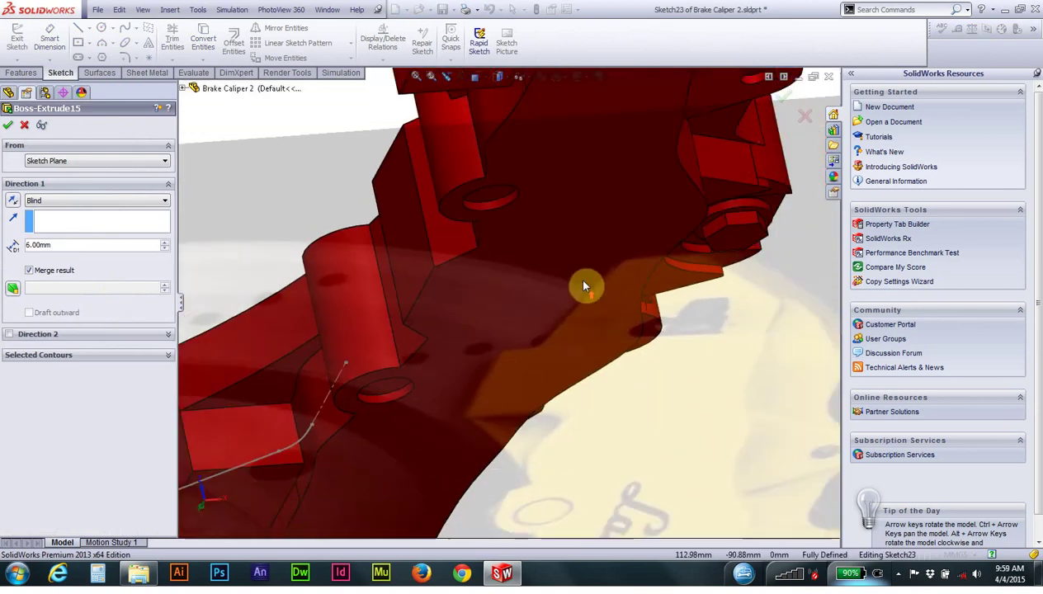
left_click(8, 126)
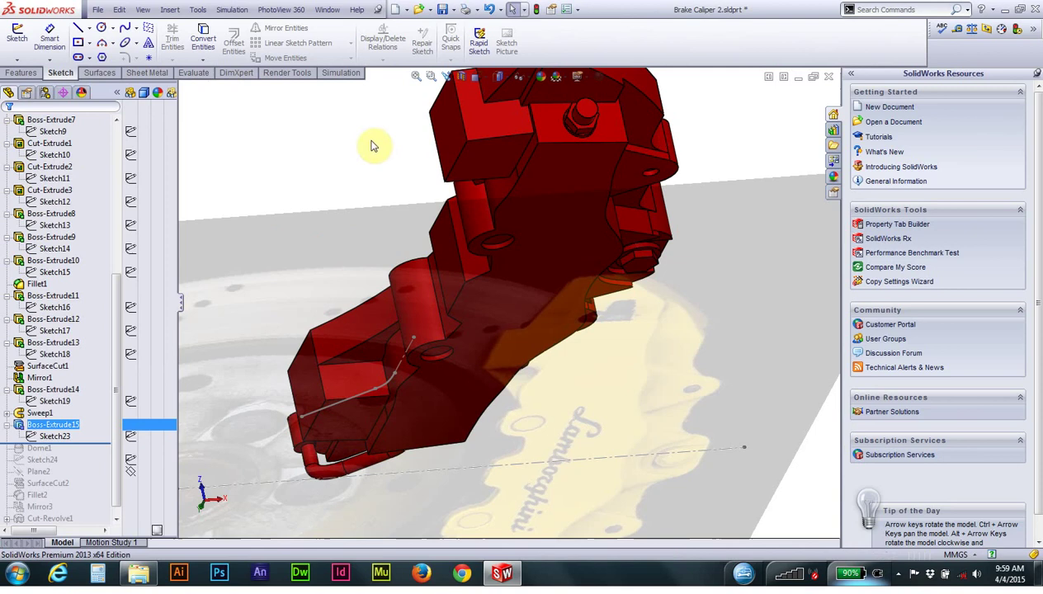
left_click(499, 77)
left_click(477, 77)
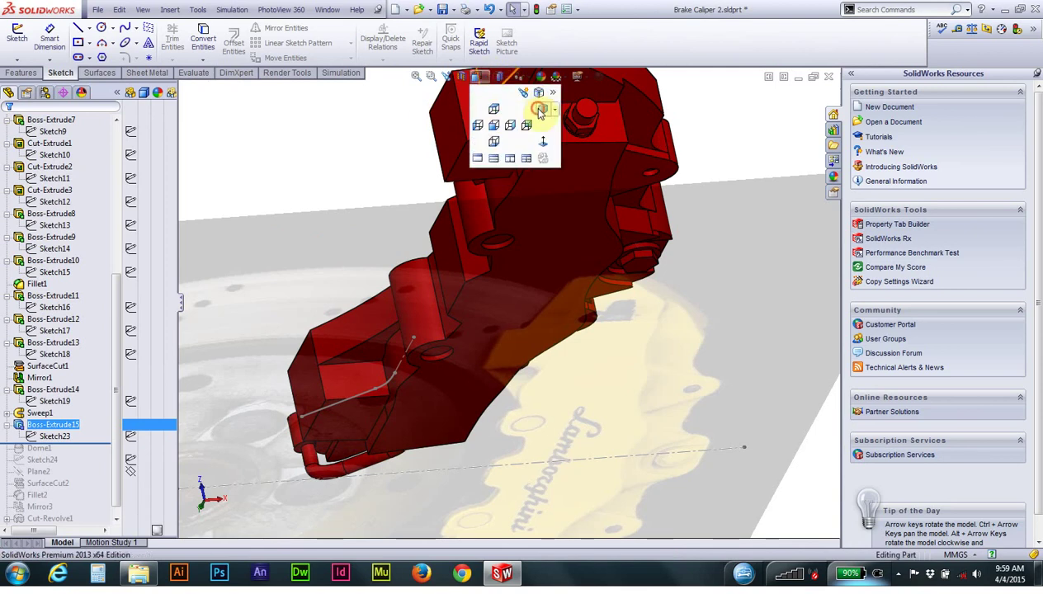
left_click(539, 112)
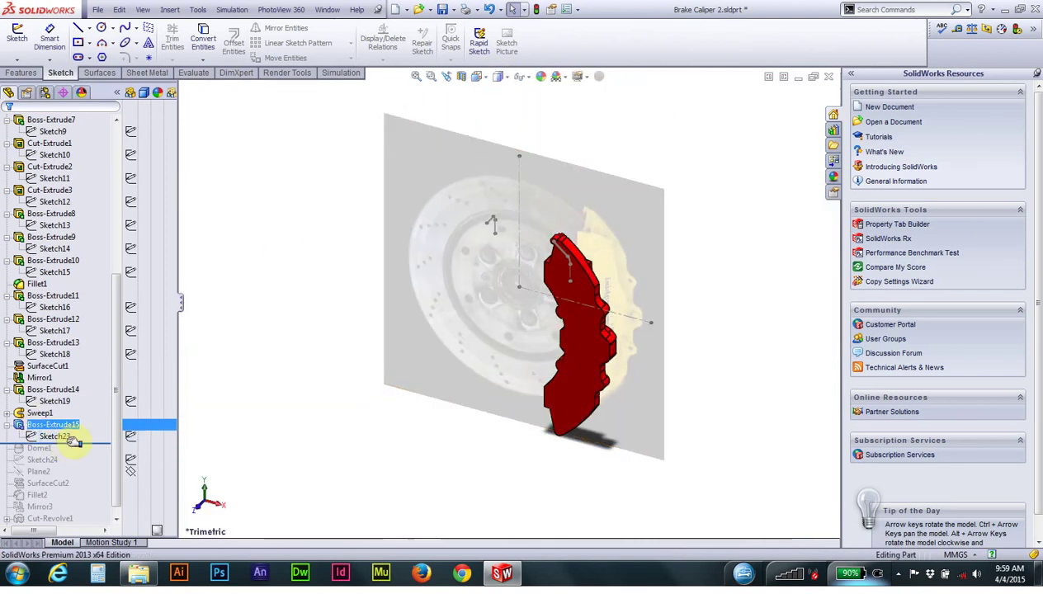
Step: Roll forward to Dome1 and keep its 4.00 mm elliptical dome on Face<1>
left_click_drag(74, 443, 43, 453)
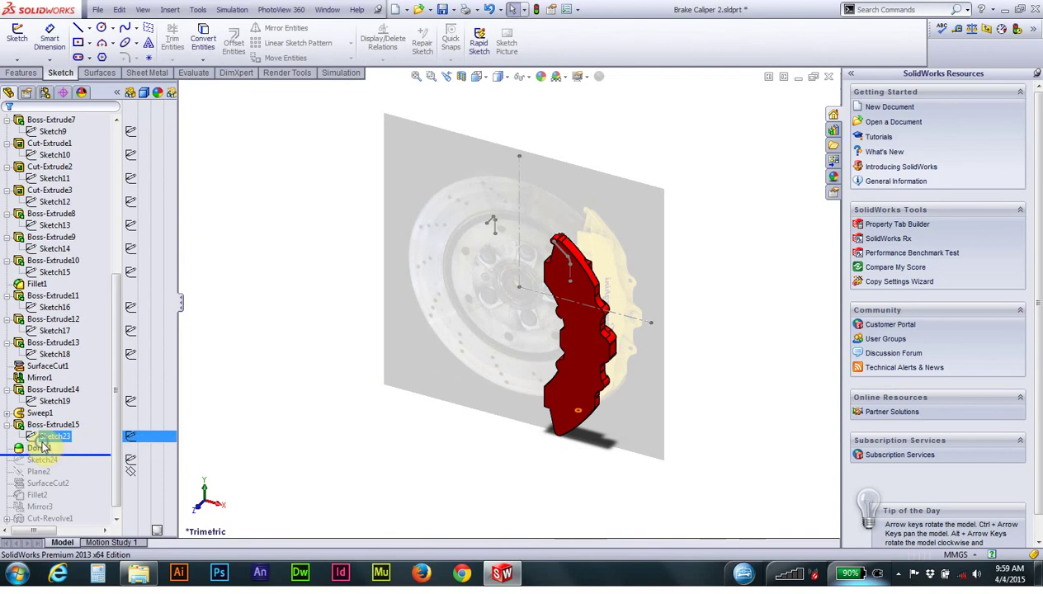
right_click(39, 448)
left_click(37, 449)
right_click(39, 448)
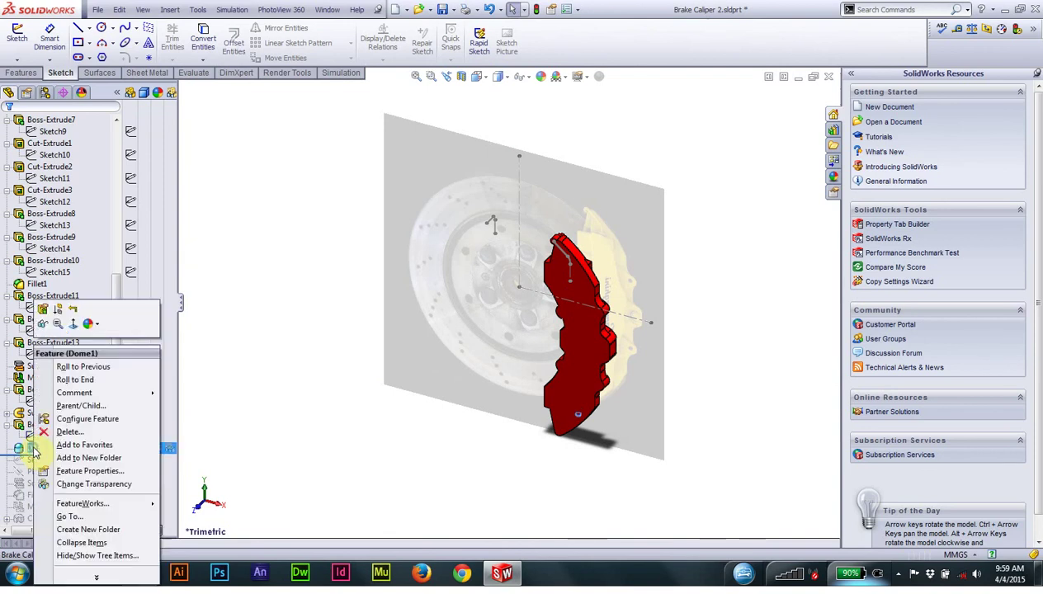
left_click(43, 309)
scroll(551, 406, "down", 2)
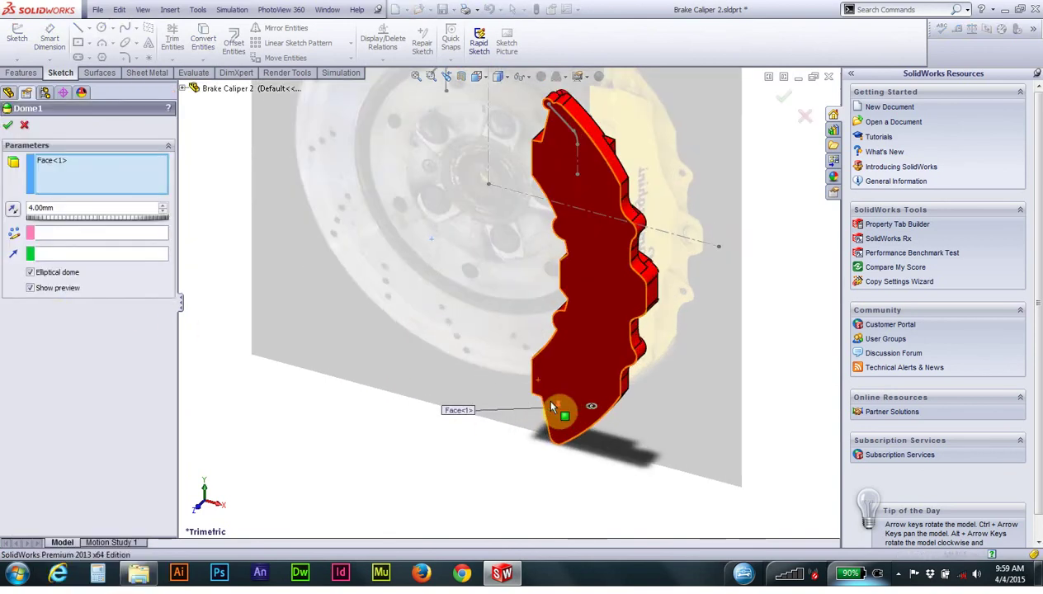
scroll(553, 406, "down", 3)
scroll(540, 349, "down", 3)
mouse_move(540, 349)
middle_mouse_down()
mouse_move(491, 235)
mouse_move(530, 312)
mouse_move(361, 267)
middle_mouse_up()
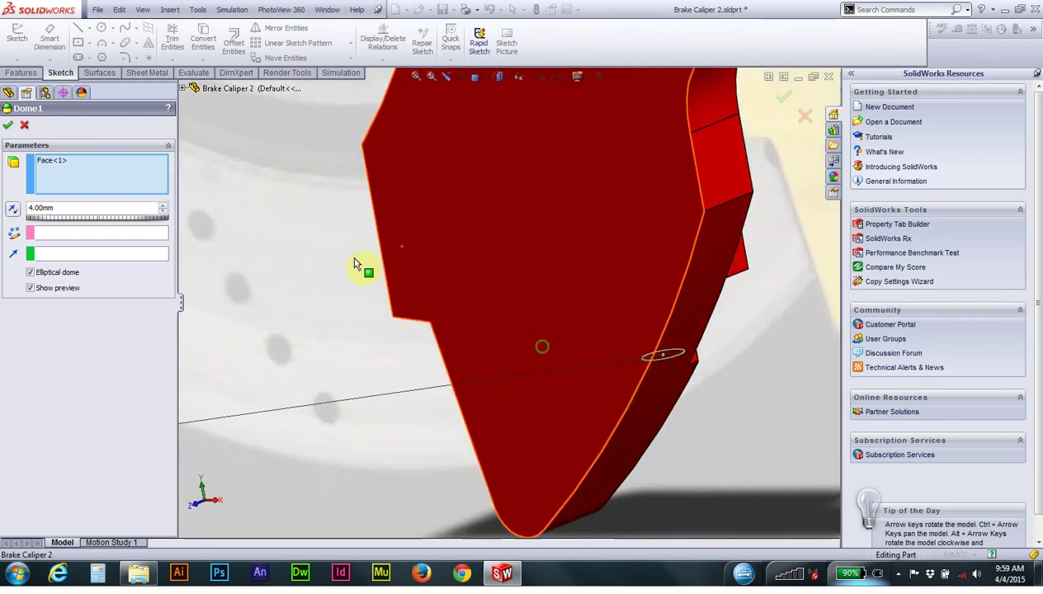
left_click(10, 125)
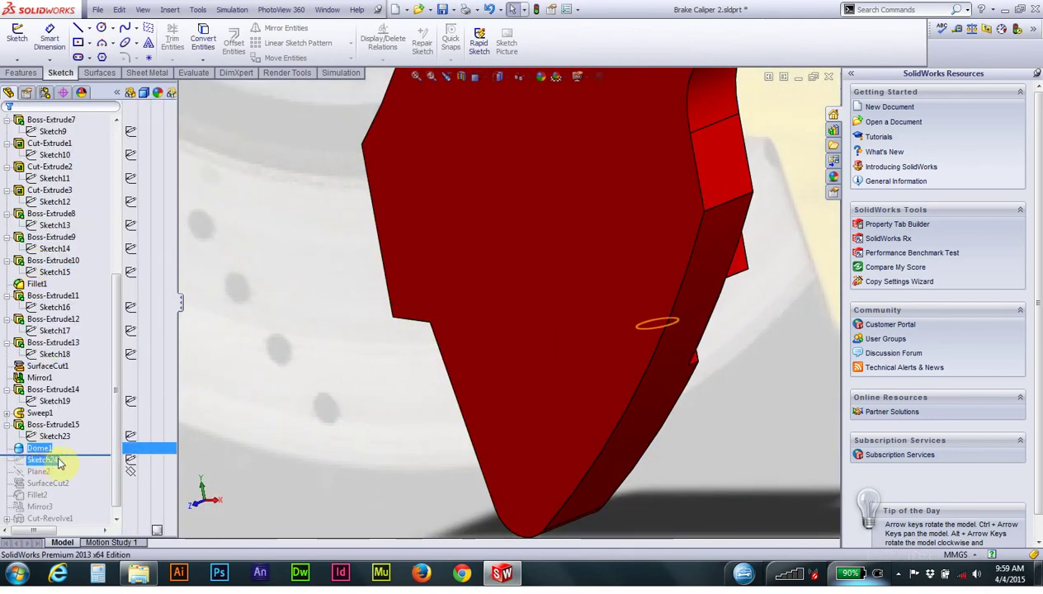
Step: Roll forward to Sketch24, view it Normal To to check the 25 mm line, and exit
left_click_drag(91, 453, 98, 465)
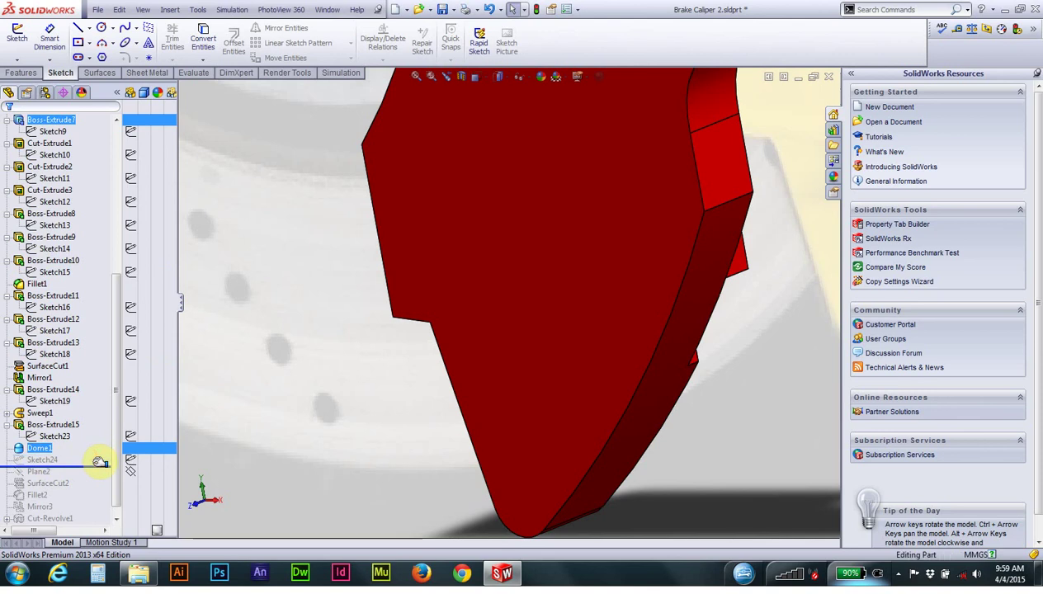
mouse_move(665, 363)
middle_mouse_down()
mouse_move(357, 356)
mouse_move(403, 419)
mouse_move(411, 411)
middle_mouse_up()
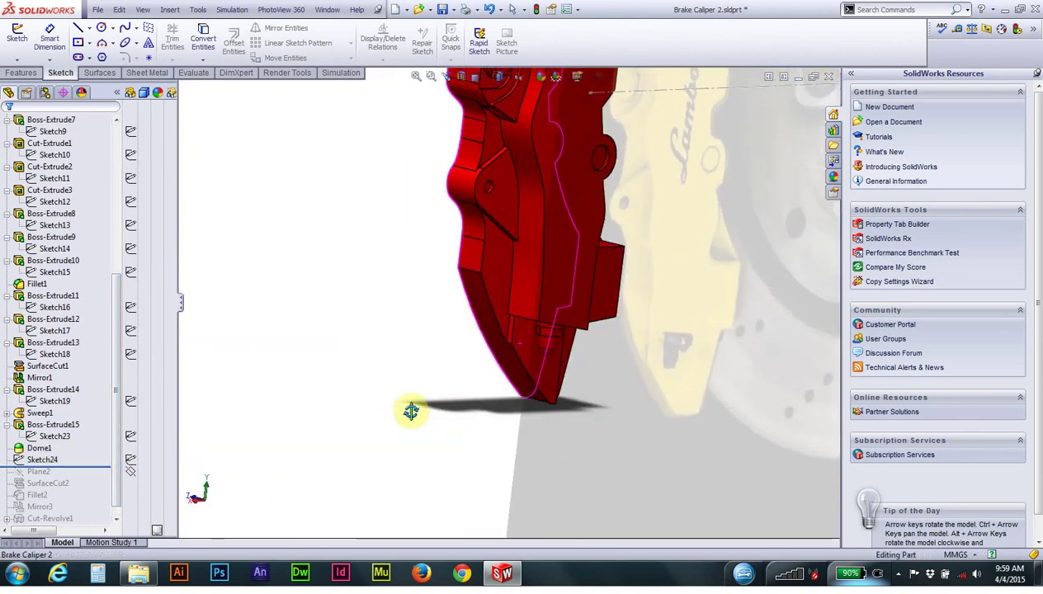
right_click(37, 459)
left_click(54, 321)
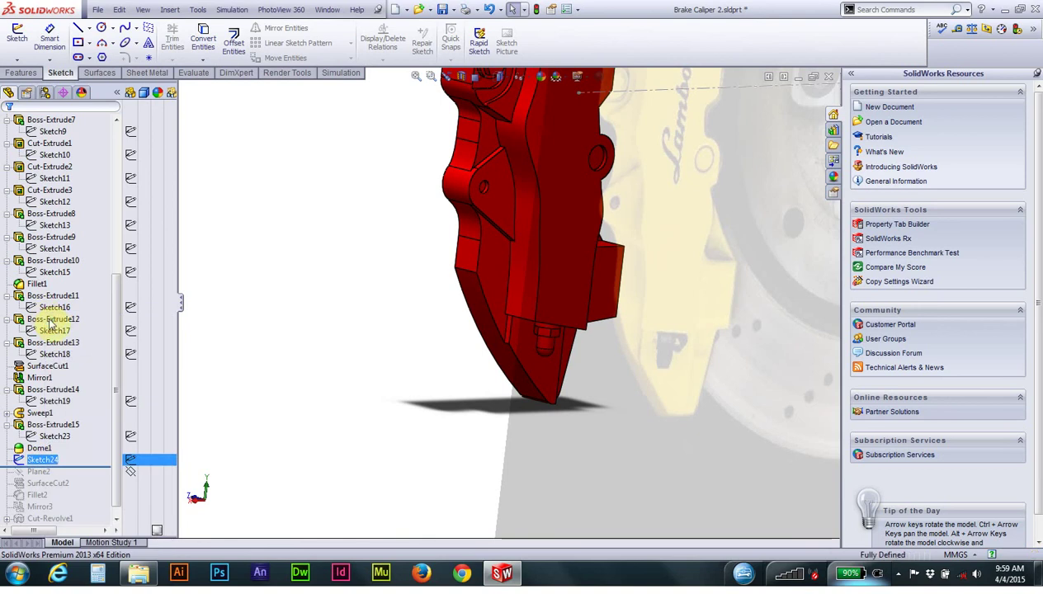
mouse_move(570, 199)
middle_mouse_down()
mouse_move(475, 216)
mouse_move(589, 247)
mouse_move(512, 269)
mouse_move(501, 113)
middle_mouse_up()
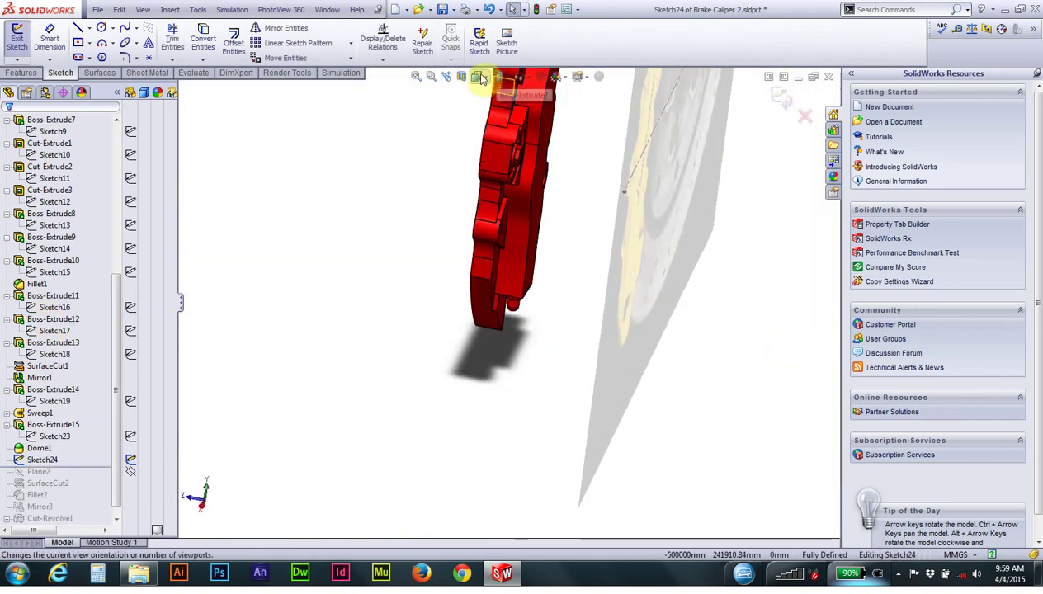
left_click(477, 76)
left_click(542, 145)
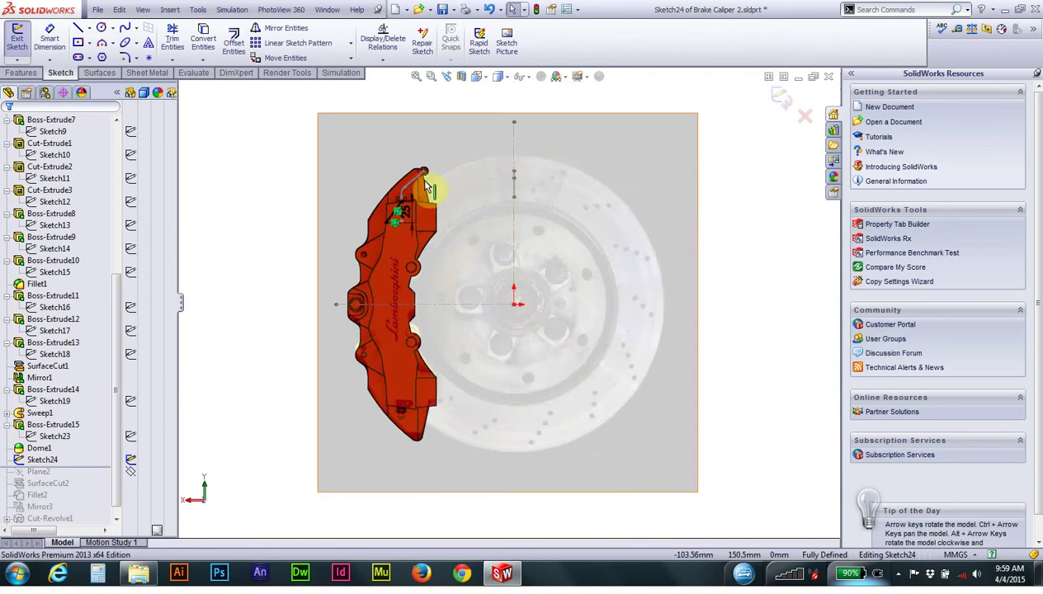
scroll(412, 240, "down", 3)
scroll(402, 263, "down", 2)
scroll(401, 265, "down", 2)
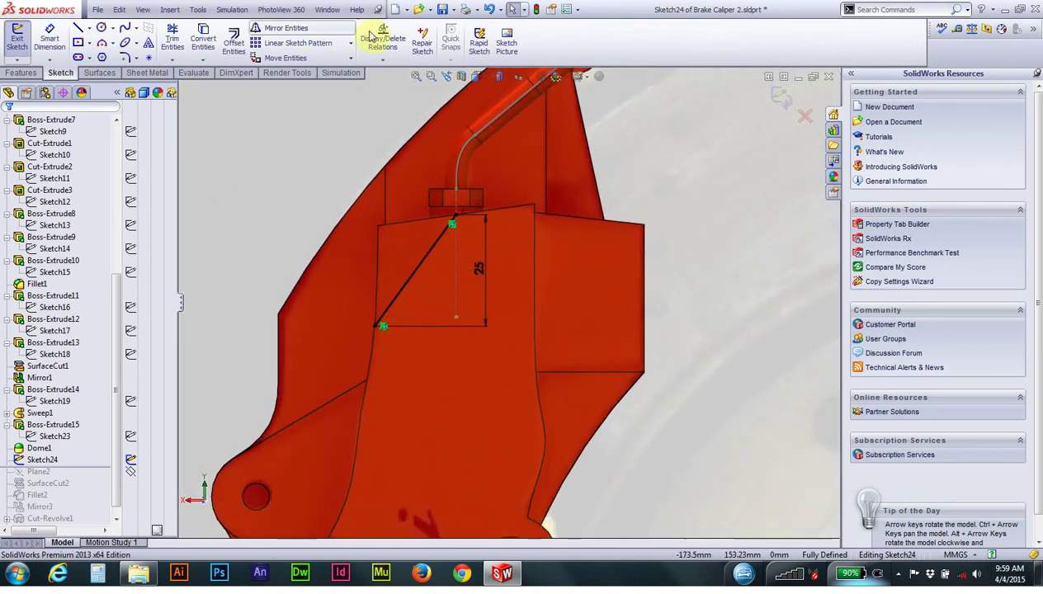
left_click(535, 9)
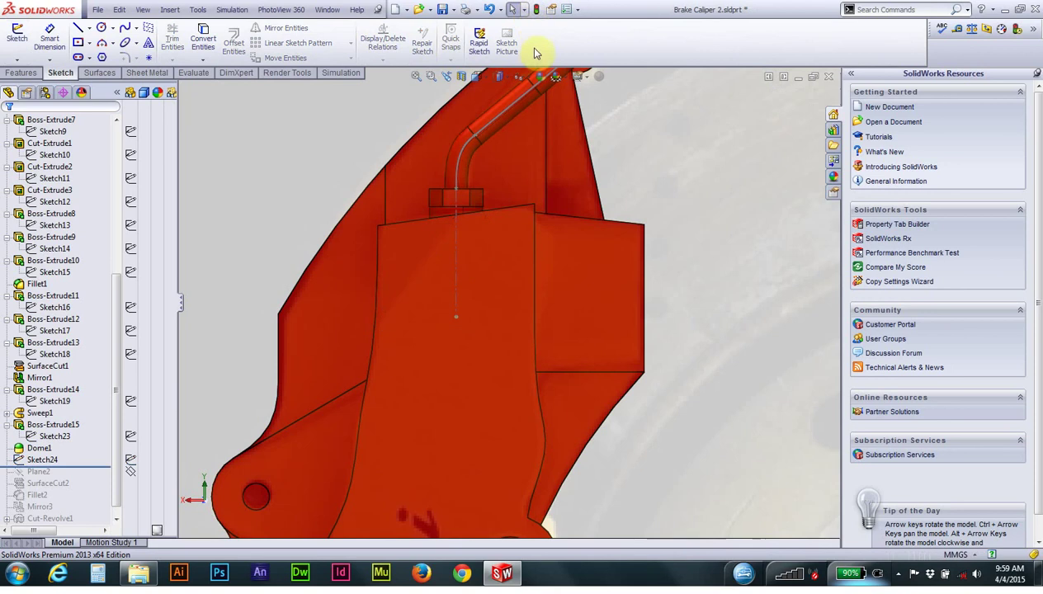
Step: Roll forward to Plane2 and confirm it at 25.00deg from Front Plane through Line1 of Sketch24
left_click_drag(98, 467, 97, 473)
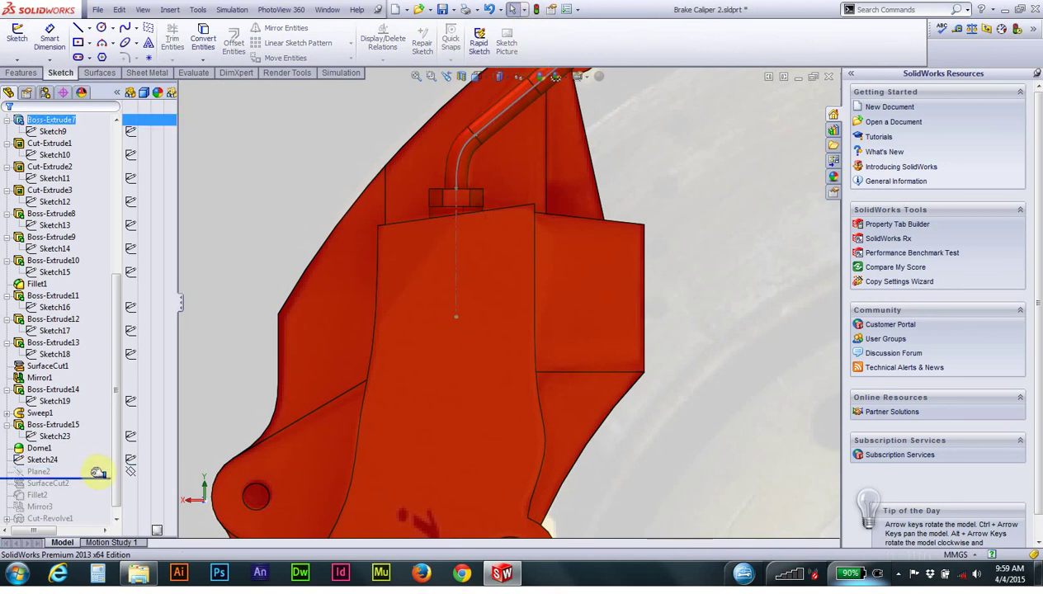
left_click(45, 476)
right_click(46, 472)
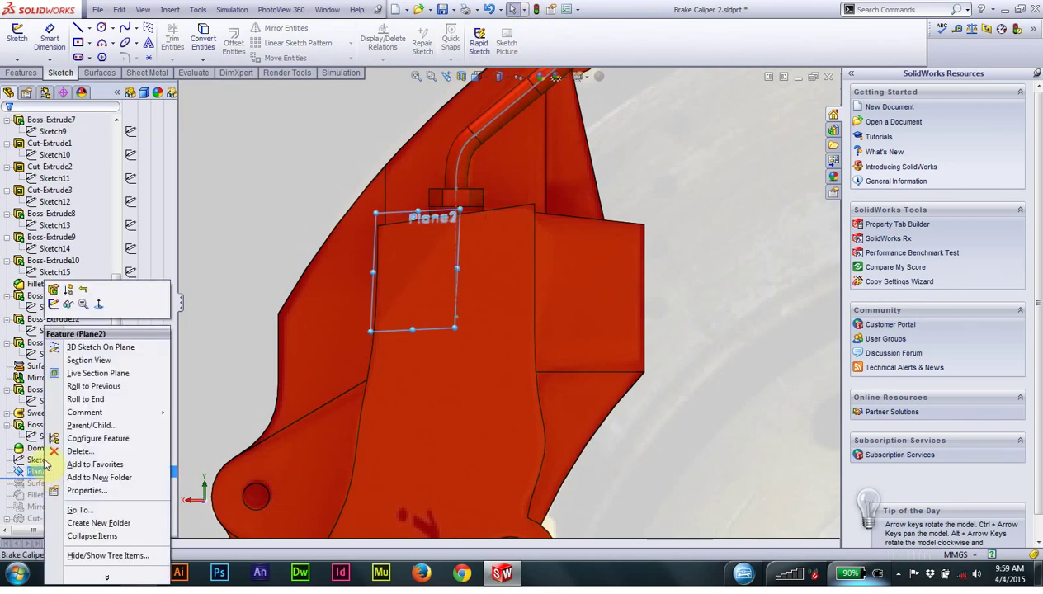
left_click(59, 291)
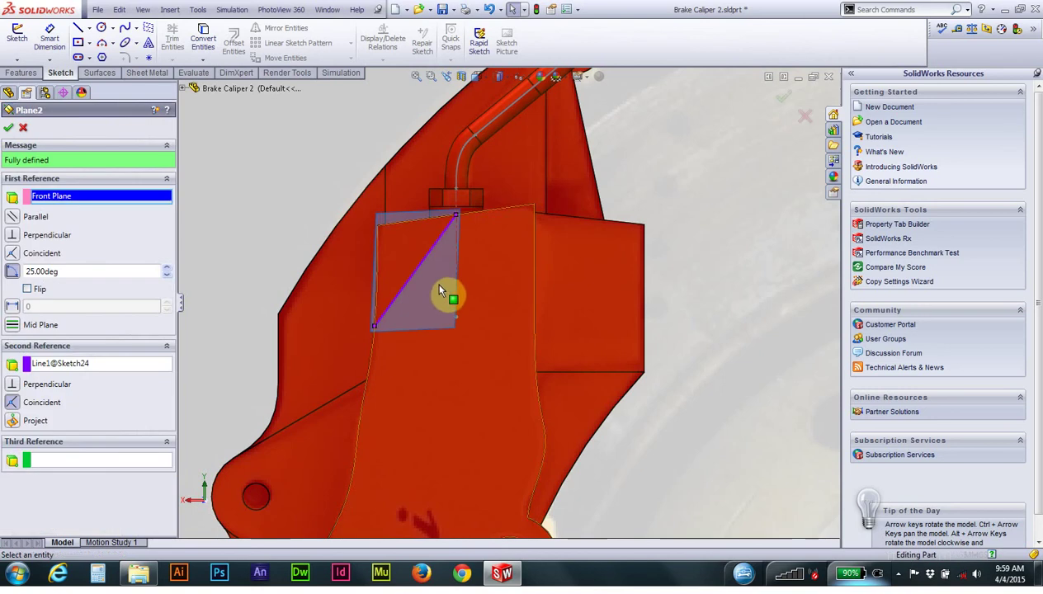
mouse_move(454, 291)
middle_mouse_down()
mouse_move(516, 381)
mouse_move(437, 285)
middle_mouse_up()
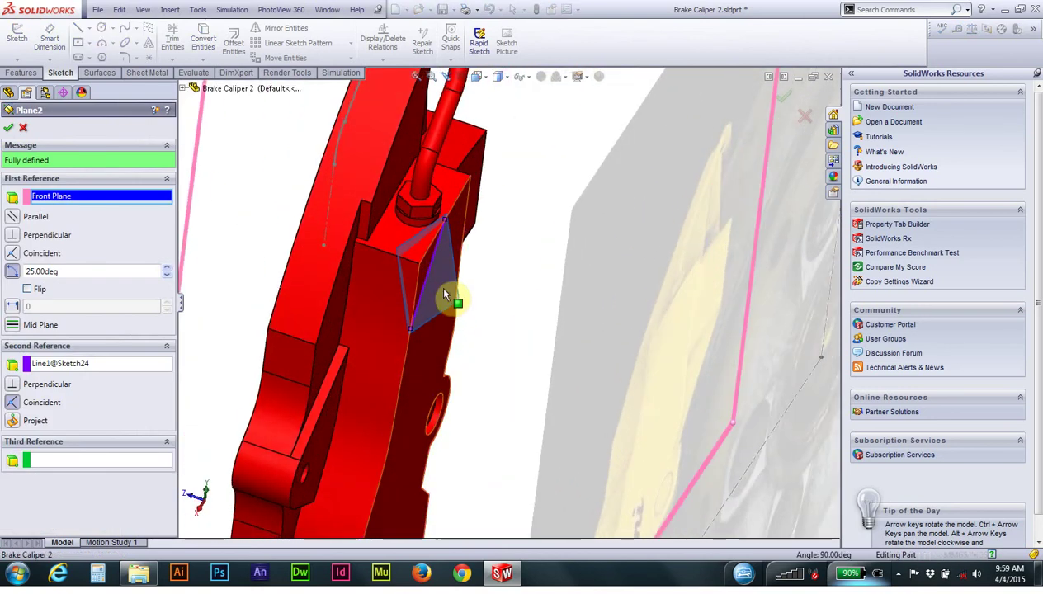
scroll(406, 245, "down", 2)
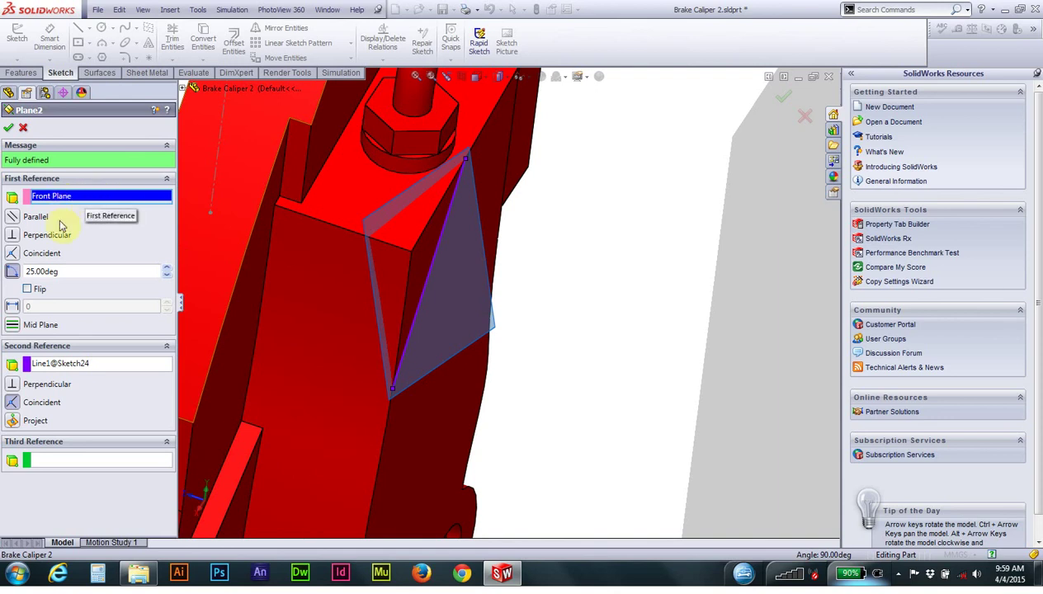
left_click(64, 364)
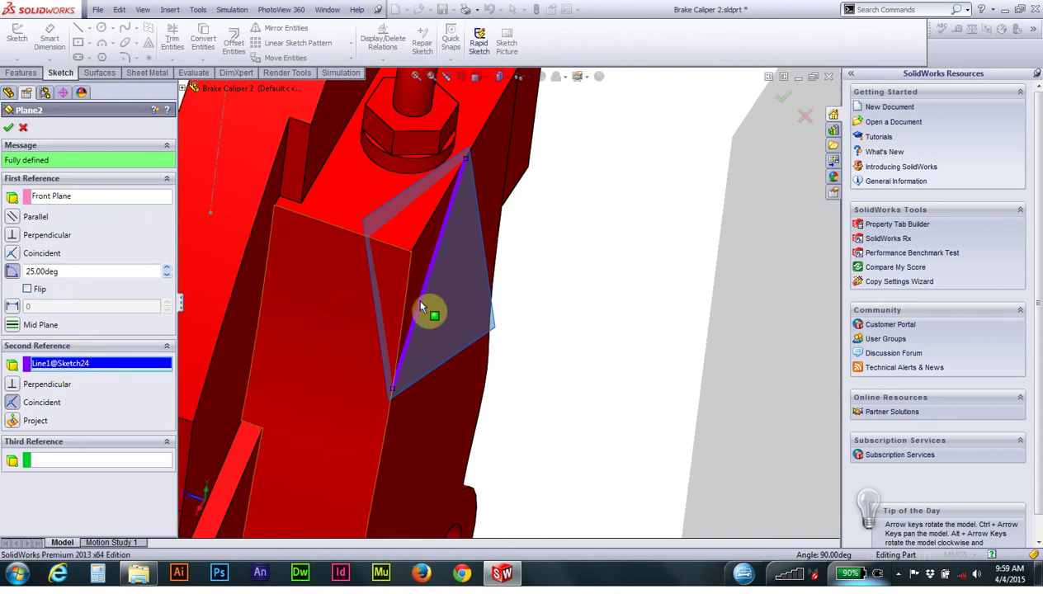
left_click(197, 89)
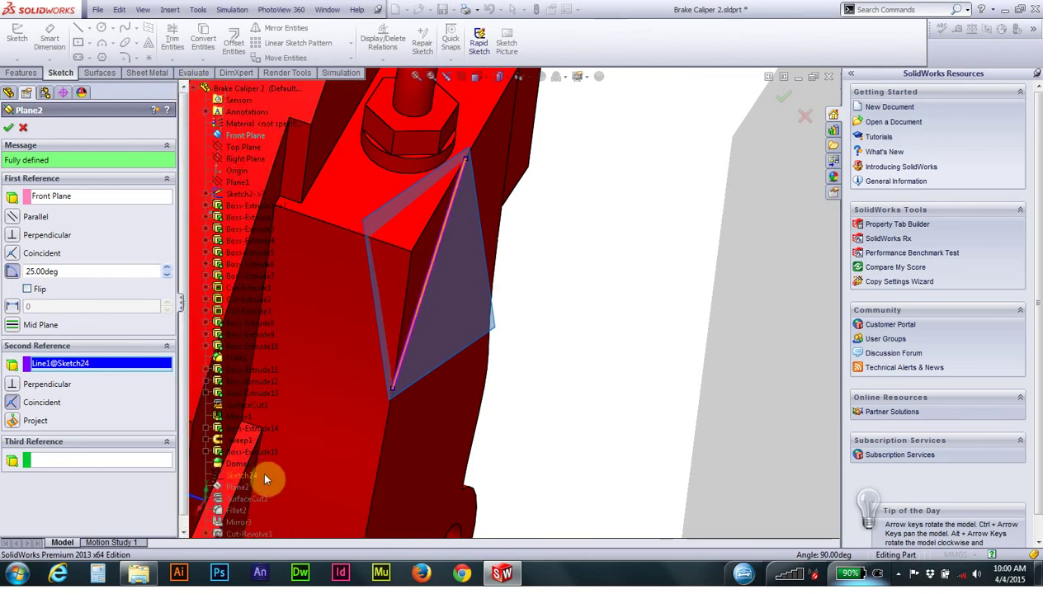
scroll(575, 394, "up", 3)
scroll(315, 479, "up", 2)
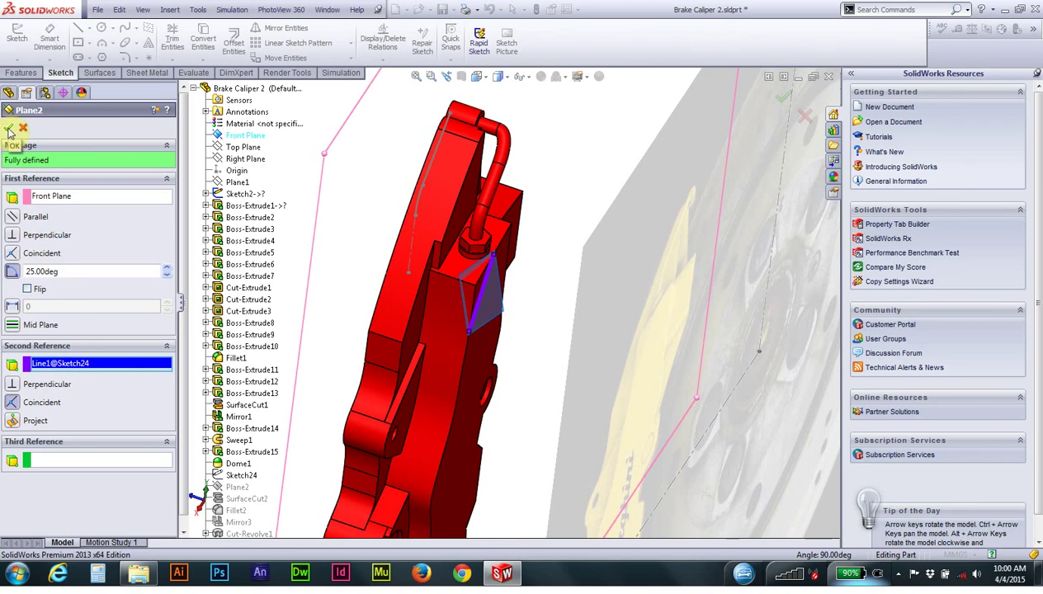
left_click(9, 129)
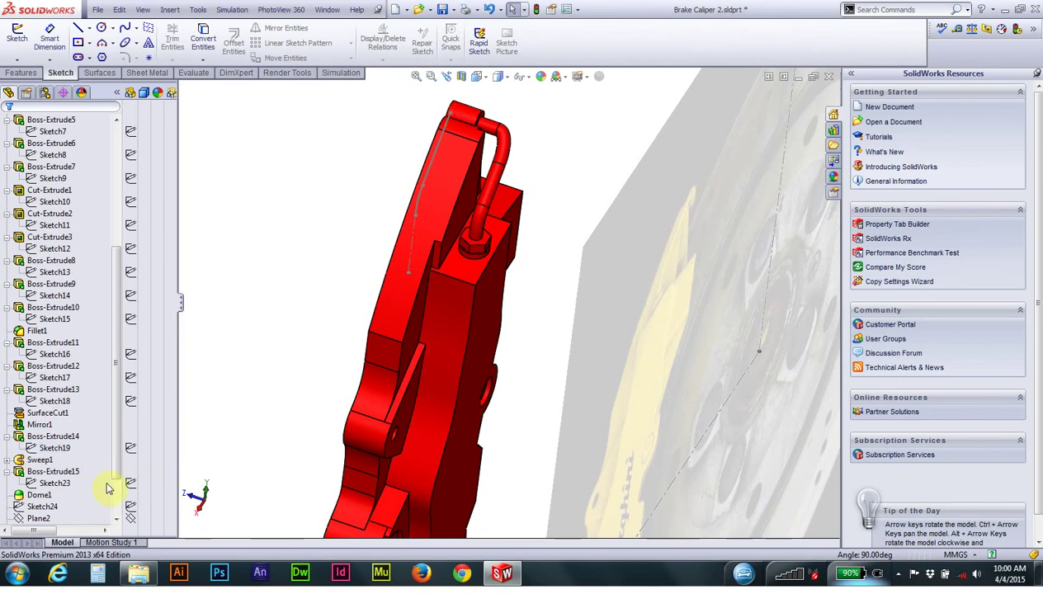
Step: Roll in SurfaceCut2 with Plane2 confirmed as its cutting surface, then include Fillet2
left_click_drag(118, 431, 92, 454)
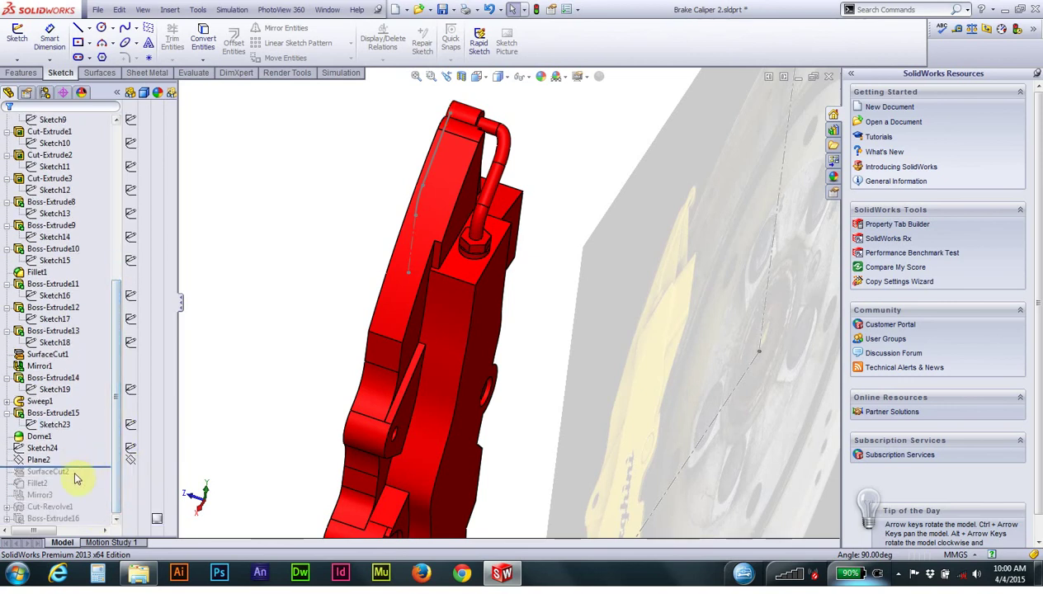
left_click_drag(85, 467, 79, 478)
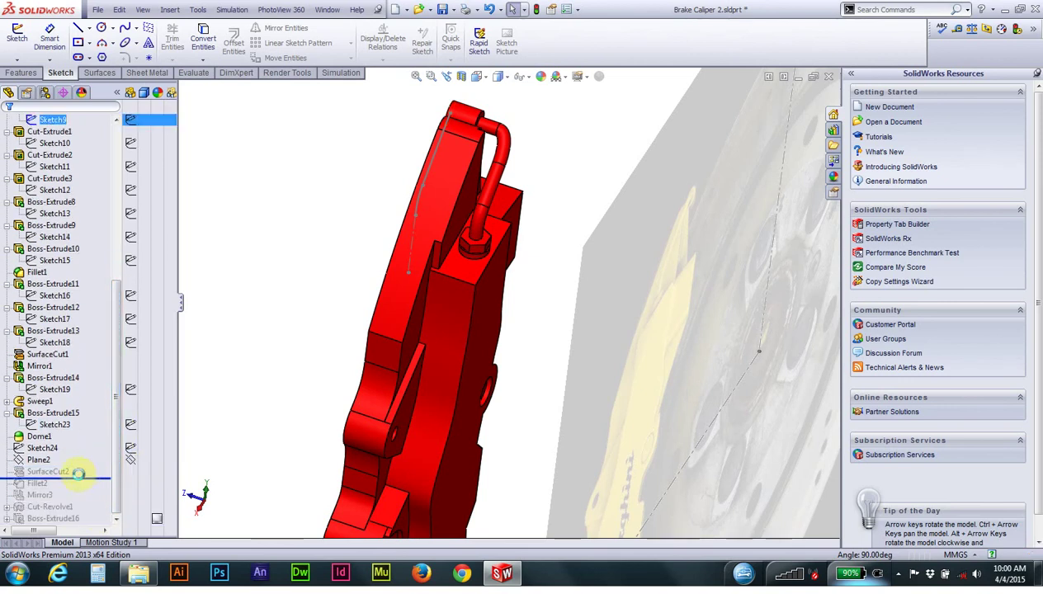
left_click(63, 472)
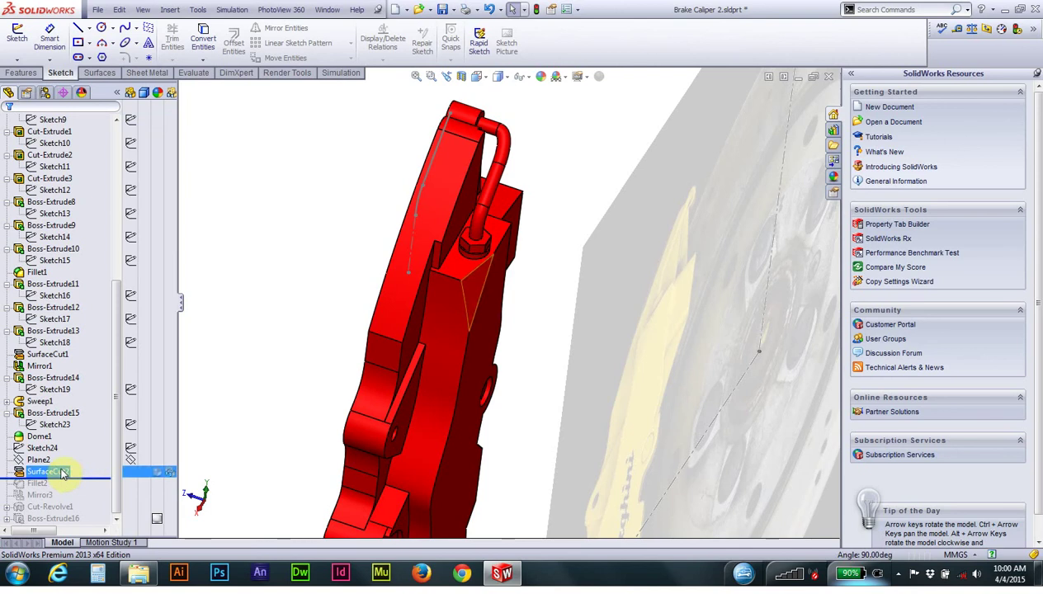
right_click(62, 472)
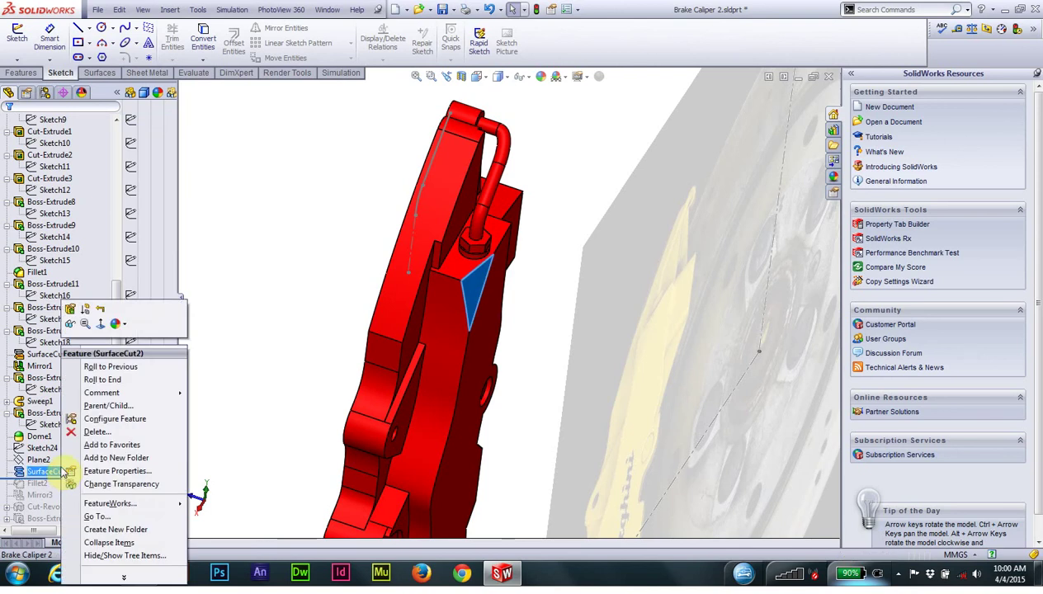
left_click(73, 310)
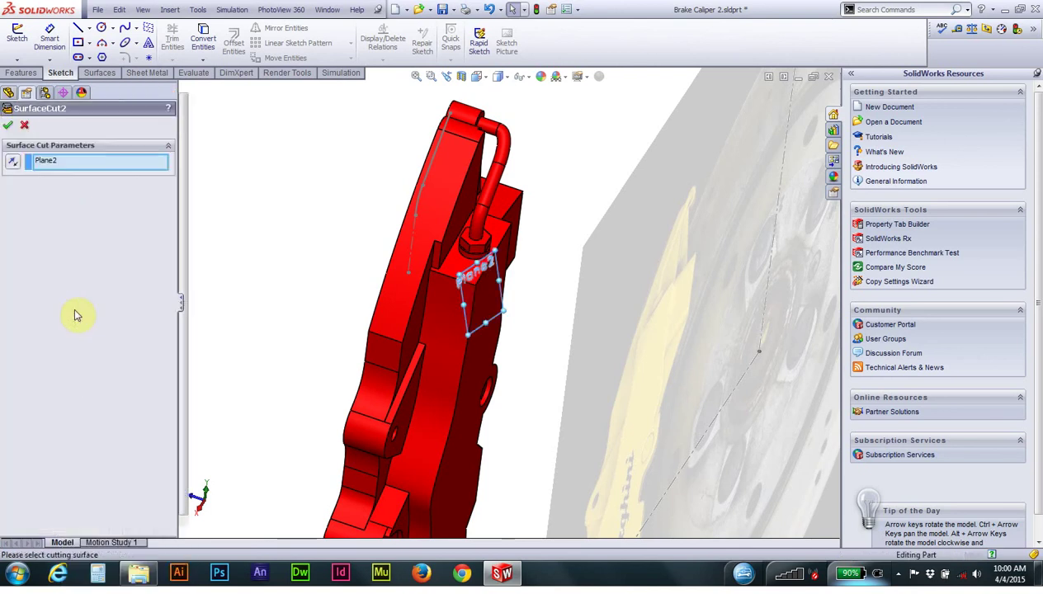
left_click(8, 127)
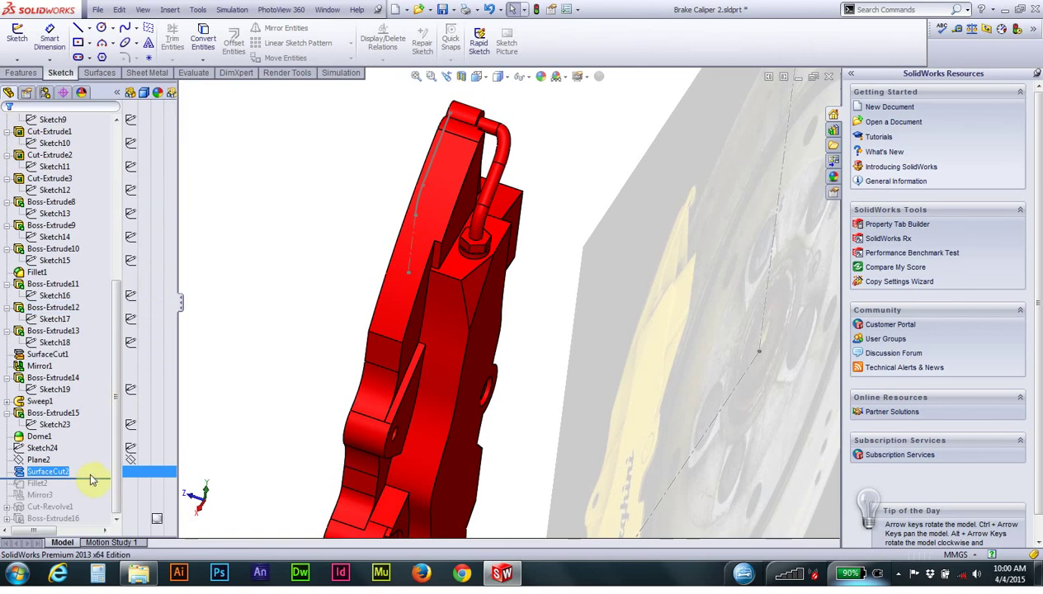
left_click_drag(103, 479, 99, 489)
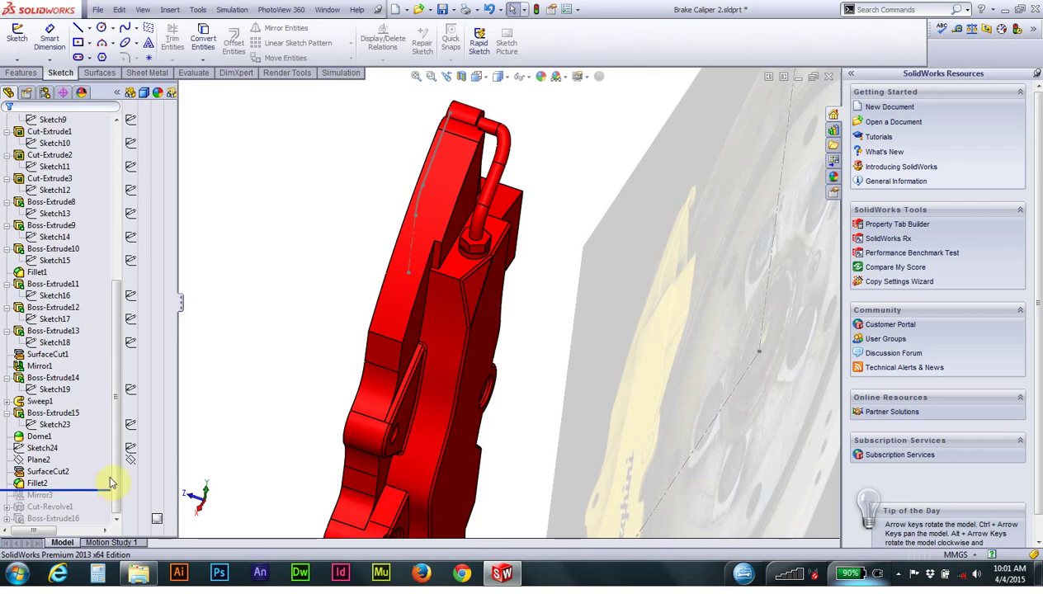
Step: Roll forward to Mirror3 and confirm its definition mirroring the body about Face<1>
scroll(468, 330, "down", 2)
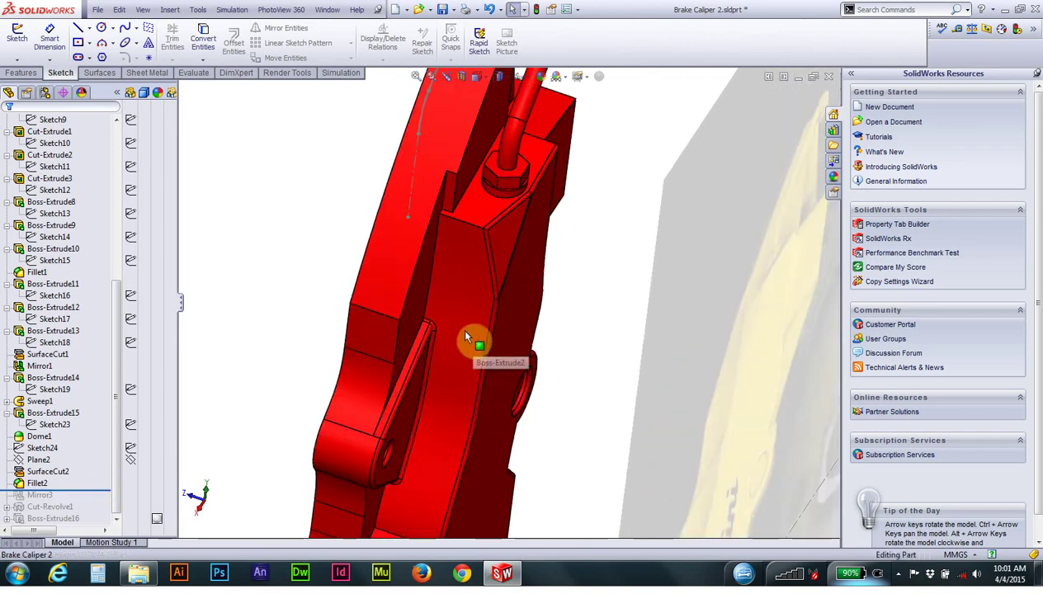
scroll(466, 337, "down", 2)
scroll(480, 310, "up", 5)
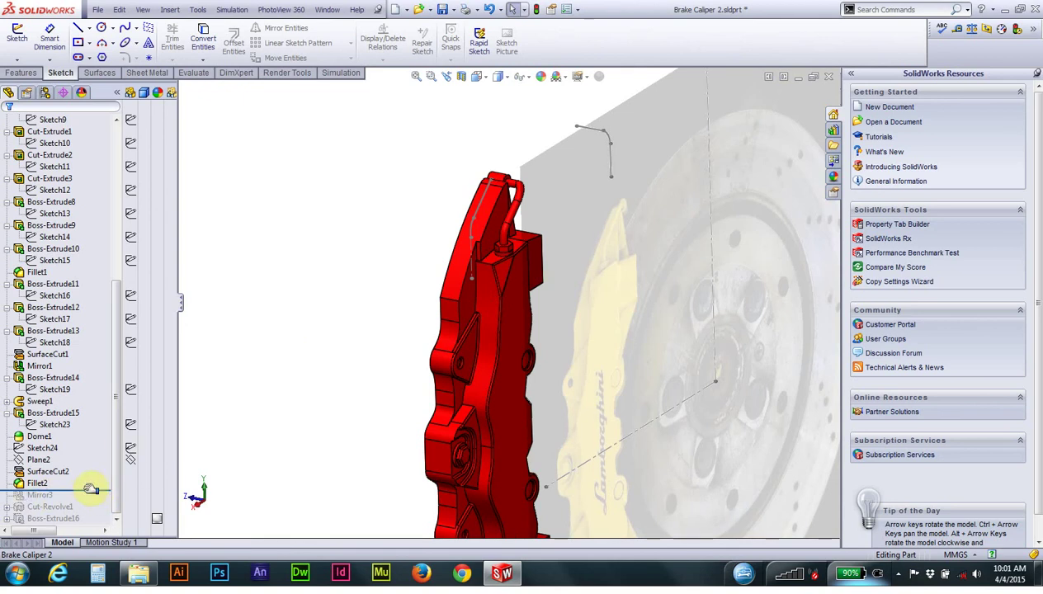
left_click_drag(90, 489, 85, 500)
left_click(42, 496)
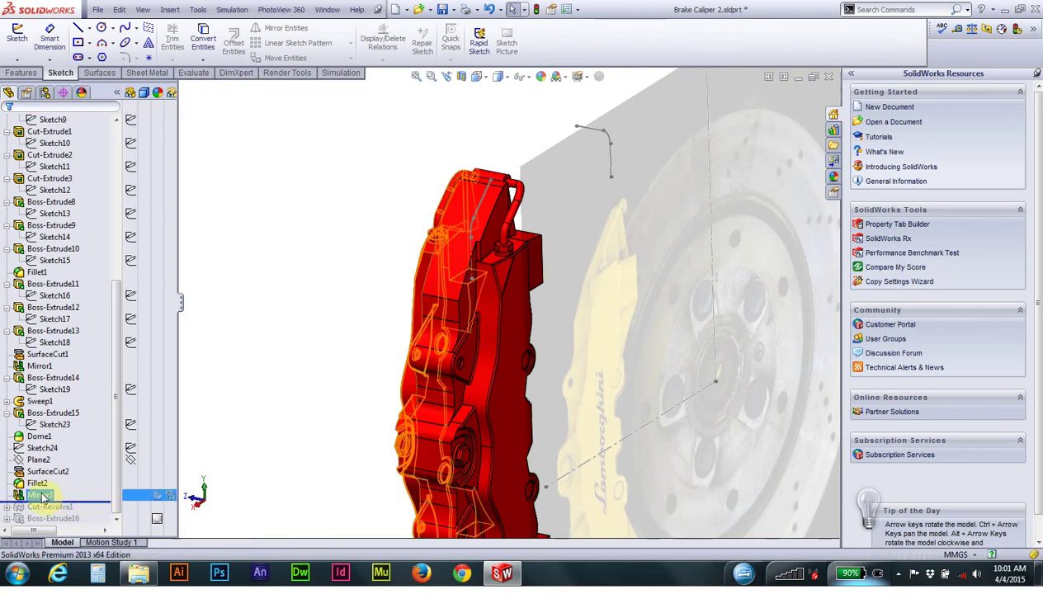
mouse_move(495, 305)
middle_mouse_down()
mouse_move(582, 360)
mouse_move(465, 275)
mouse_move(586, 317)
mouse_move(532, 353)
middle_mouse_up()
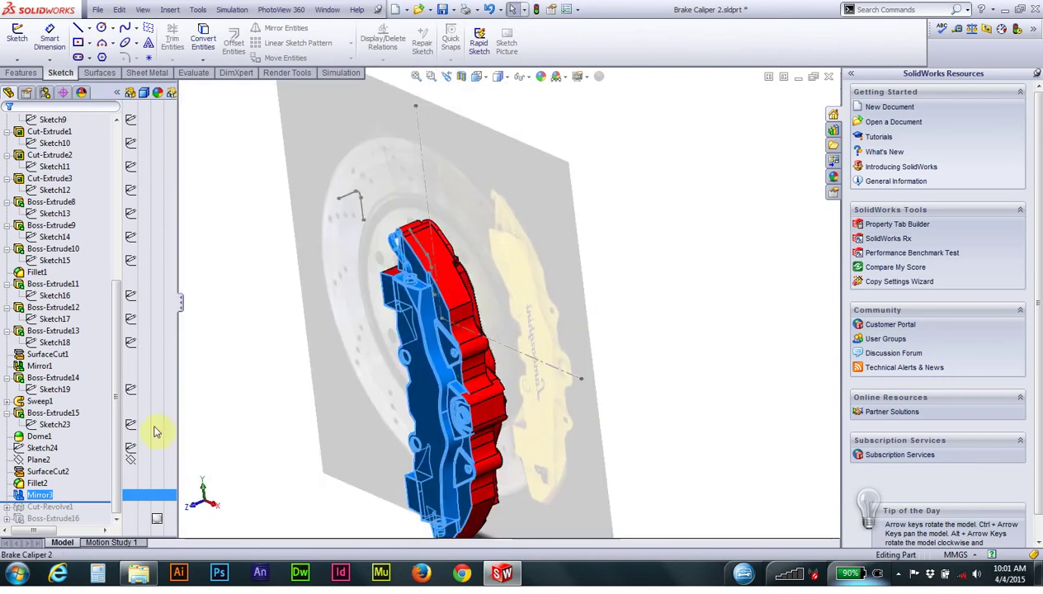
right_click(51, 493)
left_click(54, 312)
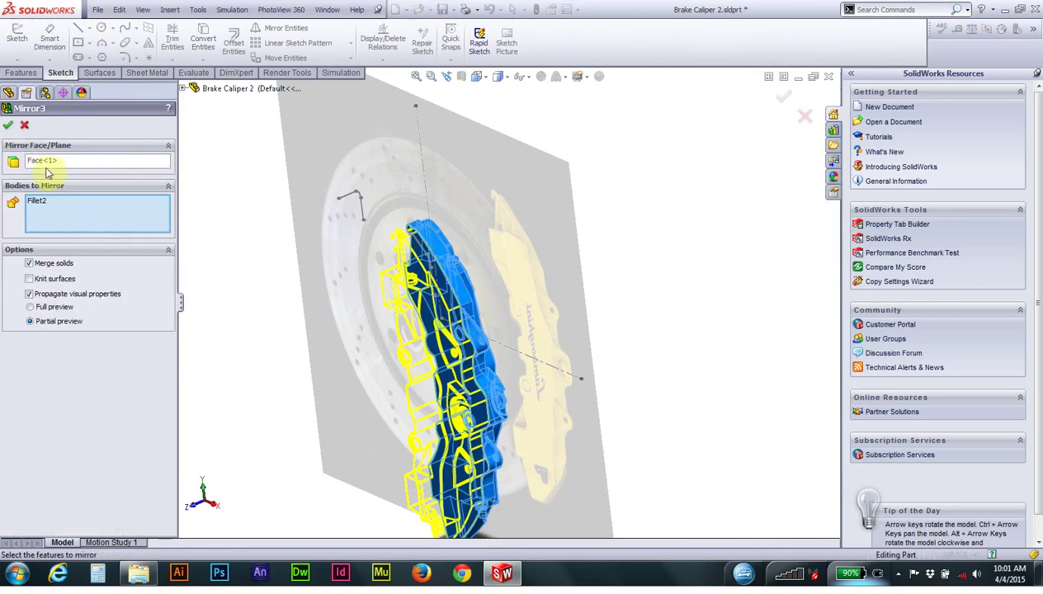
left_click(8, 124)
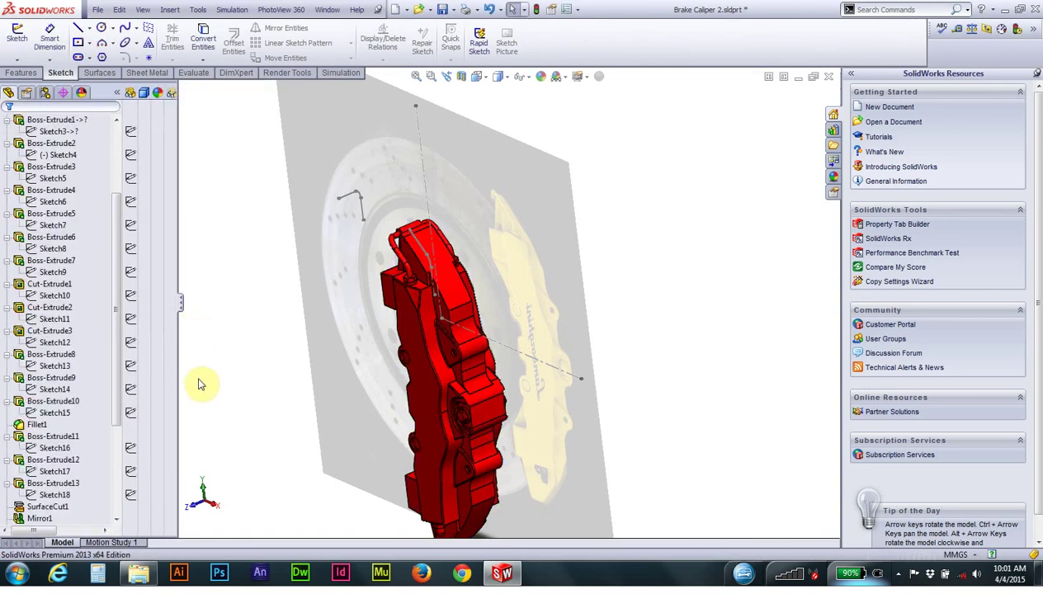
Step: Roll the history forward to include Cut-Revolve1 and turn the view toward the brake disc
left_click_drag(122, 401, 122, 474)
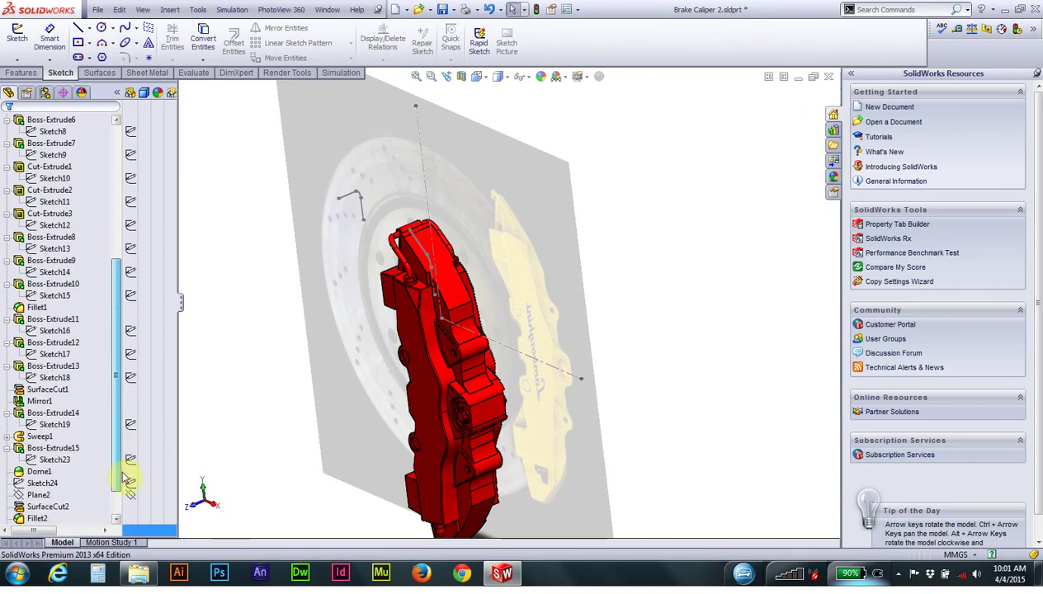
scroll(124, 478, "down", 1)
left_click(40, 495)
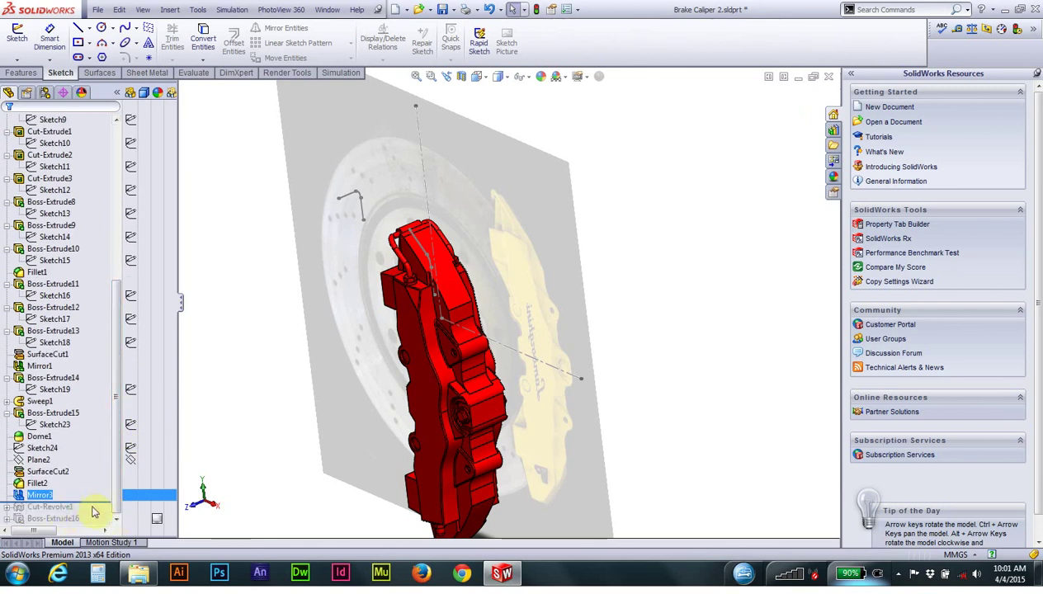
left_click_drag(97, 501, 98, 512)
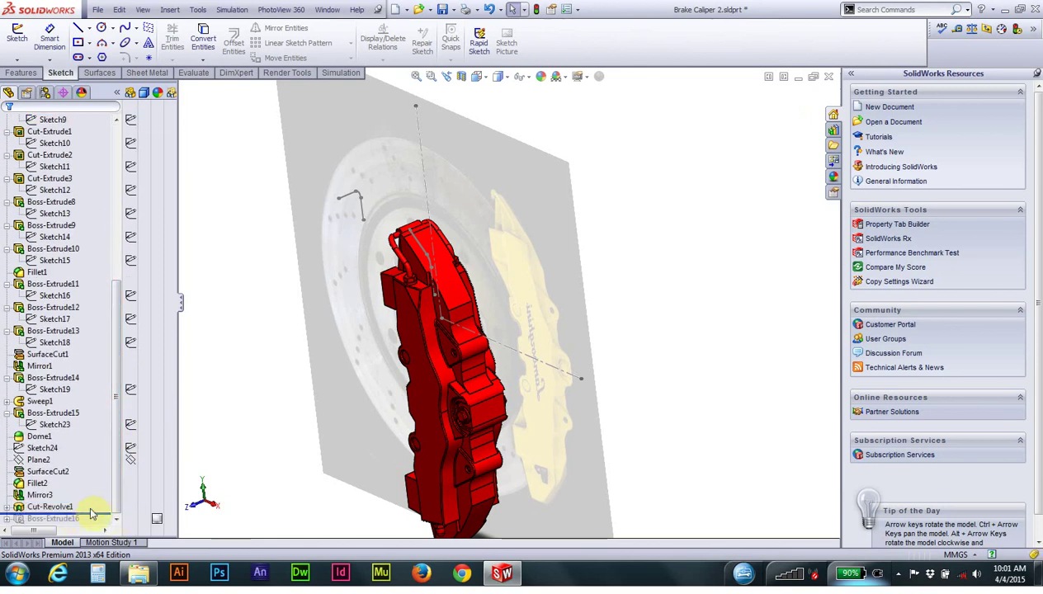
middle_click_drag(405, 399, 465, 373)
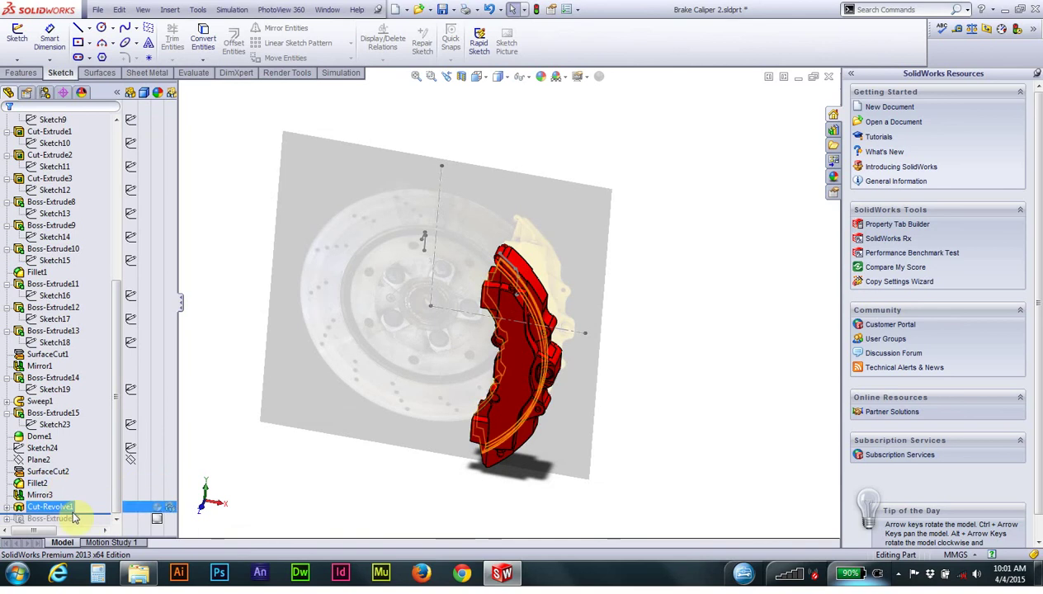
Step: Open Cut-Revolve1's profile sketch, Sketch25, for editing
left_click(6, 506)
left_click(53, 518)
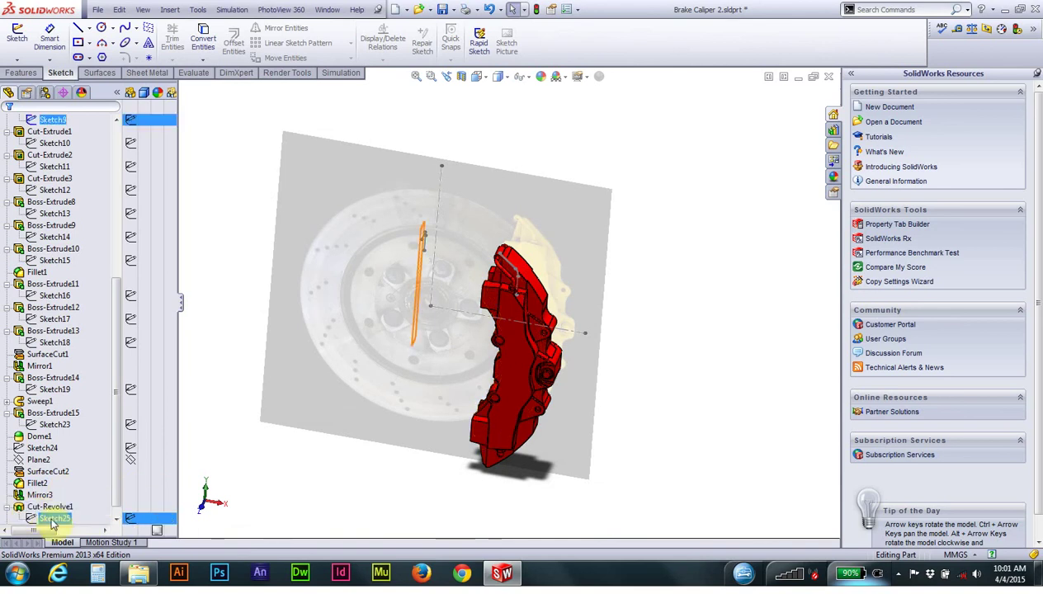
right_click(54, 528)
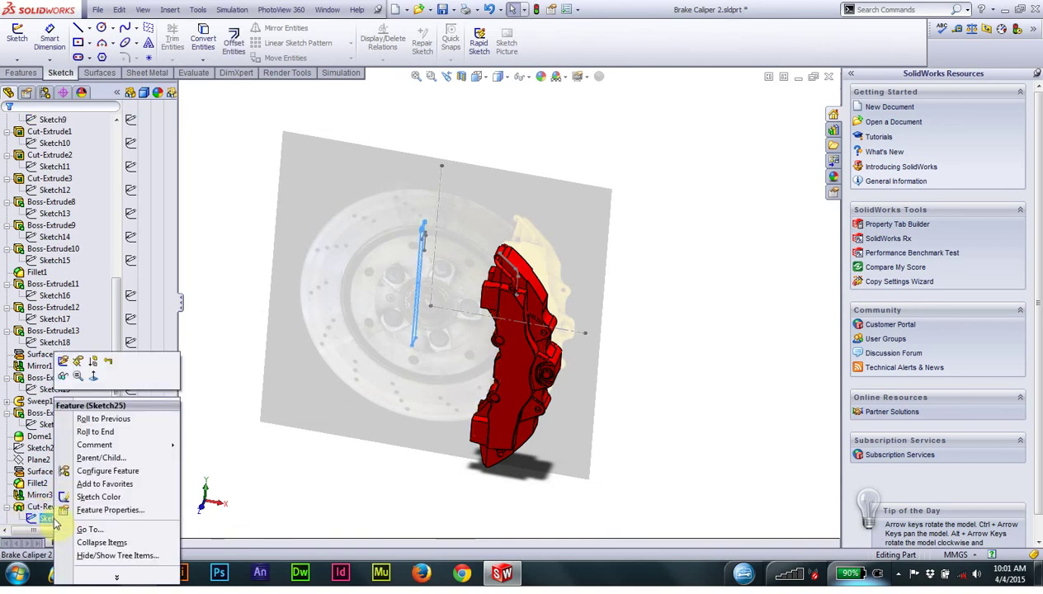
left_click(71, 361)
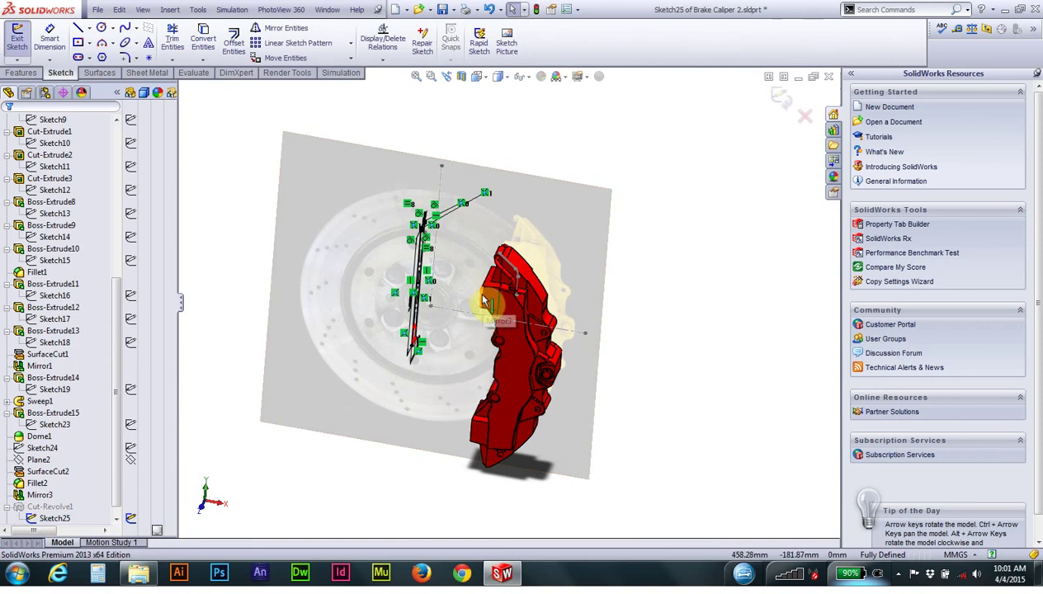
mouse_move(450, 282)
middle_mouse_down()
mouse_move(456, 264)
mouse_move(501, 272)
mouse_move(517, 296)
mouse_move(436, 274)
mouse_move(534, 326)
mouse_move(503, 247)
middle_mouse_up()
Step: Check Sketch25's 183 and 22 mm dimensions from the Right view, then exit the sketch
left_click(477, 76)
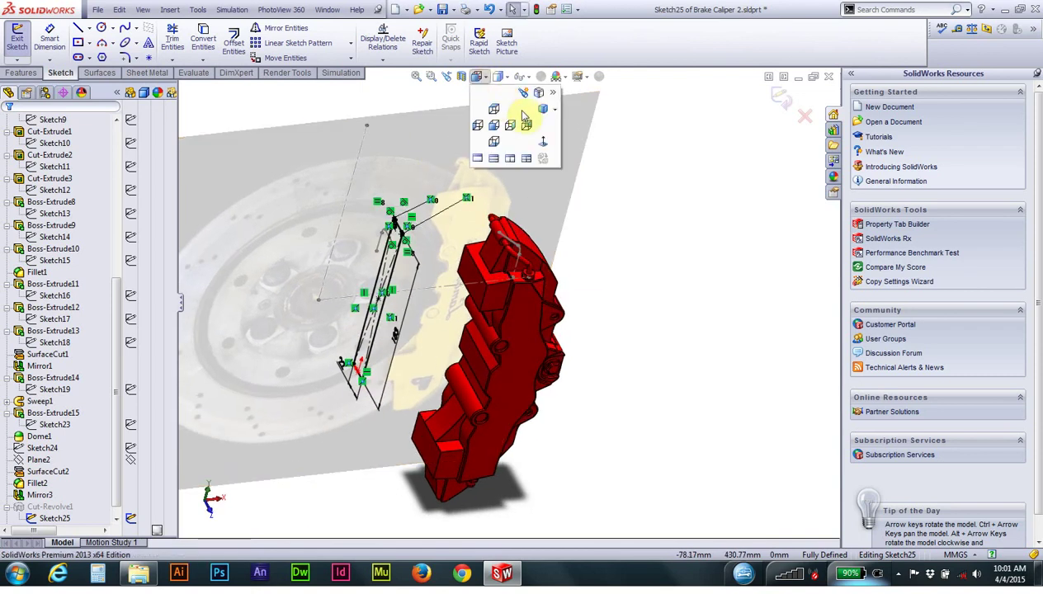
left_click(534, 132)
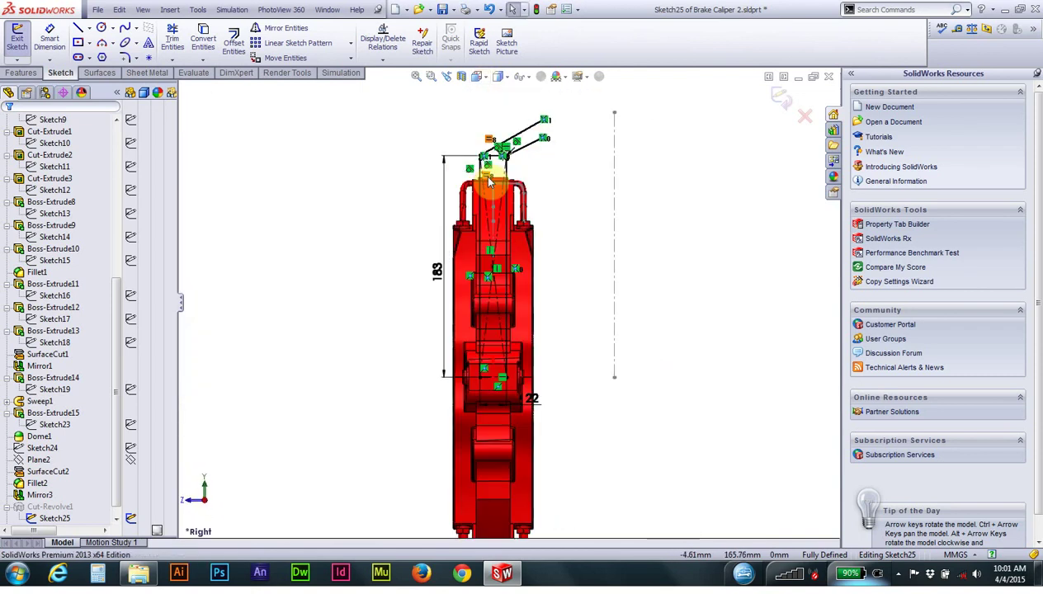
scroll(488, 181, "down", 5)
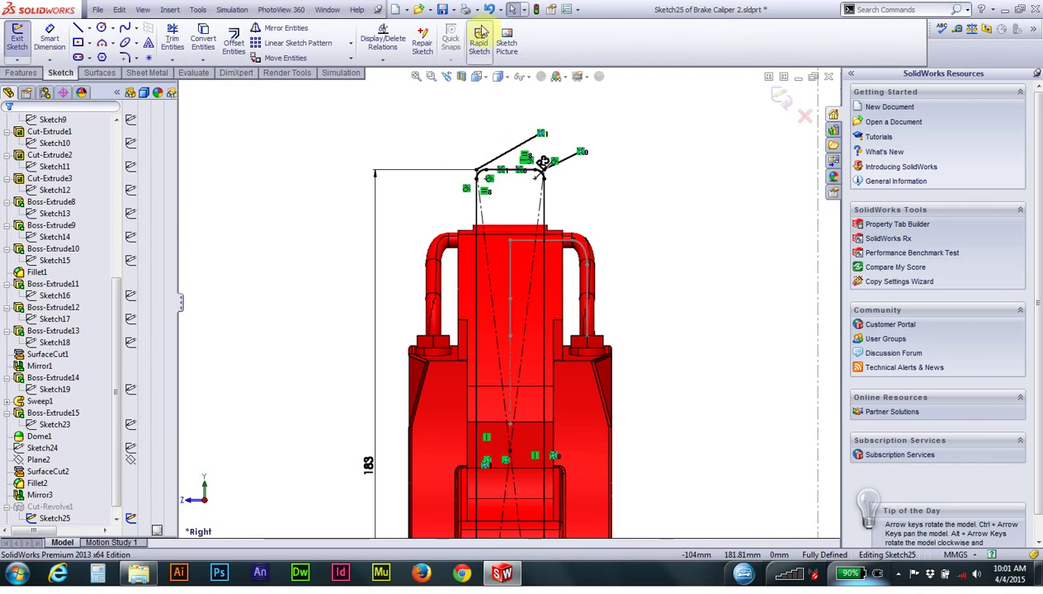
scroll(509, 274, "up", 2)
scroll(489, 396, "up", 1)
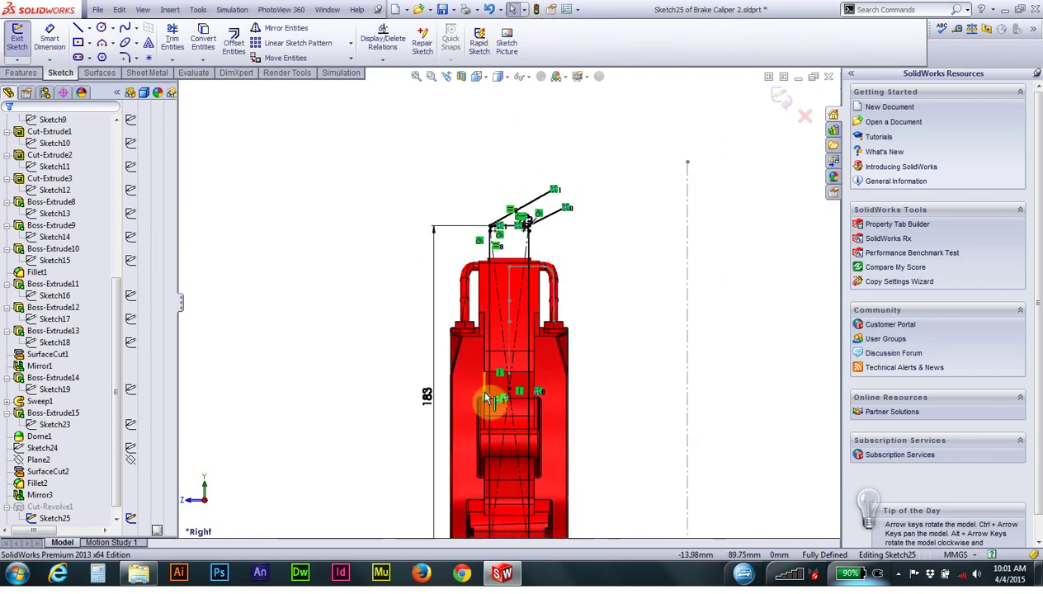
scroll(512, 477, "up", 1)
scroll(508, 473, "up", 1)
scroll(512, 450, "down", 1)
scroll(512, 450, "down", 1)
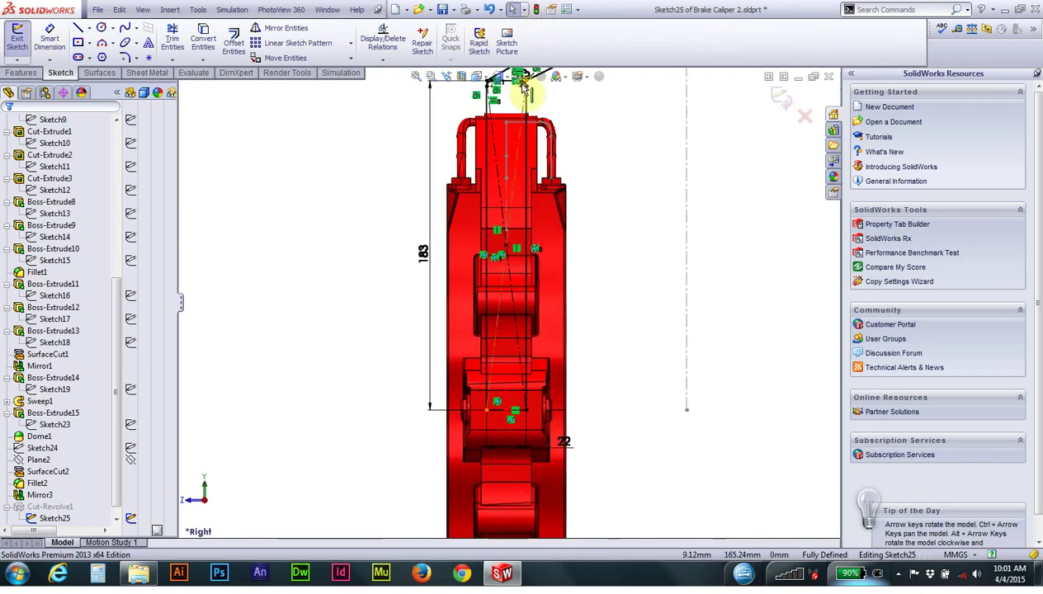
left_click(536, 9)
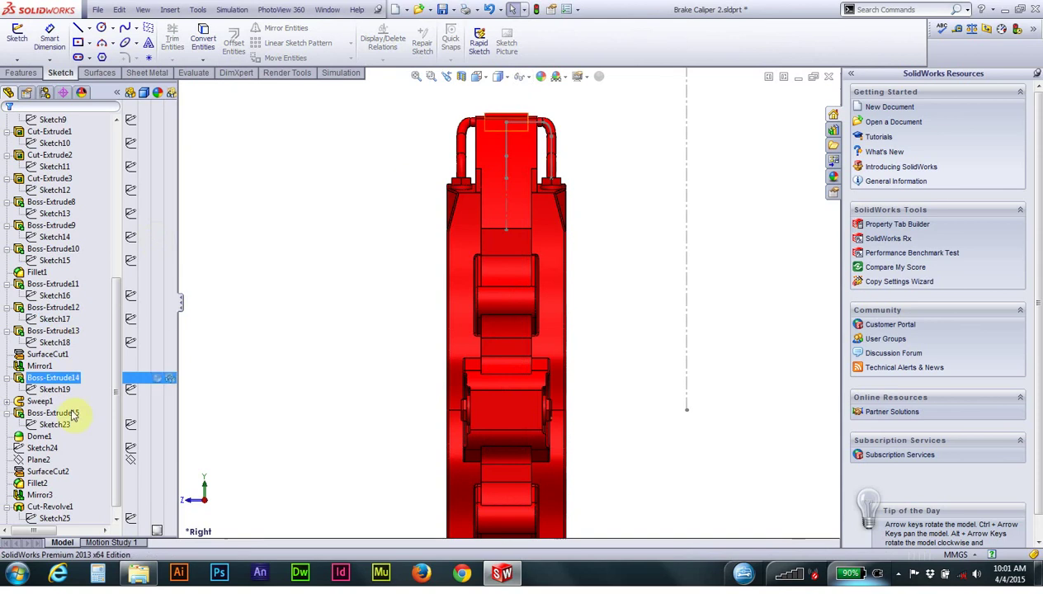
Step: Confirm Cut-Revolve1 as a blind 360.00deg revolve about Line3, then roll in Boss-Extrude16
scroll(117, 405, "down", 1)
left_click(48, 483)
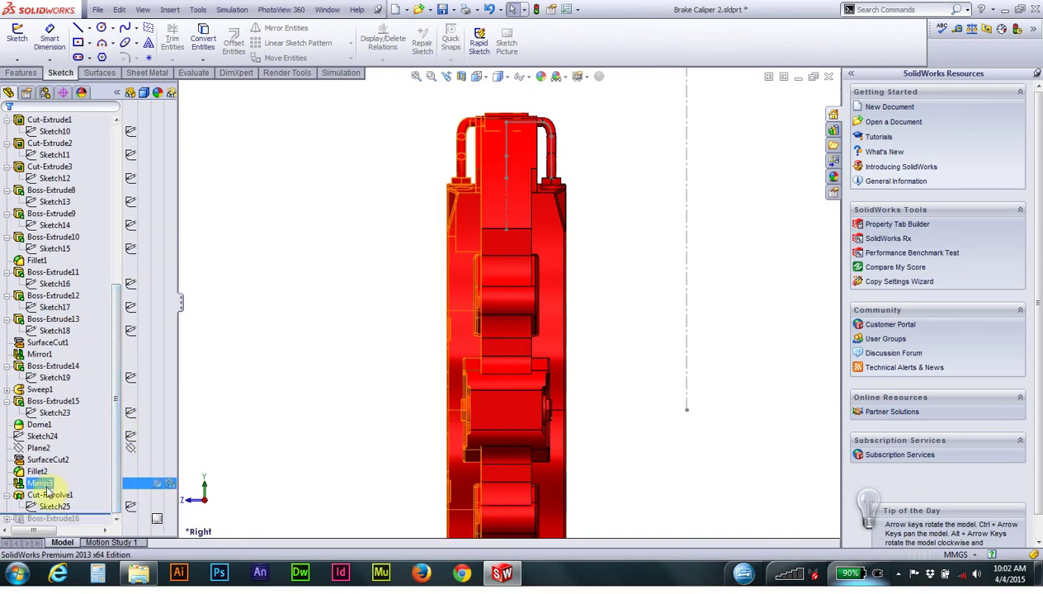
right_click(48, 495)
left_click(56, 309)
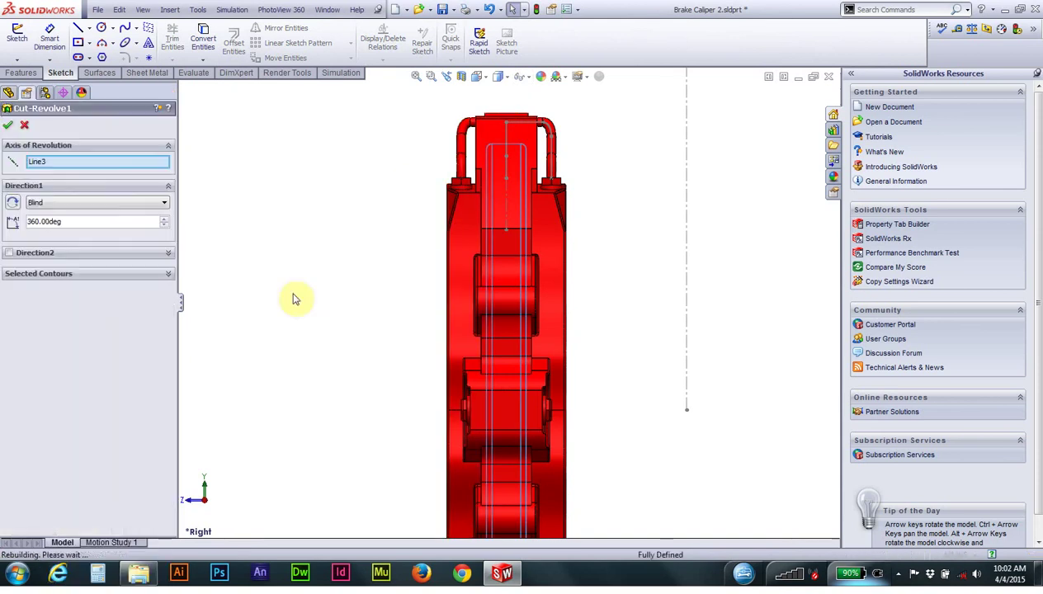
middle_click_drag(361, 284, 429, 349)
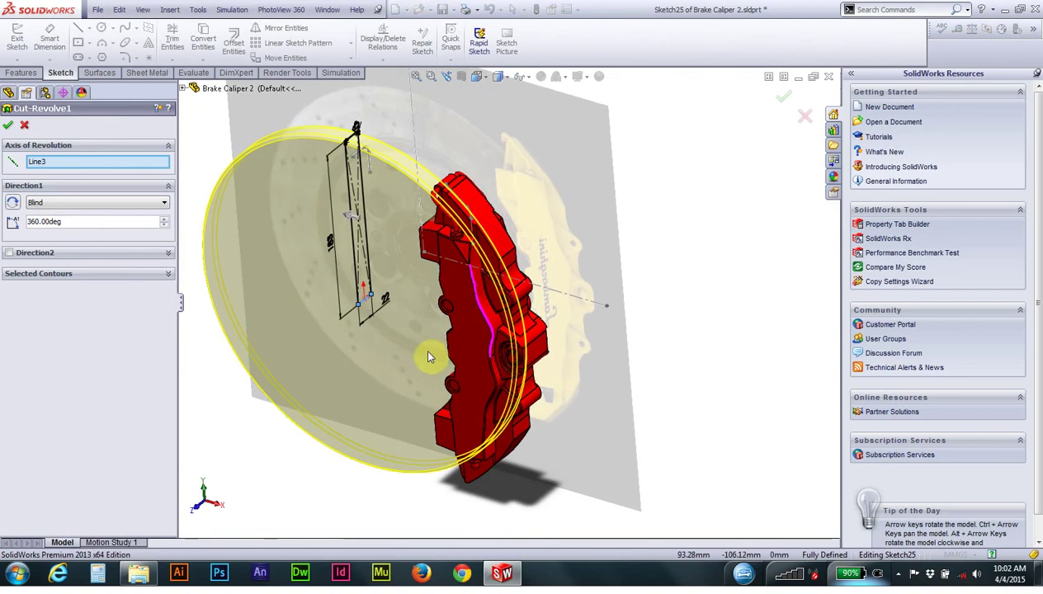
scroll(373, 298, "down", 3)
scroll(419, 309, "down", 3)
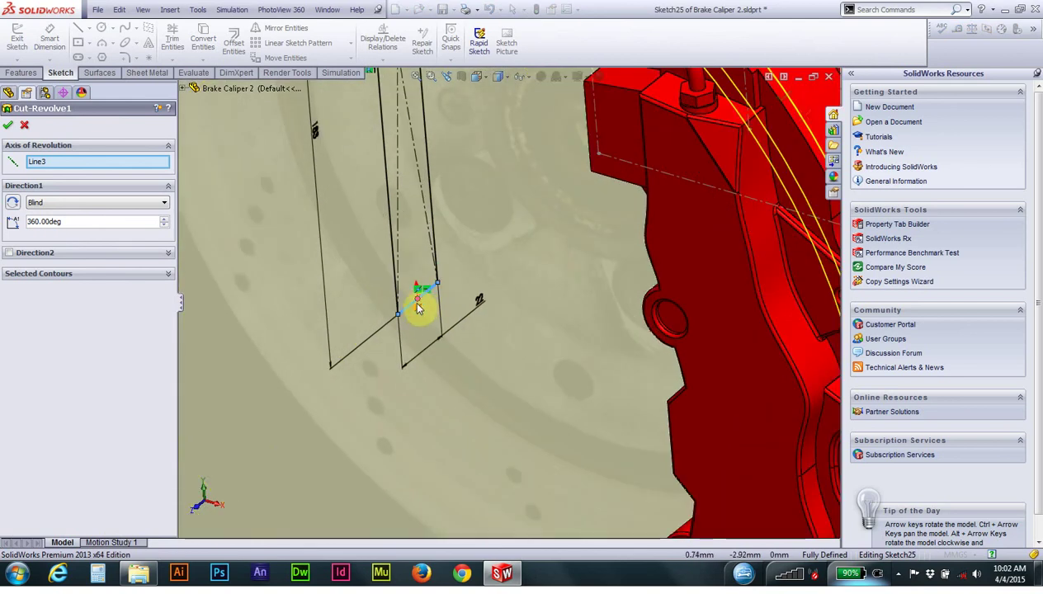
left_click(92, 165)
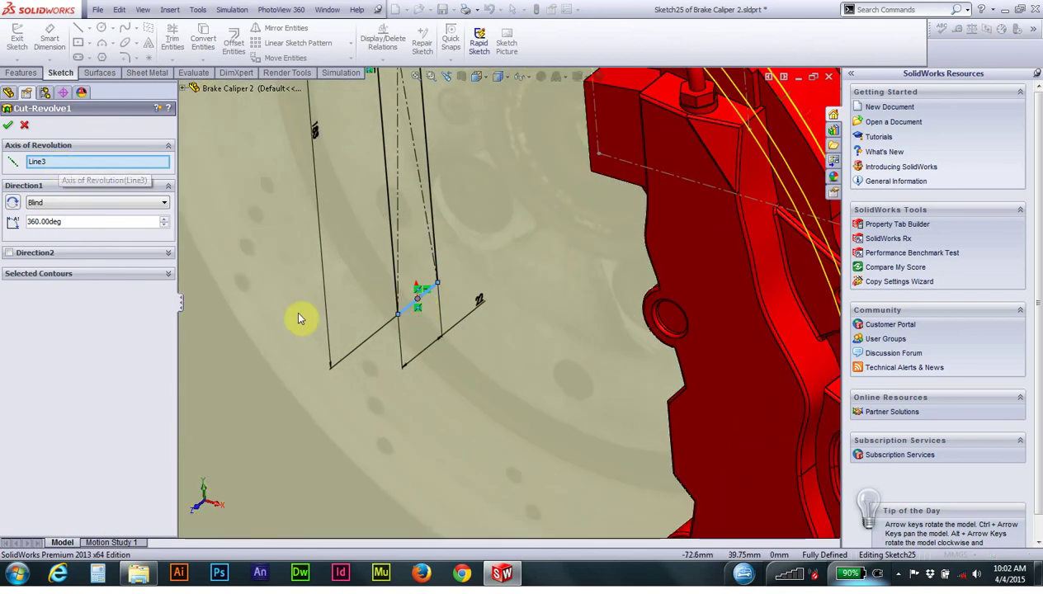
left_click(9, 125)
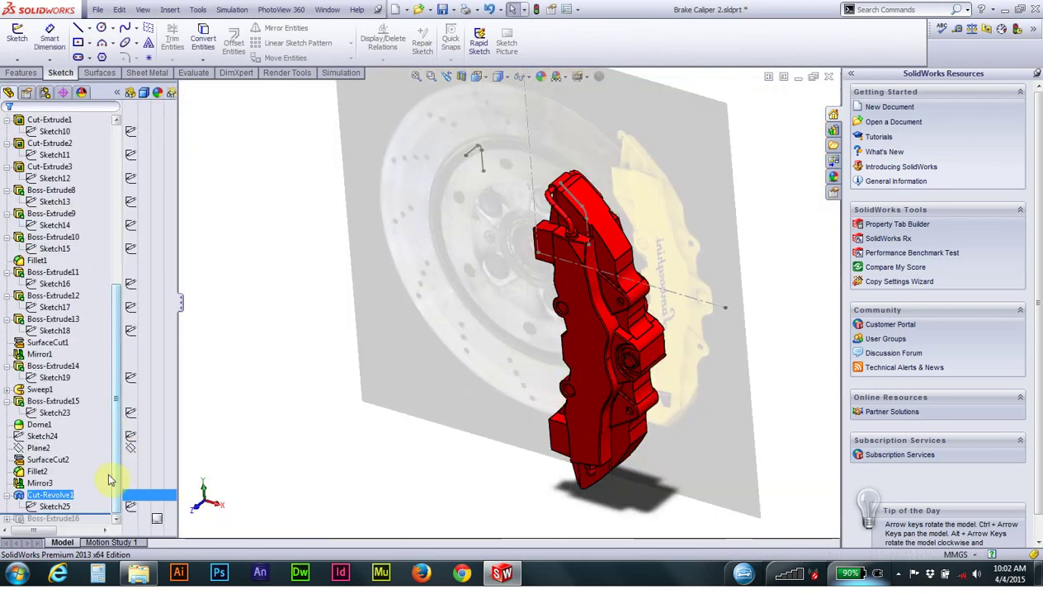
left_click_drag(92, 512, 87, 525)
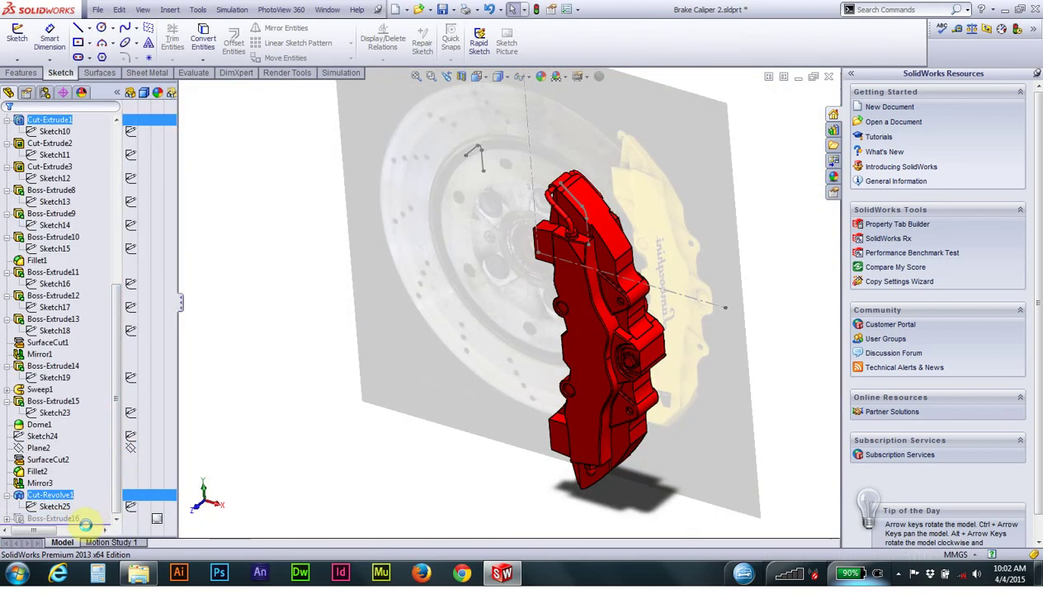
Step: Open the brembo logo sketch, Sketch26 under Boss-Extrude16, for editing
left_click(7, 518)
left_click(57, 518)
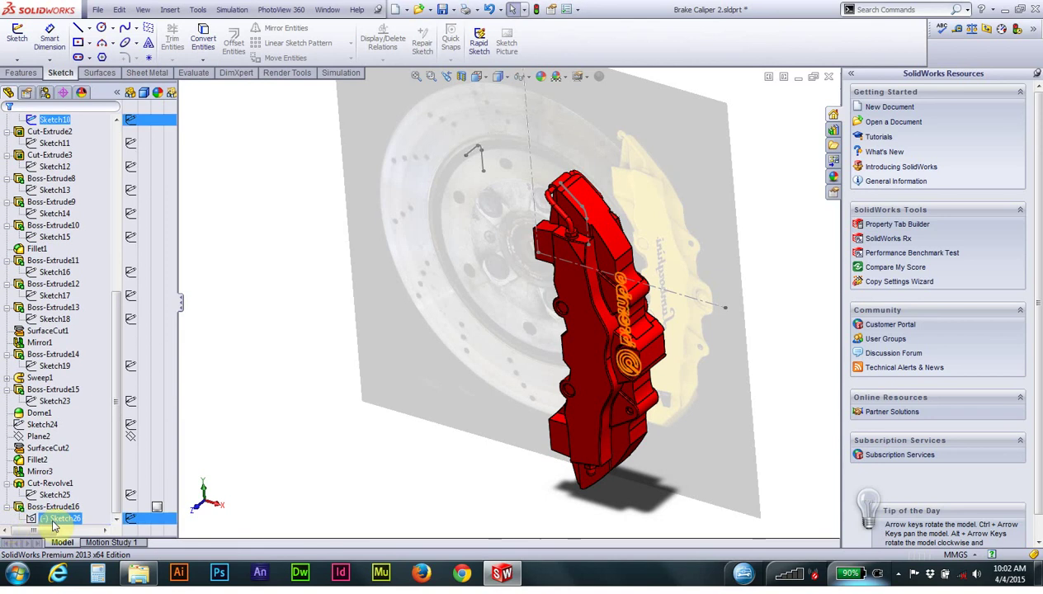
right_click(60, 526)
left_click(78, 378)
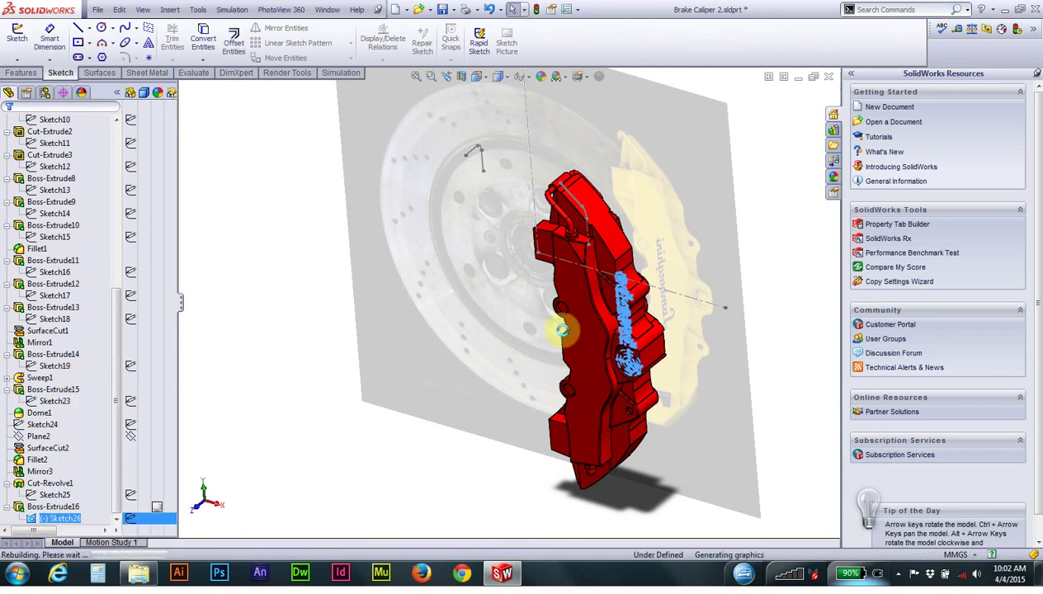
Step: View Sketch26 head-on, exit to rebuild the raised lettering, and zoom to fit the caliper
left_click(490, 77)
left_click(541, 146)
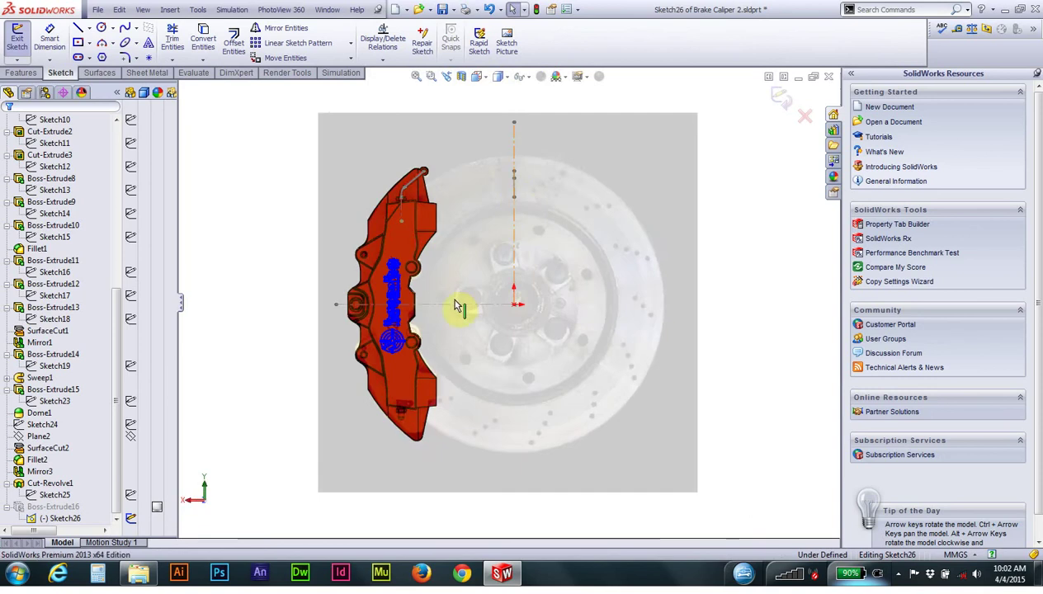
scroll(413, 322, "down", 2)
scroll(384, 326, "down", 2)
scroll(419, 297, "down", 2)
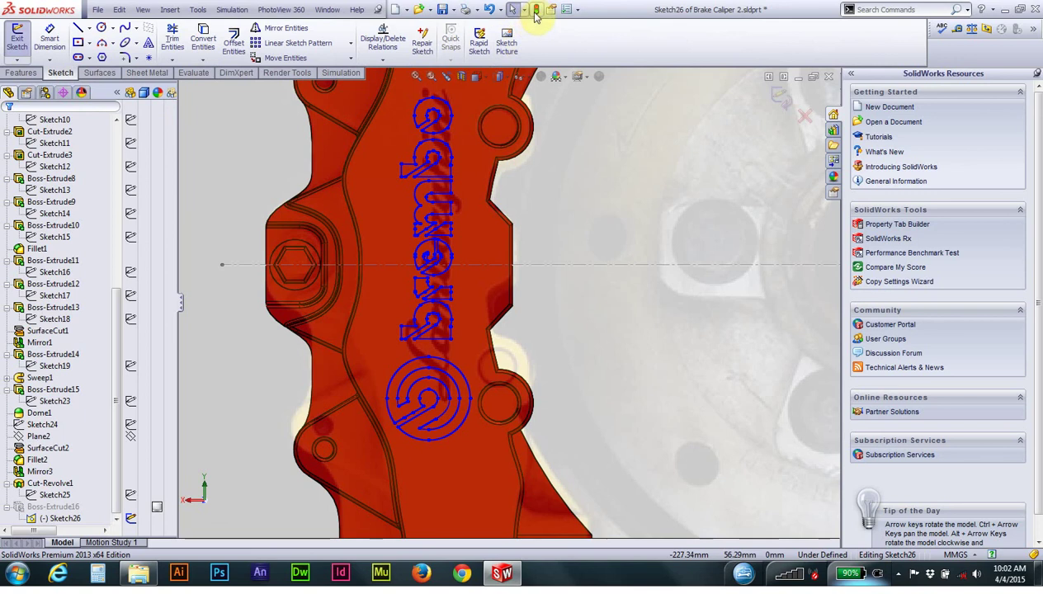
left_click(535, 10)
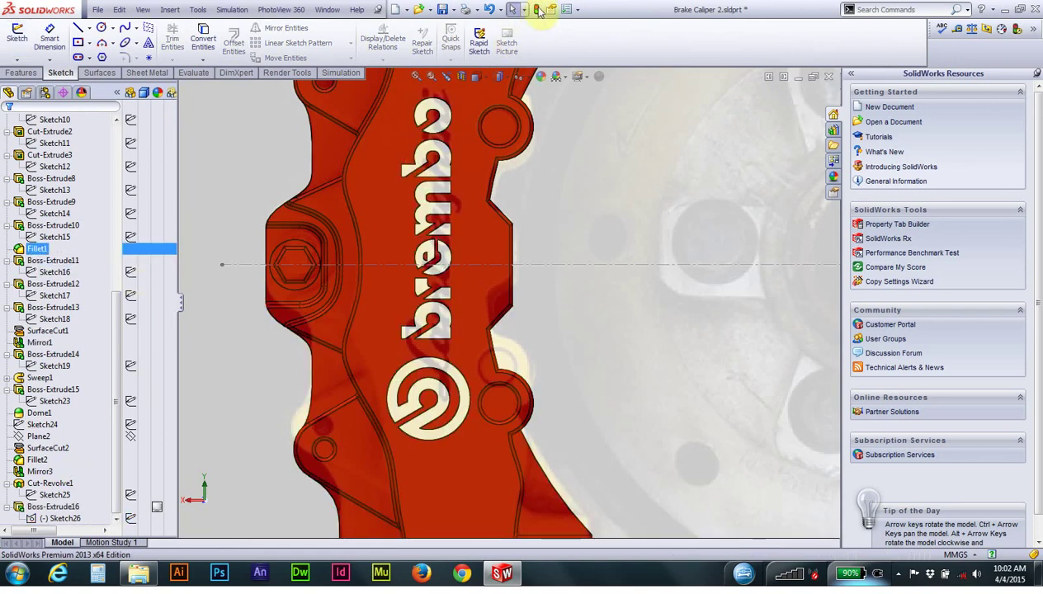
key("f")
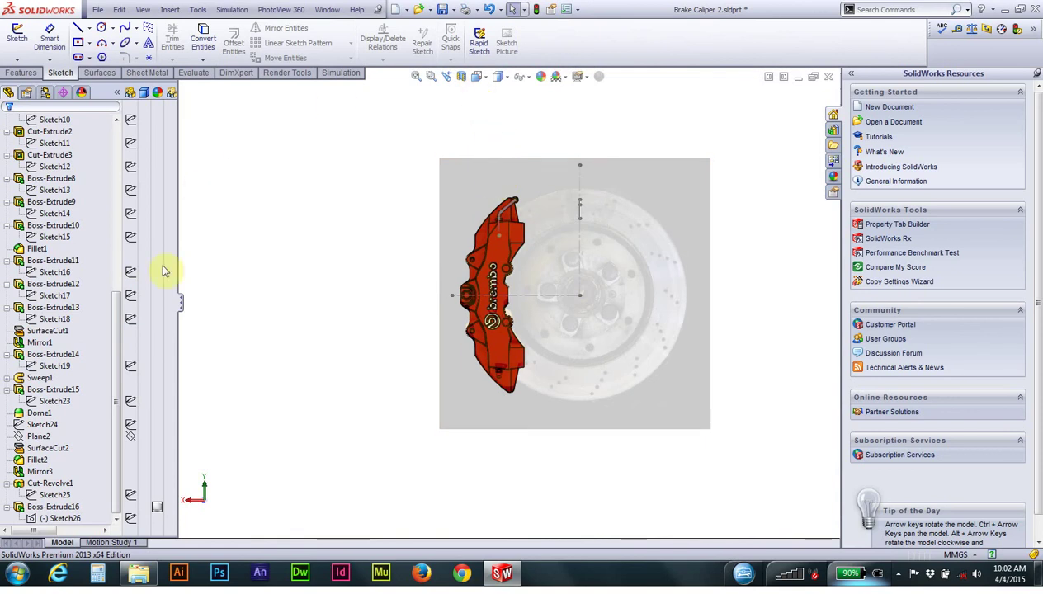
left_click_drag(110, 396, 116, 224)
Step: Hide the Sketch2 disc reference picture and show the caliper in Trimetric view
left_click(139, 250)
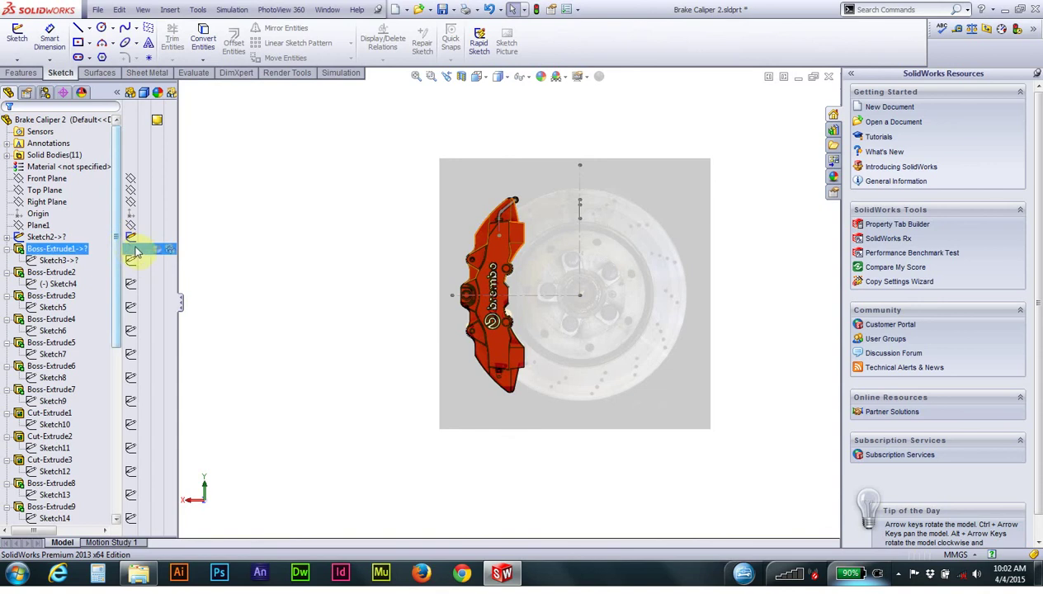
left_click(131, 228)
left_click(135, 239)
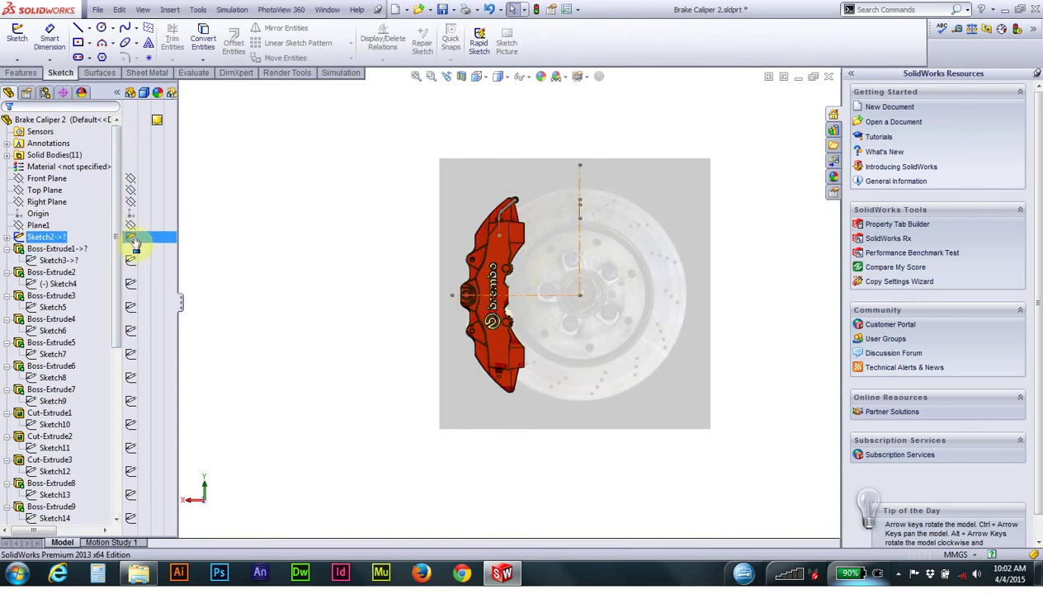
left_click(132, 239)
left_click(482, 77)
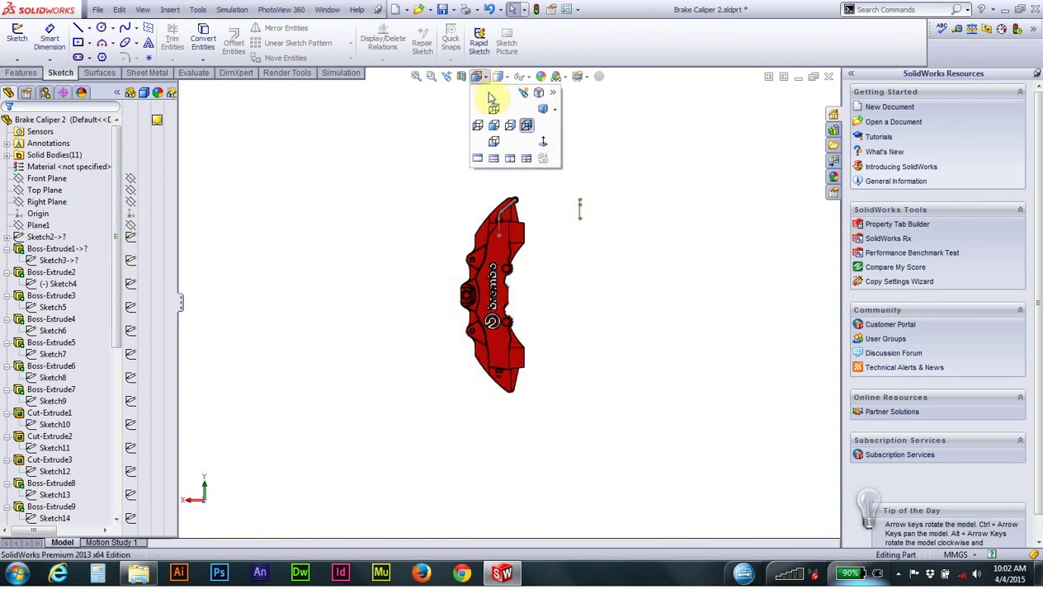
left_click(542, 144)
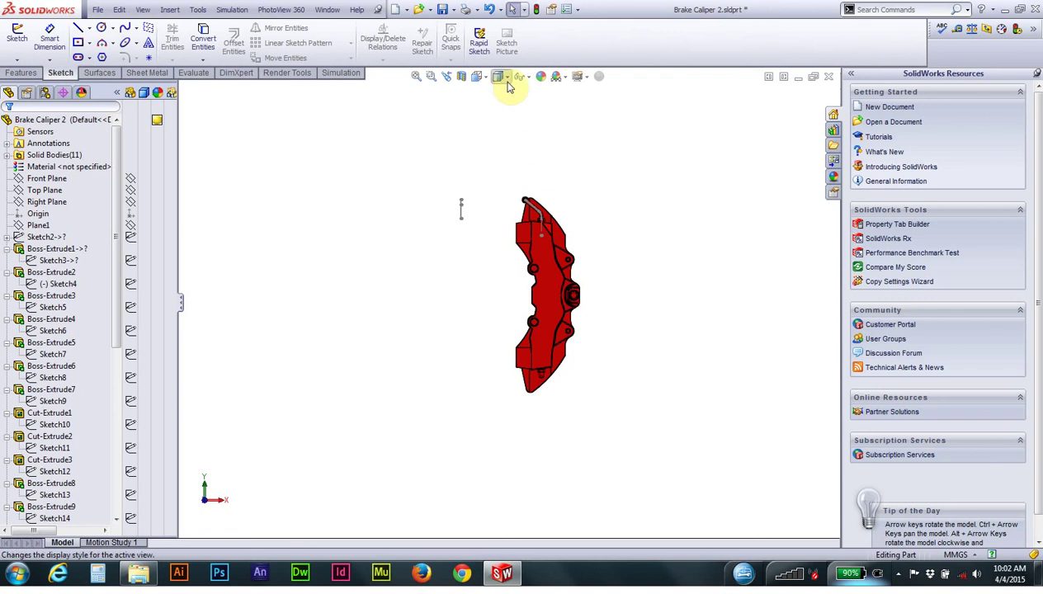
left_click(477, 77)
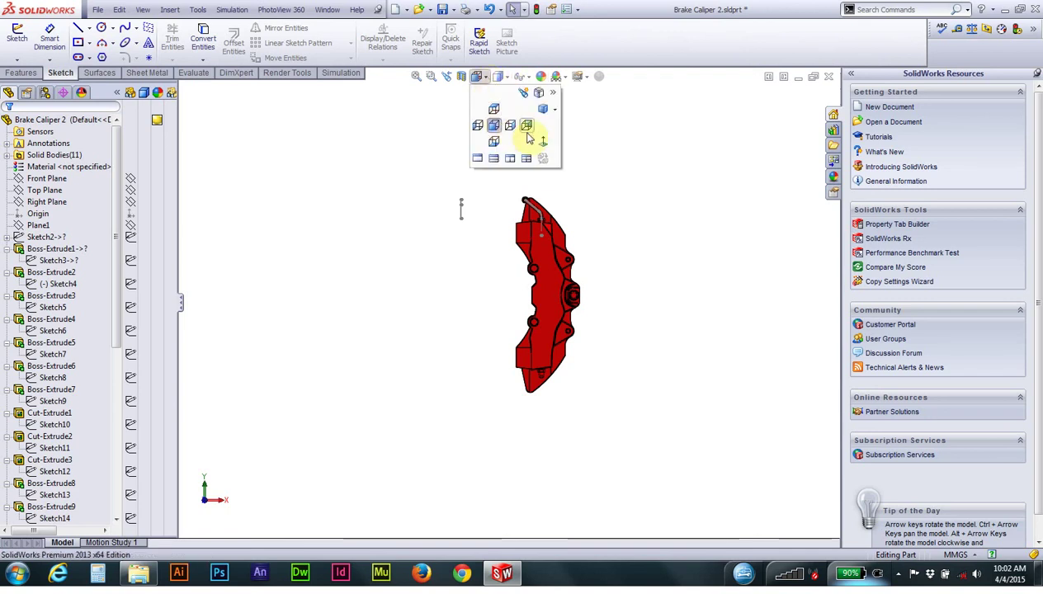
left_click(540, 110)
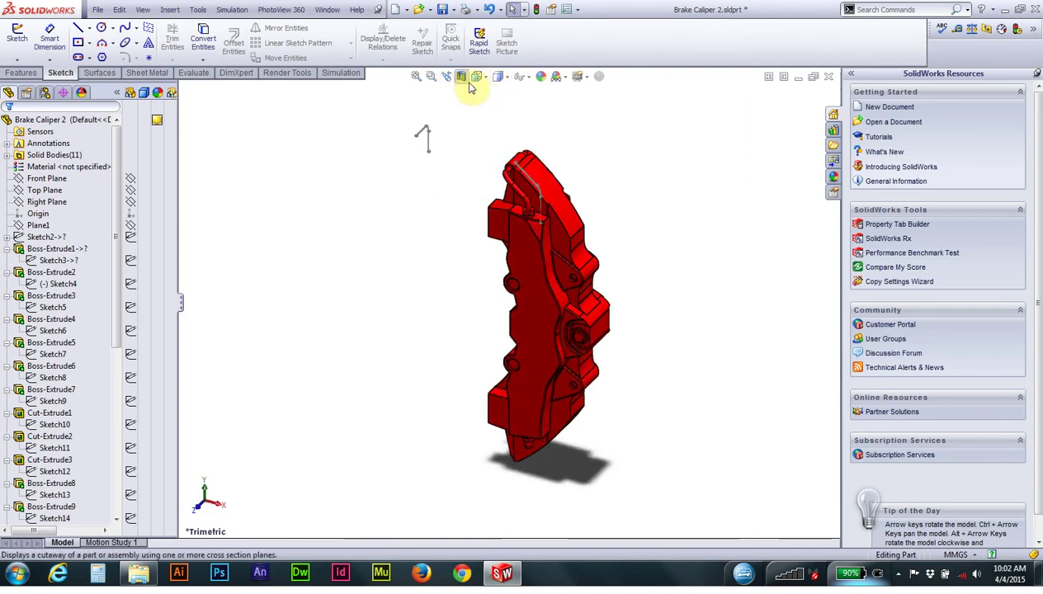
Step: Hide sketches and planes, apply the Office Space backdrop scene, and list the part's appearances
left_click(521, 77)
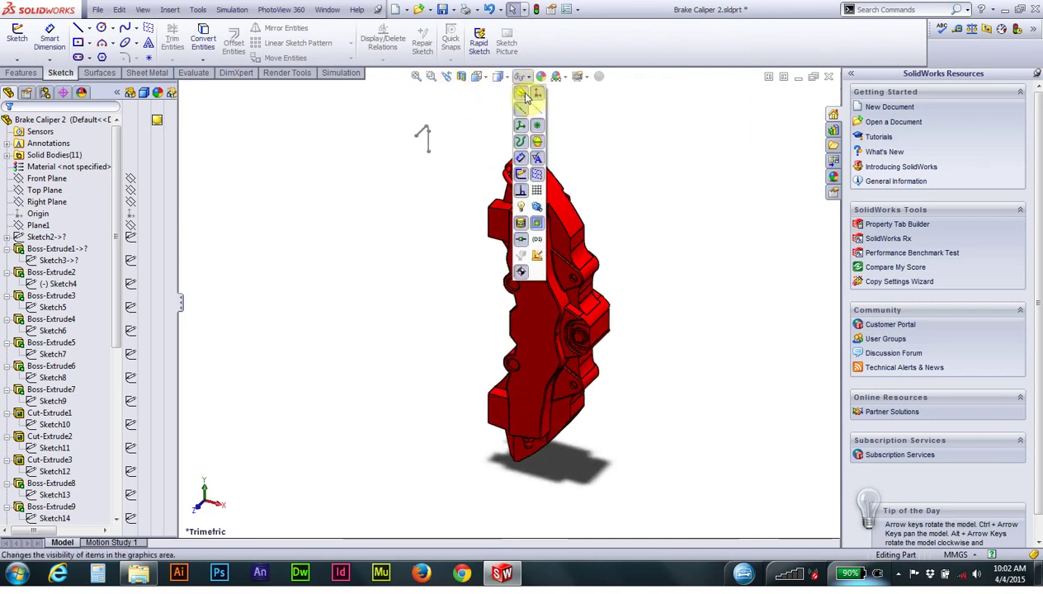
left_click(522, 175)
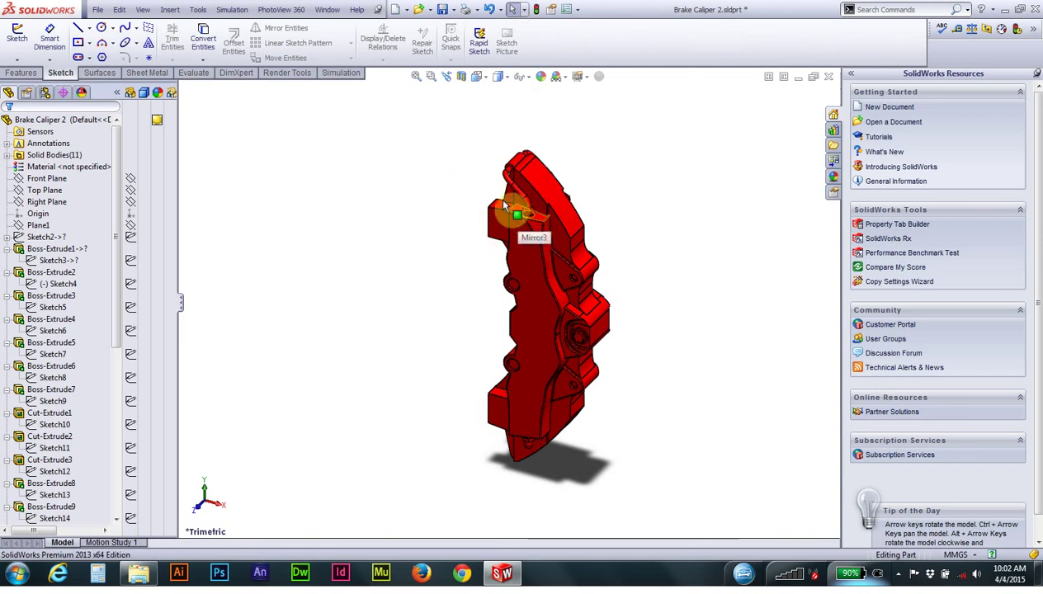
left_click(566, 77)
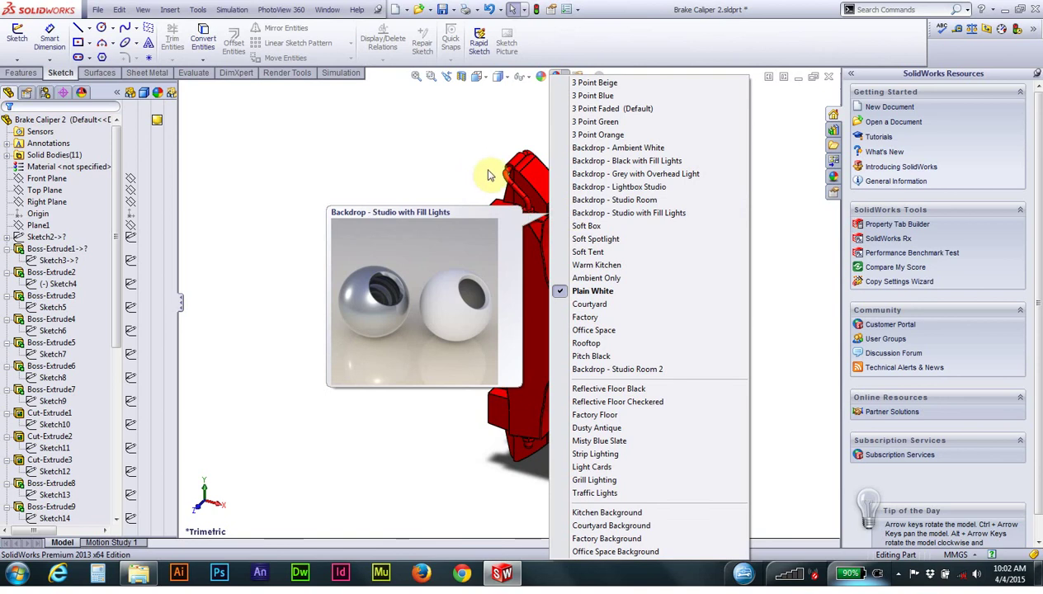
left_click(605, 331)
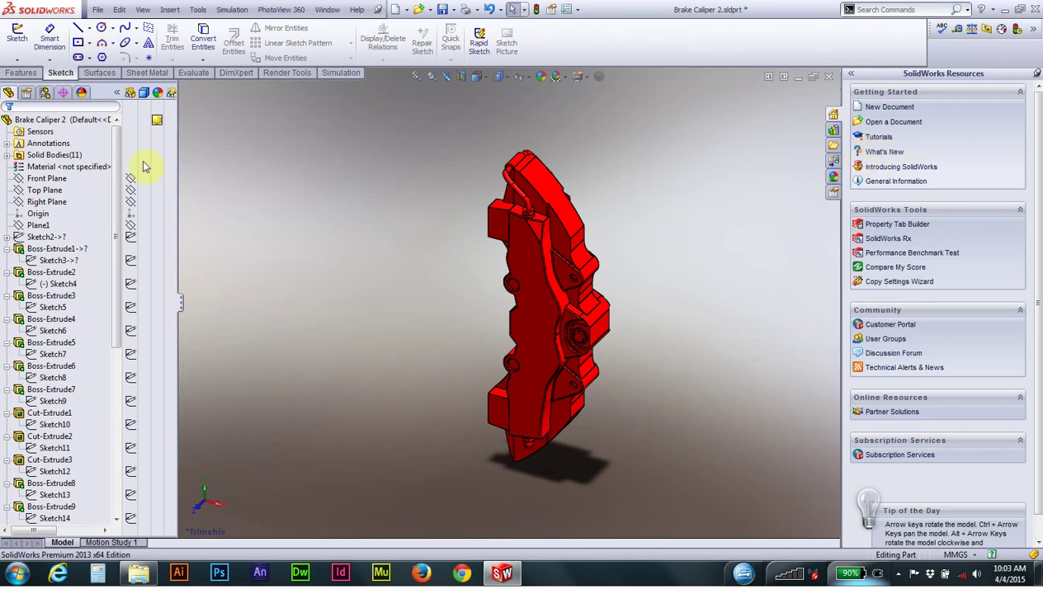
left_click(84, 94)
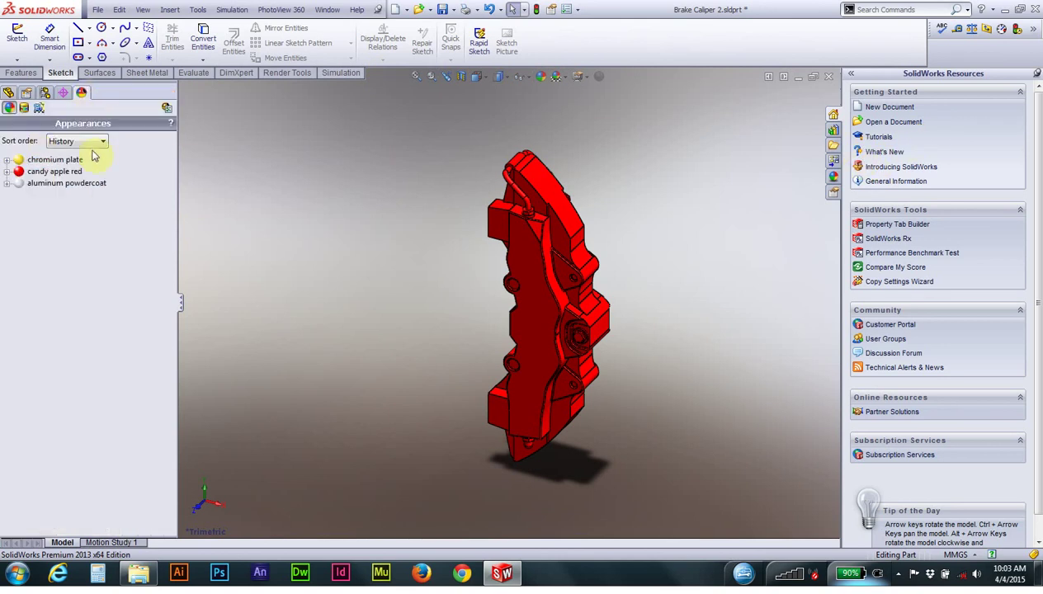
Step: Start the PhotoView 360 Integrated Preview from the Render Tools tab
left_click(266, 73)
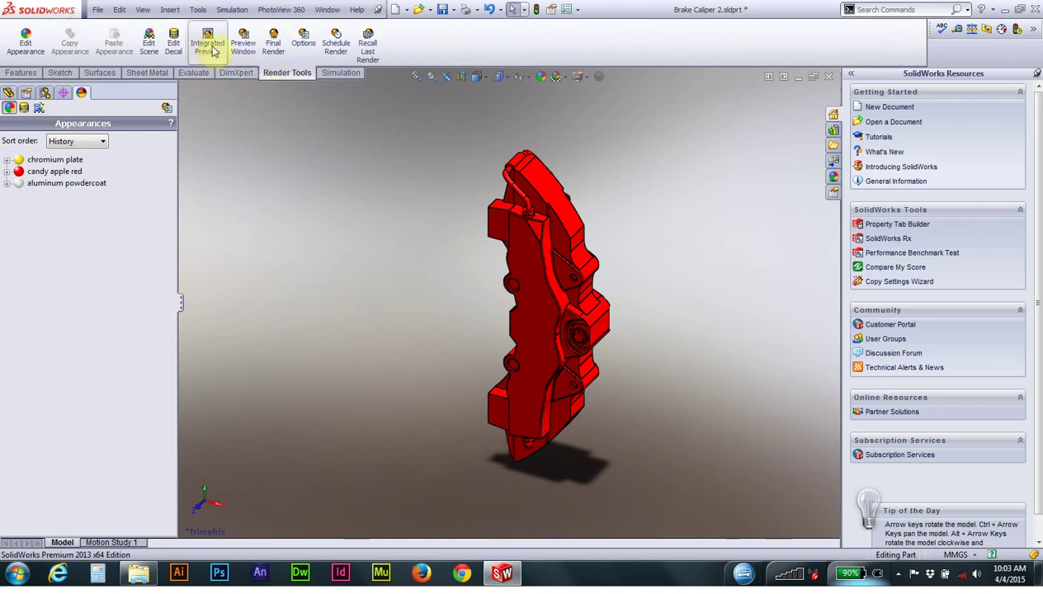
left_click(212, 50)
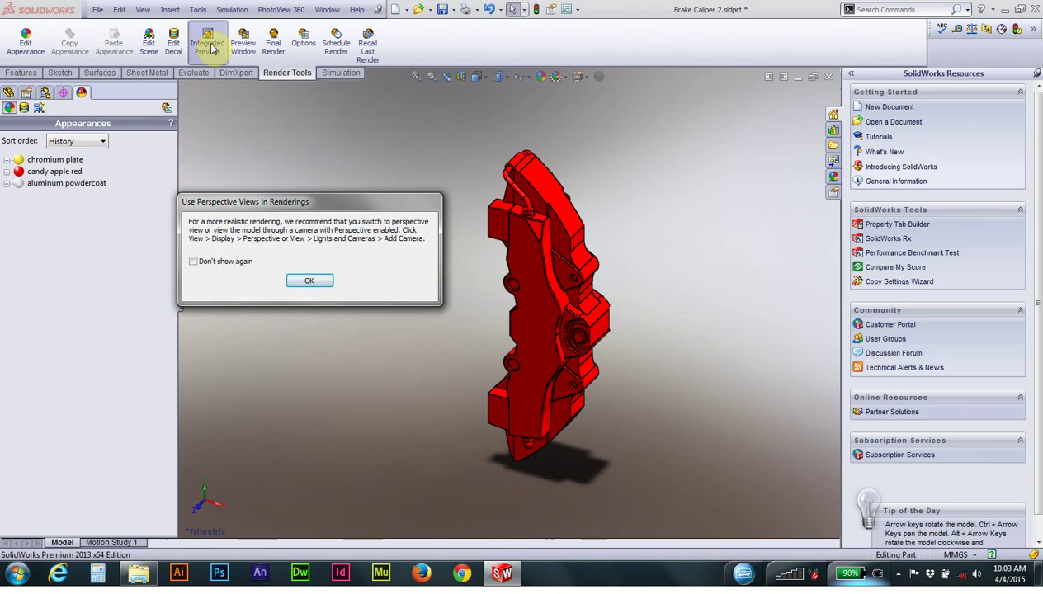
Step: Accept the Use Perspective Views in Renderings dialog so the preview renders
left_click(291, 280)
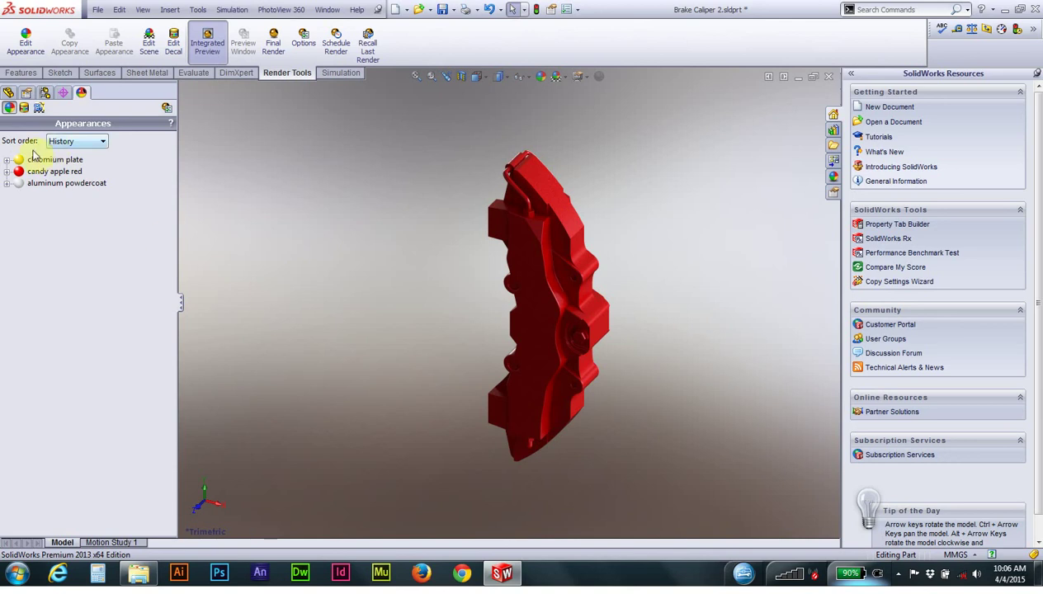
Step: Expand chromium plate, candy apple red and aluminum powdercoat to see which features use each
mouse_move(55, 160)
left_click(8, 161)
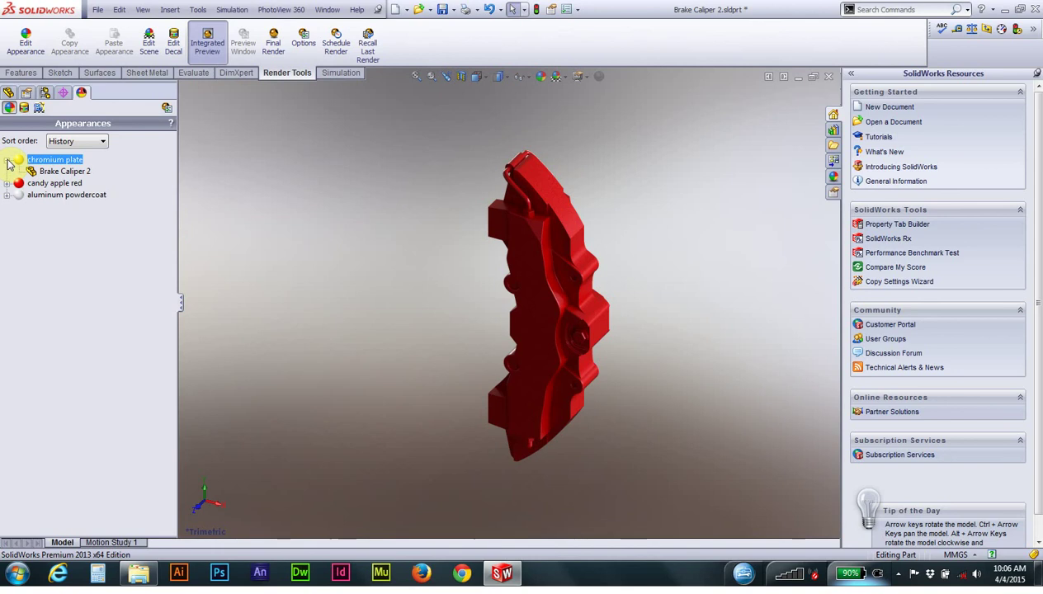
left_click(71, 171)
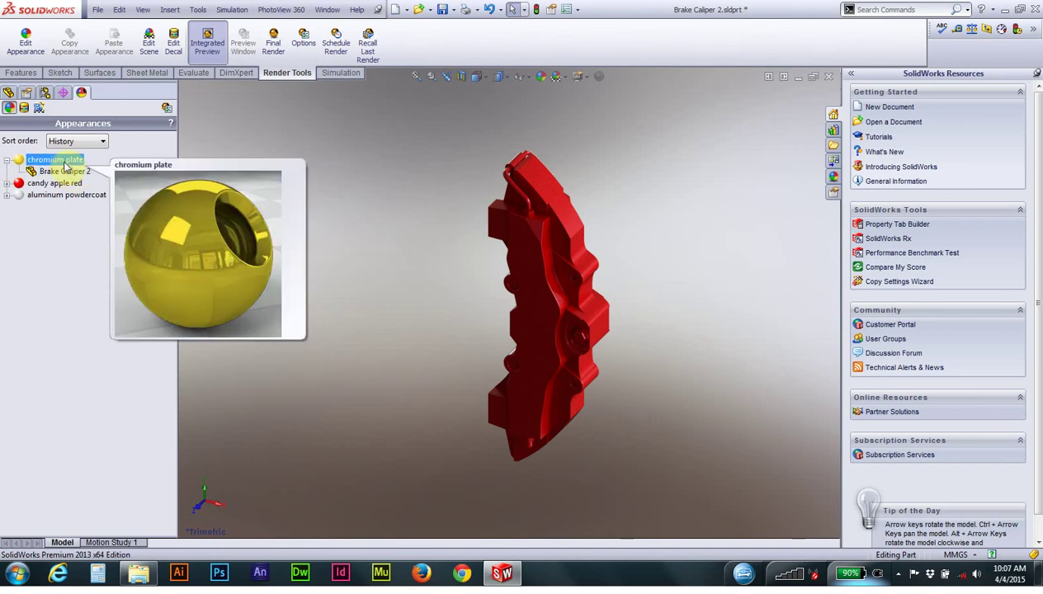
right_click(66, 163)
left_click(39, 248)
mouse_move(66, 195)
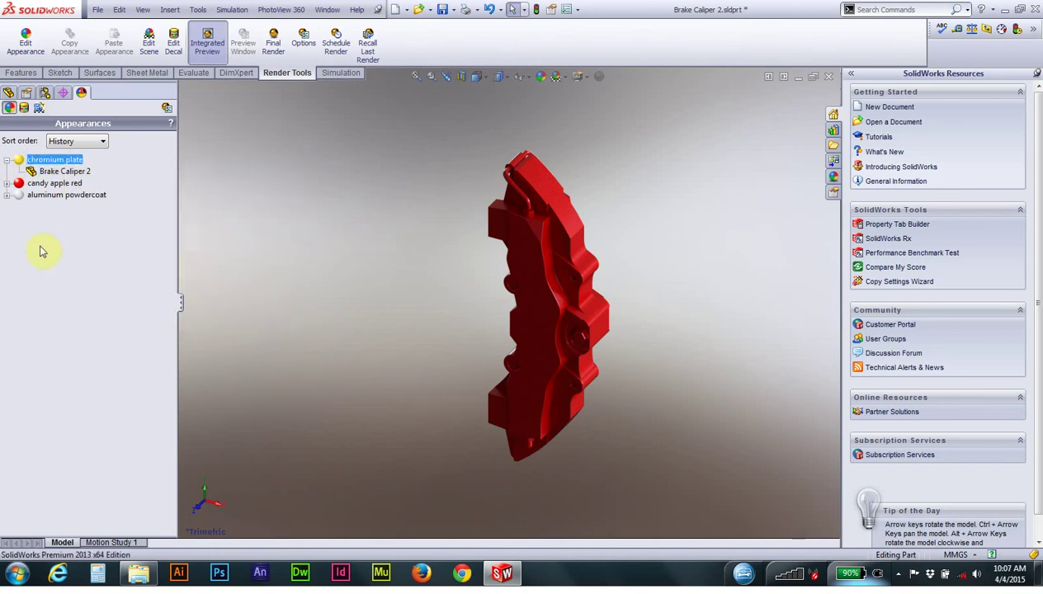
left_click(8, 184)
left_click(60, 196)
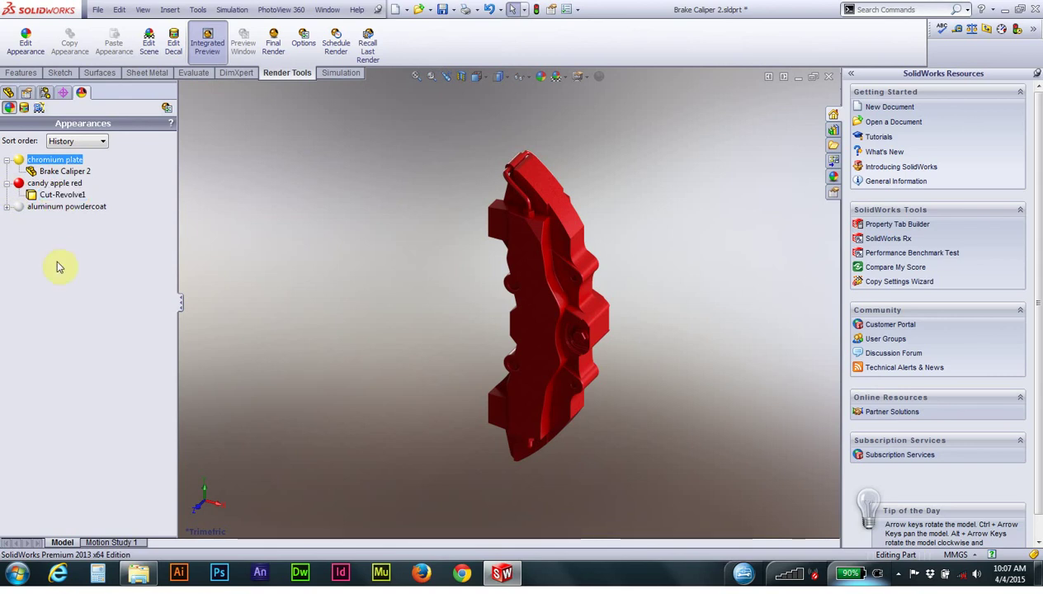
left_click(8, 207)
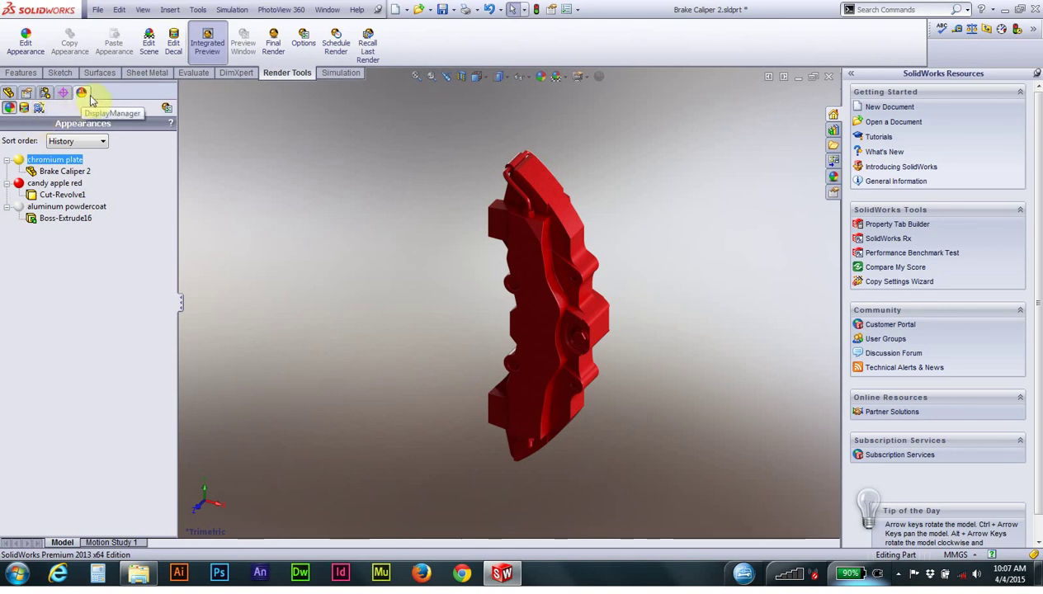
Step: Browse the Metal appearance library, picking chromium plate, and orbit and zoom the rendered caliper
left_click(833, 177)
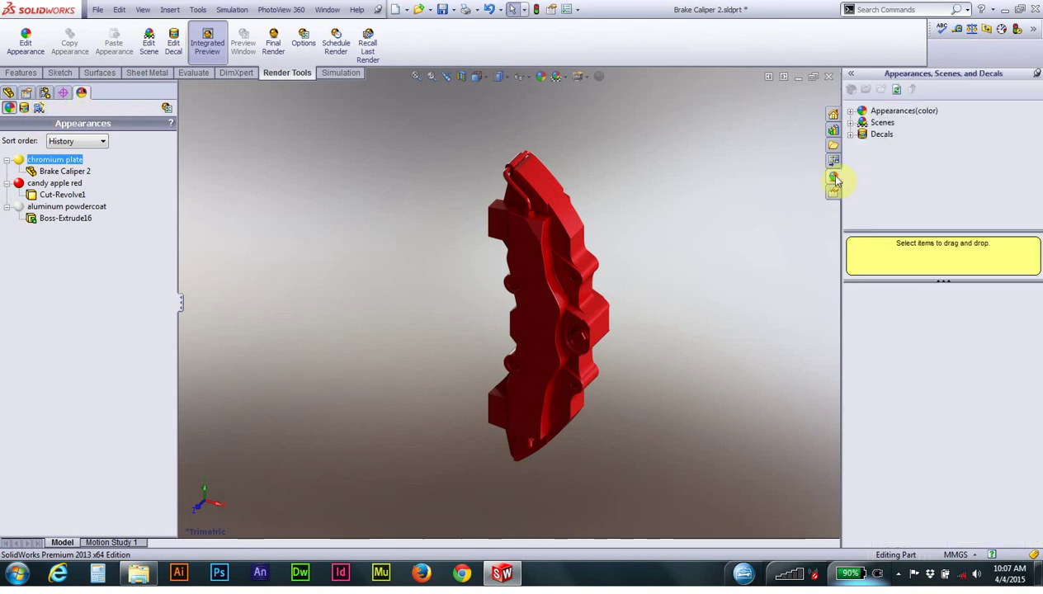
left_click(851, 112)
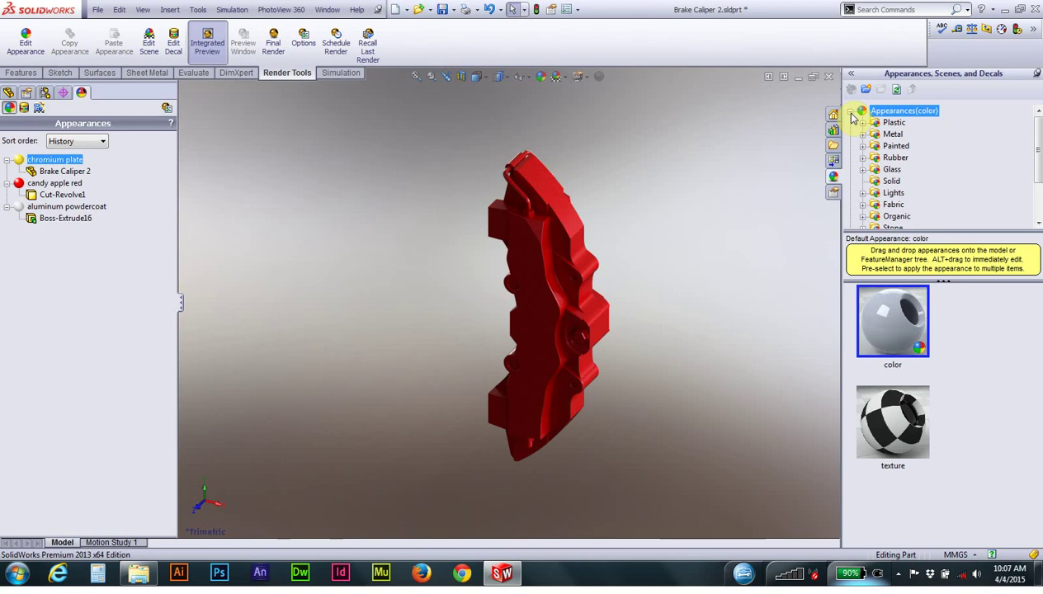
left_click(895, 133)
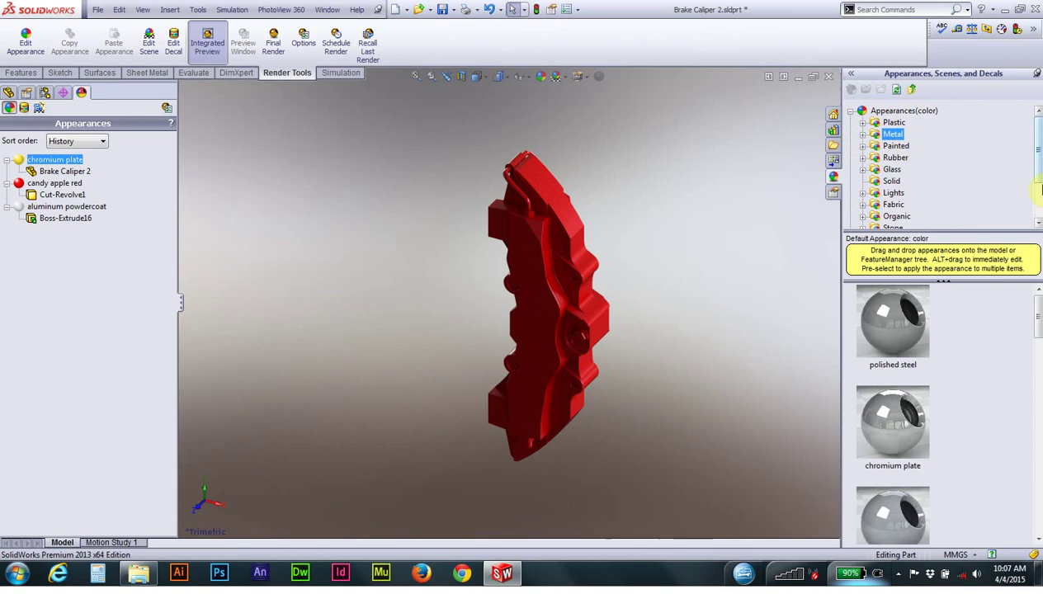
left_click(906, 418)
left_click(80, 197)
mouse_move(227, 205)
middle_mouse_down()
mouse_move(415, 286)
mouse_move(377, 281)
middle_mouse_up()
scroll(565, 250, "down", 2)
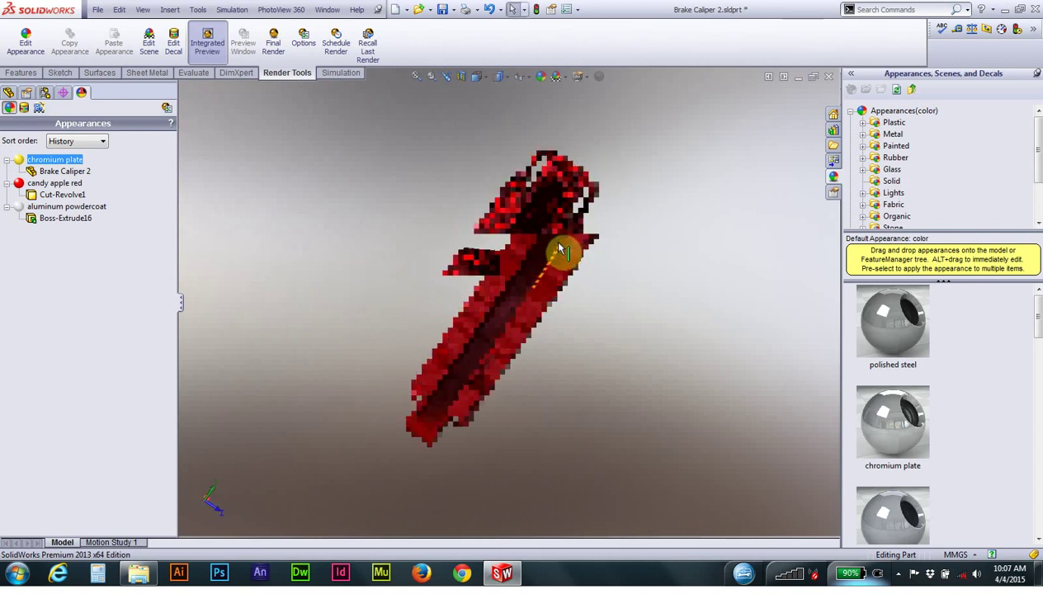
scroll(564, 250, "down", 2)
scroll(565, 250, "down", 2)
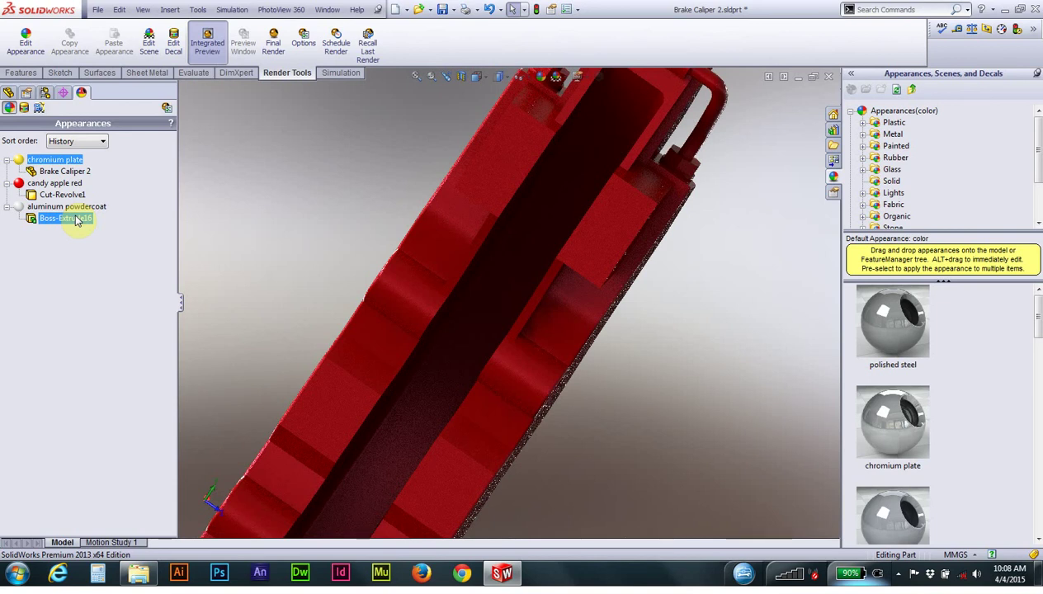
Step: Switch off PhotoView 360 Integrated Preview and view the shaded red caliper from an angled front
left_click(207, 39)
middle_click_drag(706, 275, 623, 353)
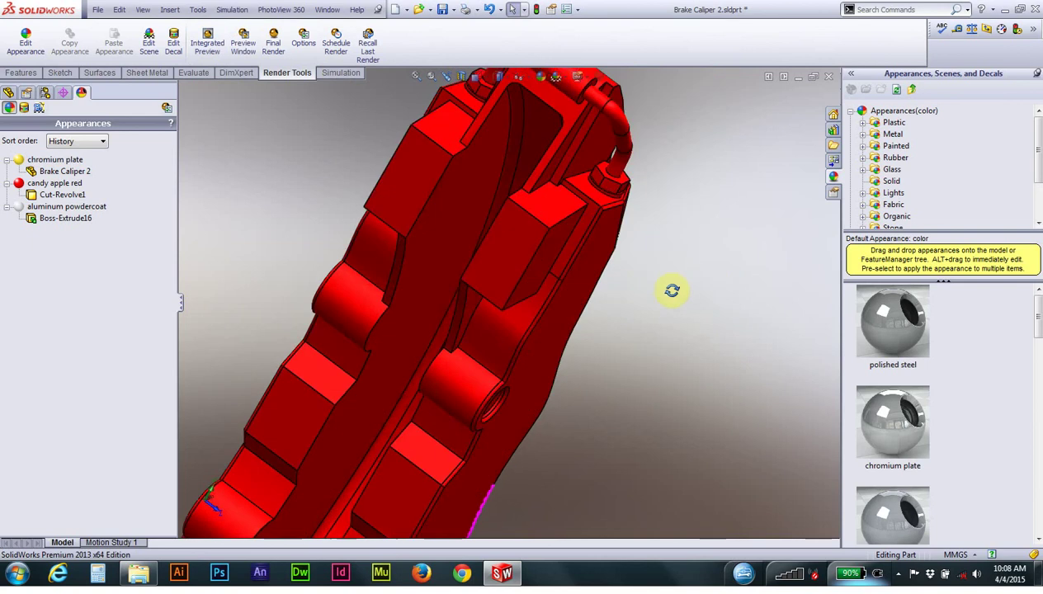
scroll(623, 353, "up", 1)
scroll(624, 355, "up", 1)
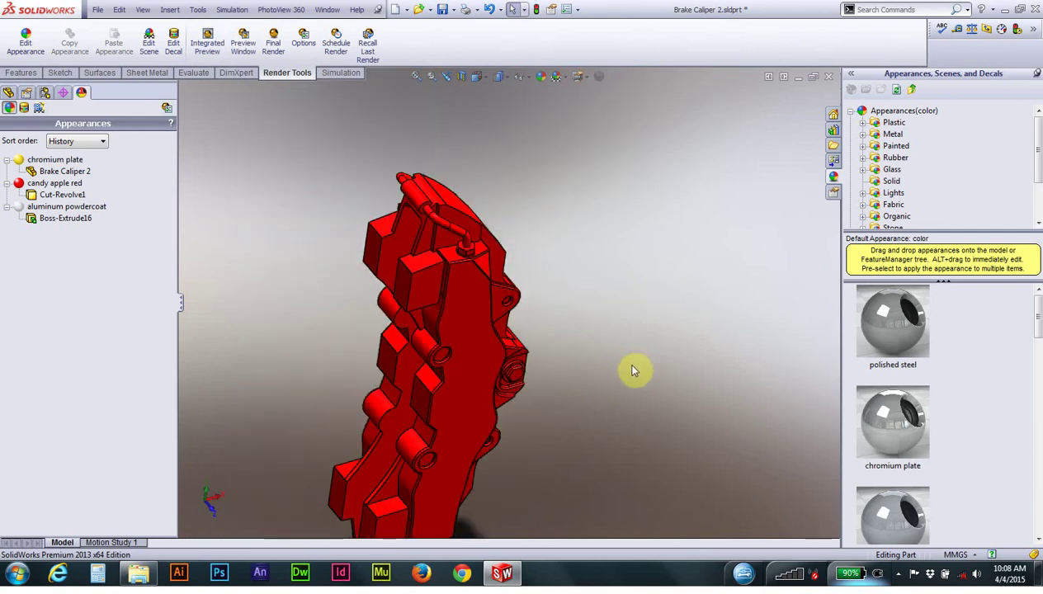
left_click(897, 573)
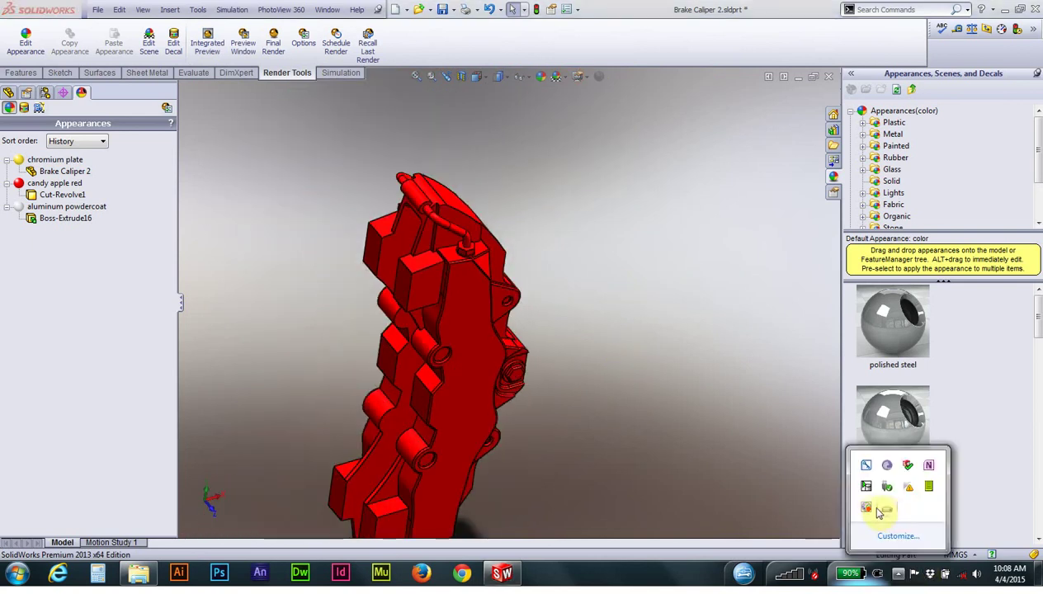